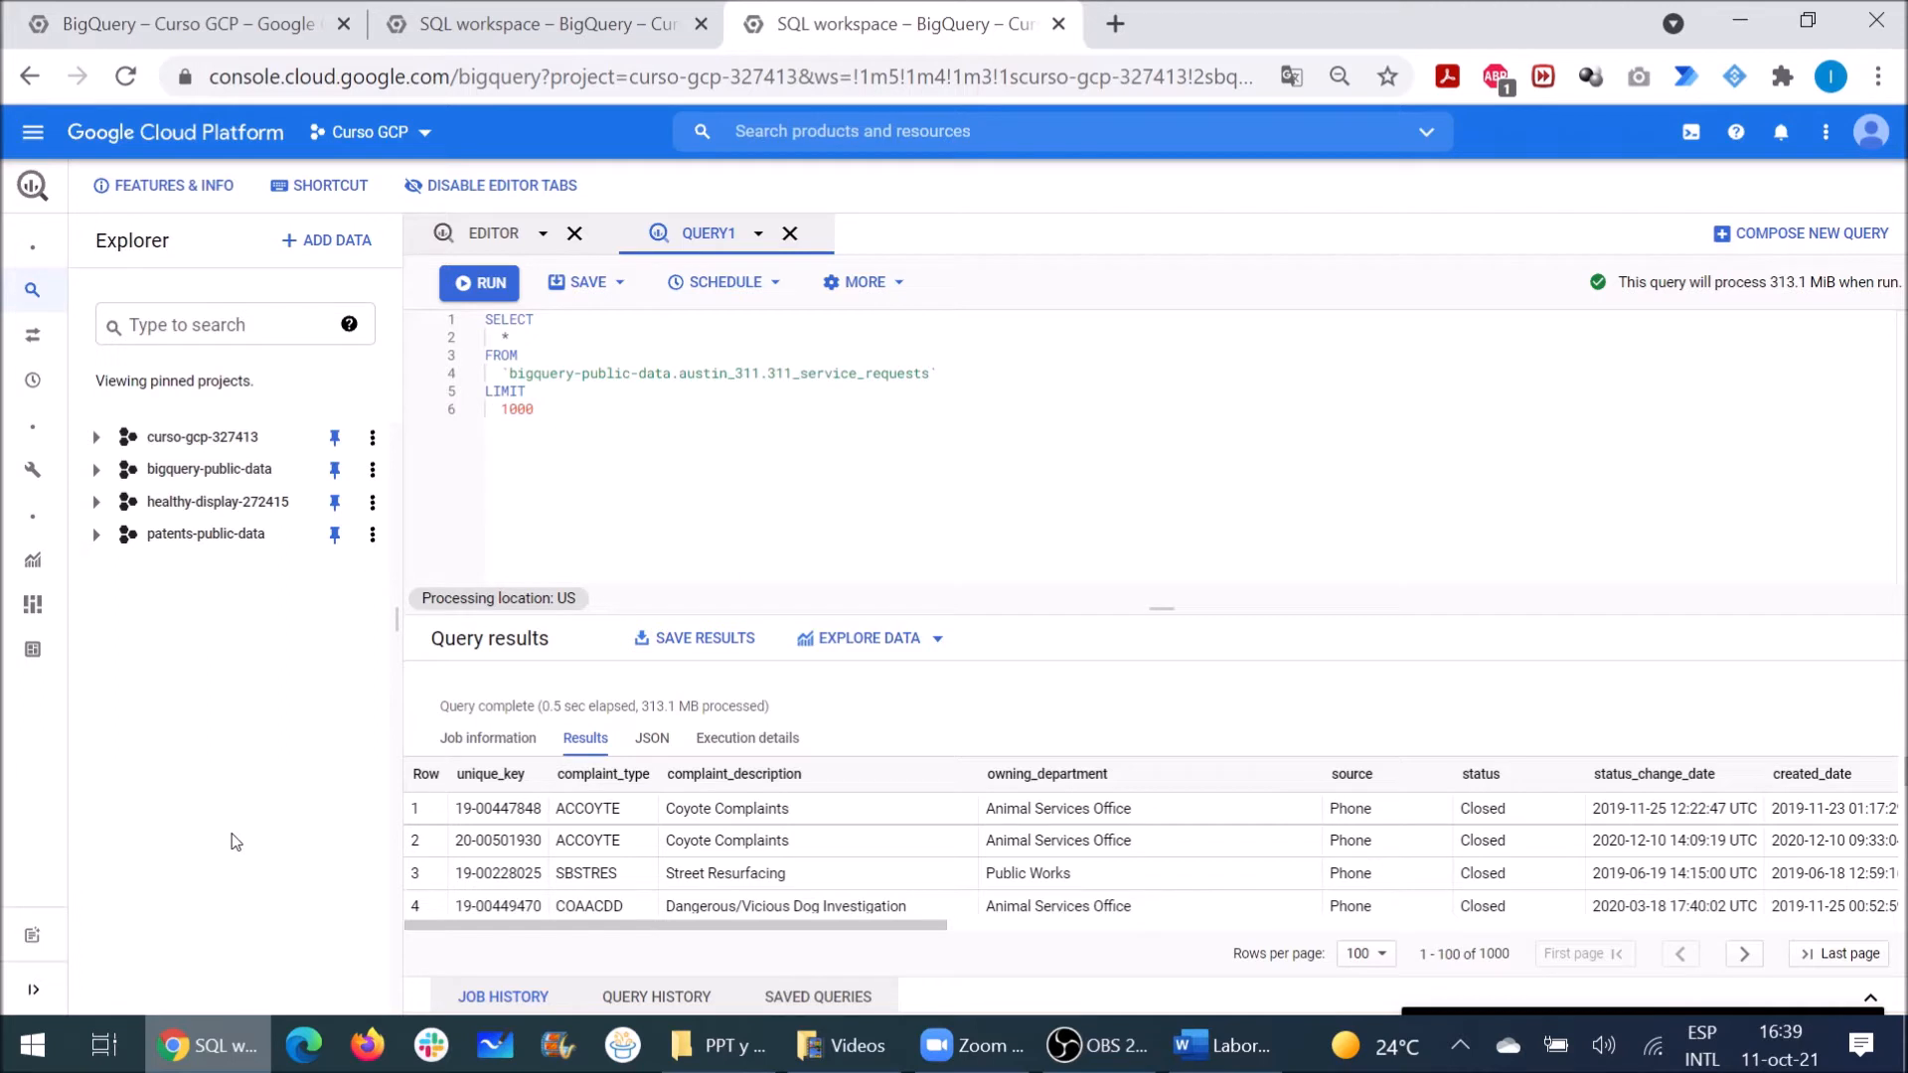
# Step: Open the Create dataset form for the curso-gcp-327413 project
pyautogui.click(373, 439)
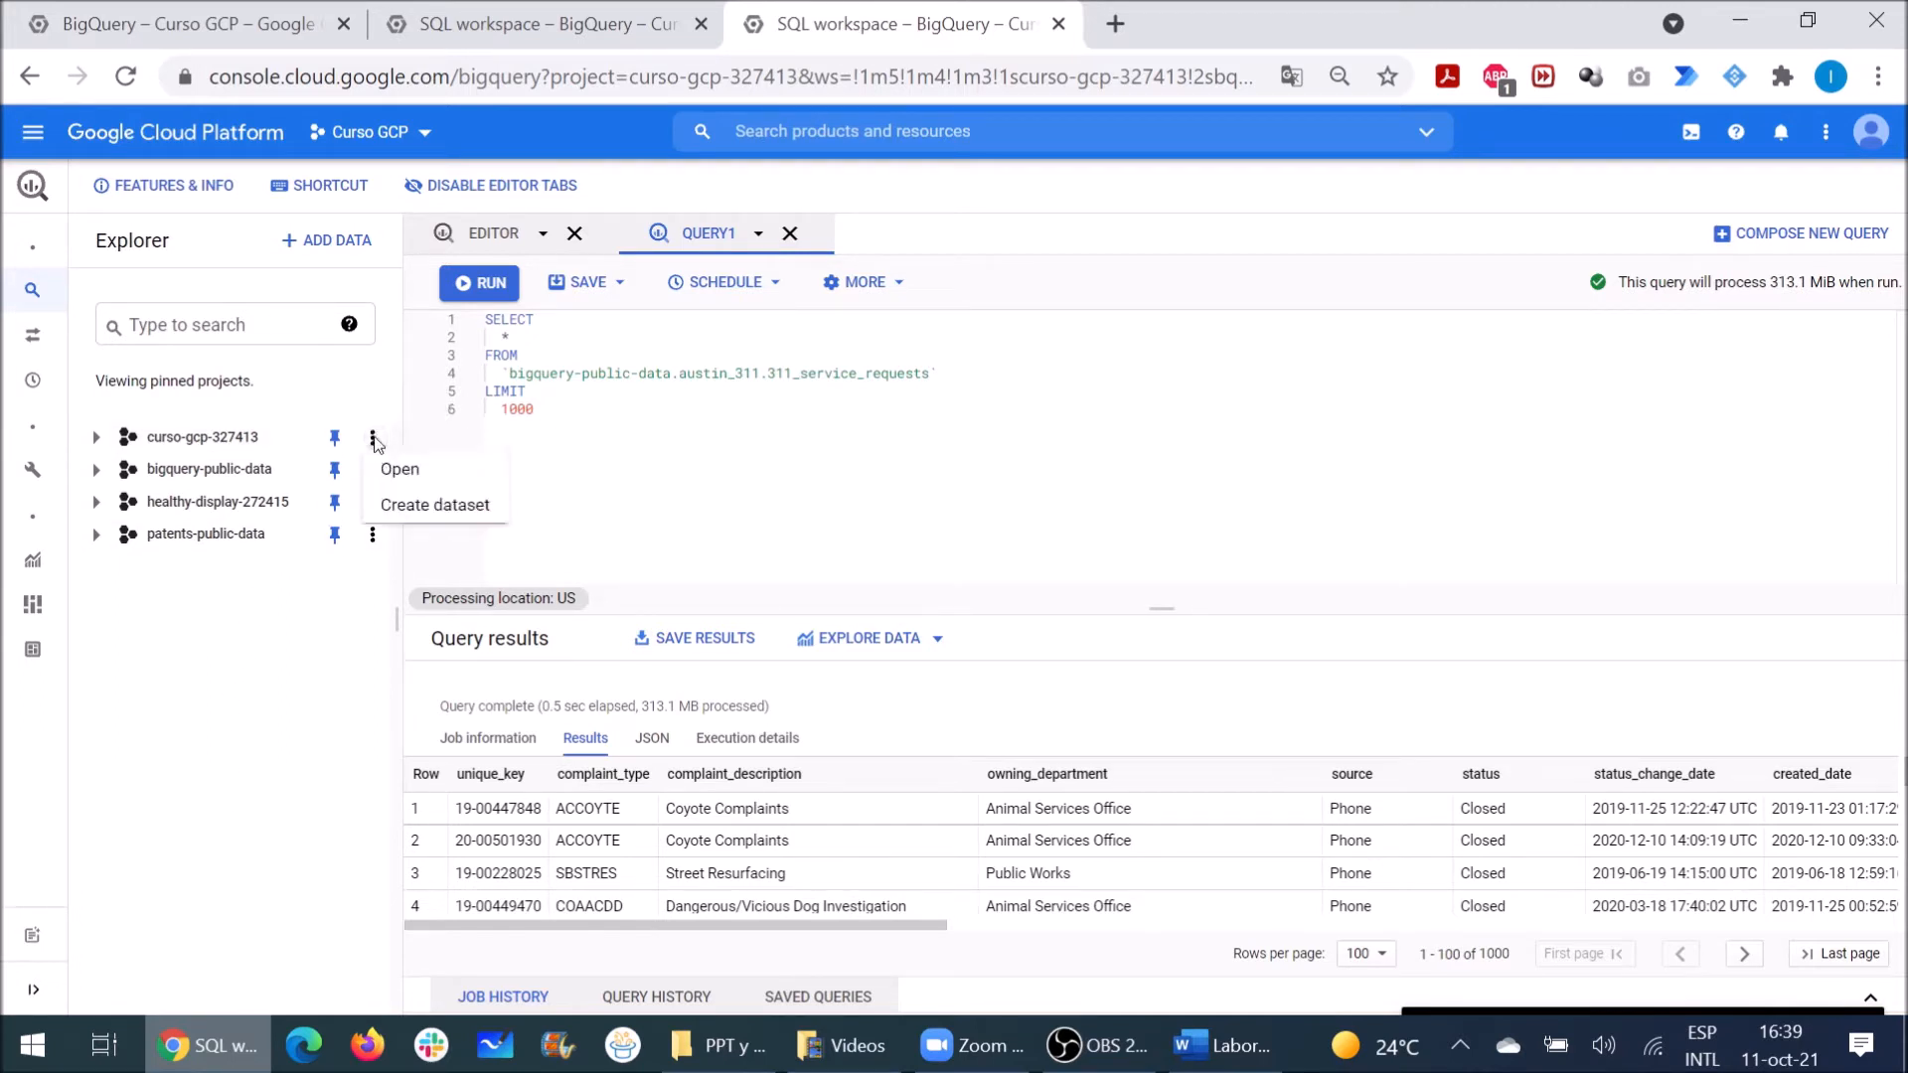
pyautogui.click(399, 507)
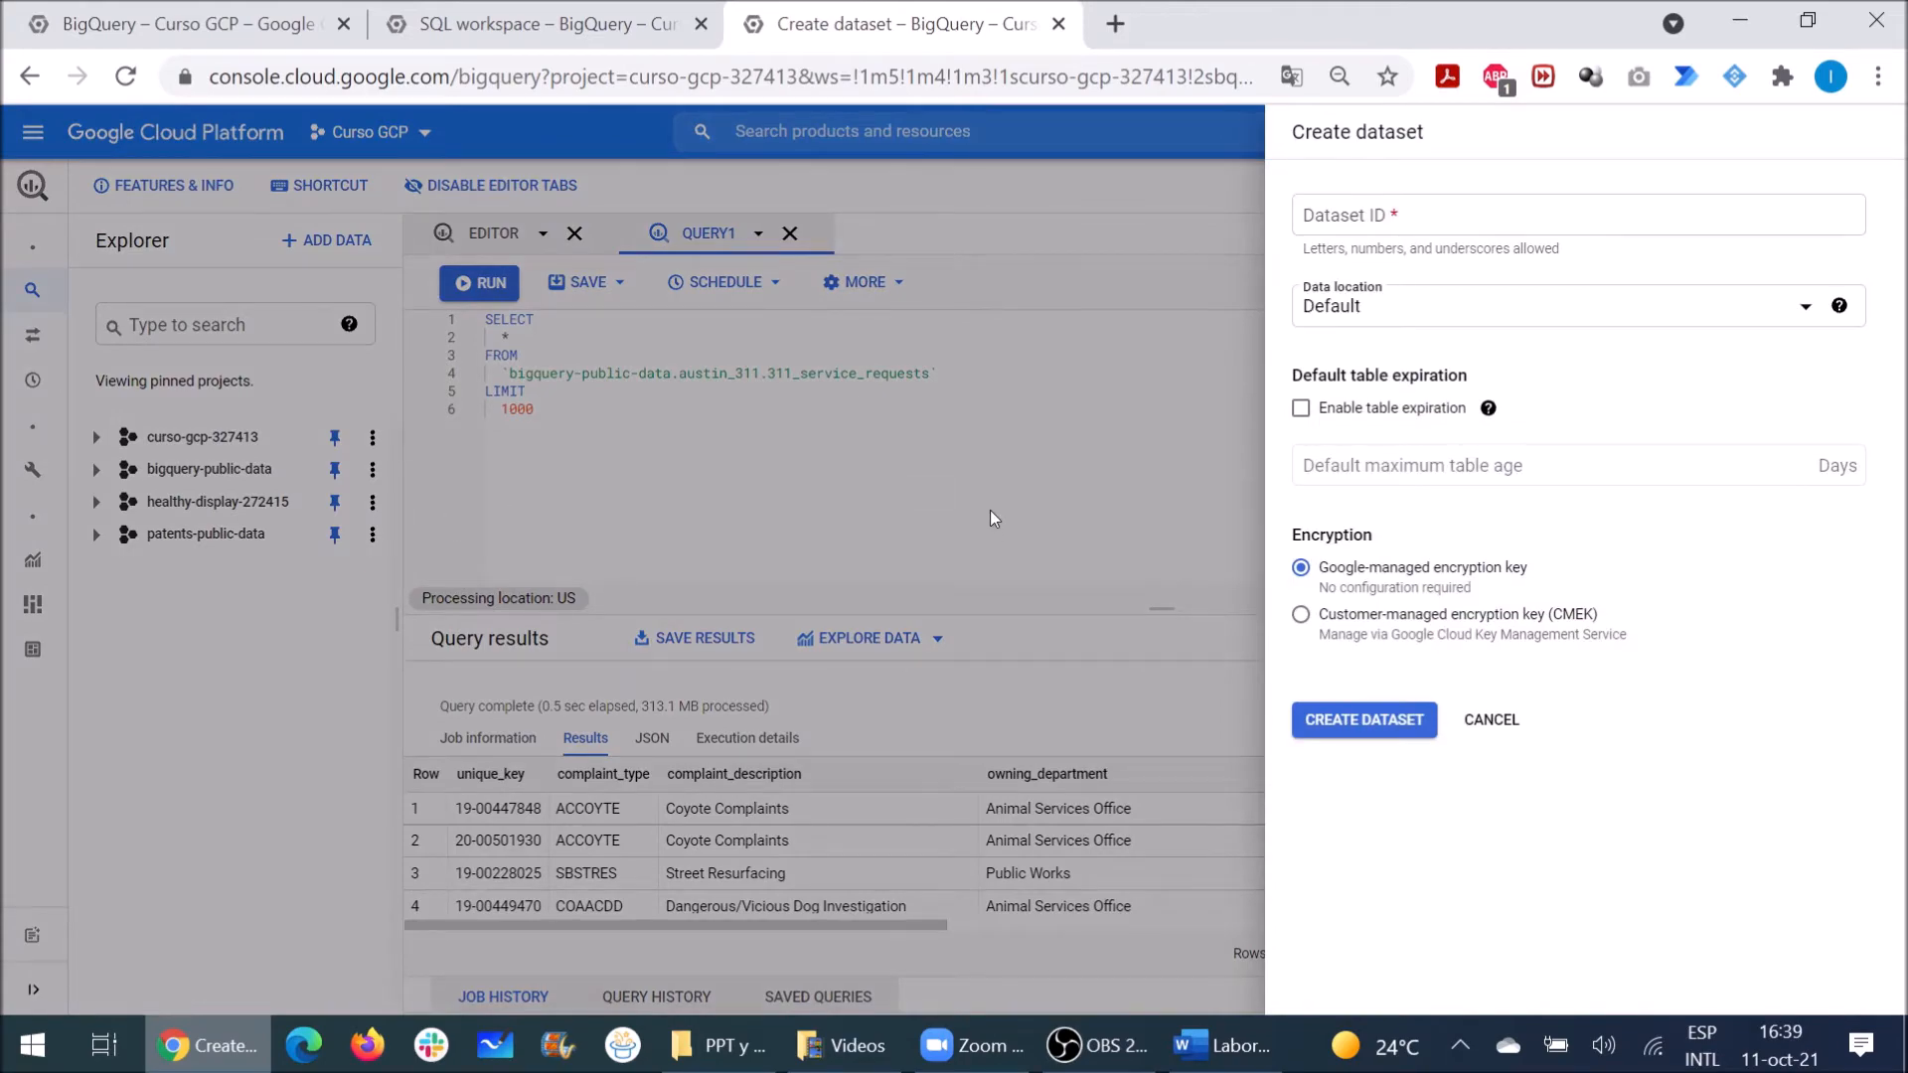
pyautogui.press('Print')
pyautogui.moveTo(1171, 63)
pyautogui.mouseDown()
pyautogui.moveTo(1451, 410)
pyautogui.moveTo(1792, 961)
pyautogui.mouseUp()
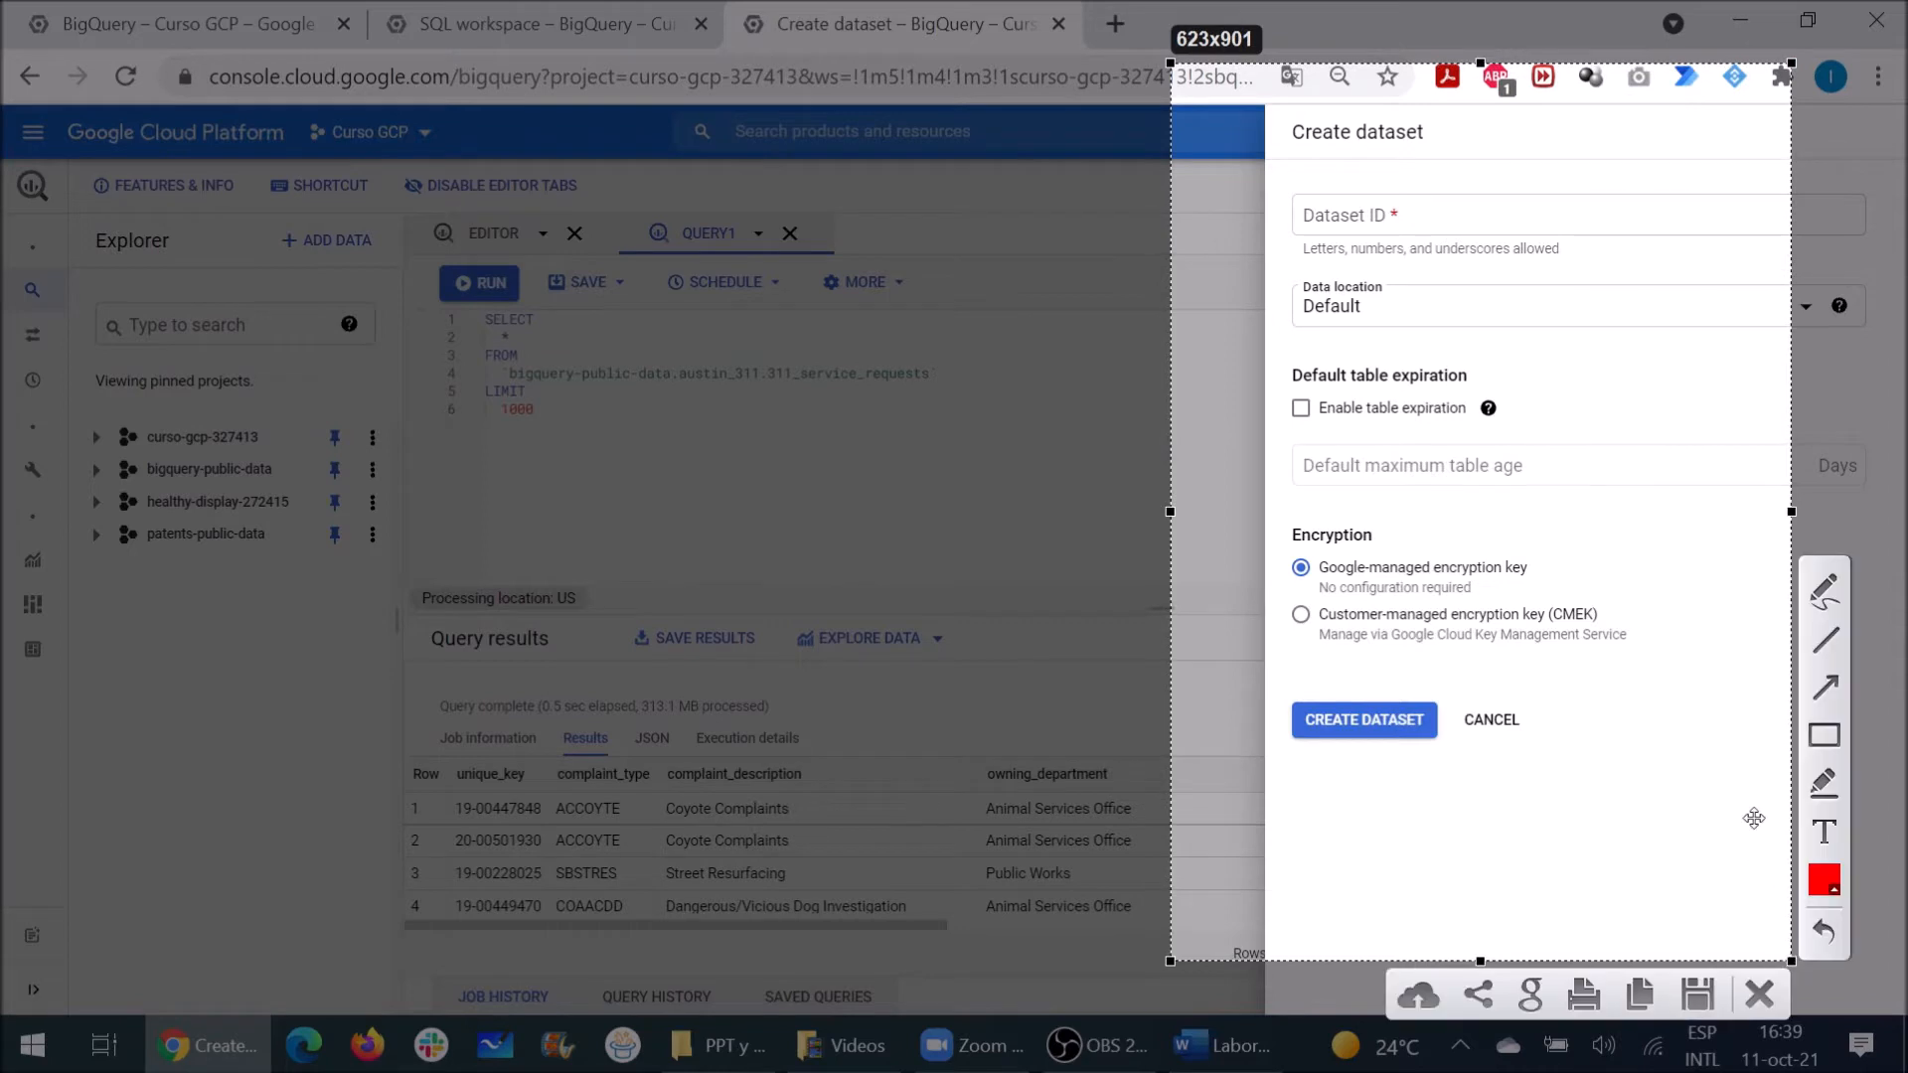
pyautogui.click(1815, 785)
pyautogui.moveTo(1395, 215); pyautogui.dragTo(1307, 219)
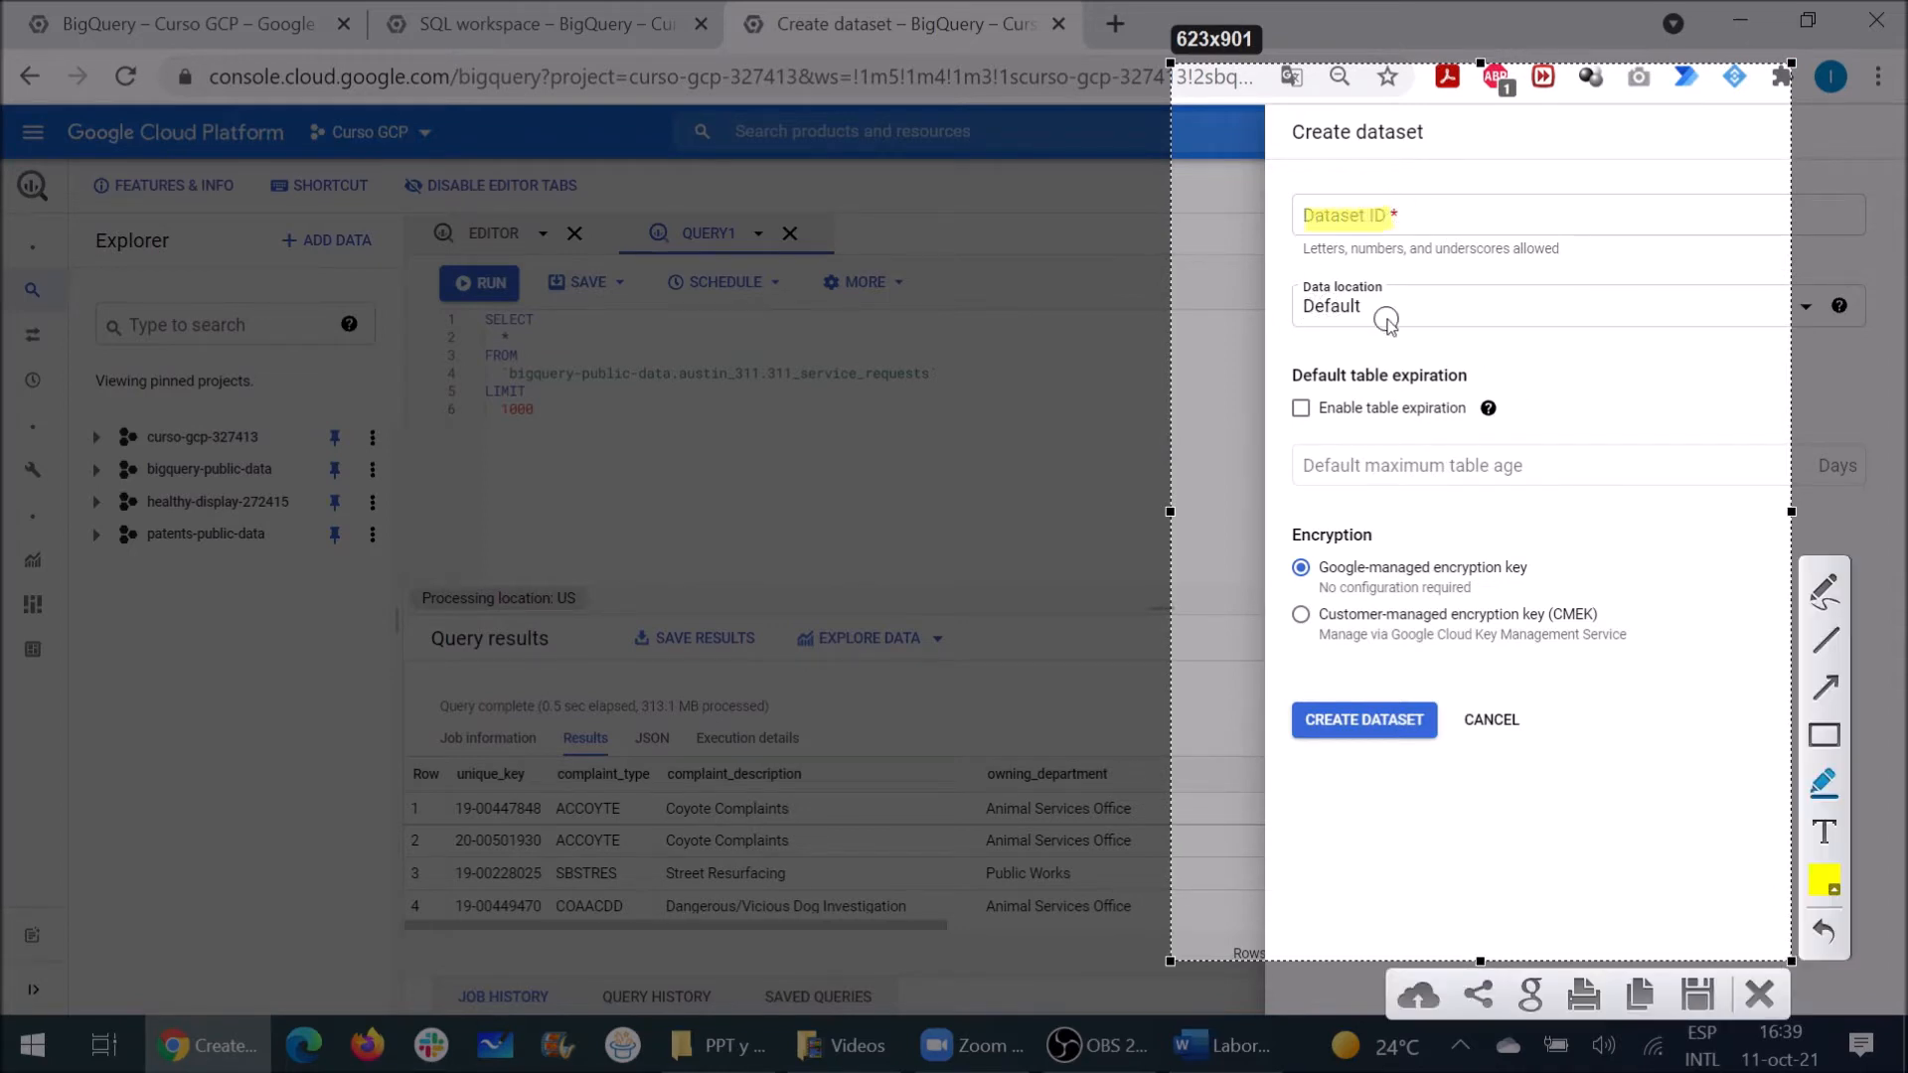
pyautogui.moveTo(1367, 305); pyautogui.dragTo(1288, 308)
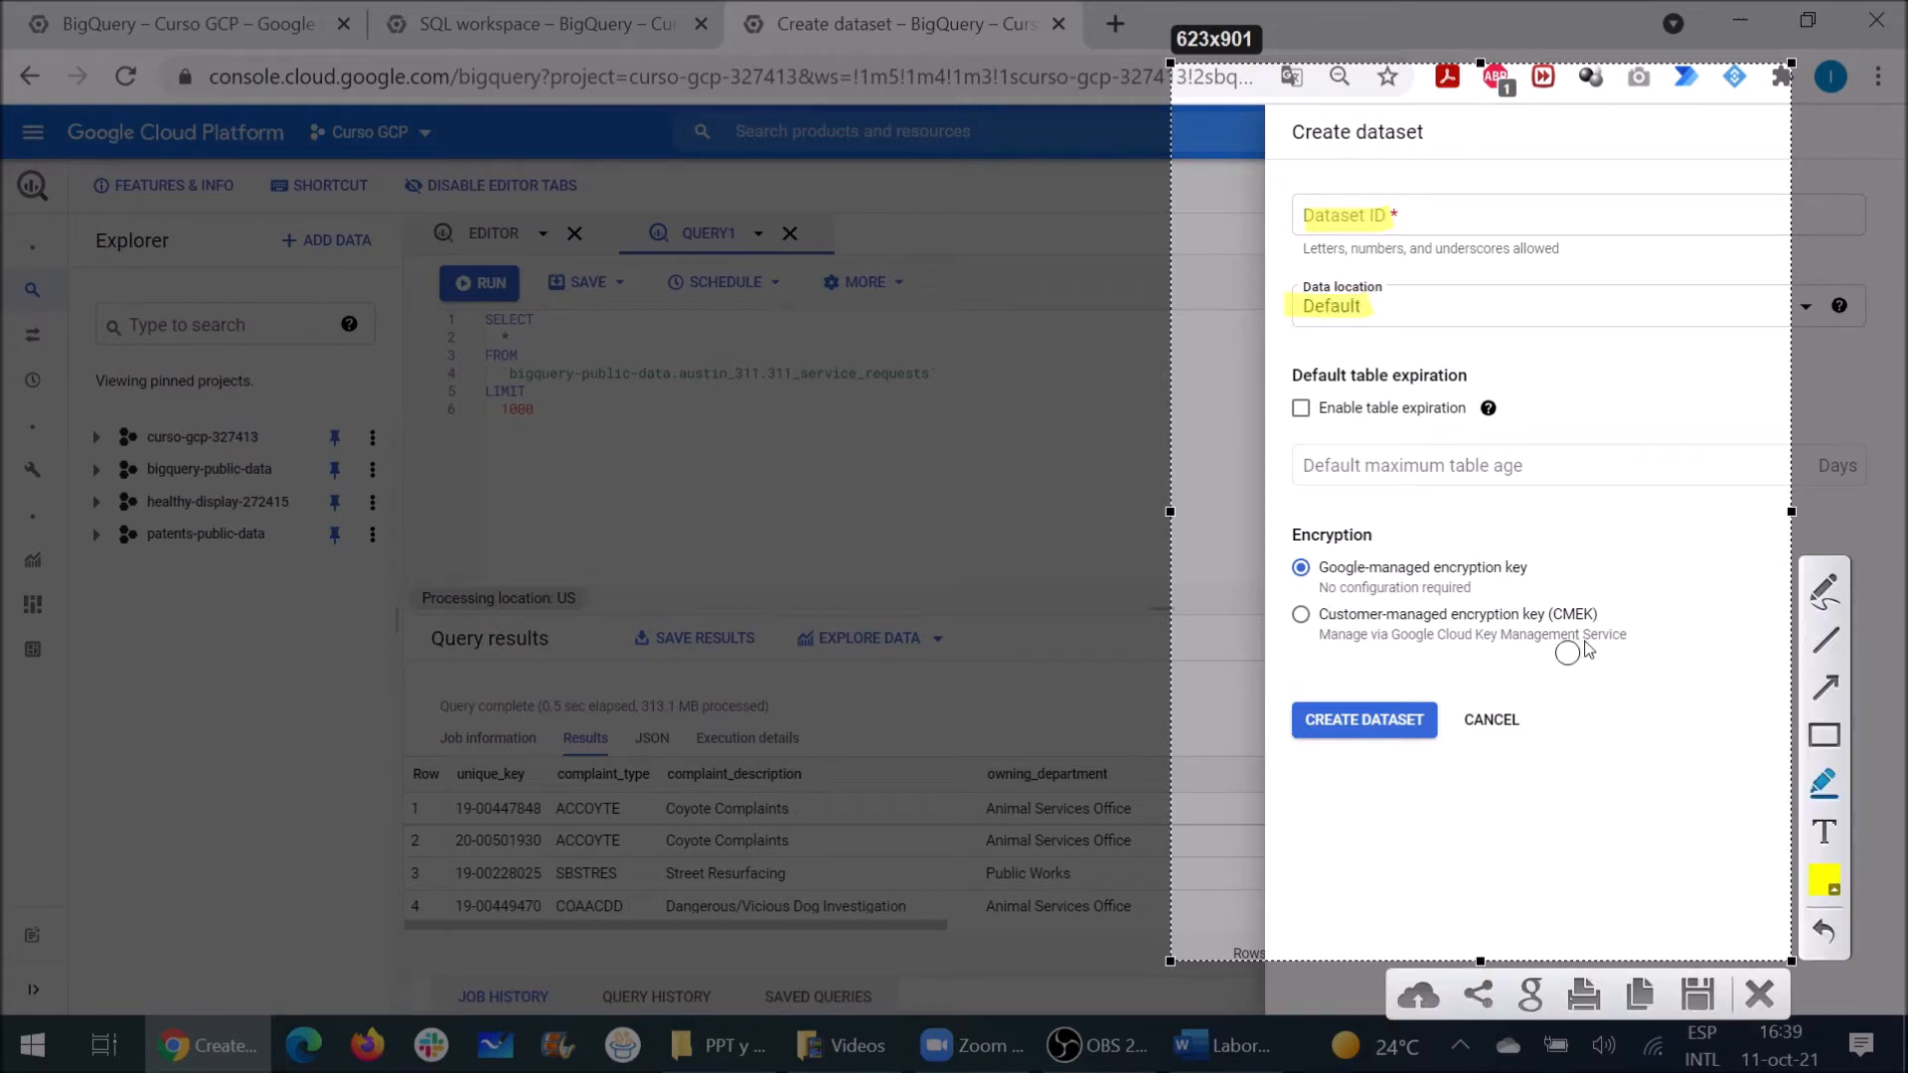
pyautogui.moveTo(1377, 532); pyautogui.dragTo(1282, 536)
pyautogui.click(1755, 992)
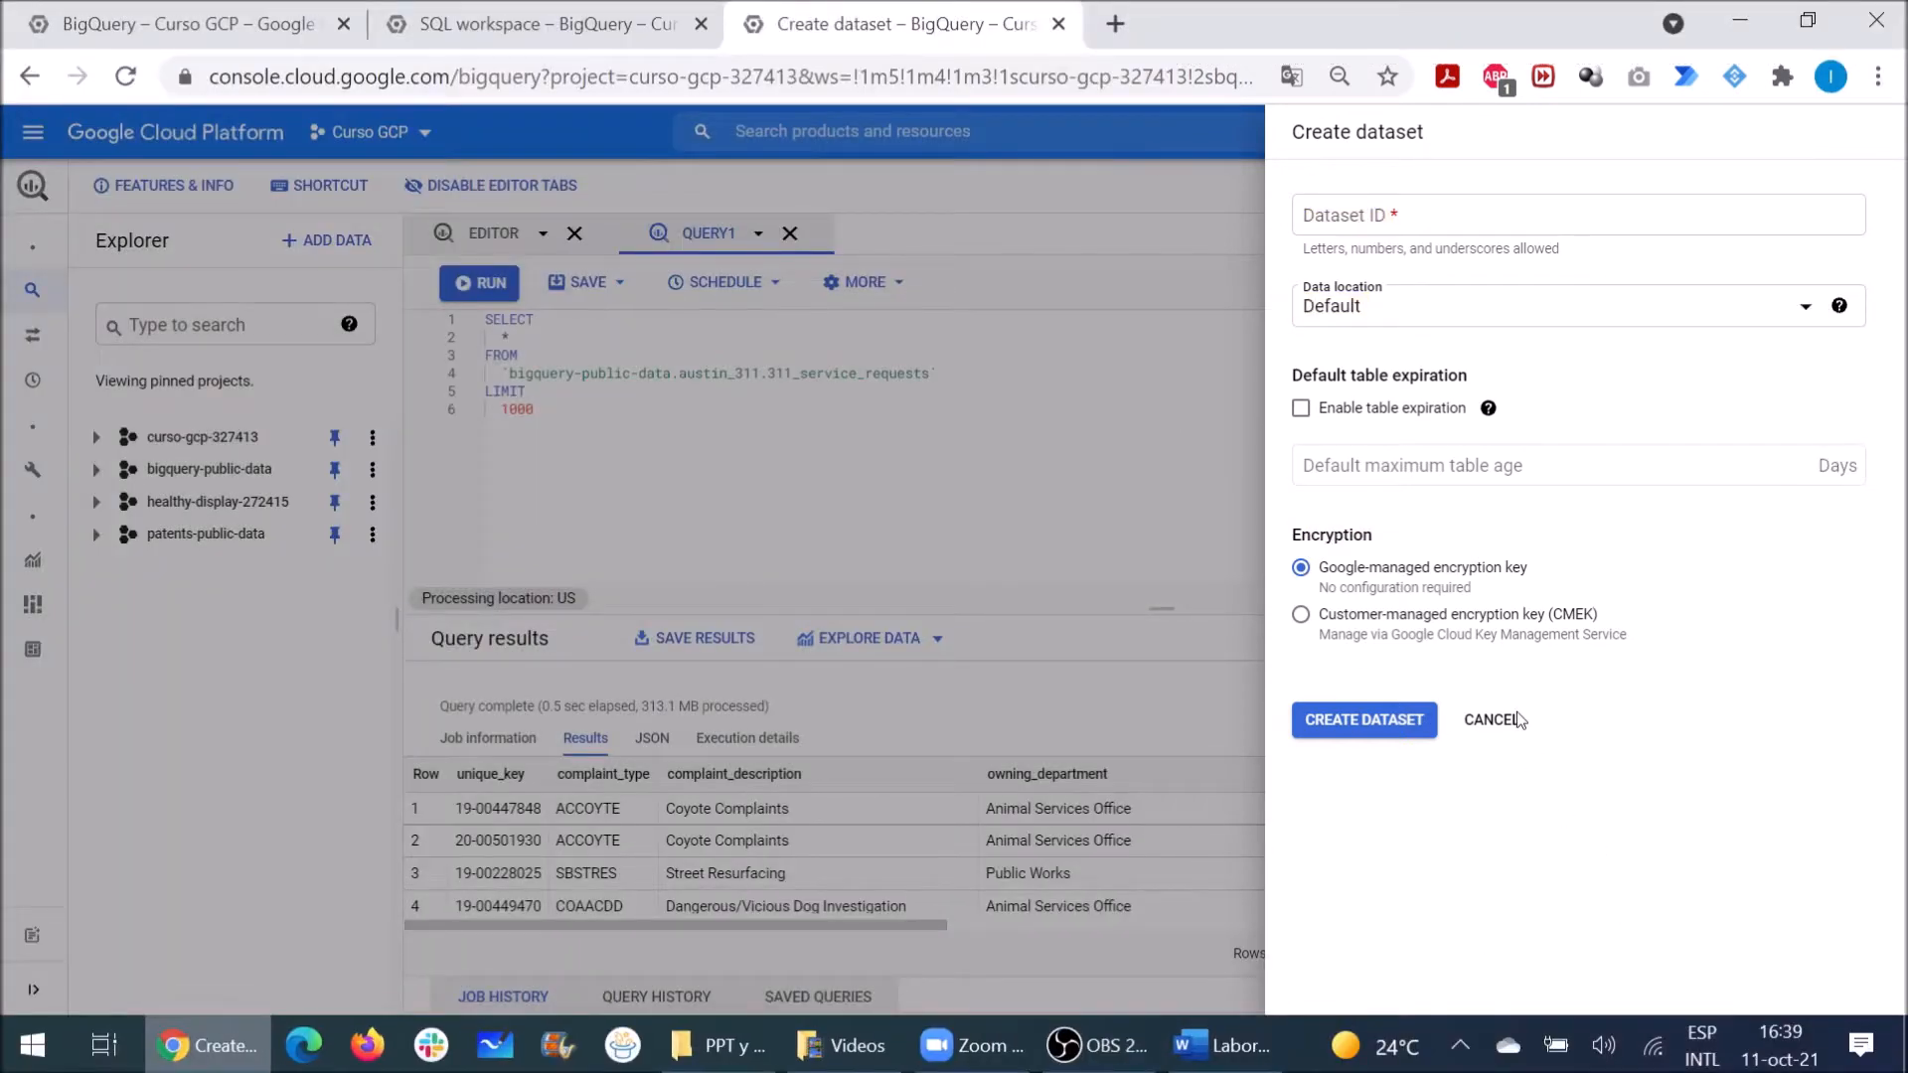
# Step: Create the dataset area_comercial_ventas, keeping the default location and settings
pyautogui.click(1438, 221)
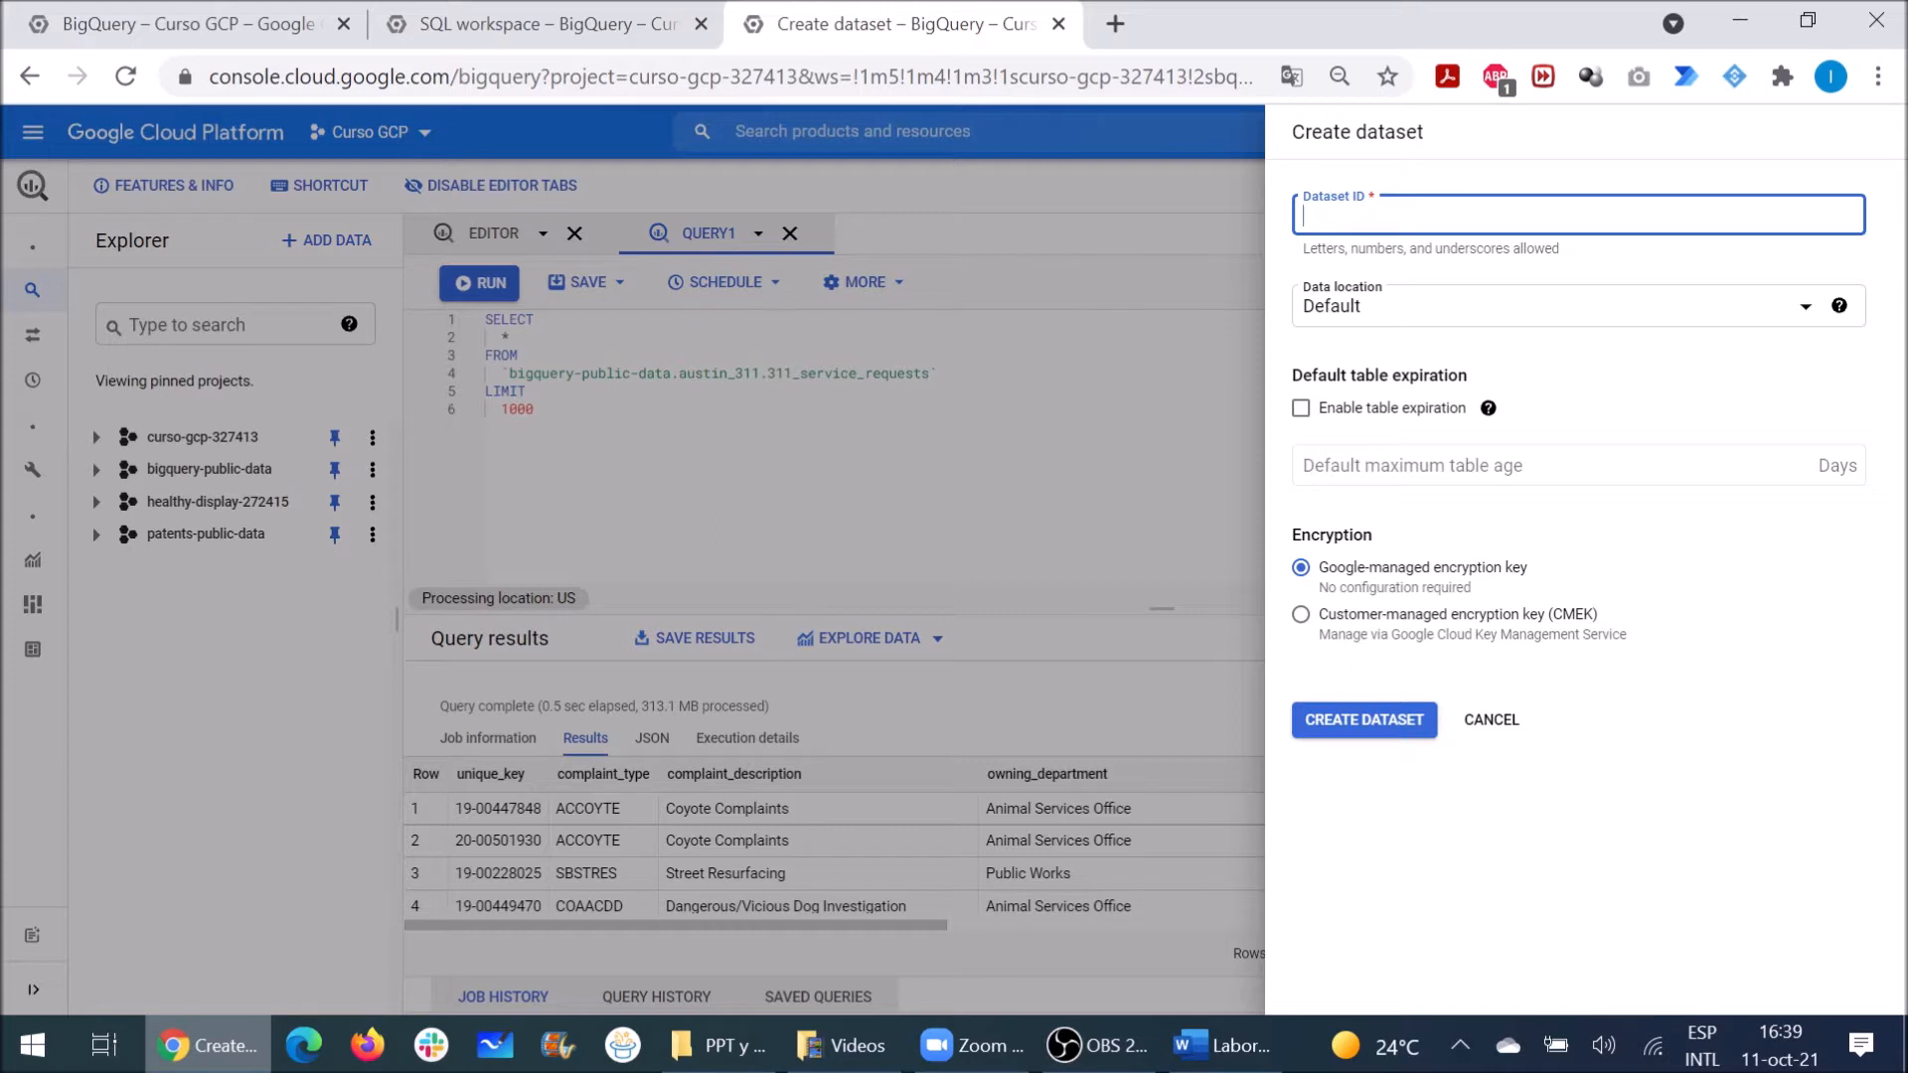
pyautogui.write('area_comercial_ventas')
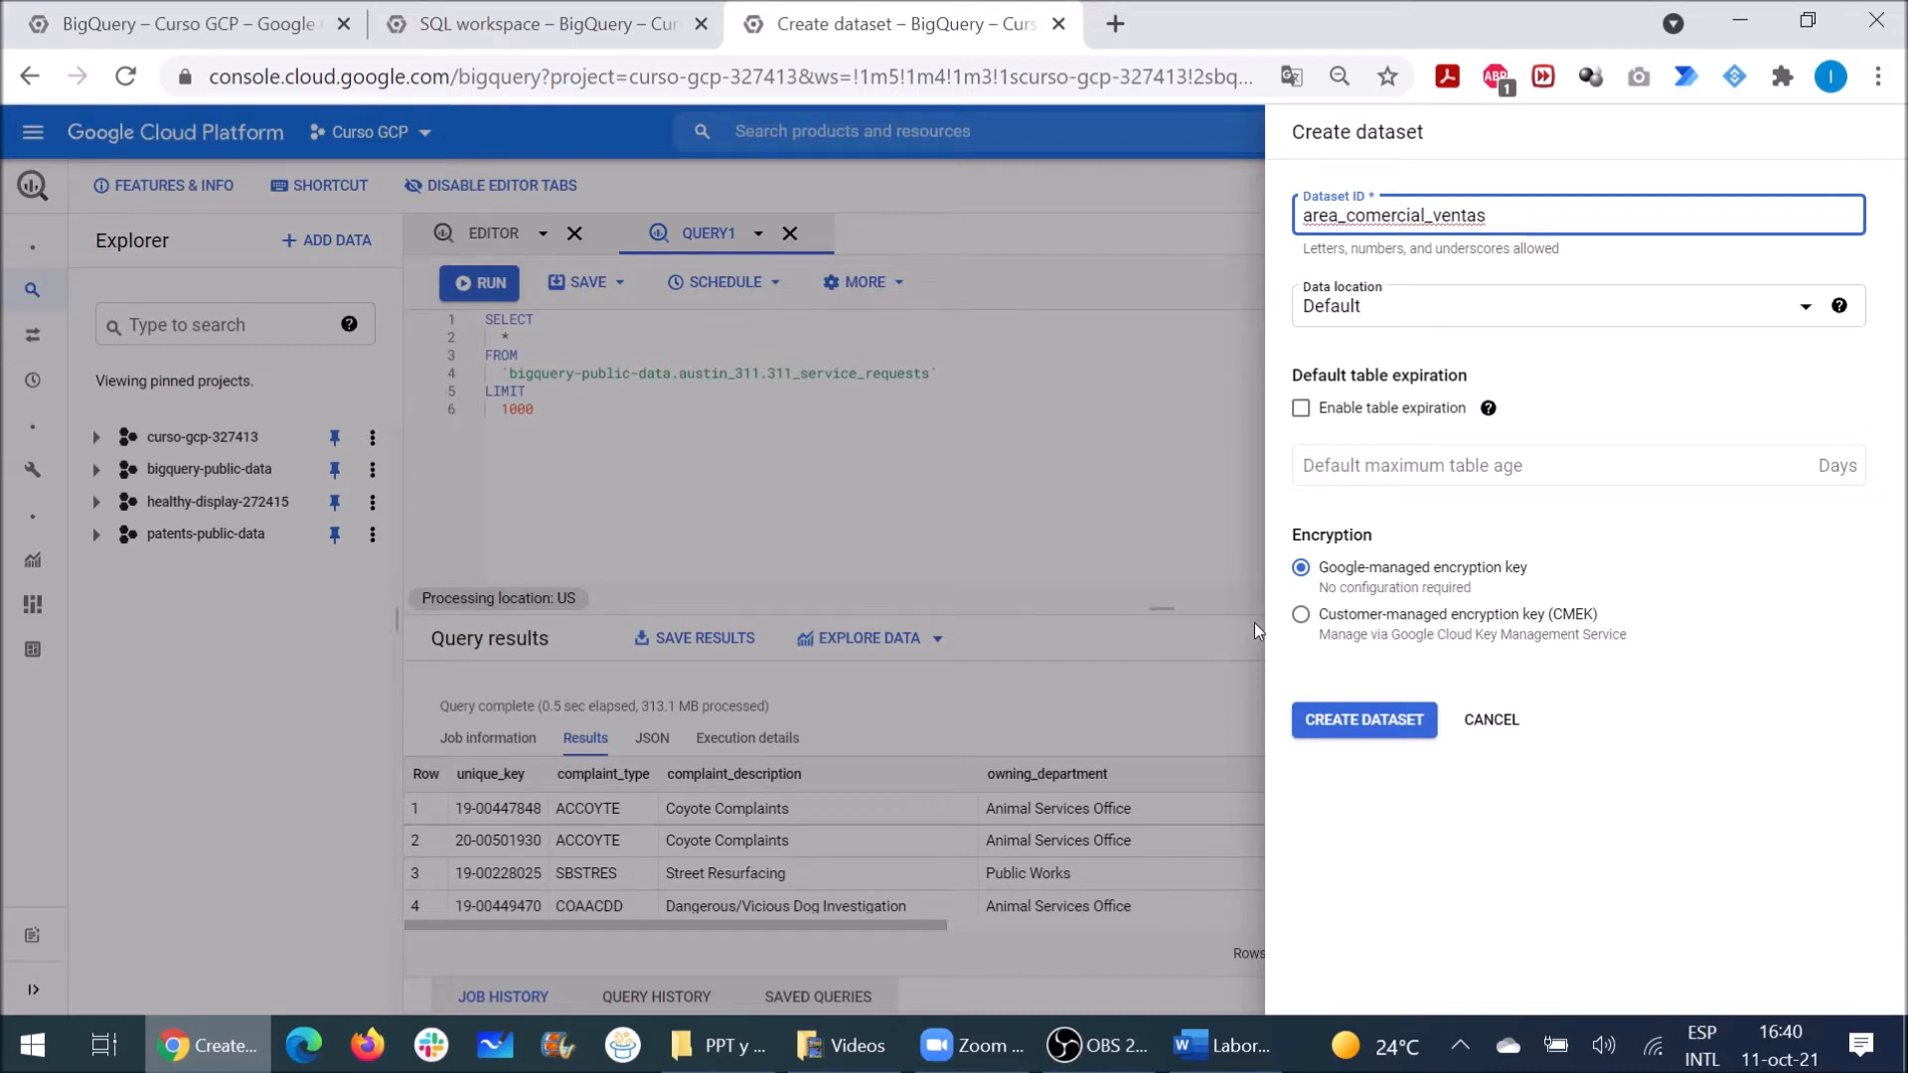
pyautogui.click(1333, 729)
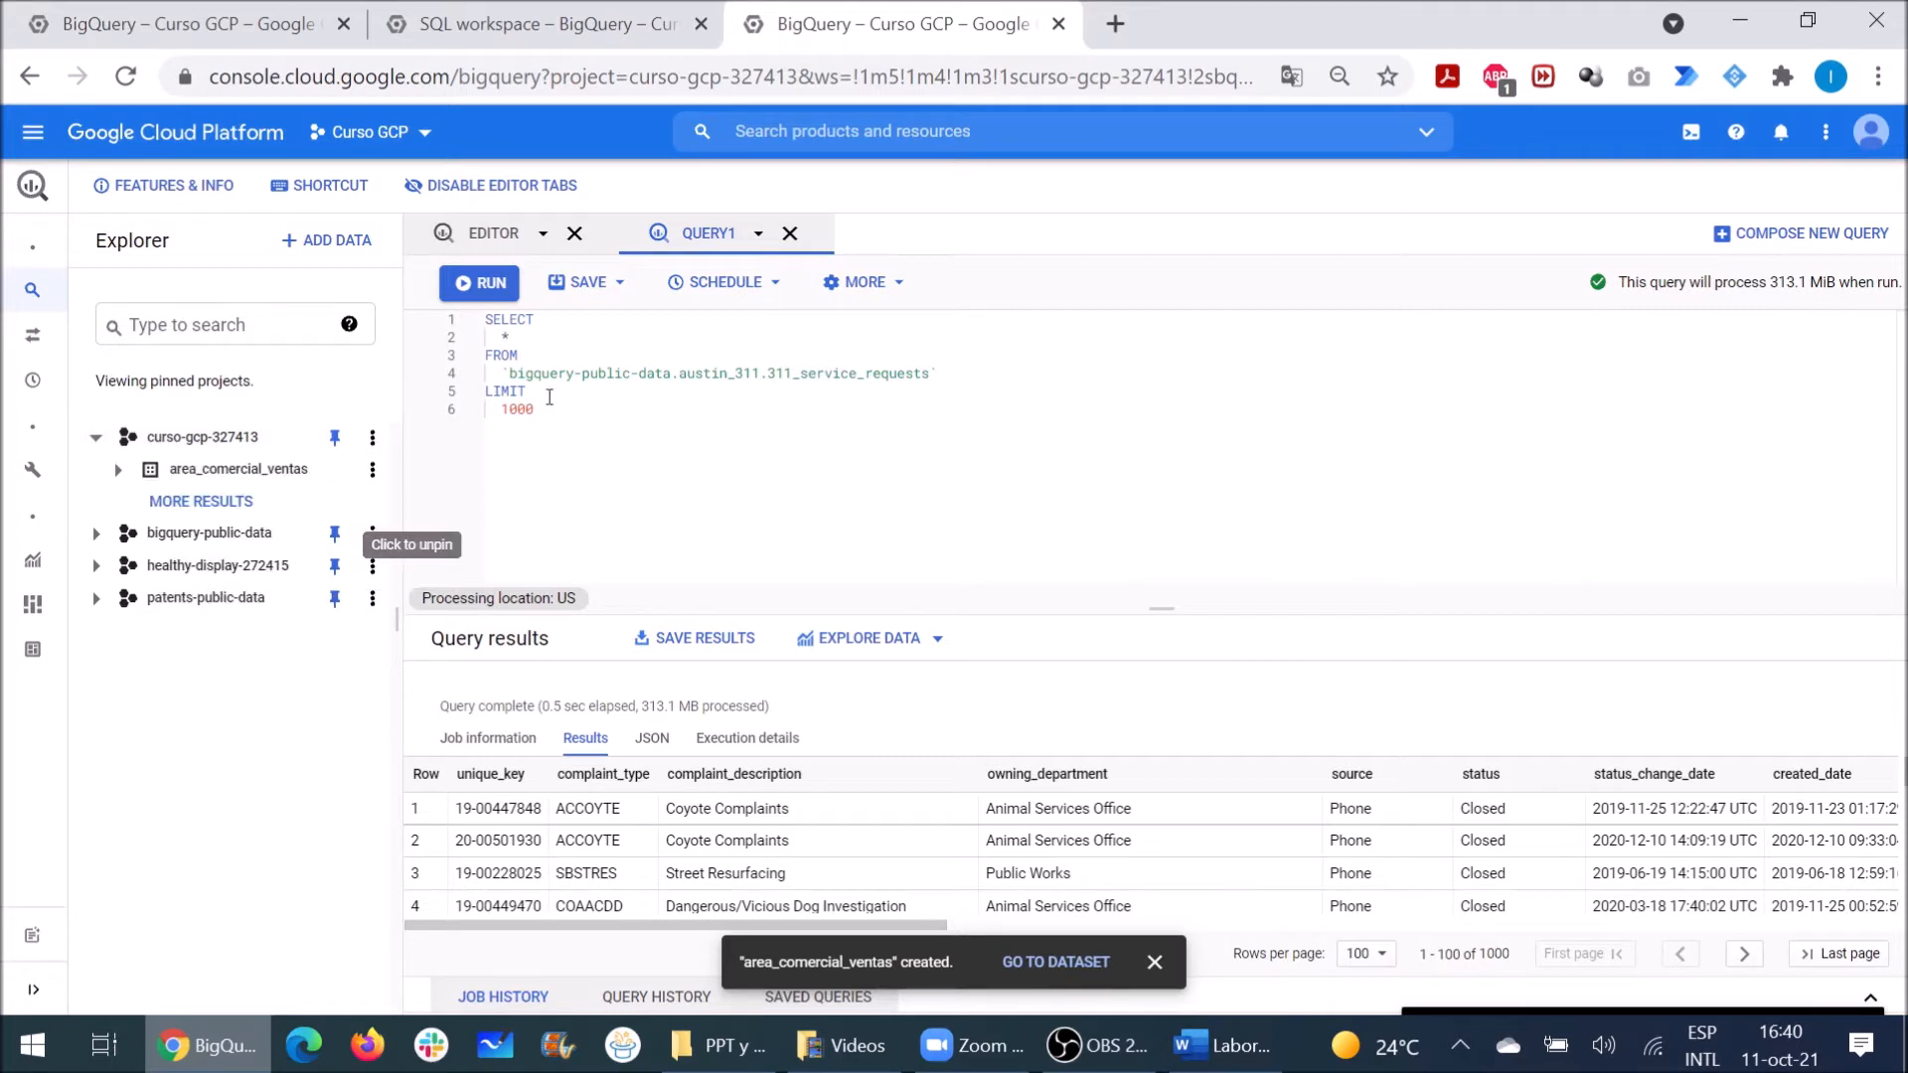
# Step: Close the QUERY1 and EDITOR tabs and open the area_comercial_ventas details page
pyautogui.click(790, 234)
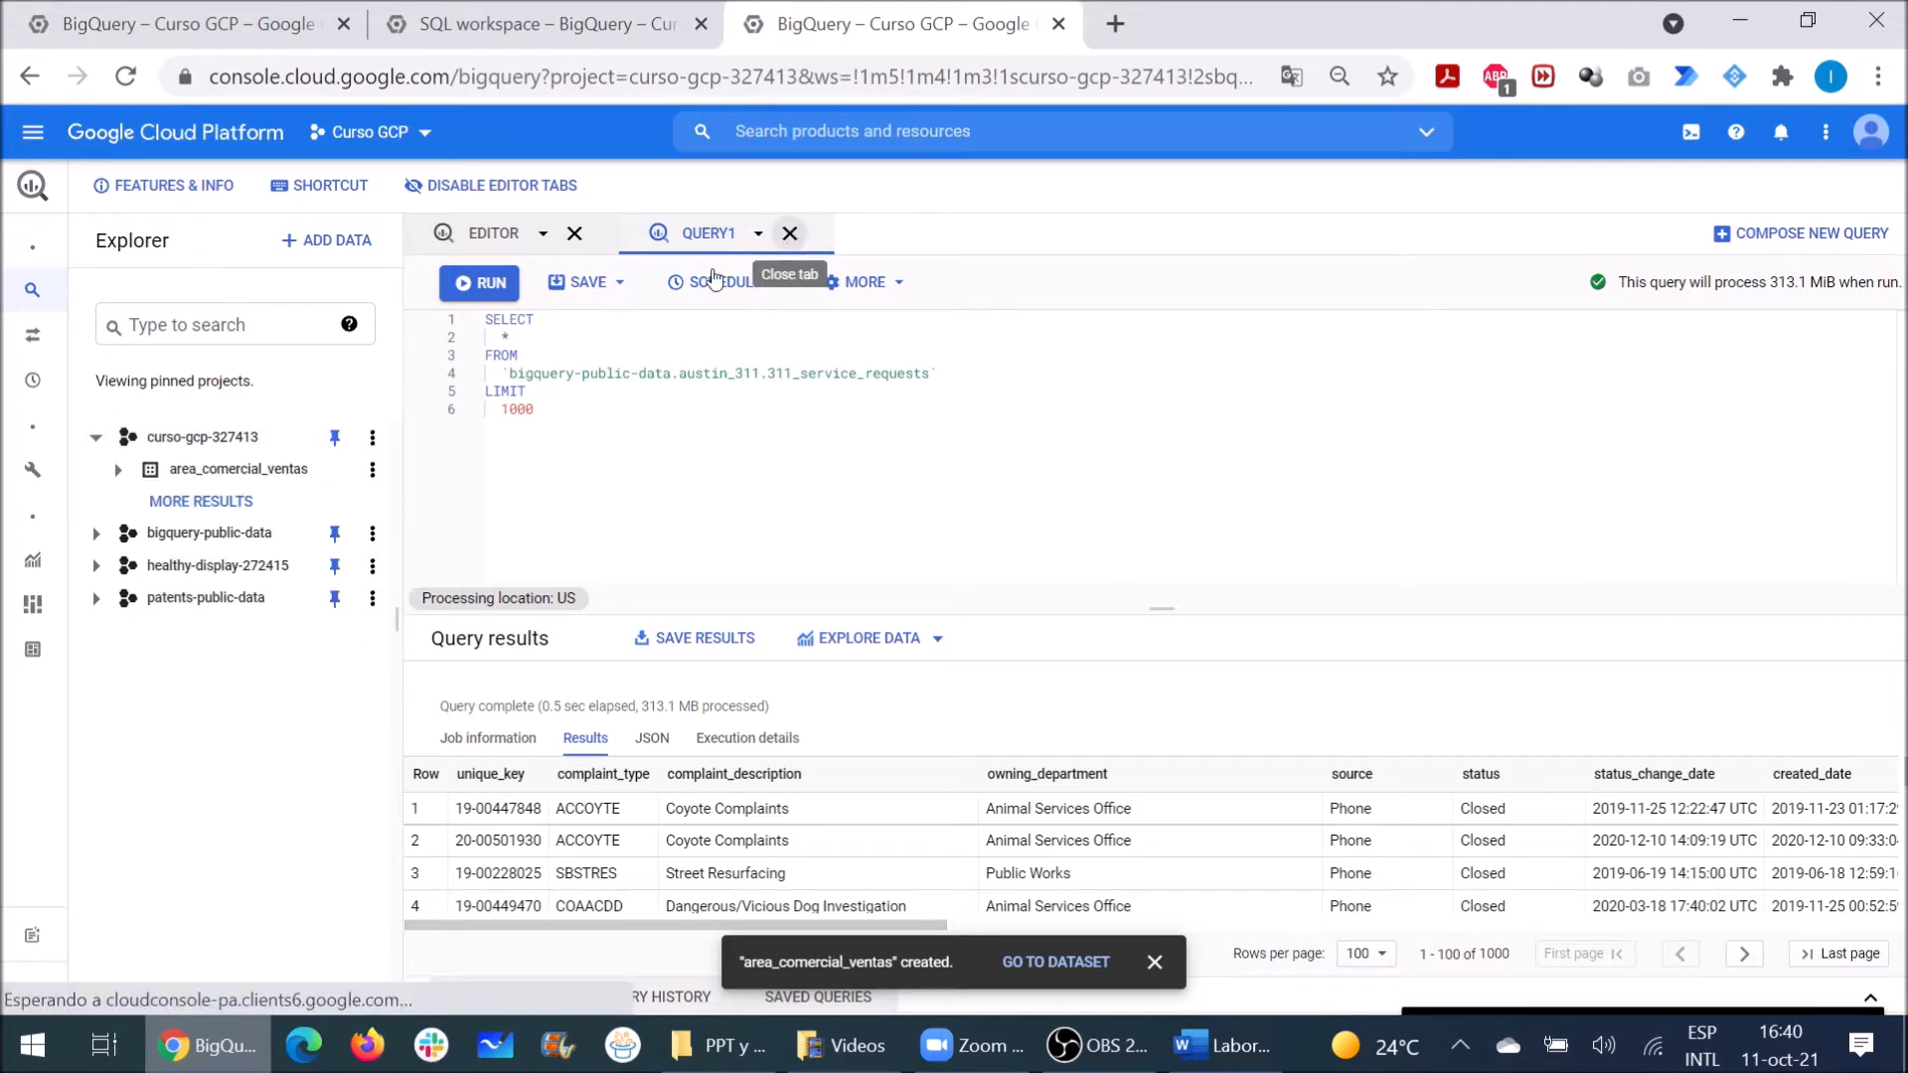
pyautogui.click(575, 235)
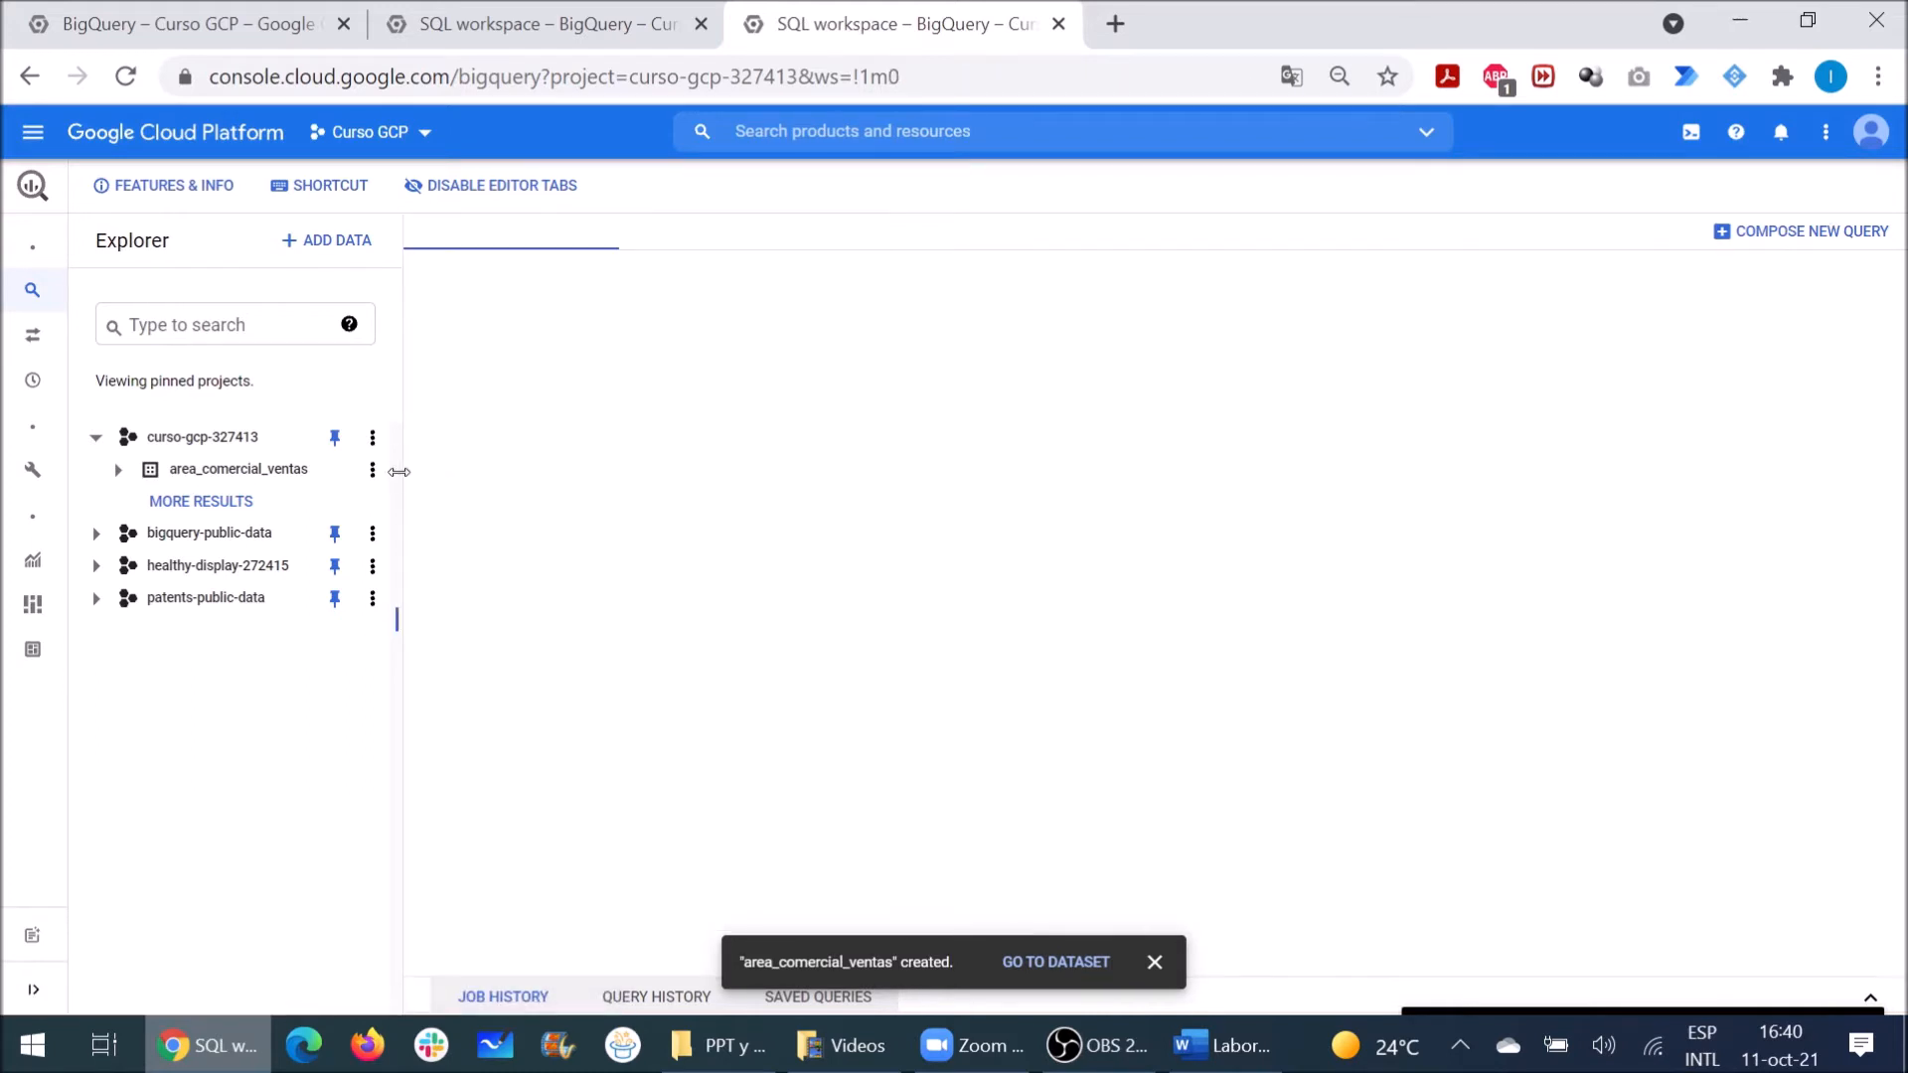
pyautogui.click(373, 472)
pyautogui.click(397, 503)
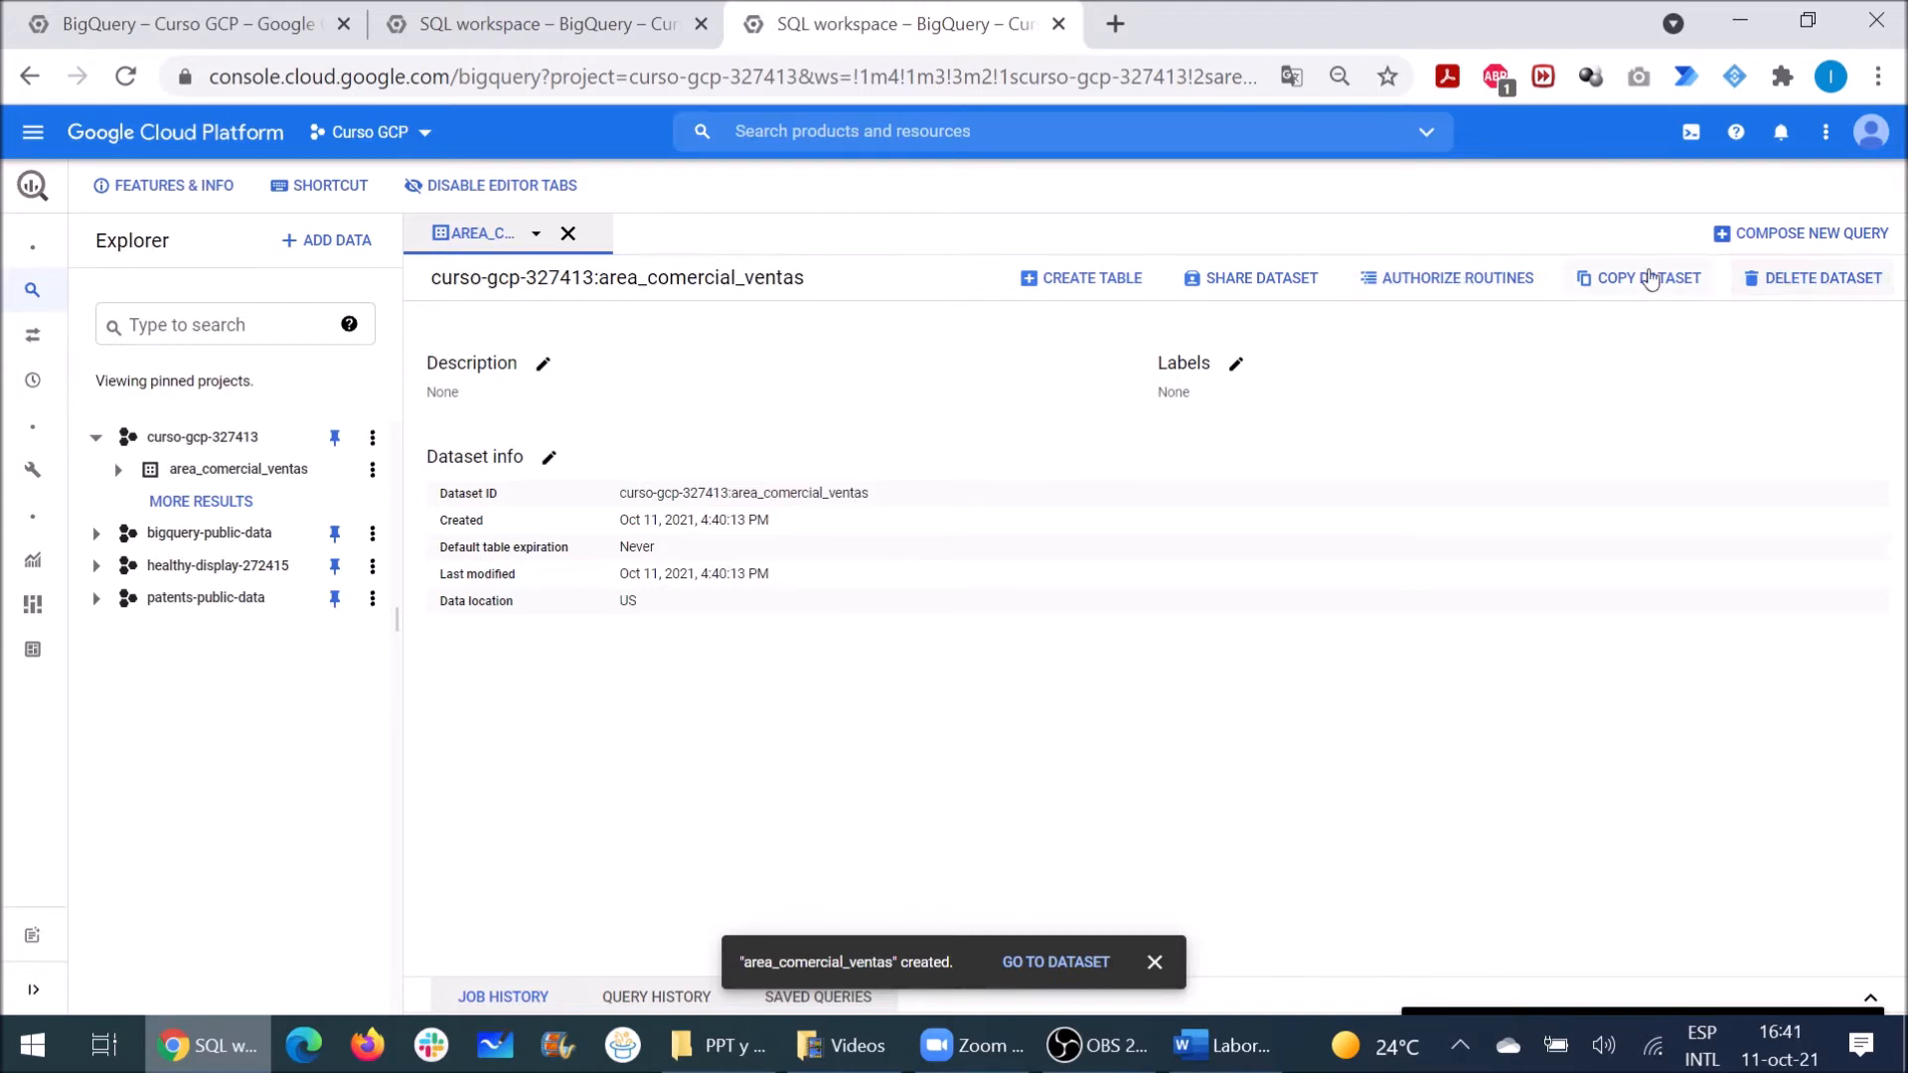
pyautogui.click(1235, 277)
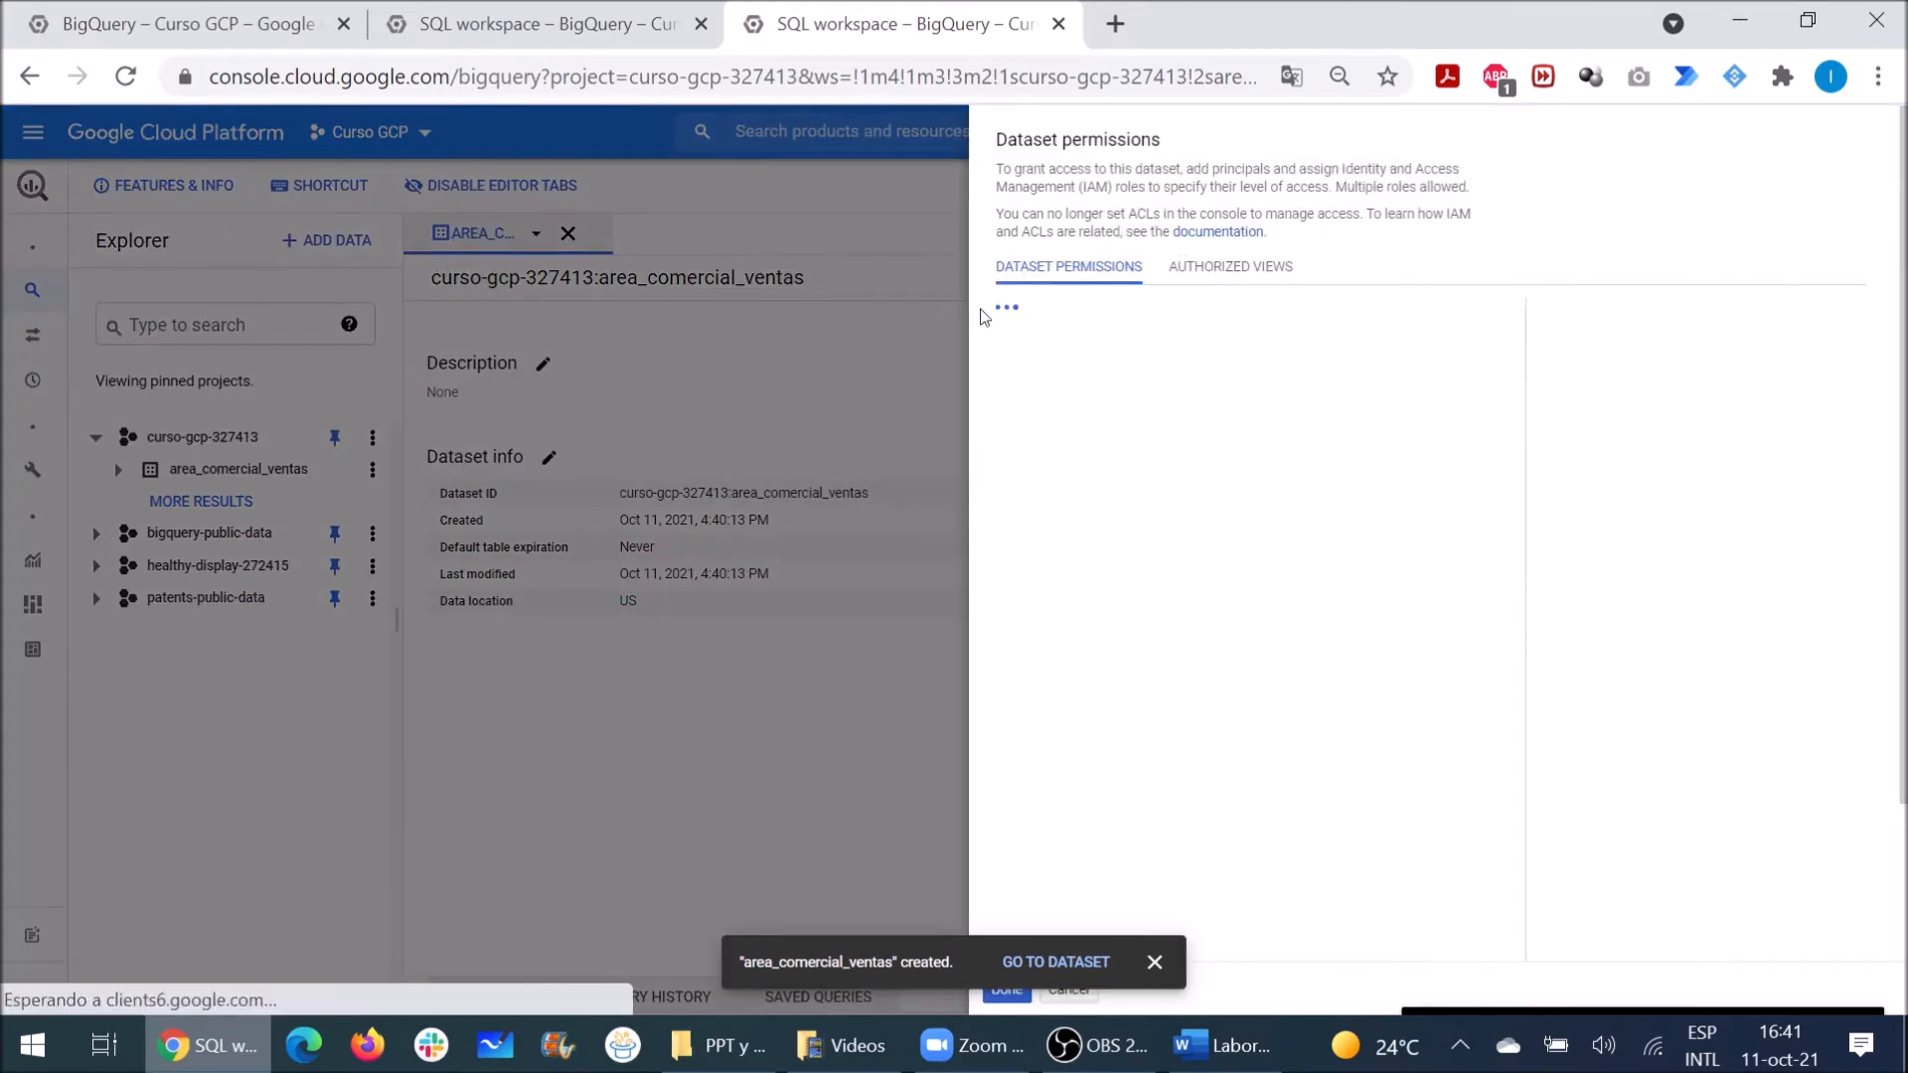
pyautogui.click(1154, 962)
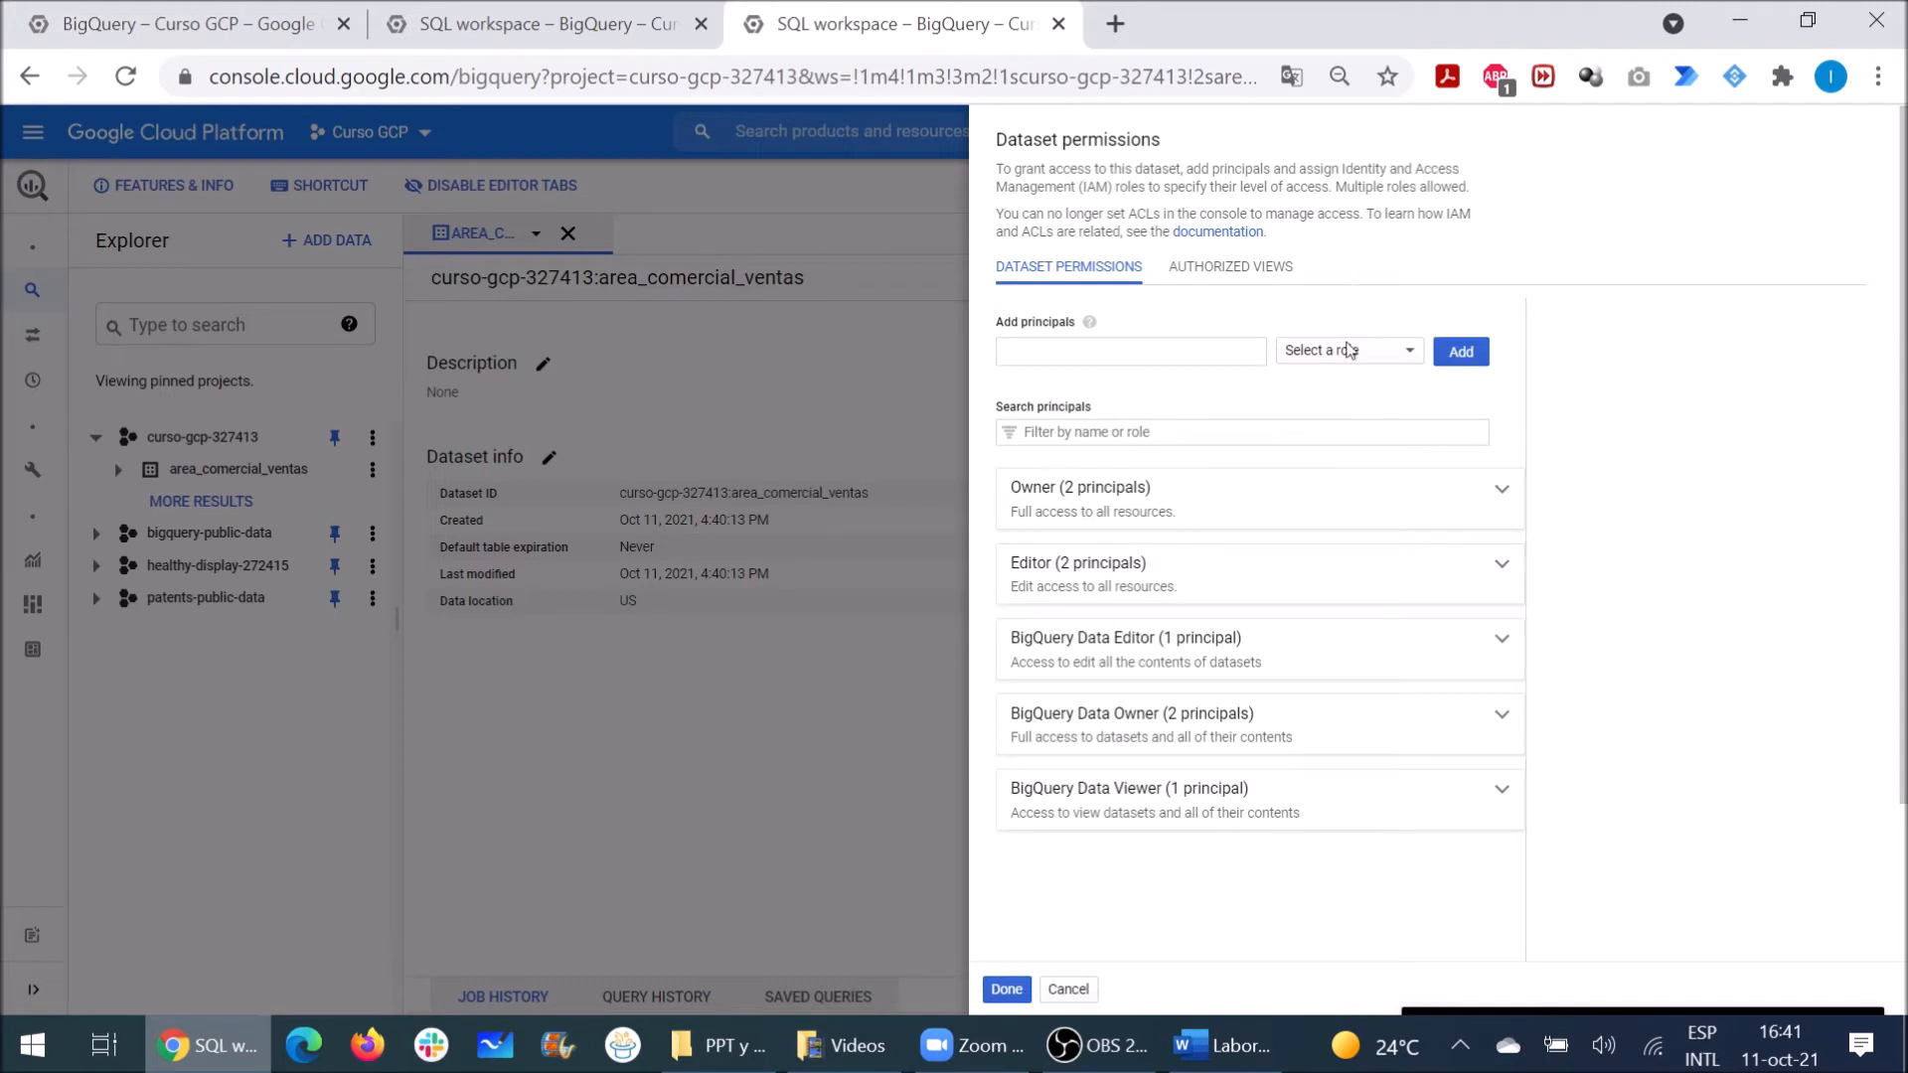
pyautogui.click(1052, 353)
pyautogui.write('layla')
pyautogui.press('BackSpace')
pyautogui.press('BackSpace')
pyautogui.press('BackSpace')
pyautogui.write('all')
pyautogui.press('Down')
pyautogui.press('Down')
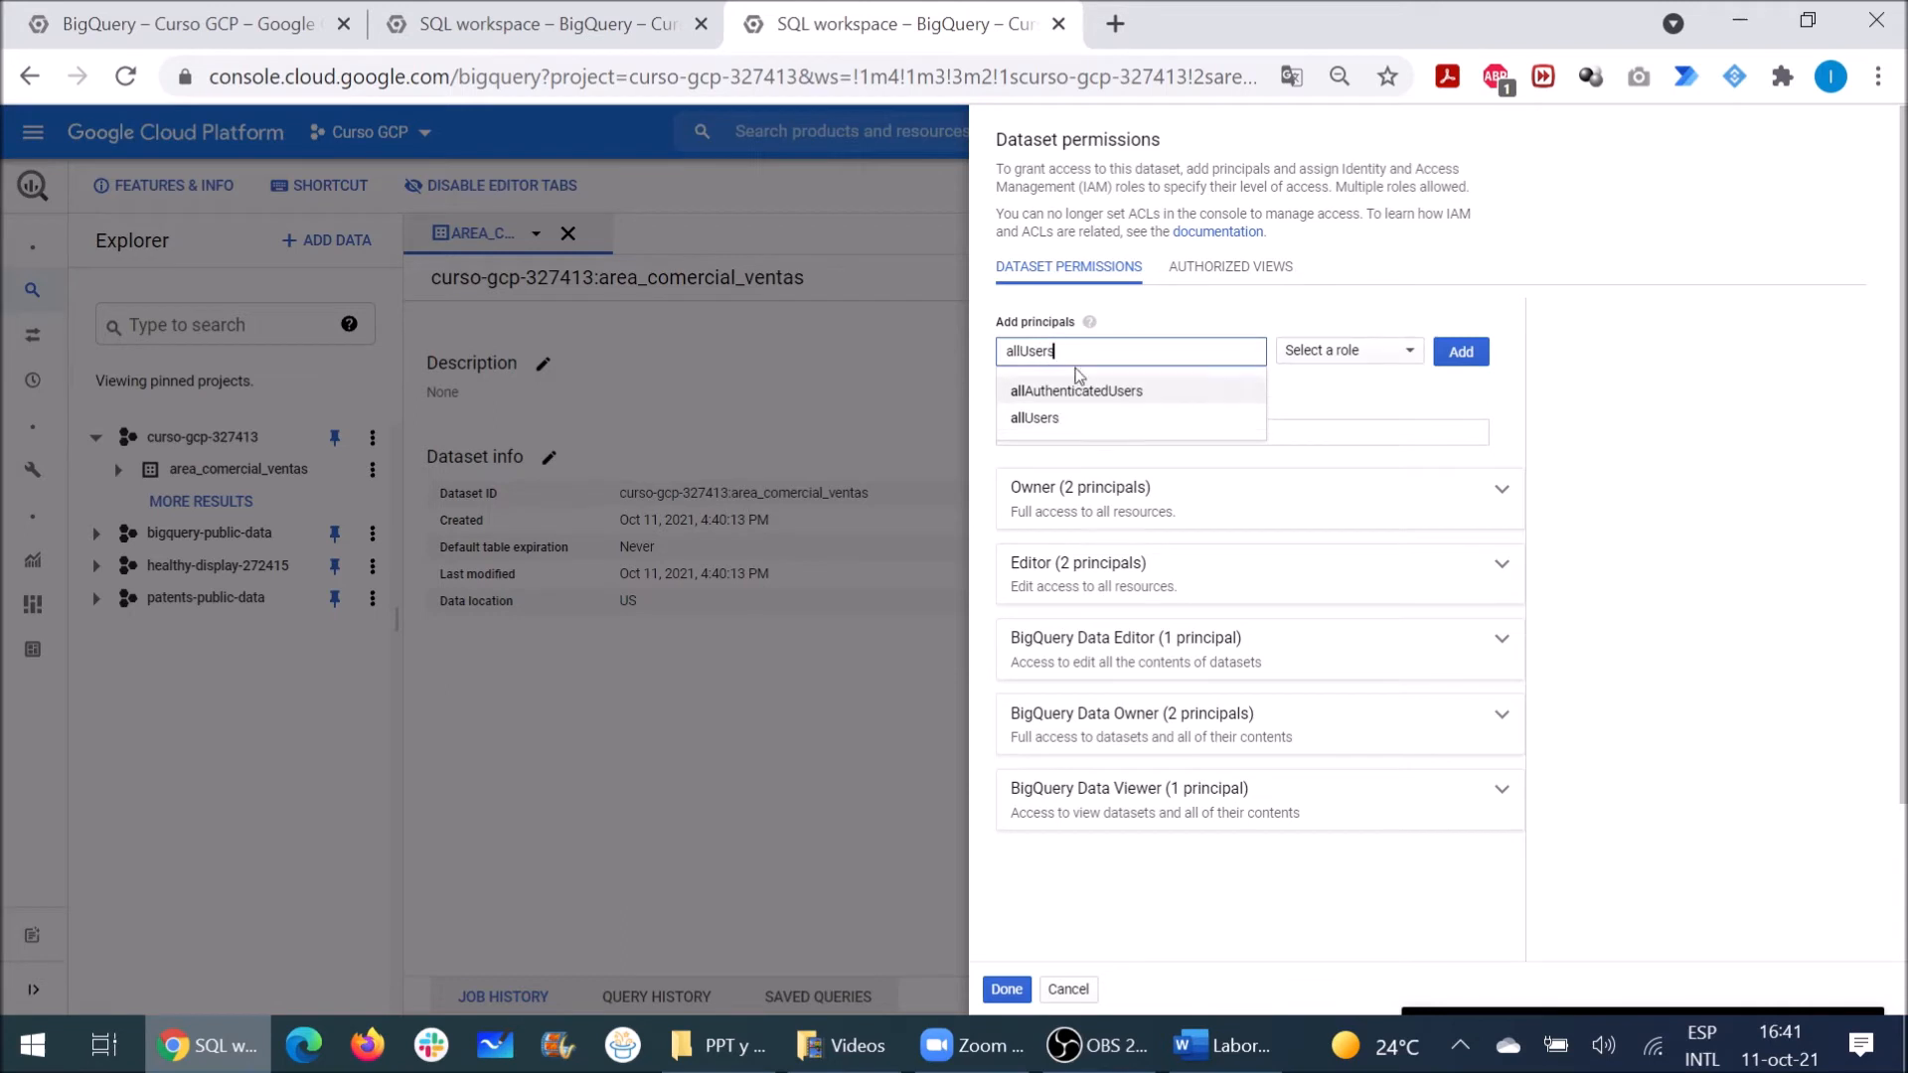
pyautogui.press('BackSpace')
pyautogui.press('BackSpace')
pyautogui.press('BackSpace')
pyautogui.press('BackSpace')
pyautogui.press('BackSpace')
pyautogui.press('BackSpace')
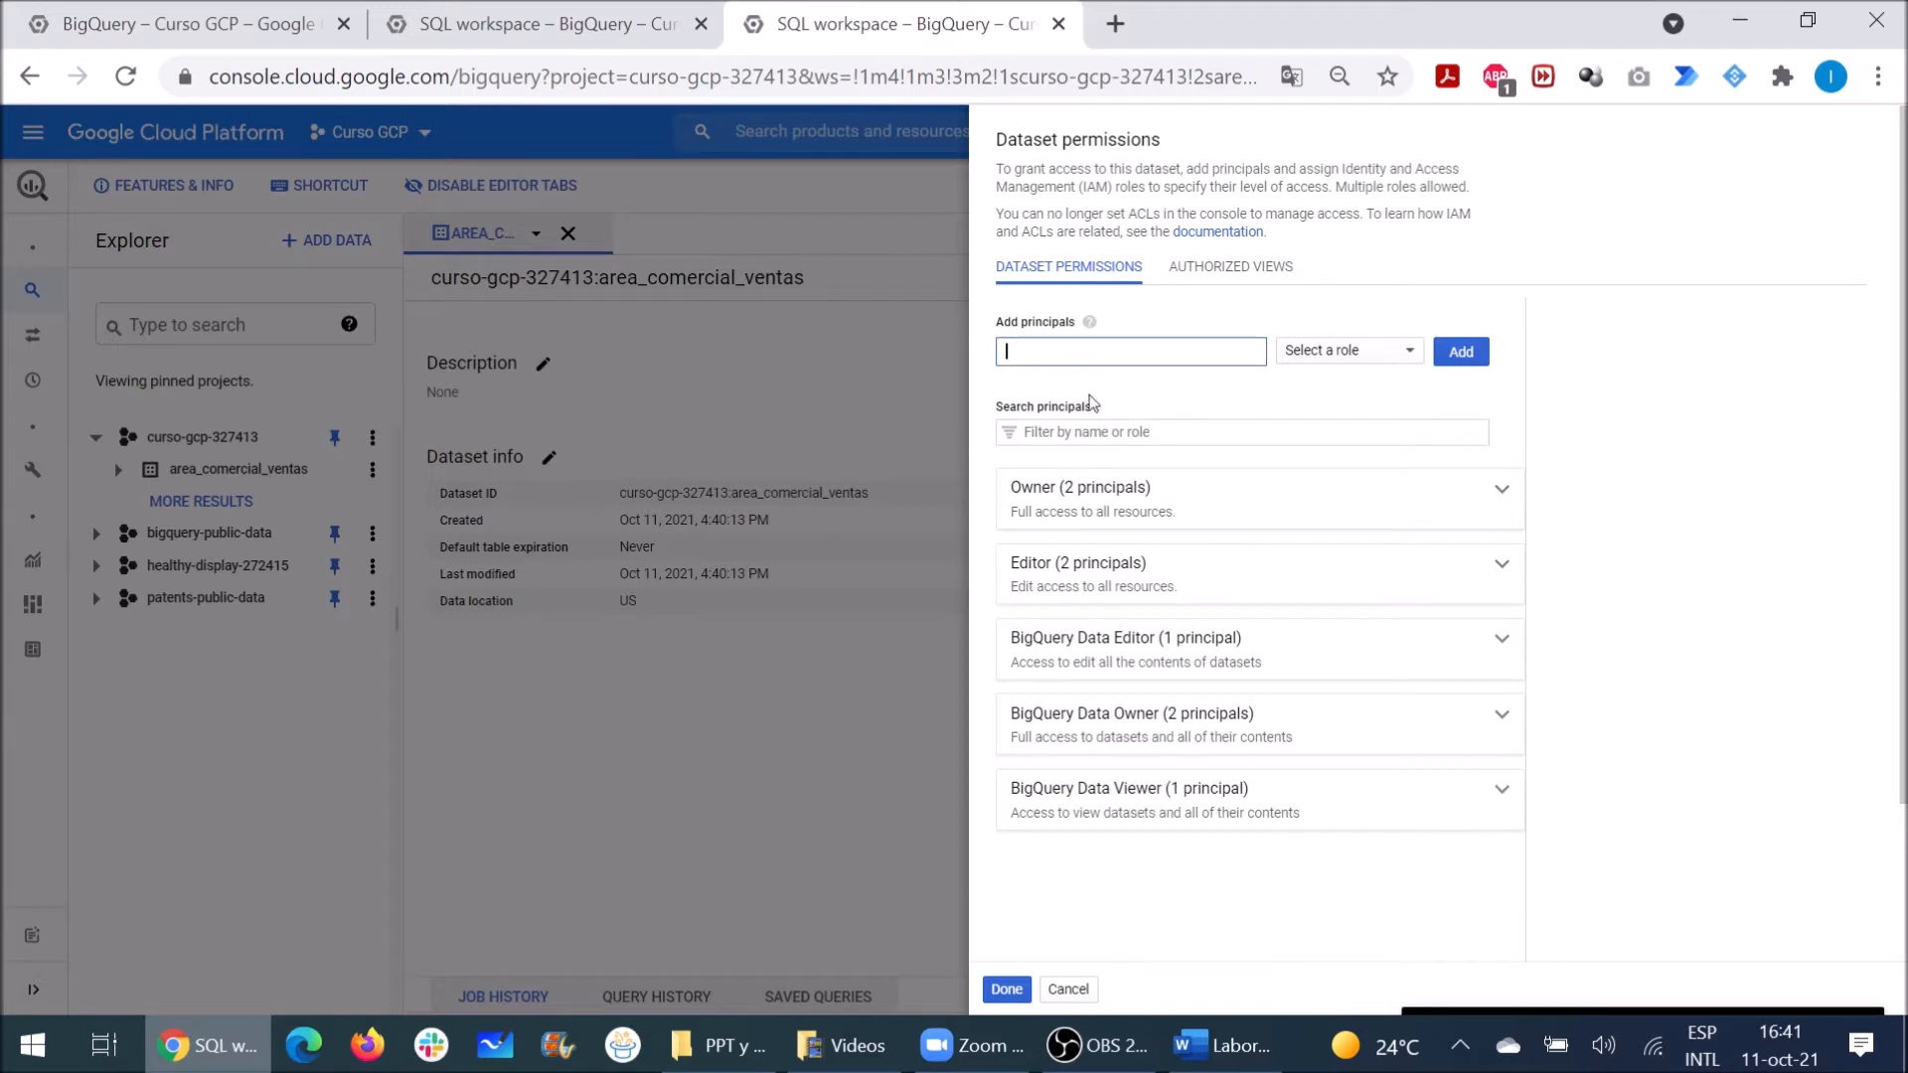
pyautogui.click(1502, 492)
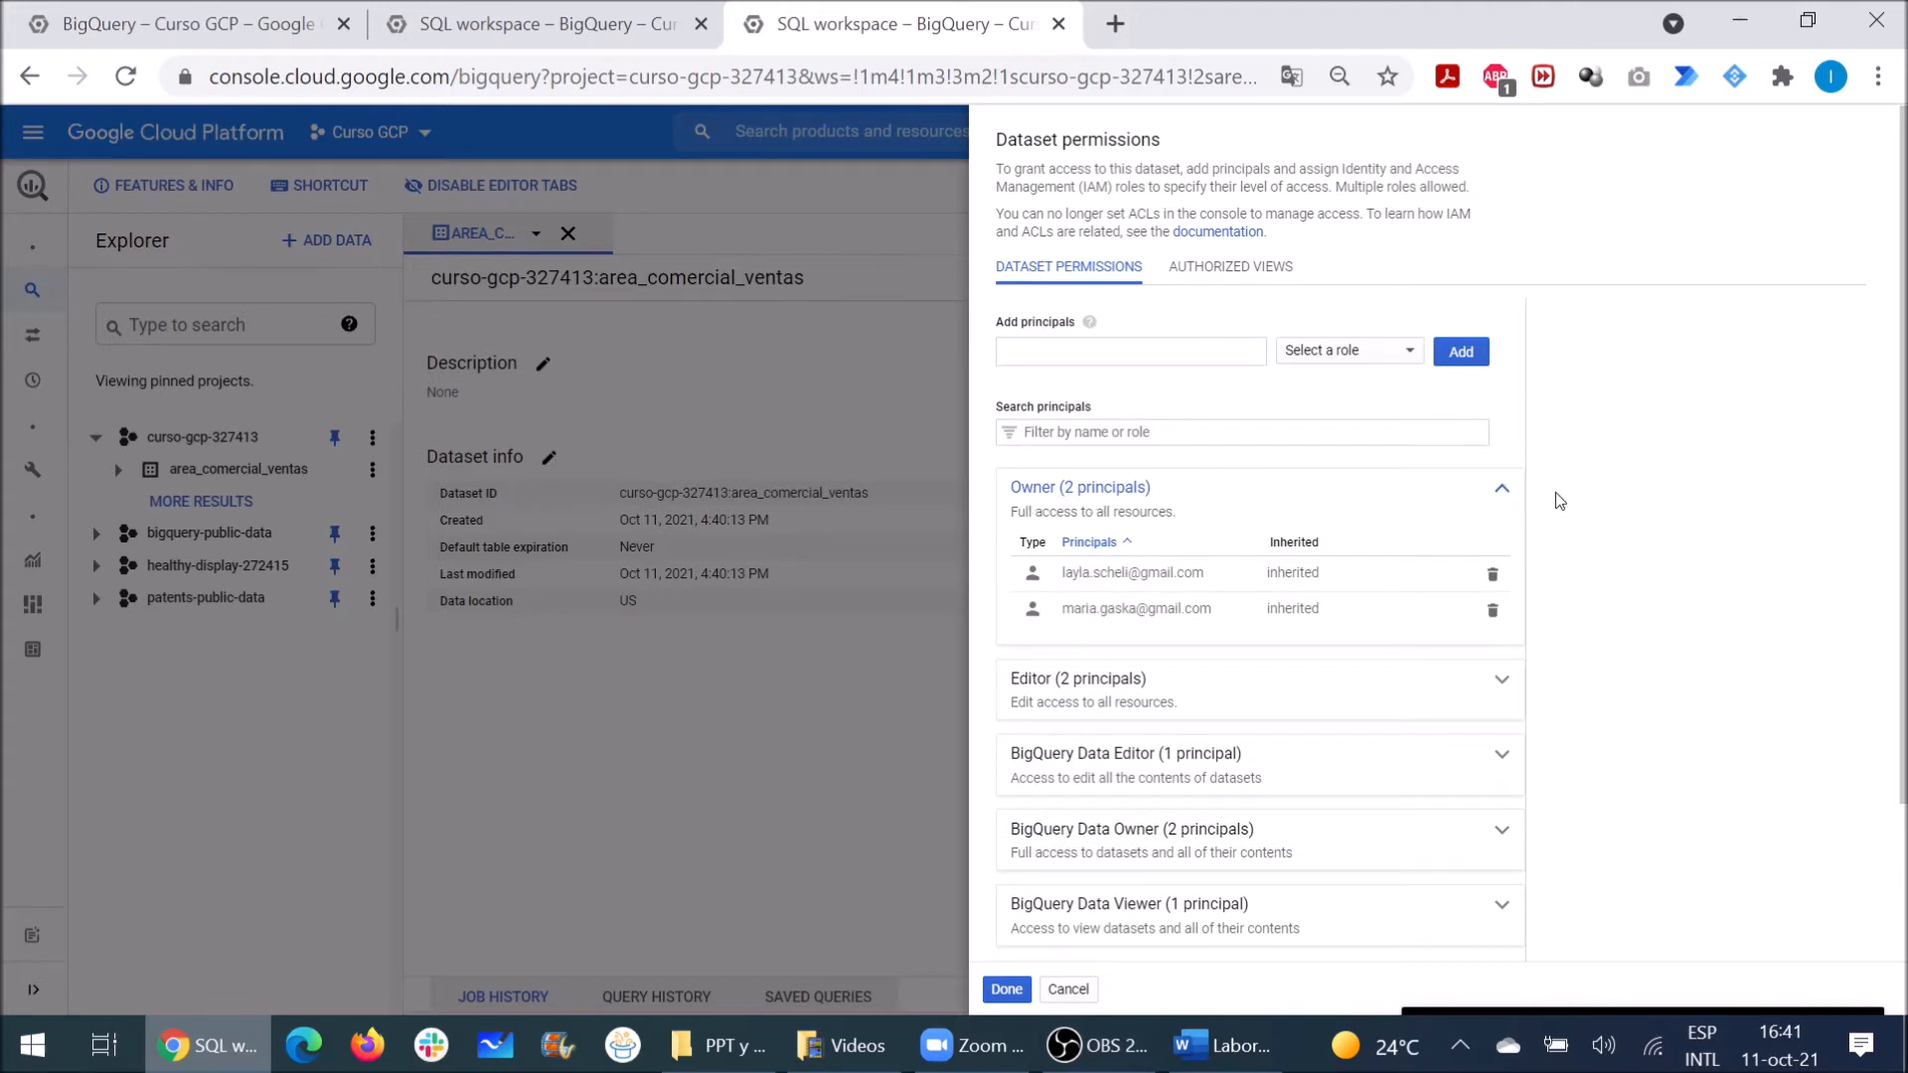
pyautogui.click(1502, 491)
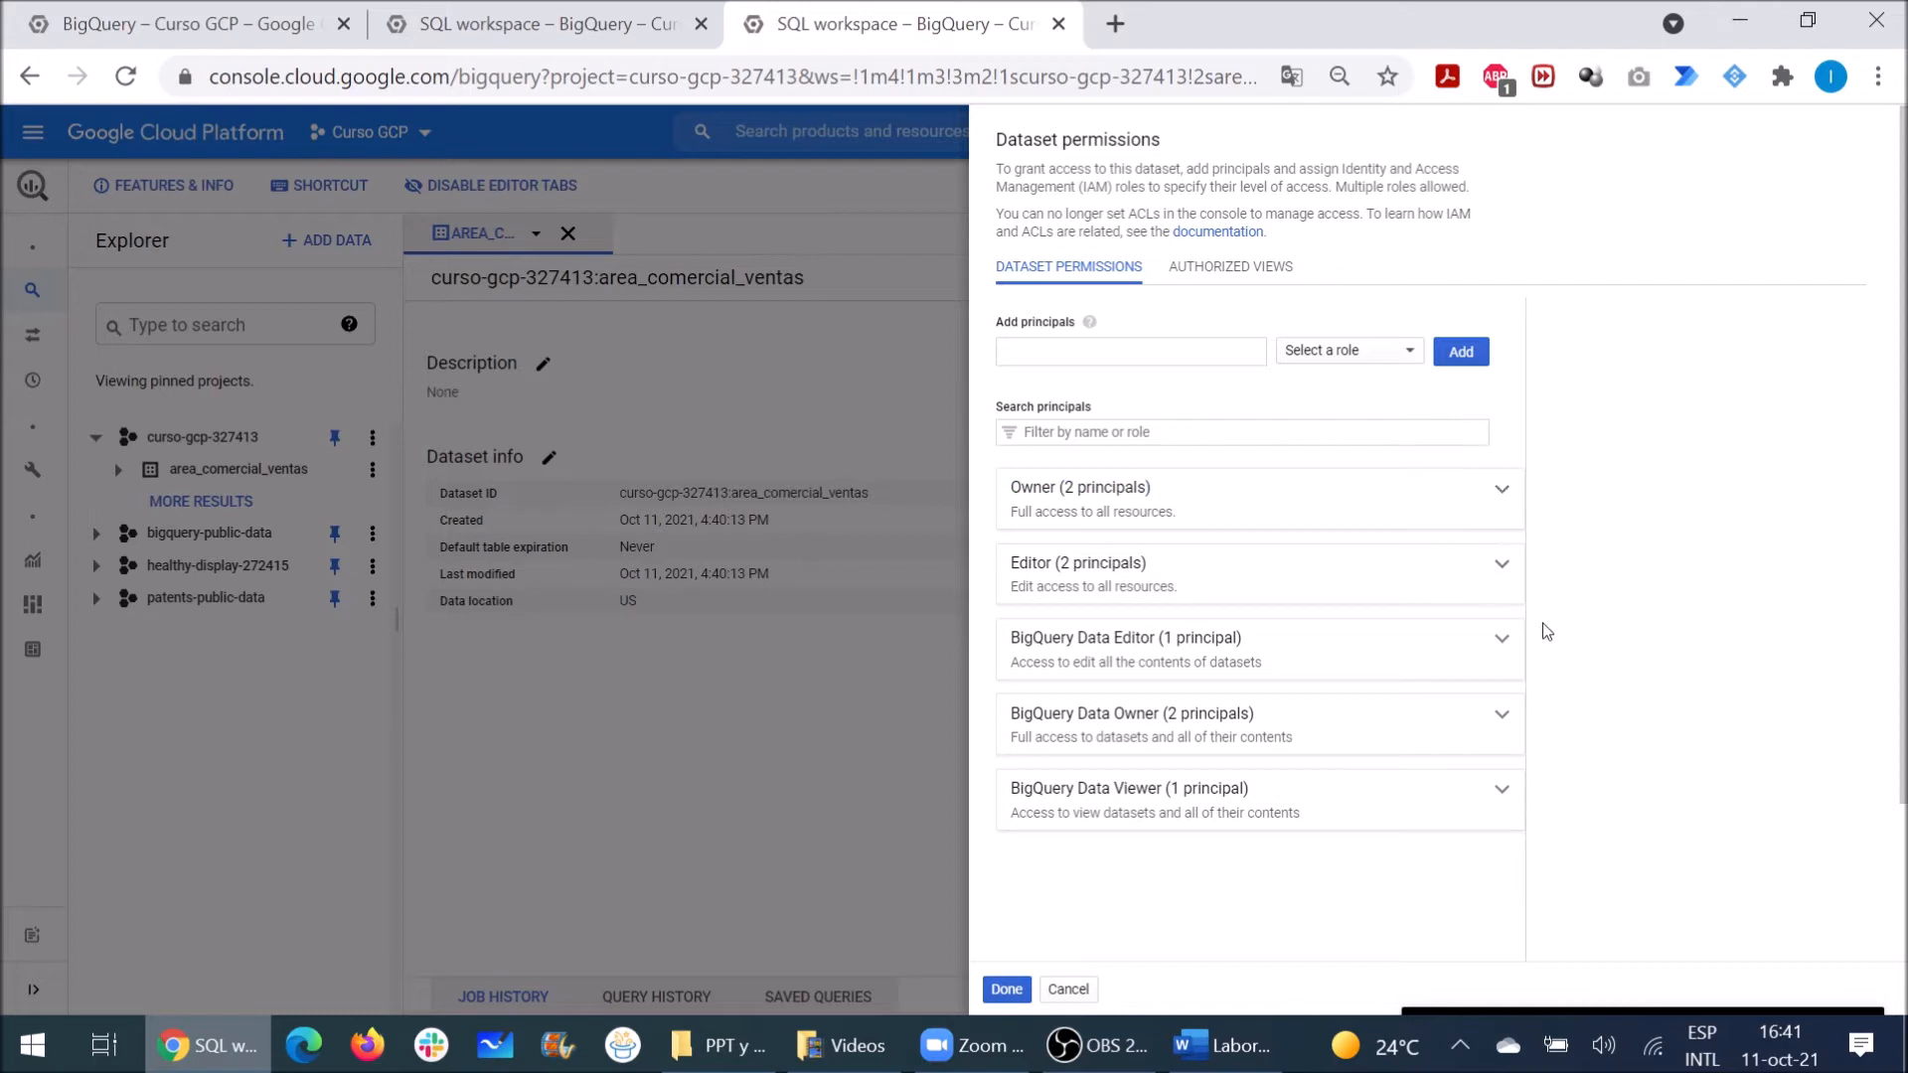
pyautogui.click(1503, 792)
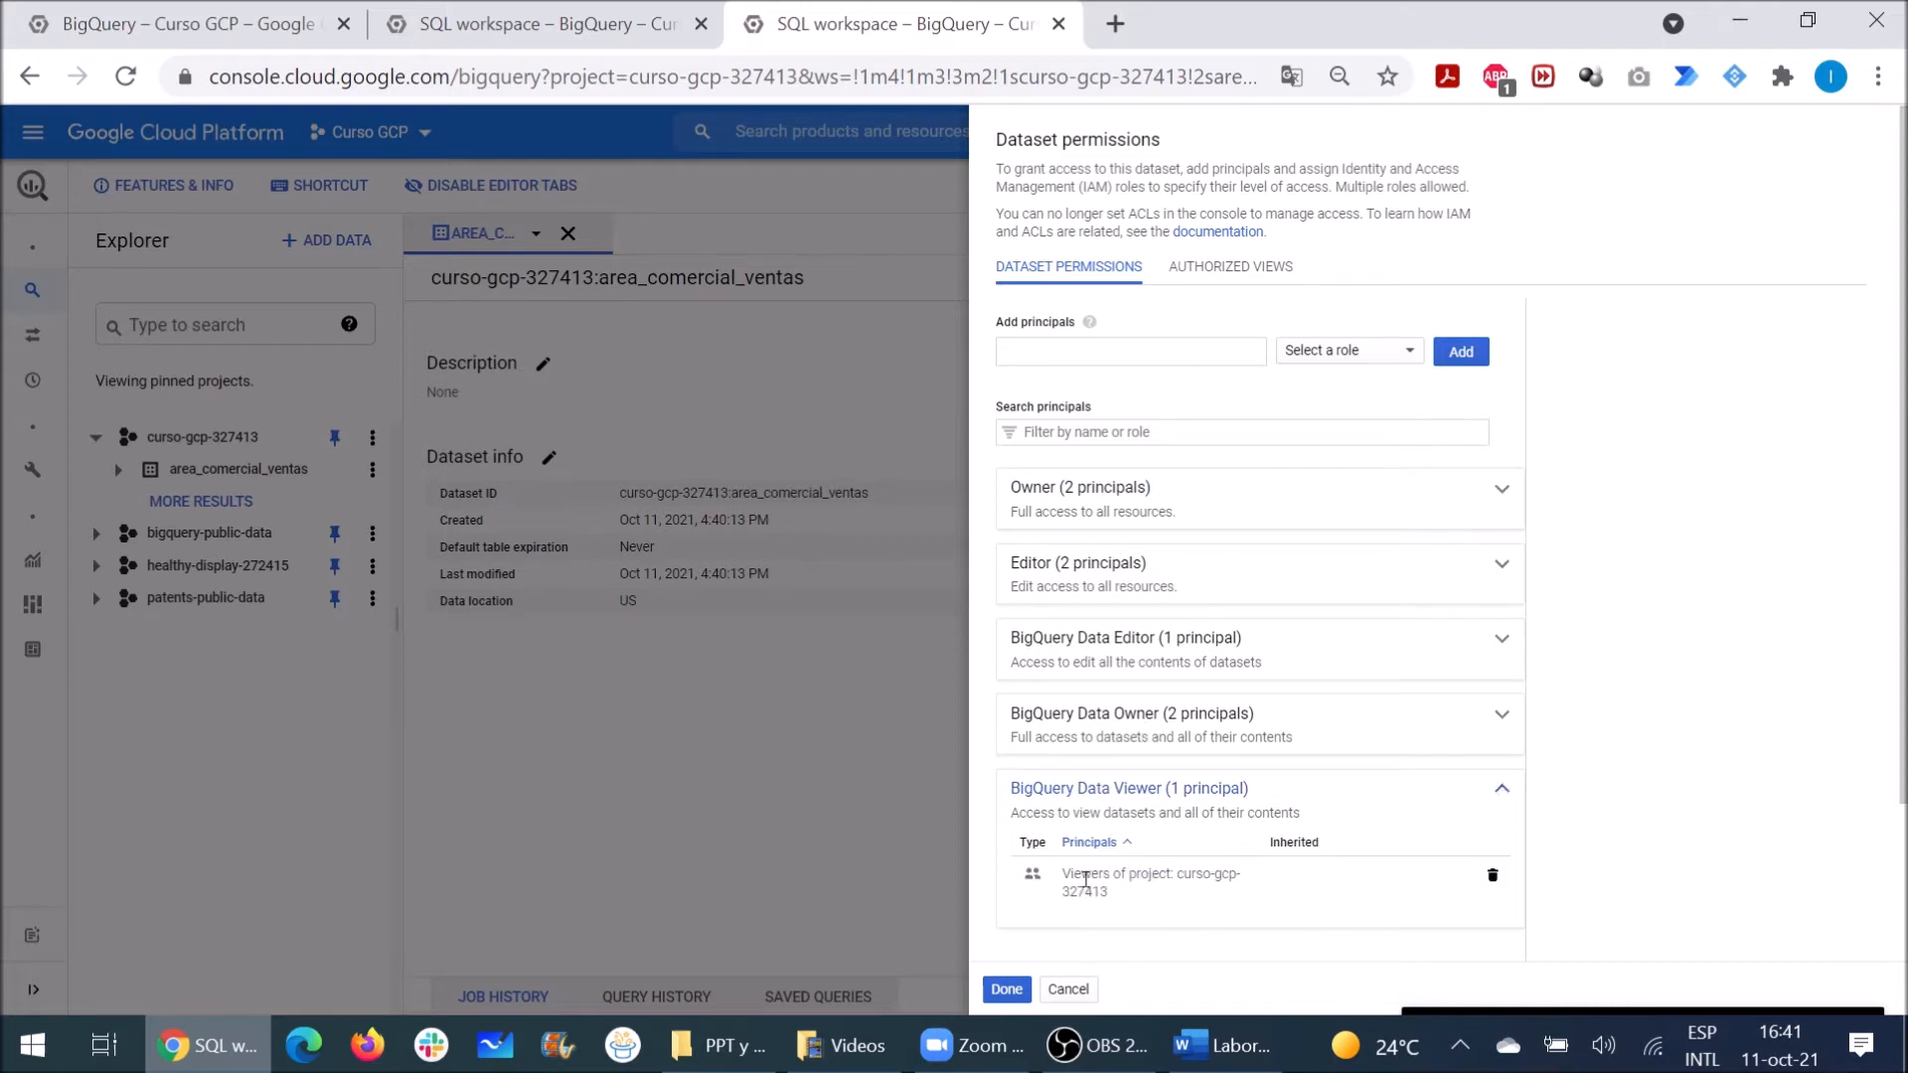
pyautogui.click(1501, 790)
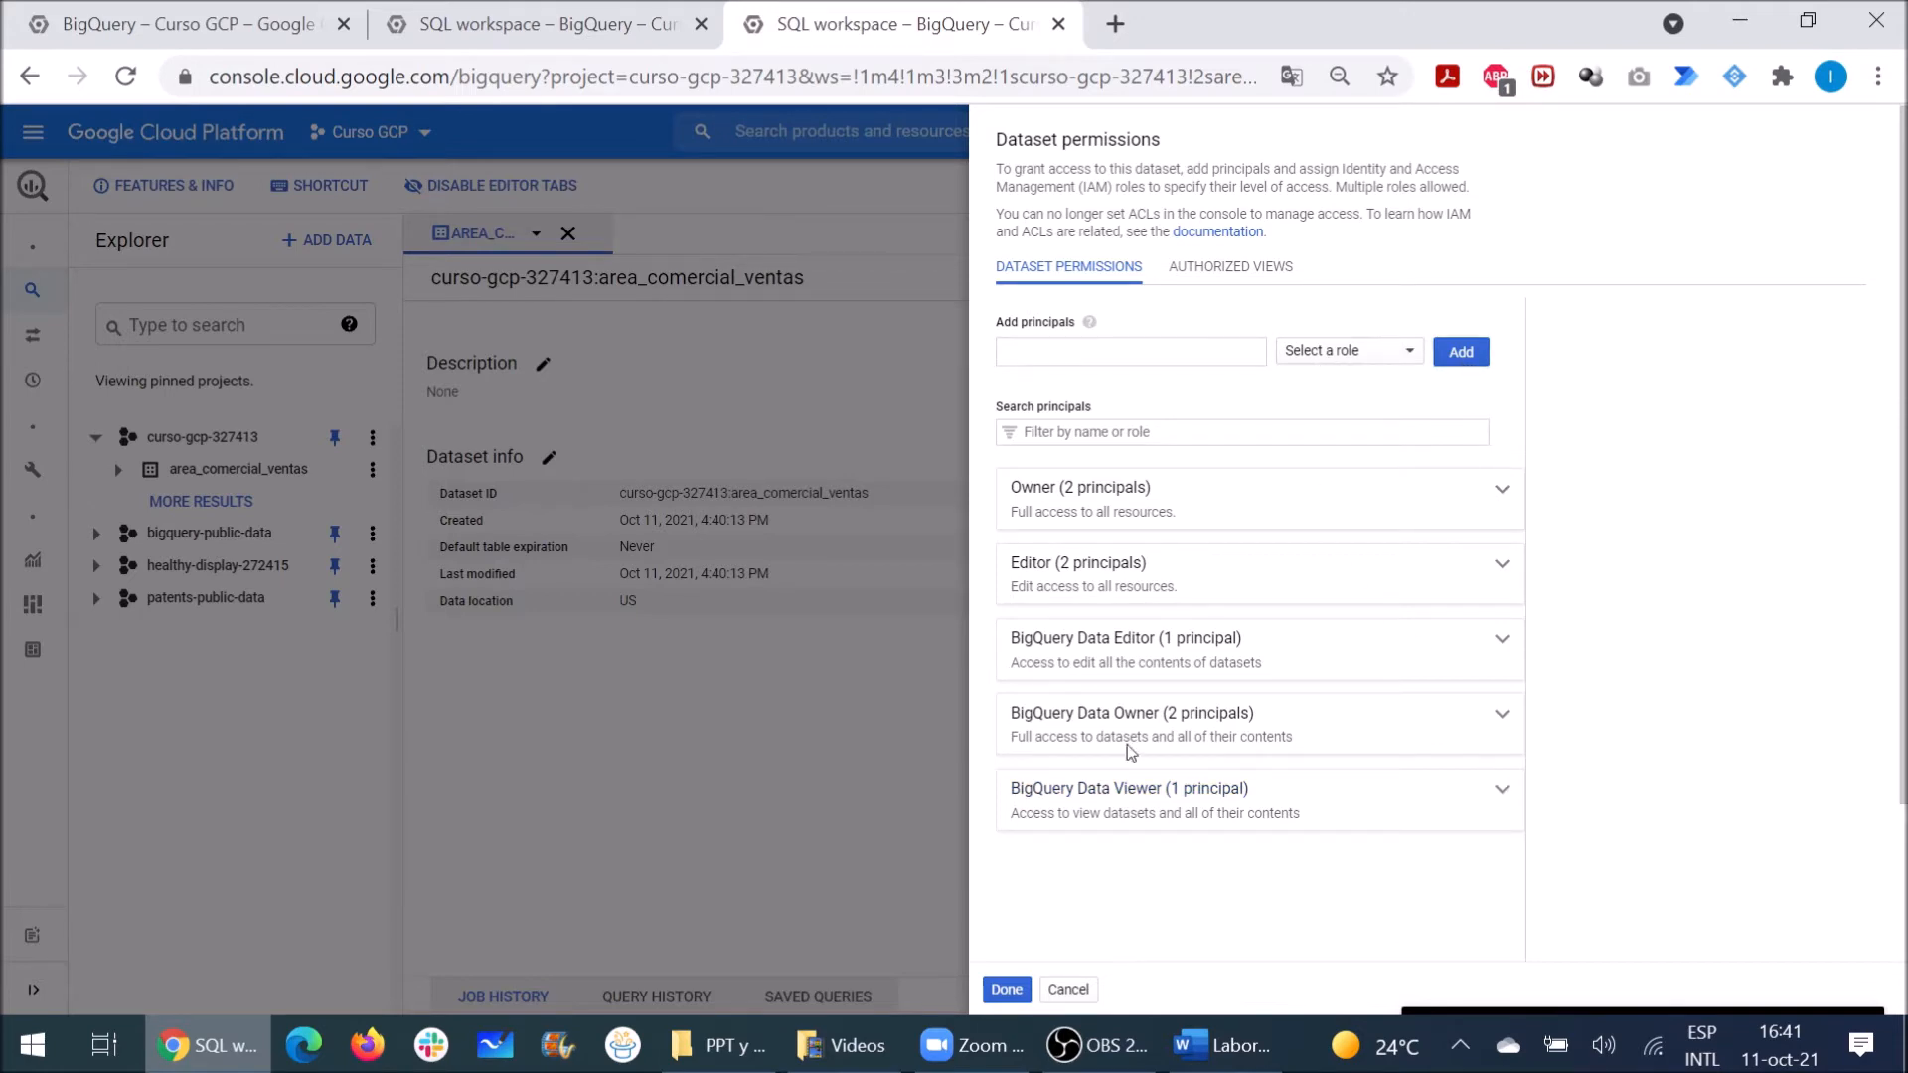
pyautogui.click(1068, 988)
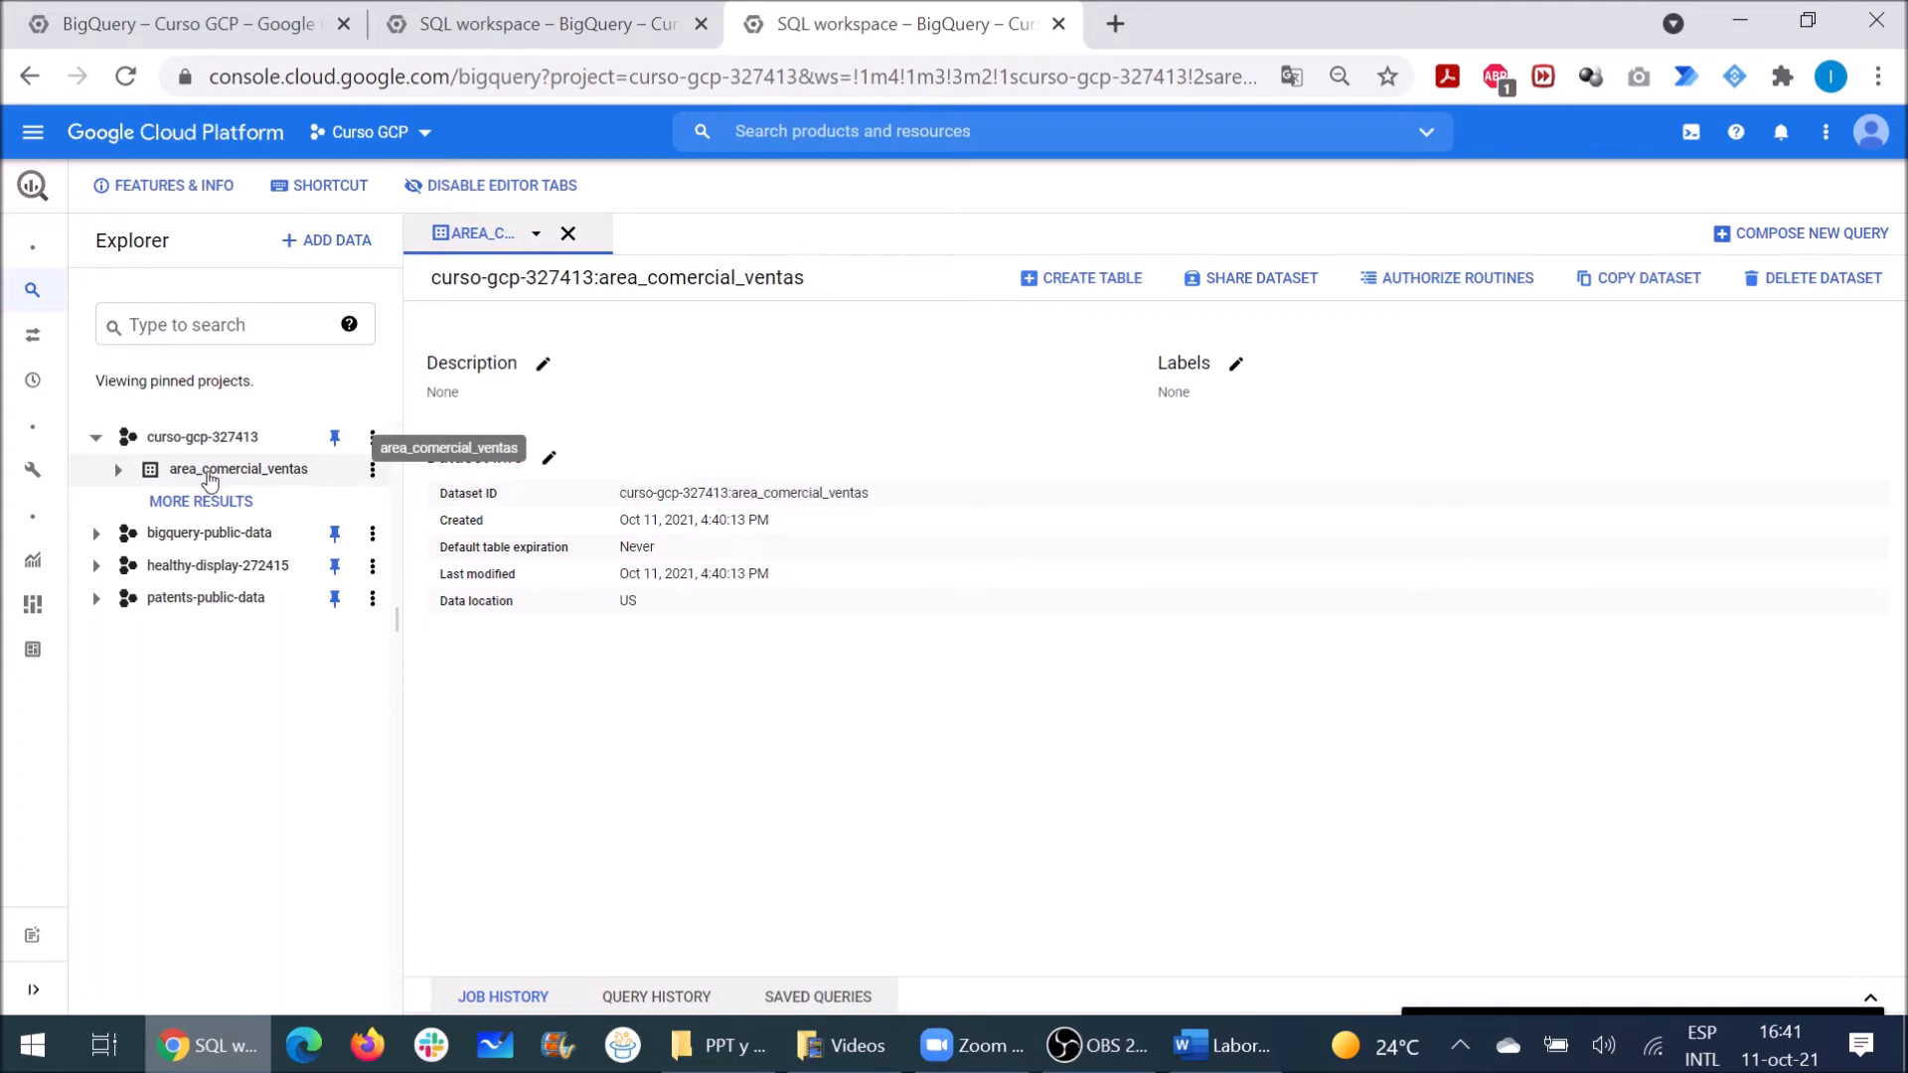
# Step: Open the Create table form in area_comercial_ventas with Empty table as the source
pyautogui.click(1059, 286)
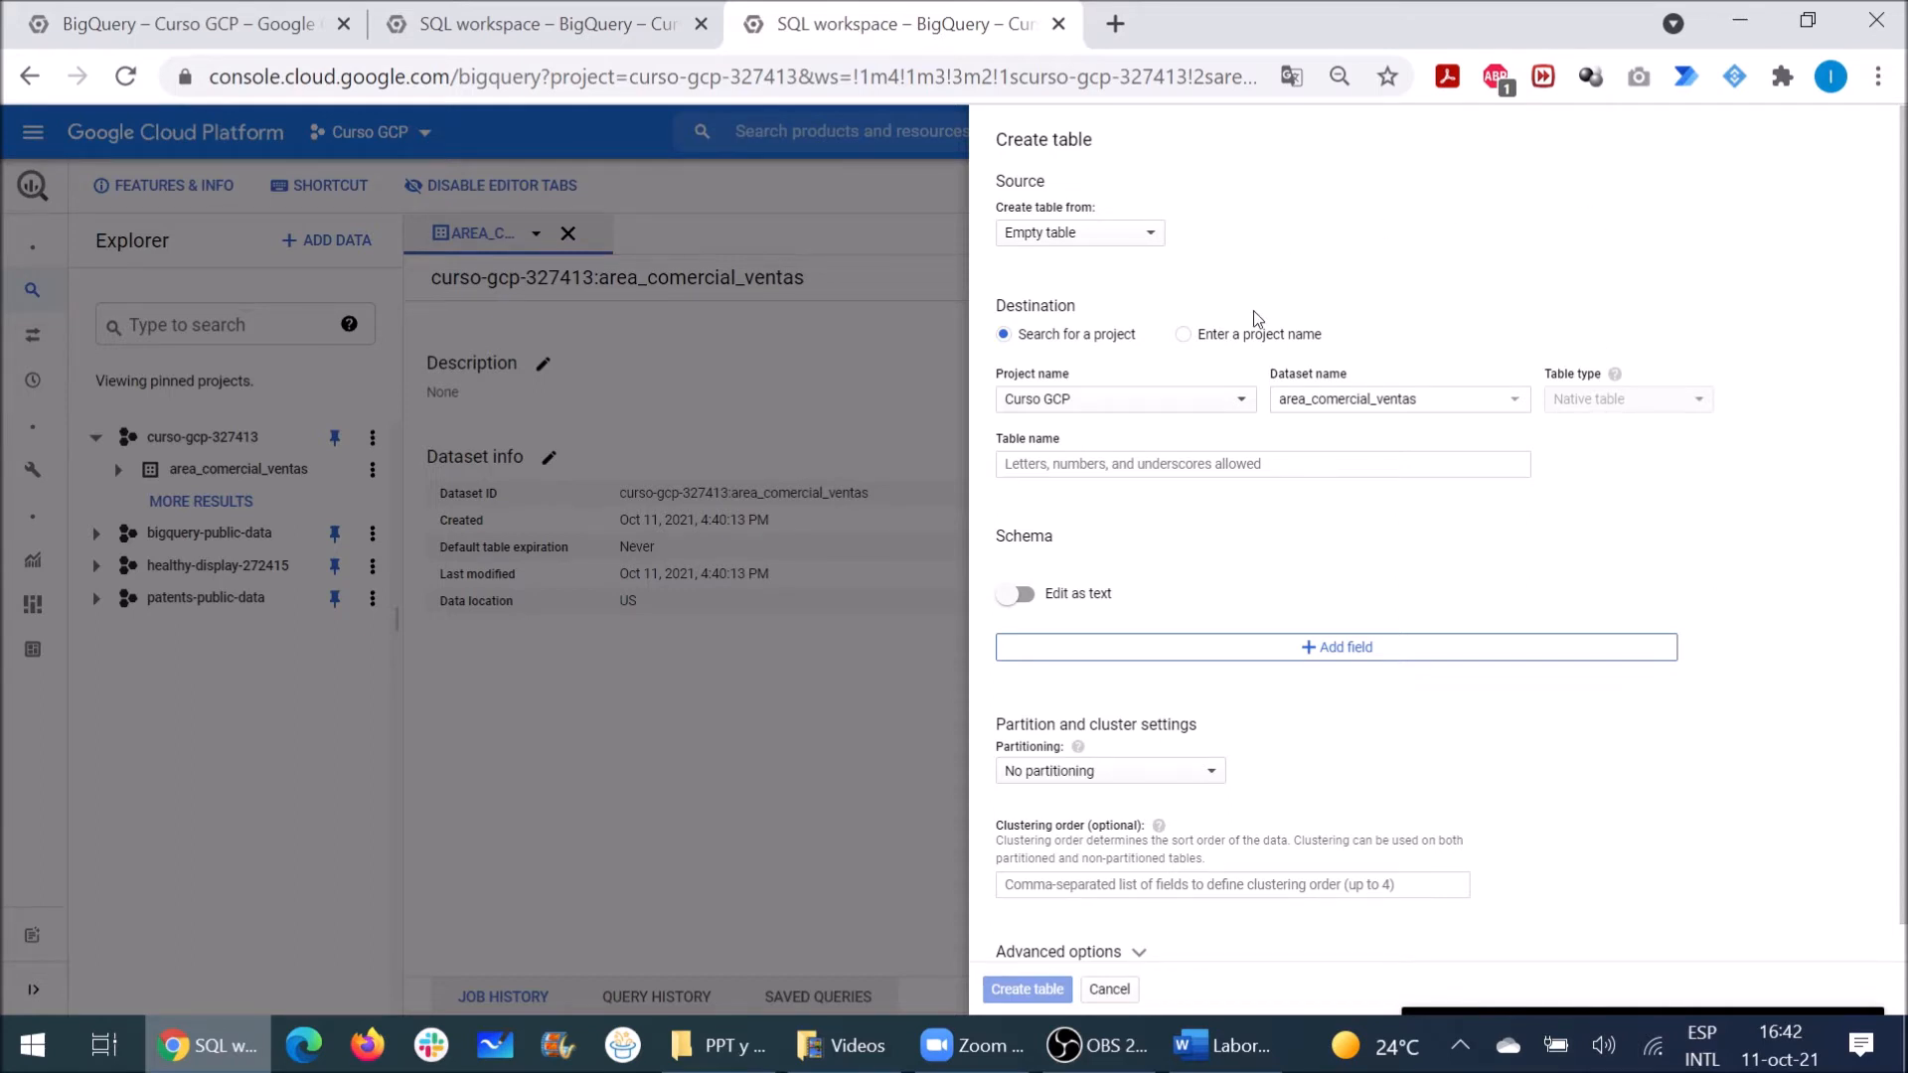
pyautogui.hotkey('ctrl', '+')
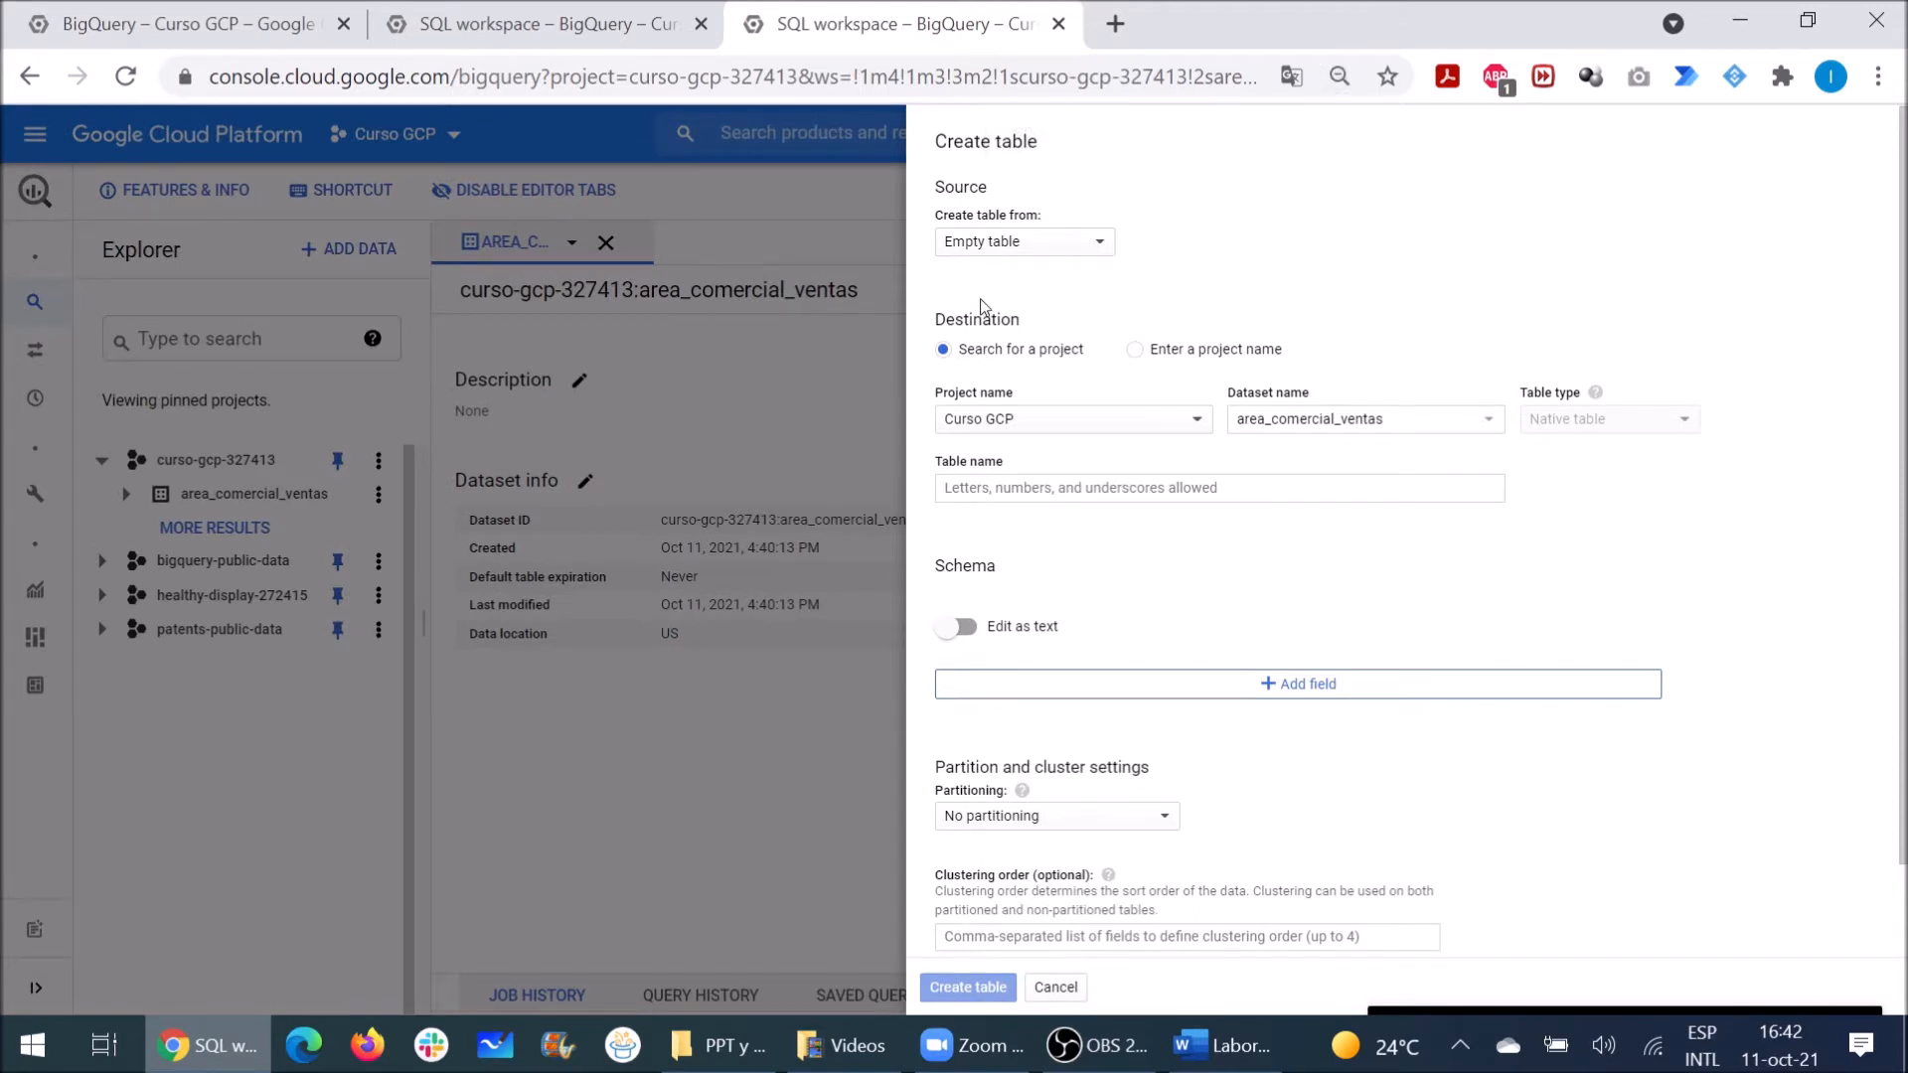
pyautogui.click(999, 248)
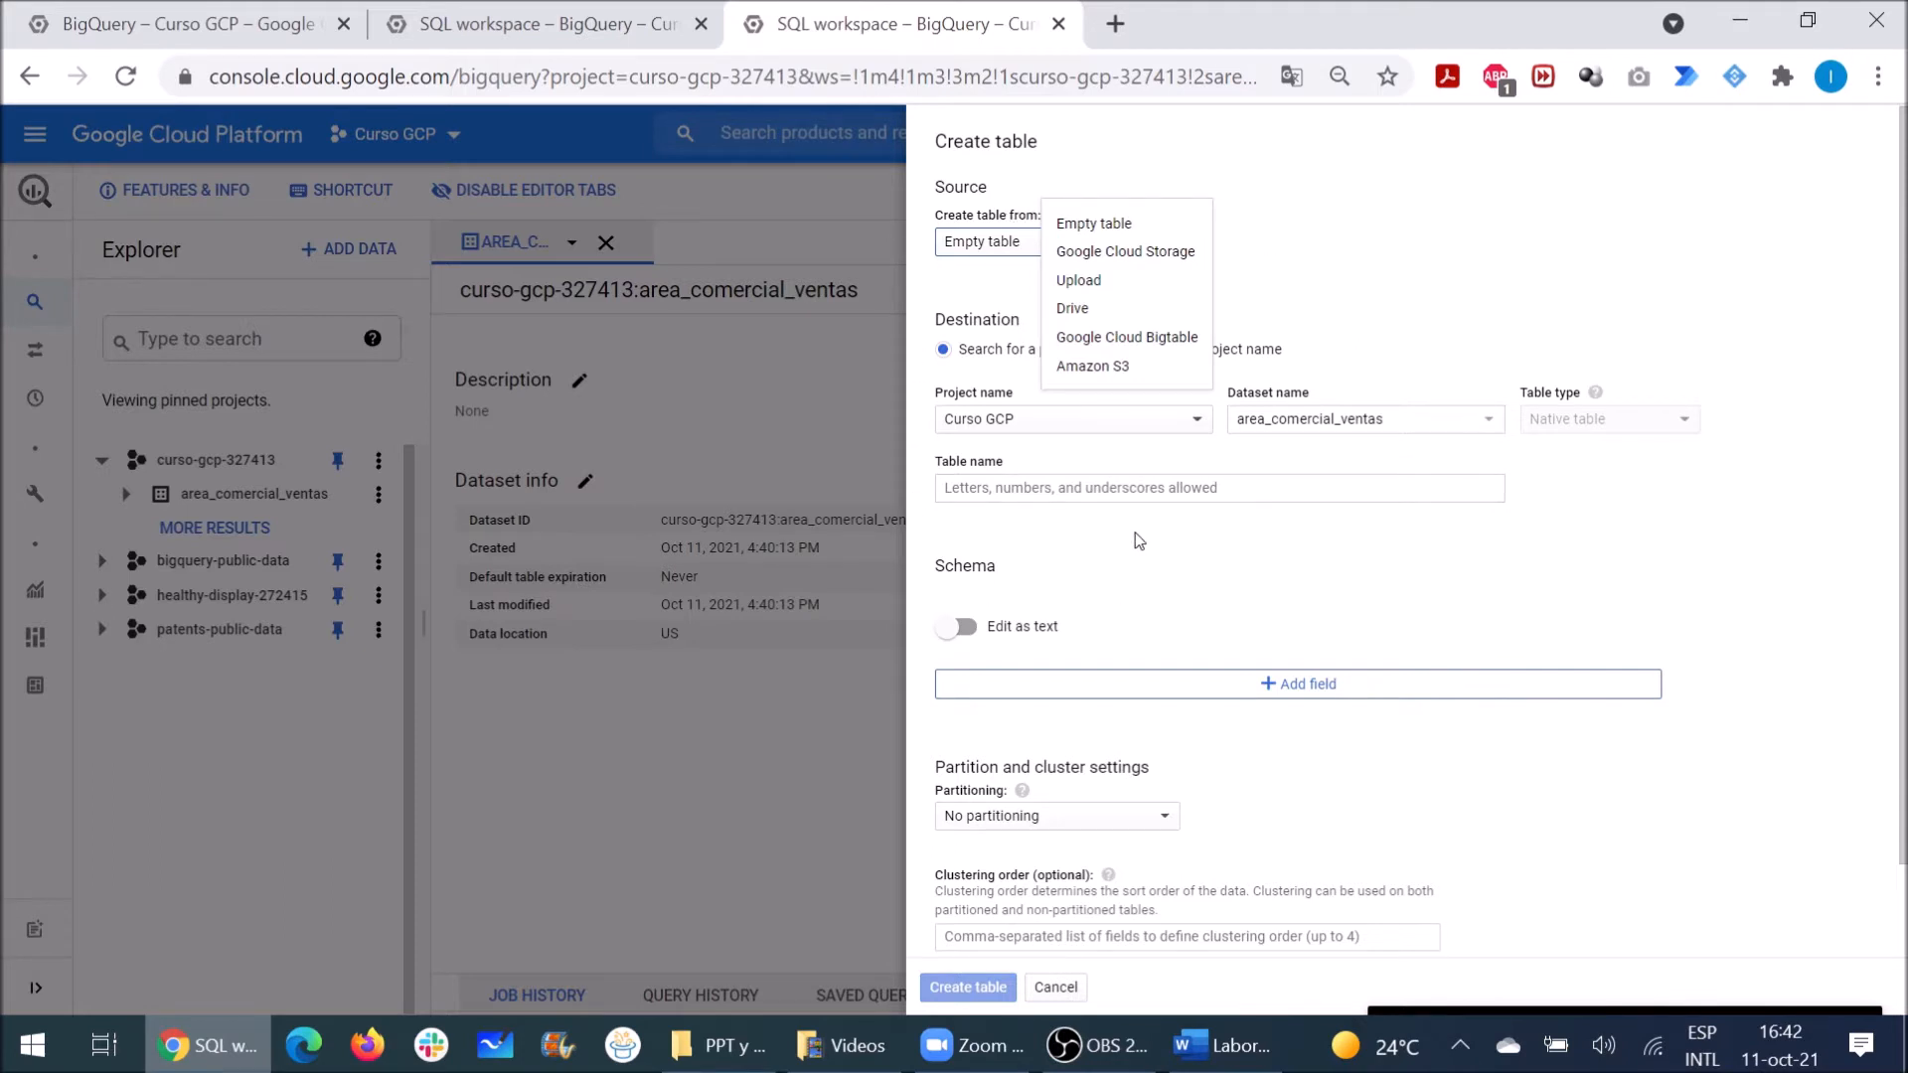
pyautogui.click(966, 255)
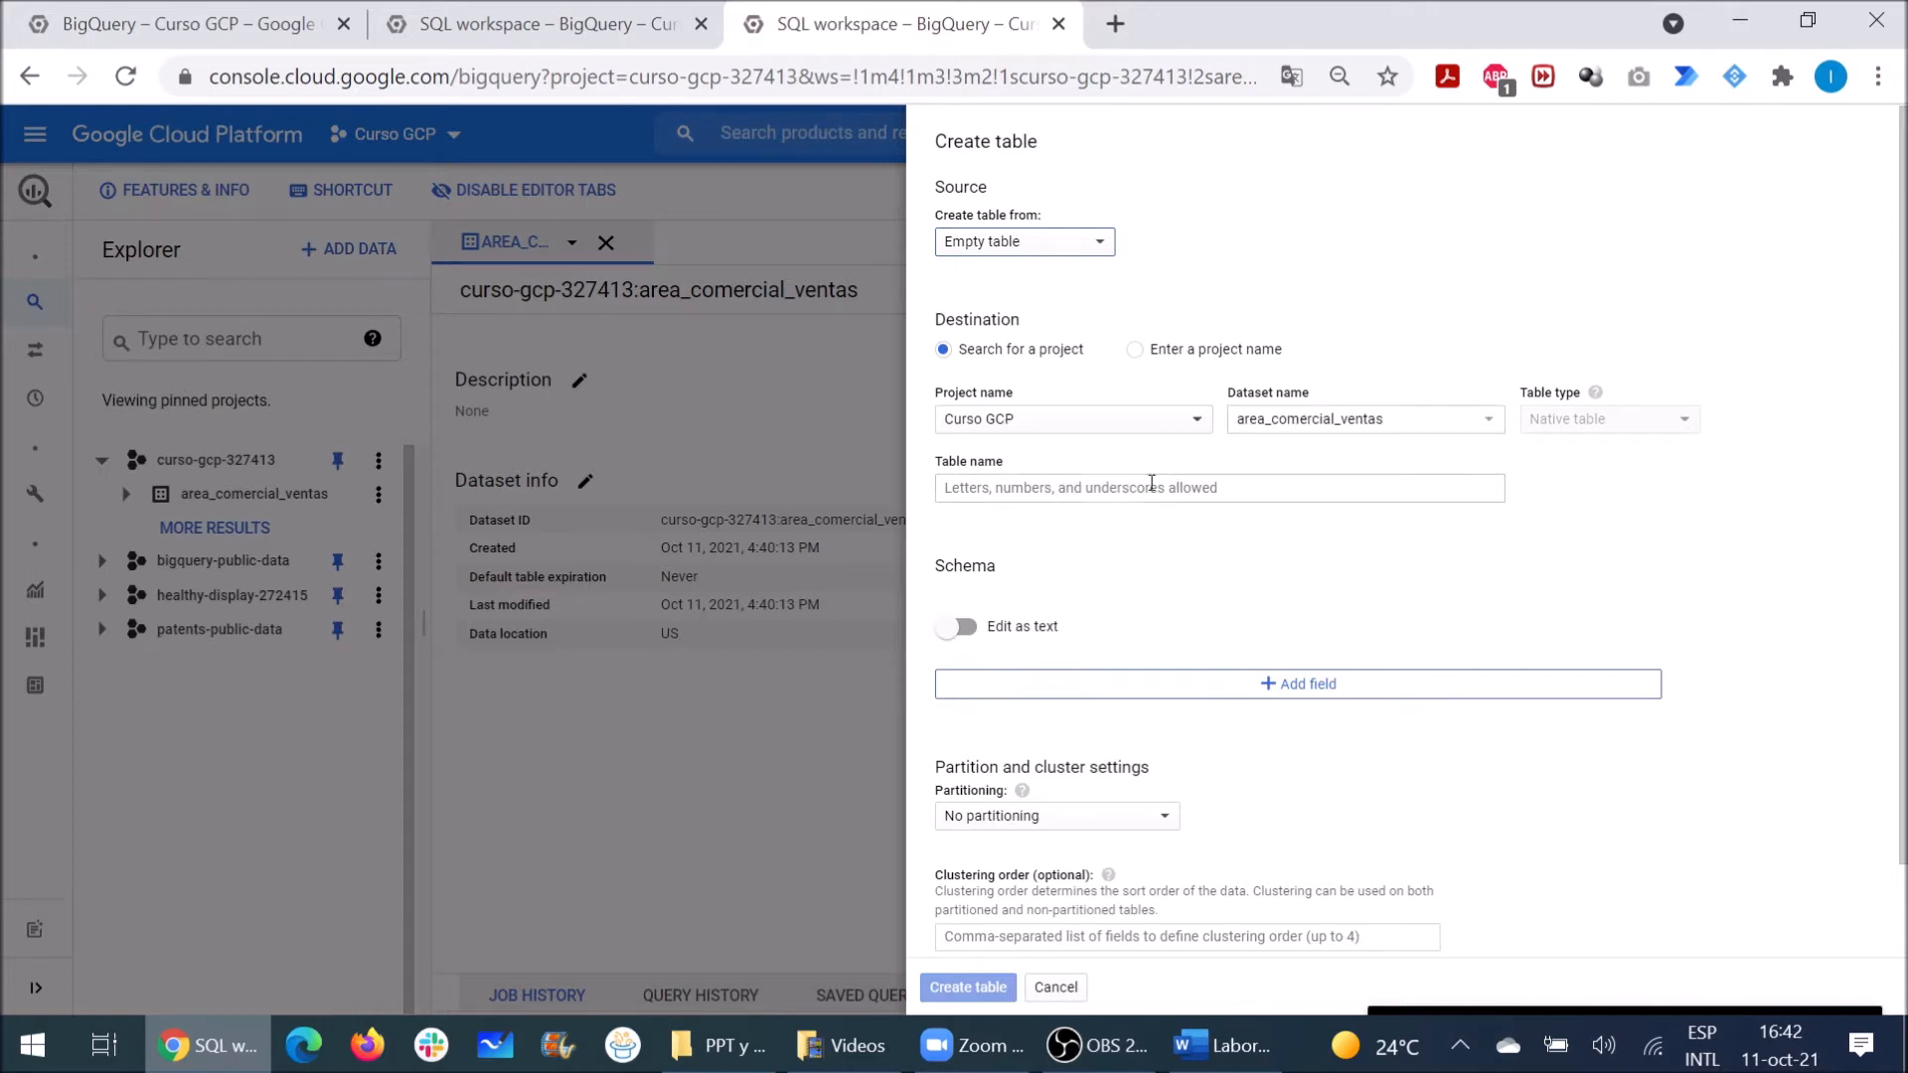
pyautogui.click(1112, 497)
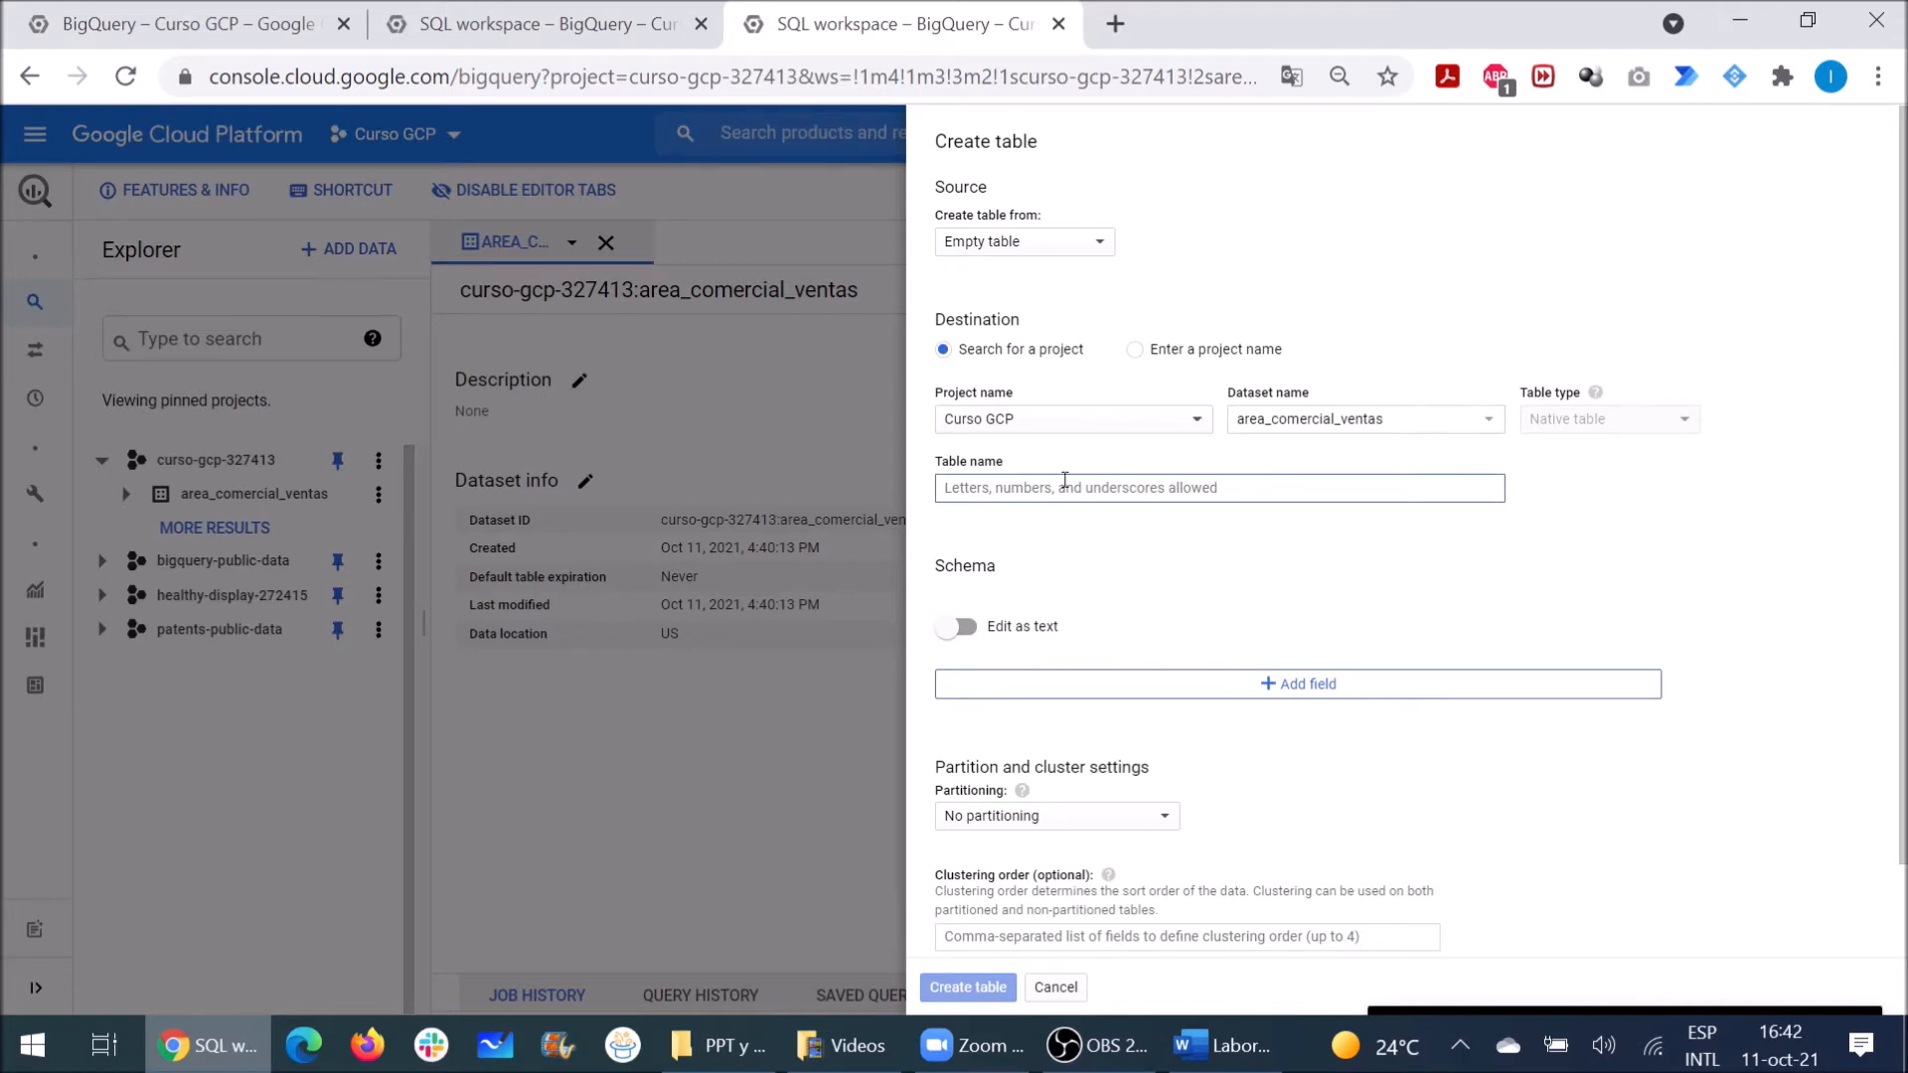
# Step: Enter Clientes as the new table's name
pyautogui.write('Clientes')
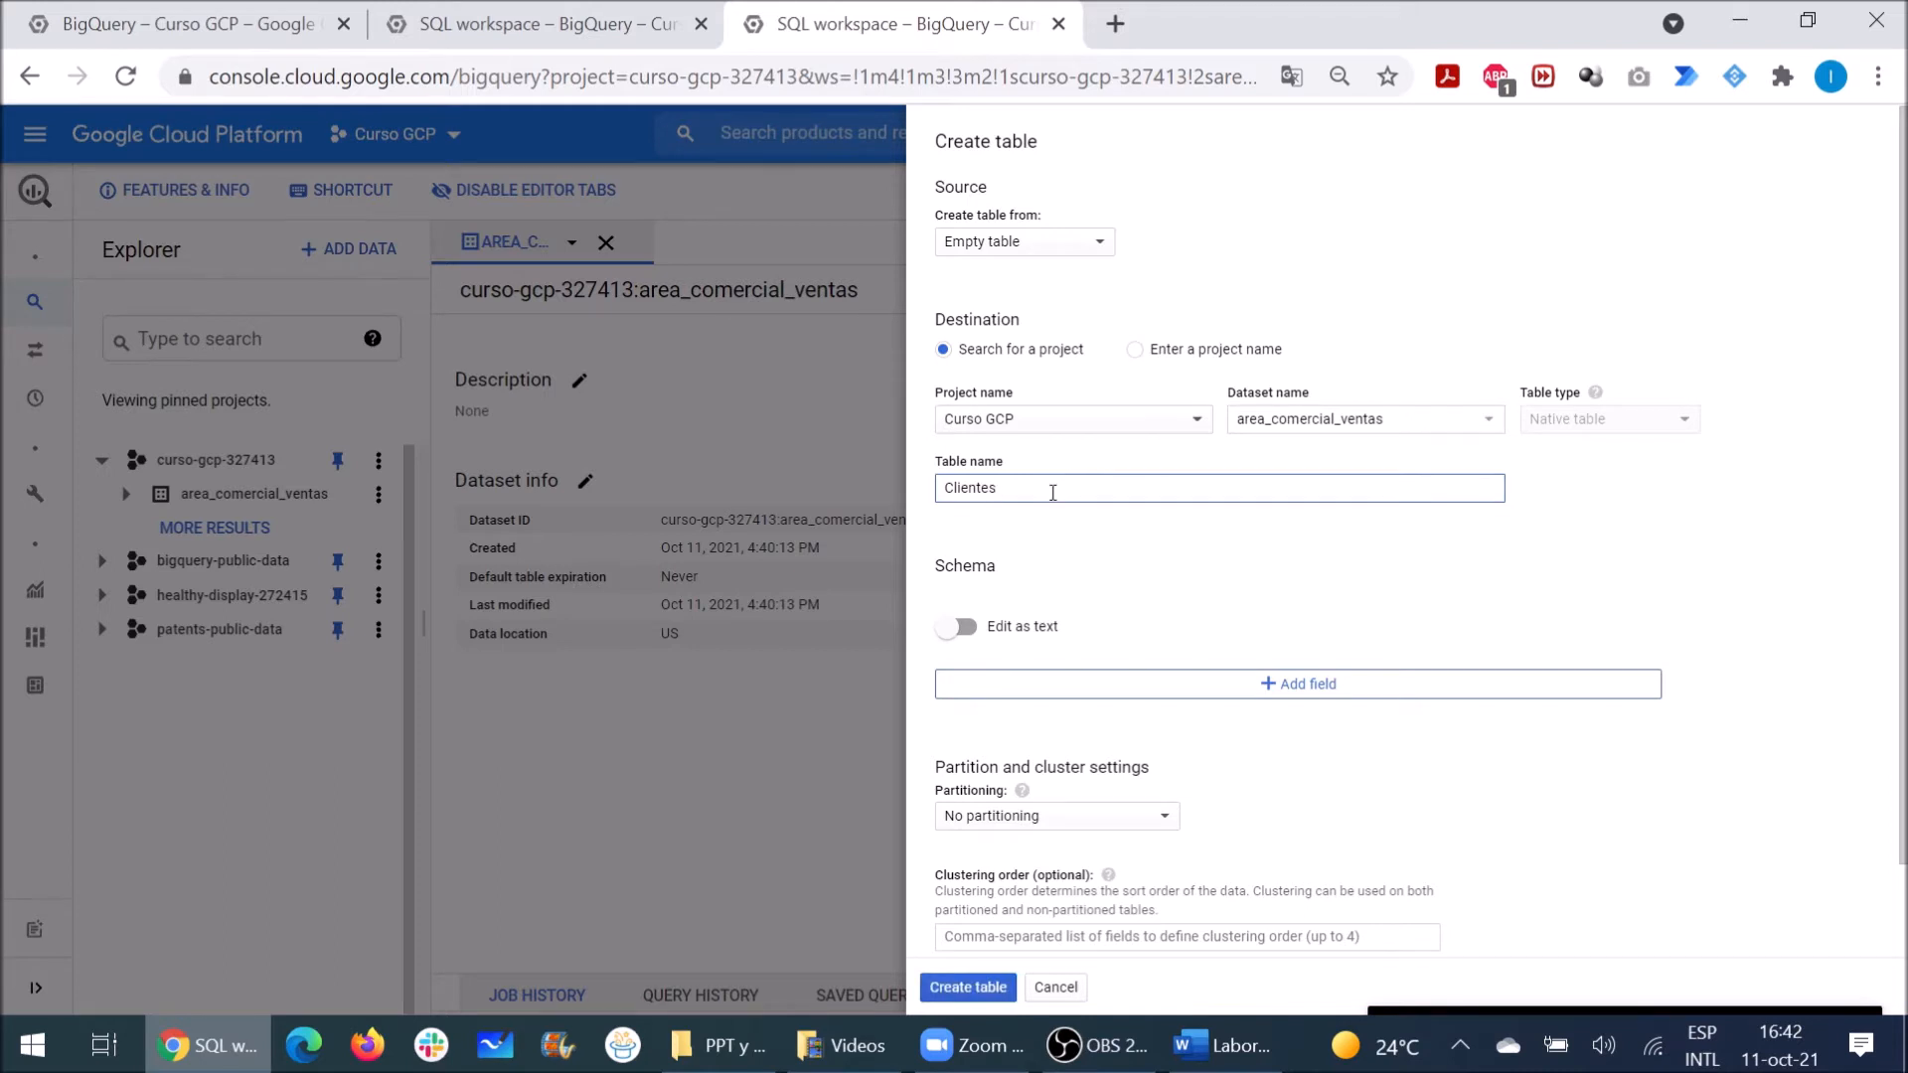
# Step: Add the required fields DNI (INTEGER) and Nombre (STRING) to the schema
pyautogui.click(1265, 686)
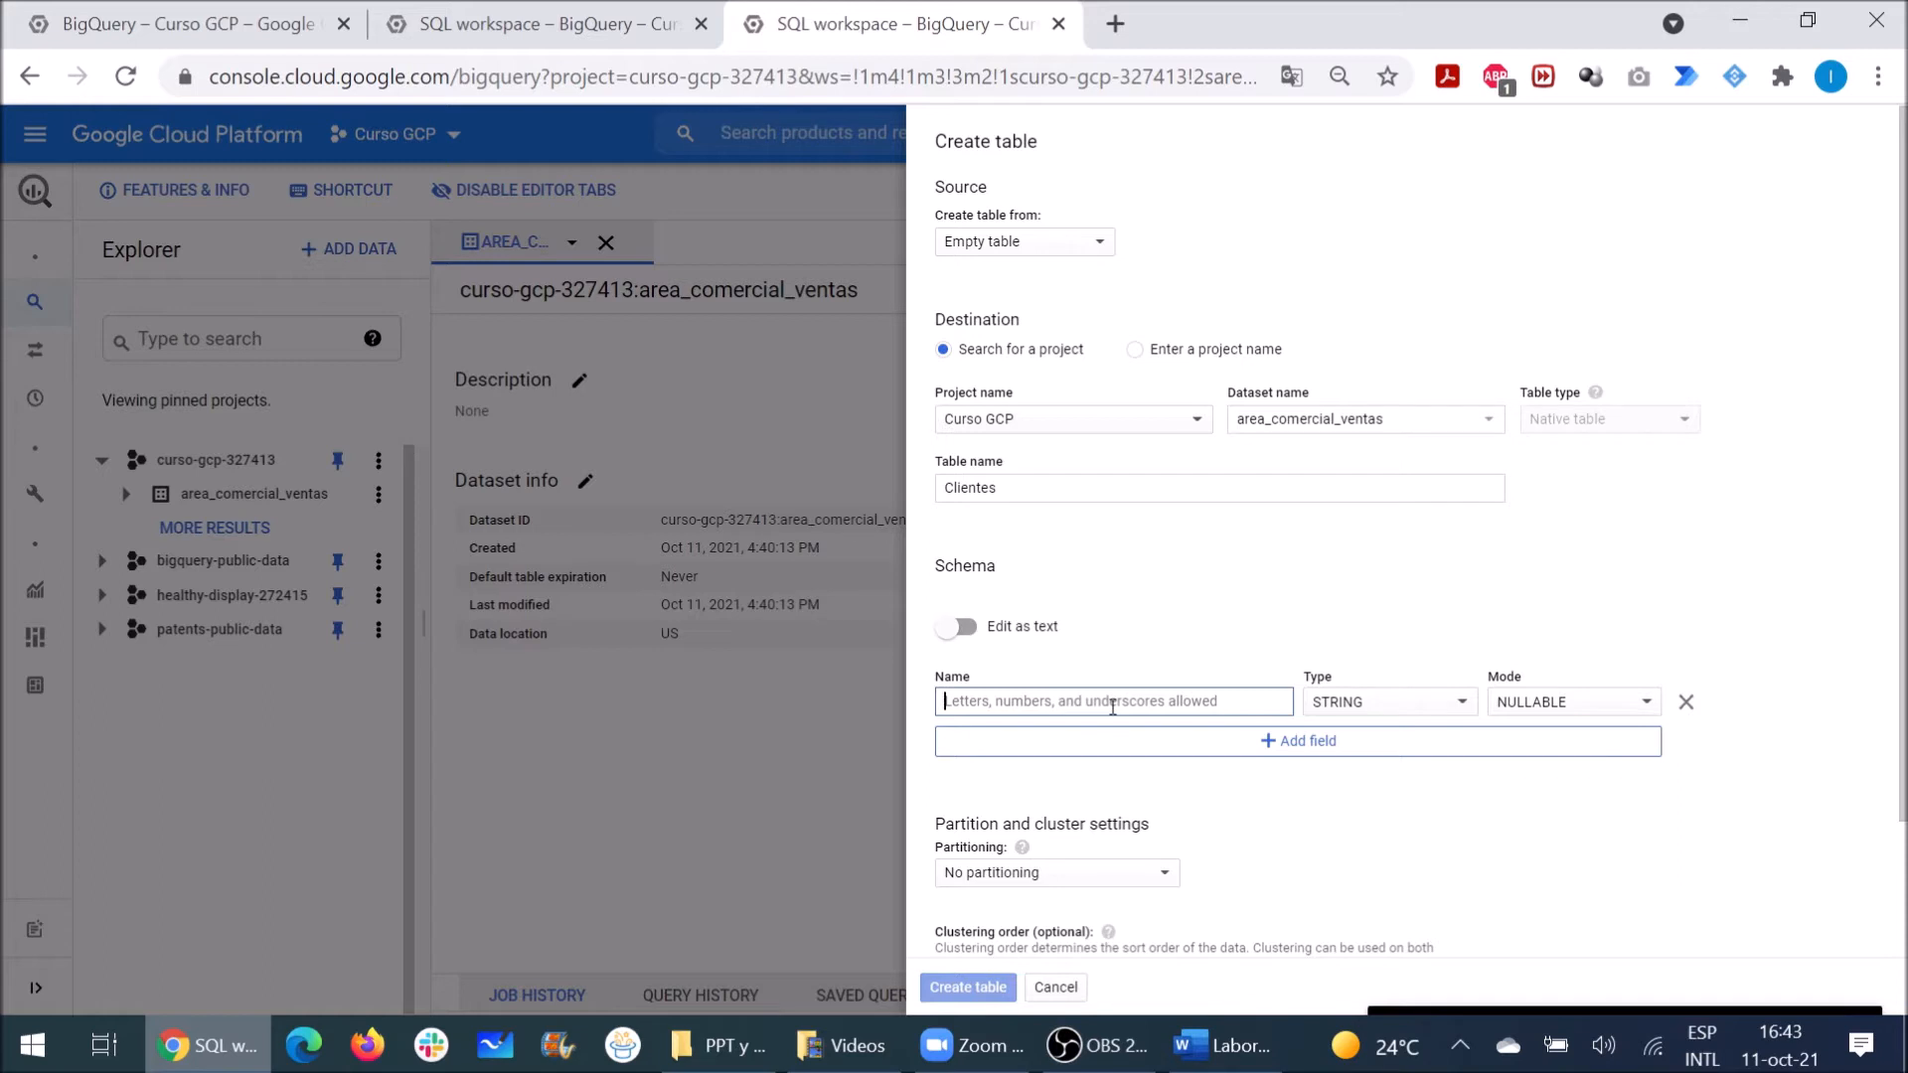
pyautogui.write('DNI')
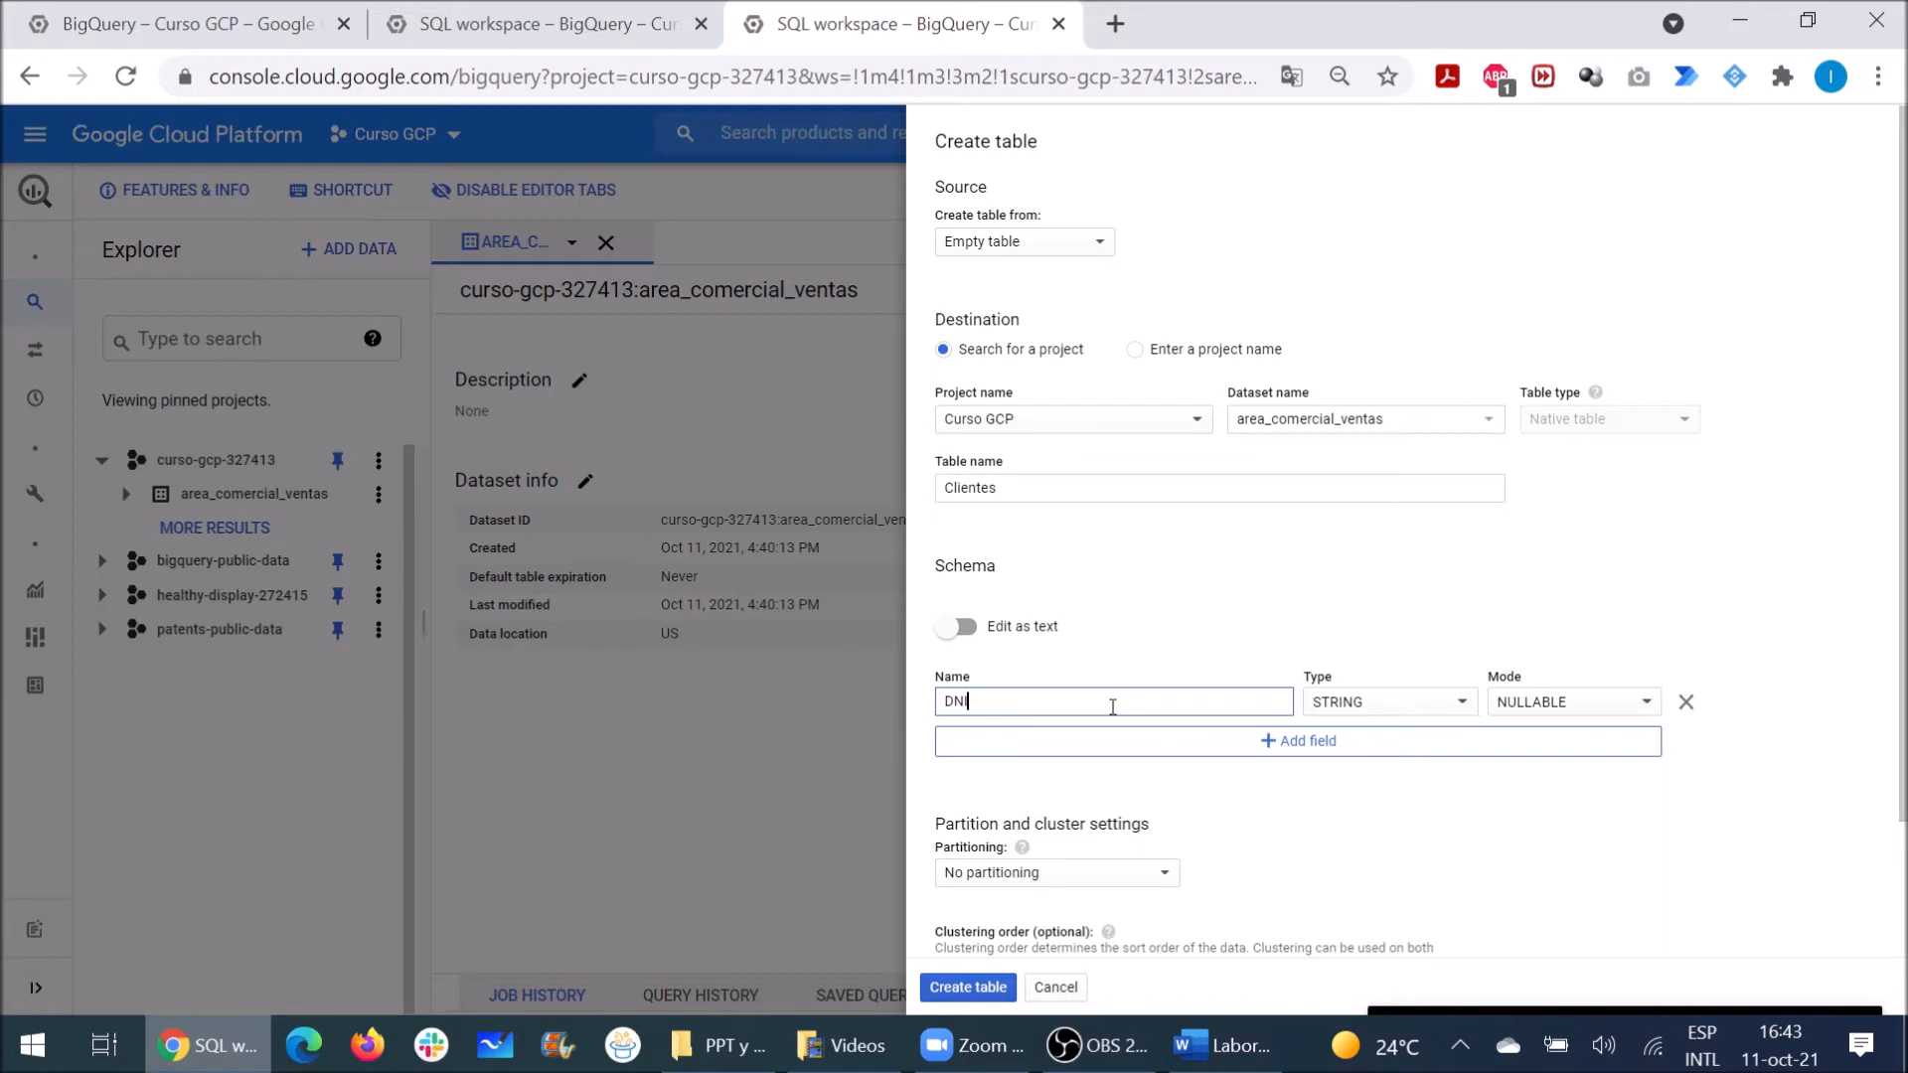
pyautogui.click(1388, 703)
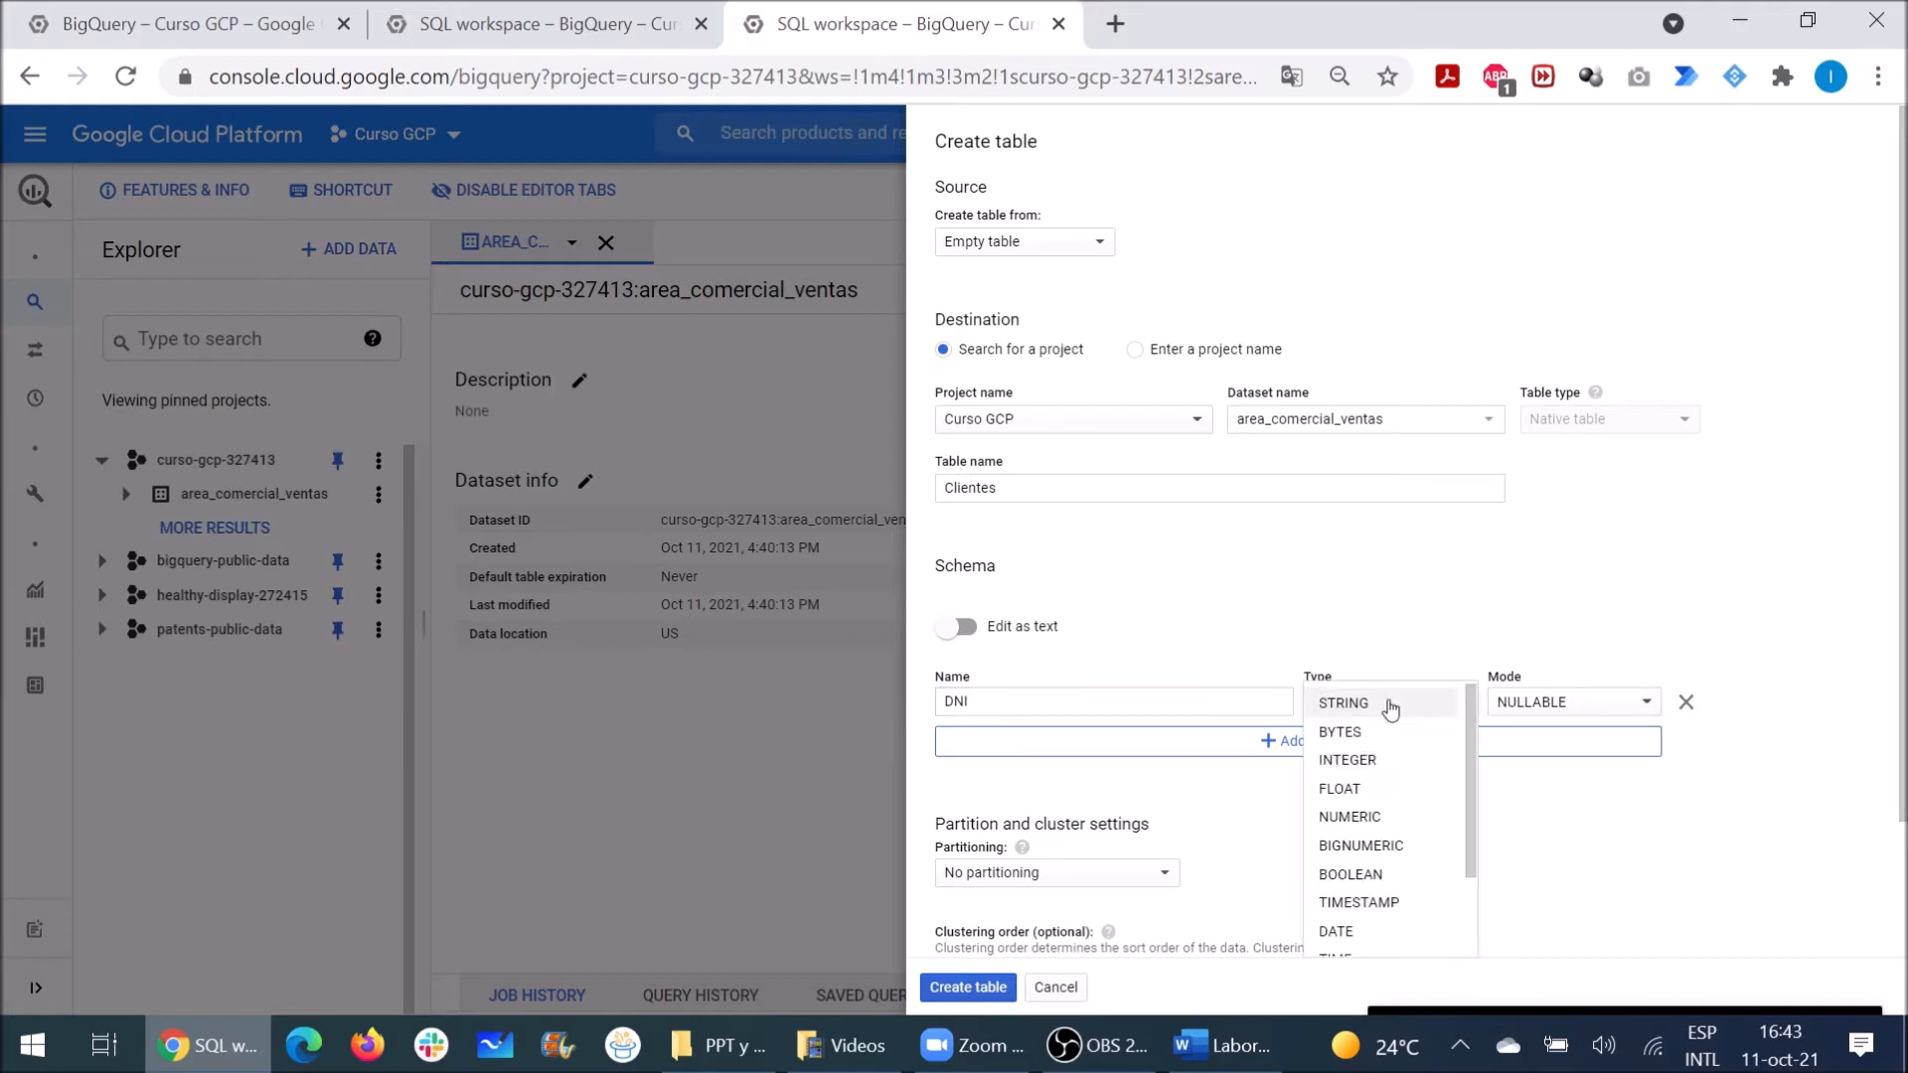
pyautogui.click(1348, 762)
pyautogui.click(1575, 708)
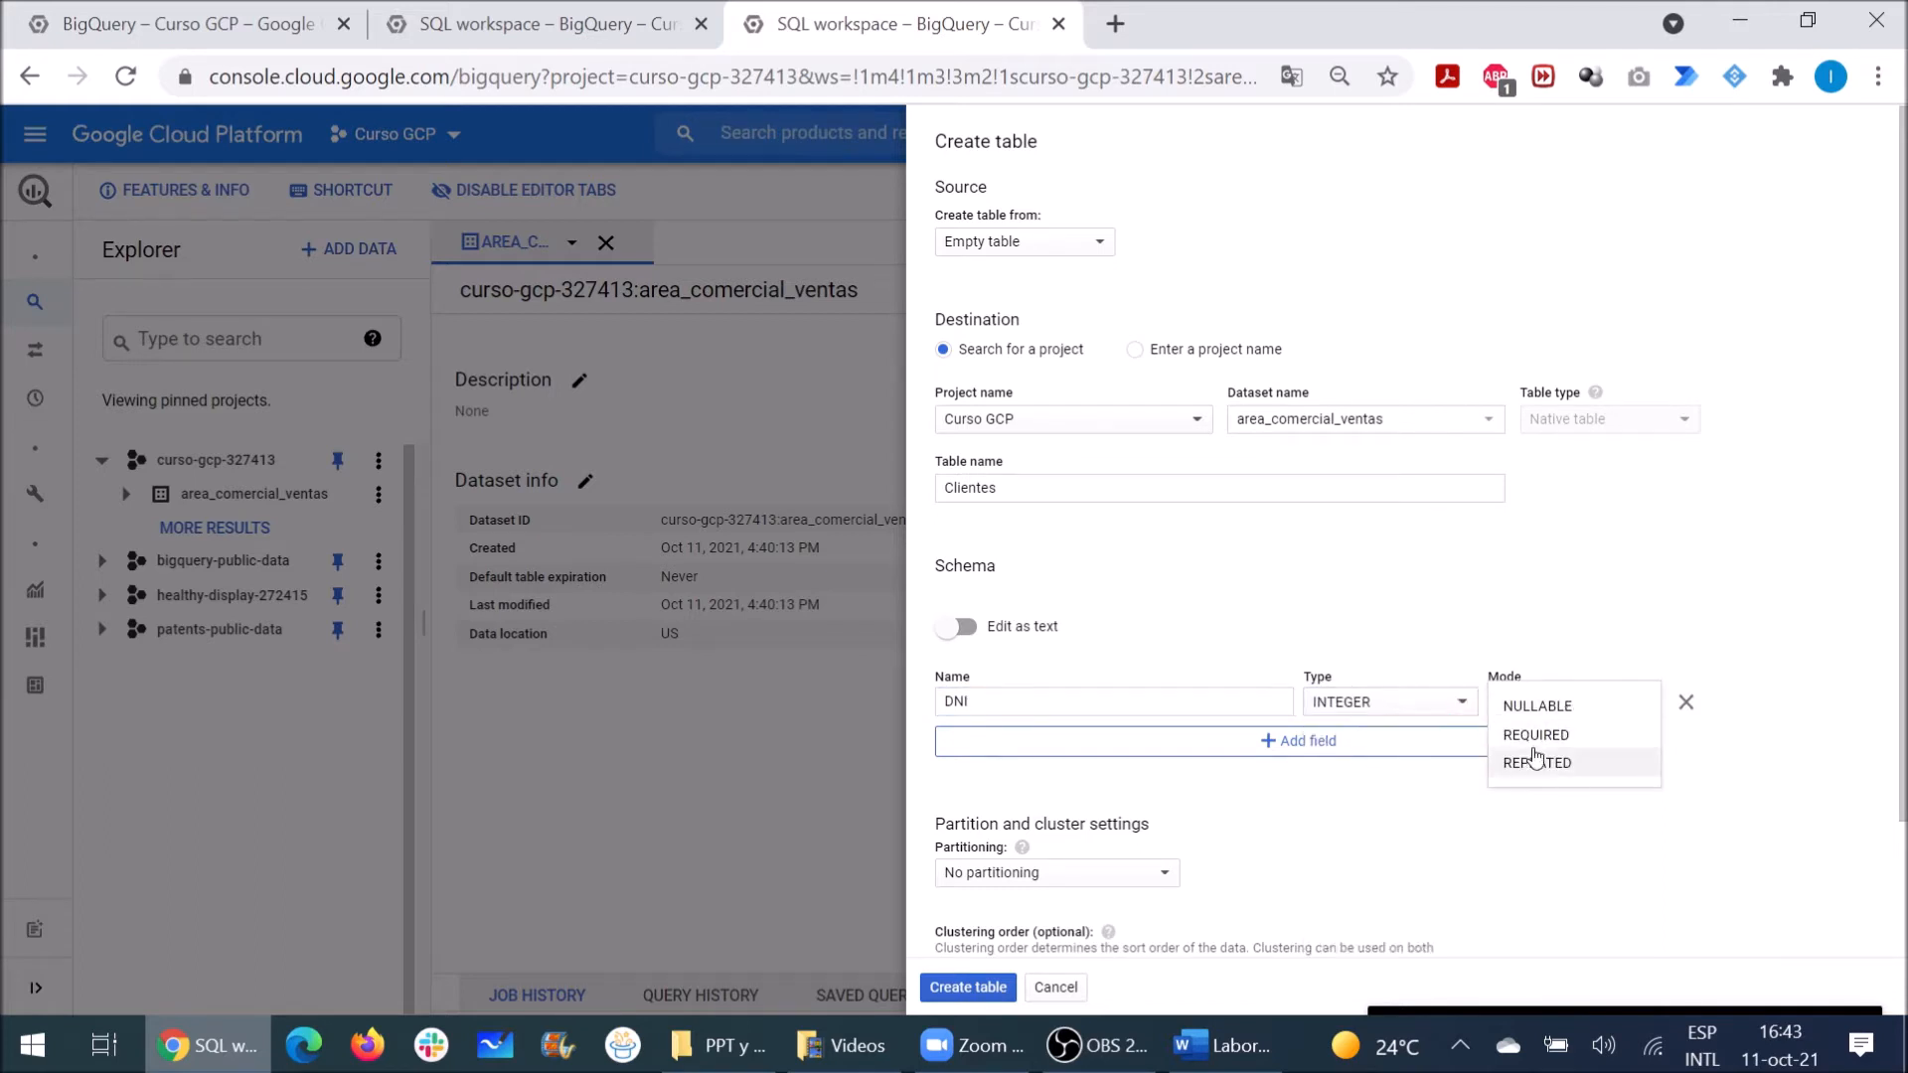
pyautogui.click(1521, 738)
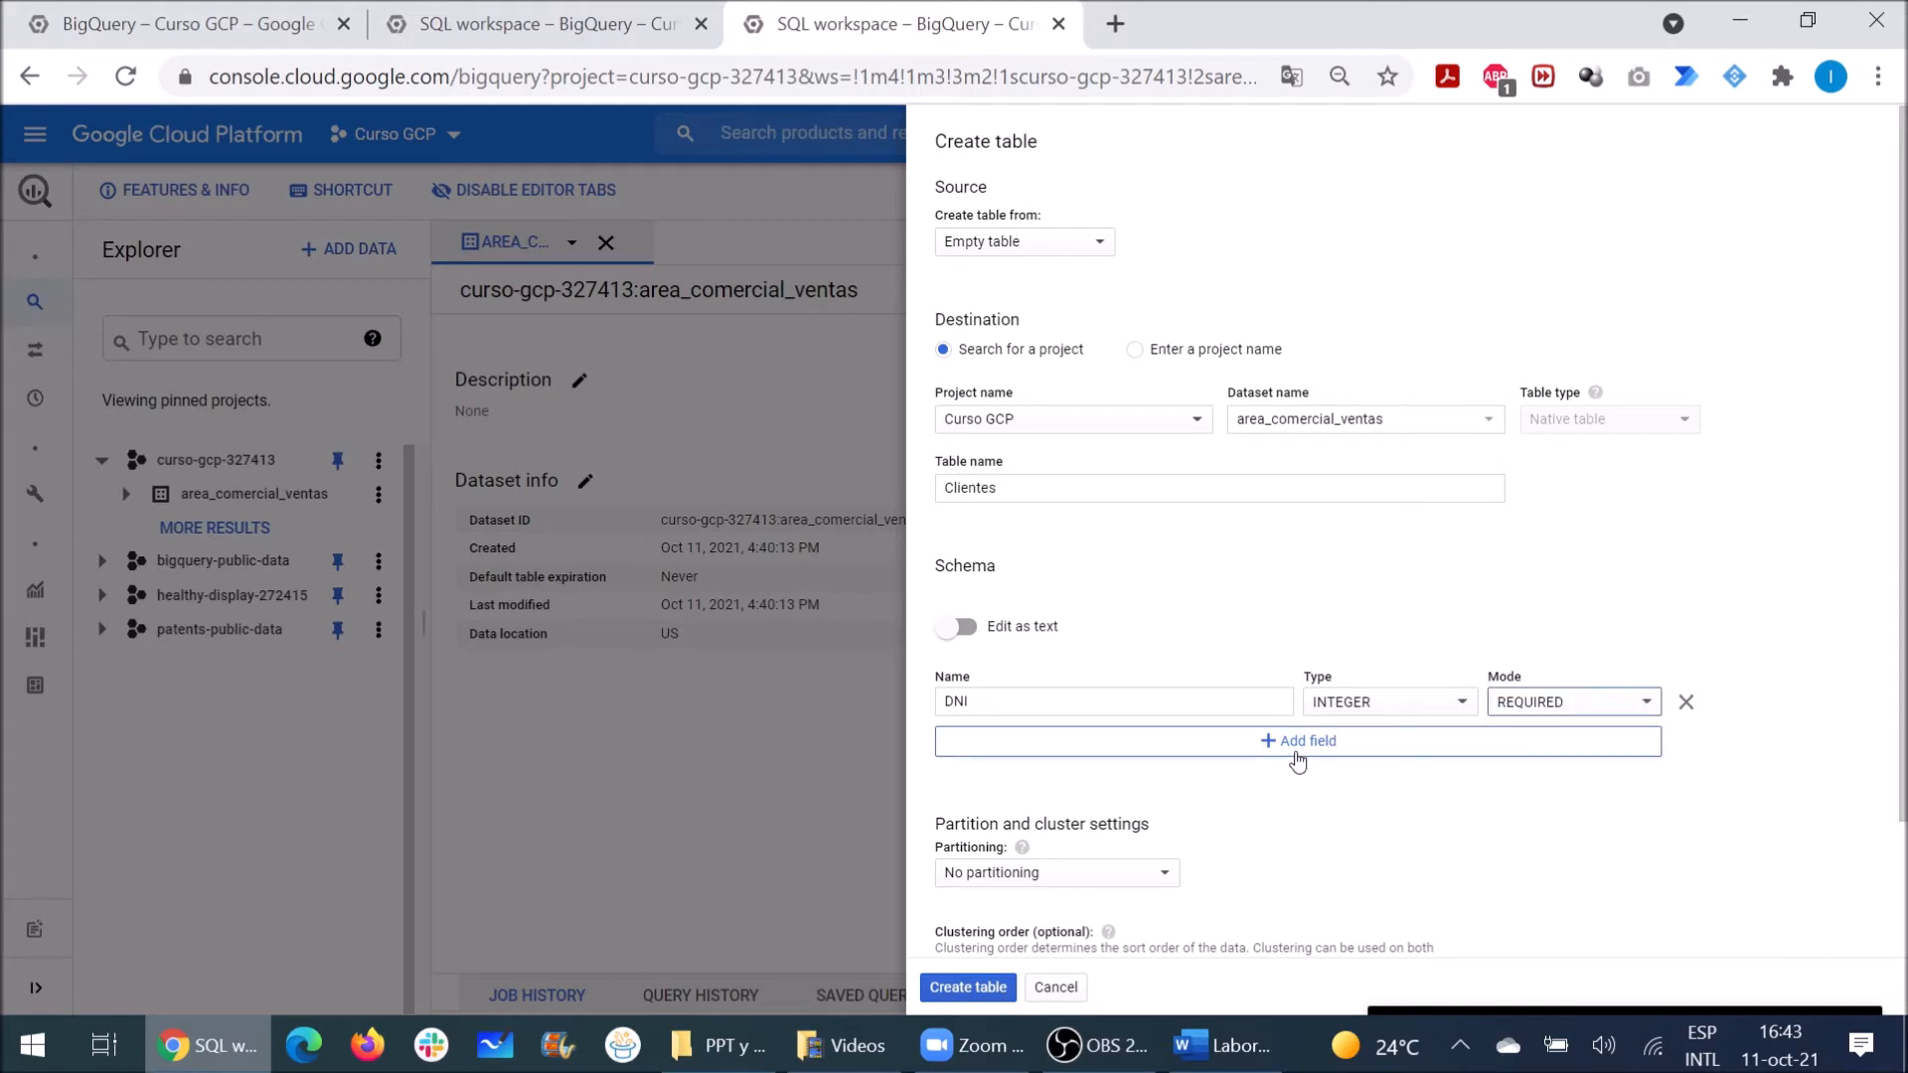
pyautogui.click(1297, 761)
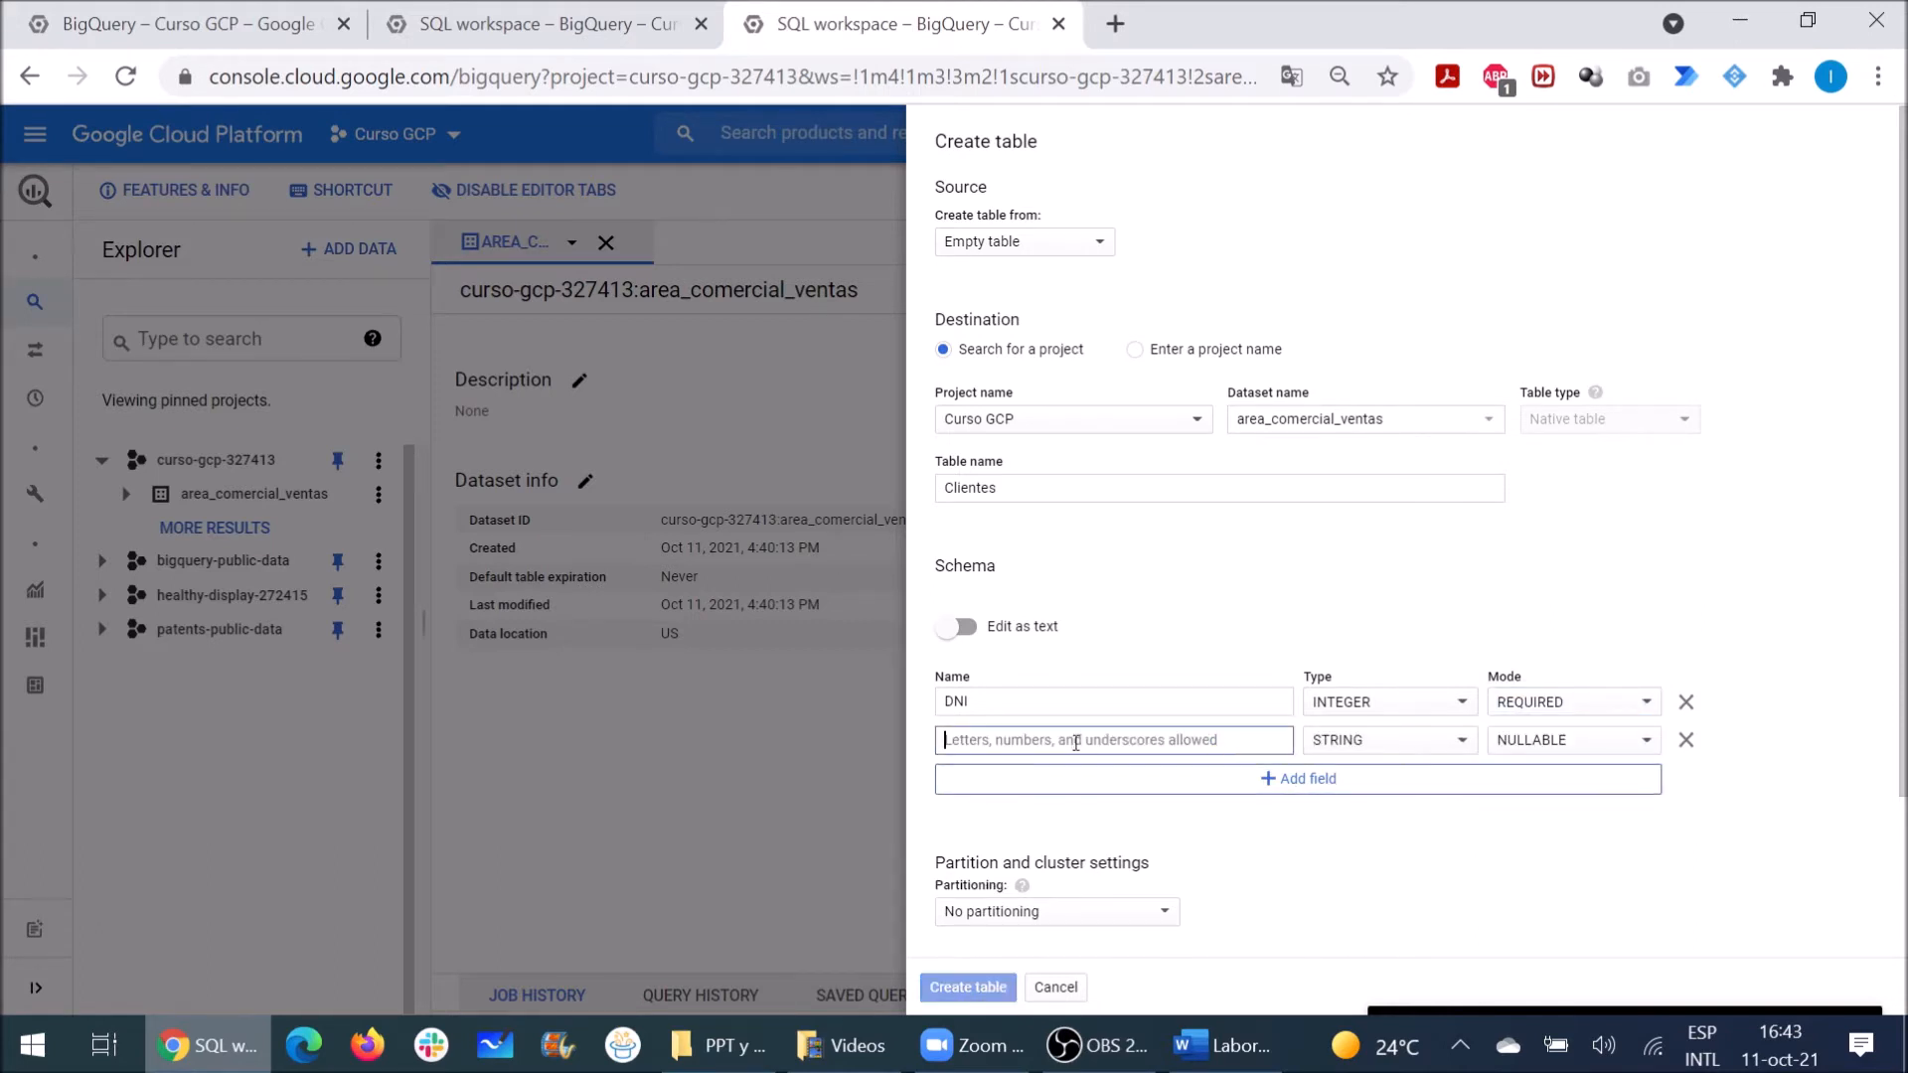
pyautogui.write('nOM')
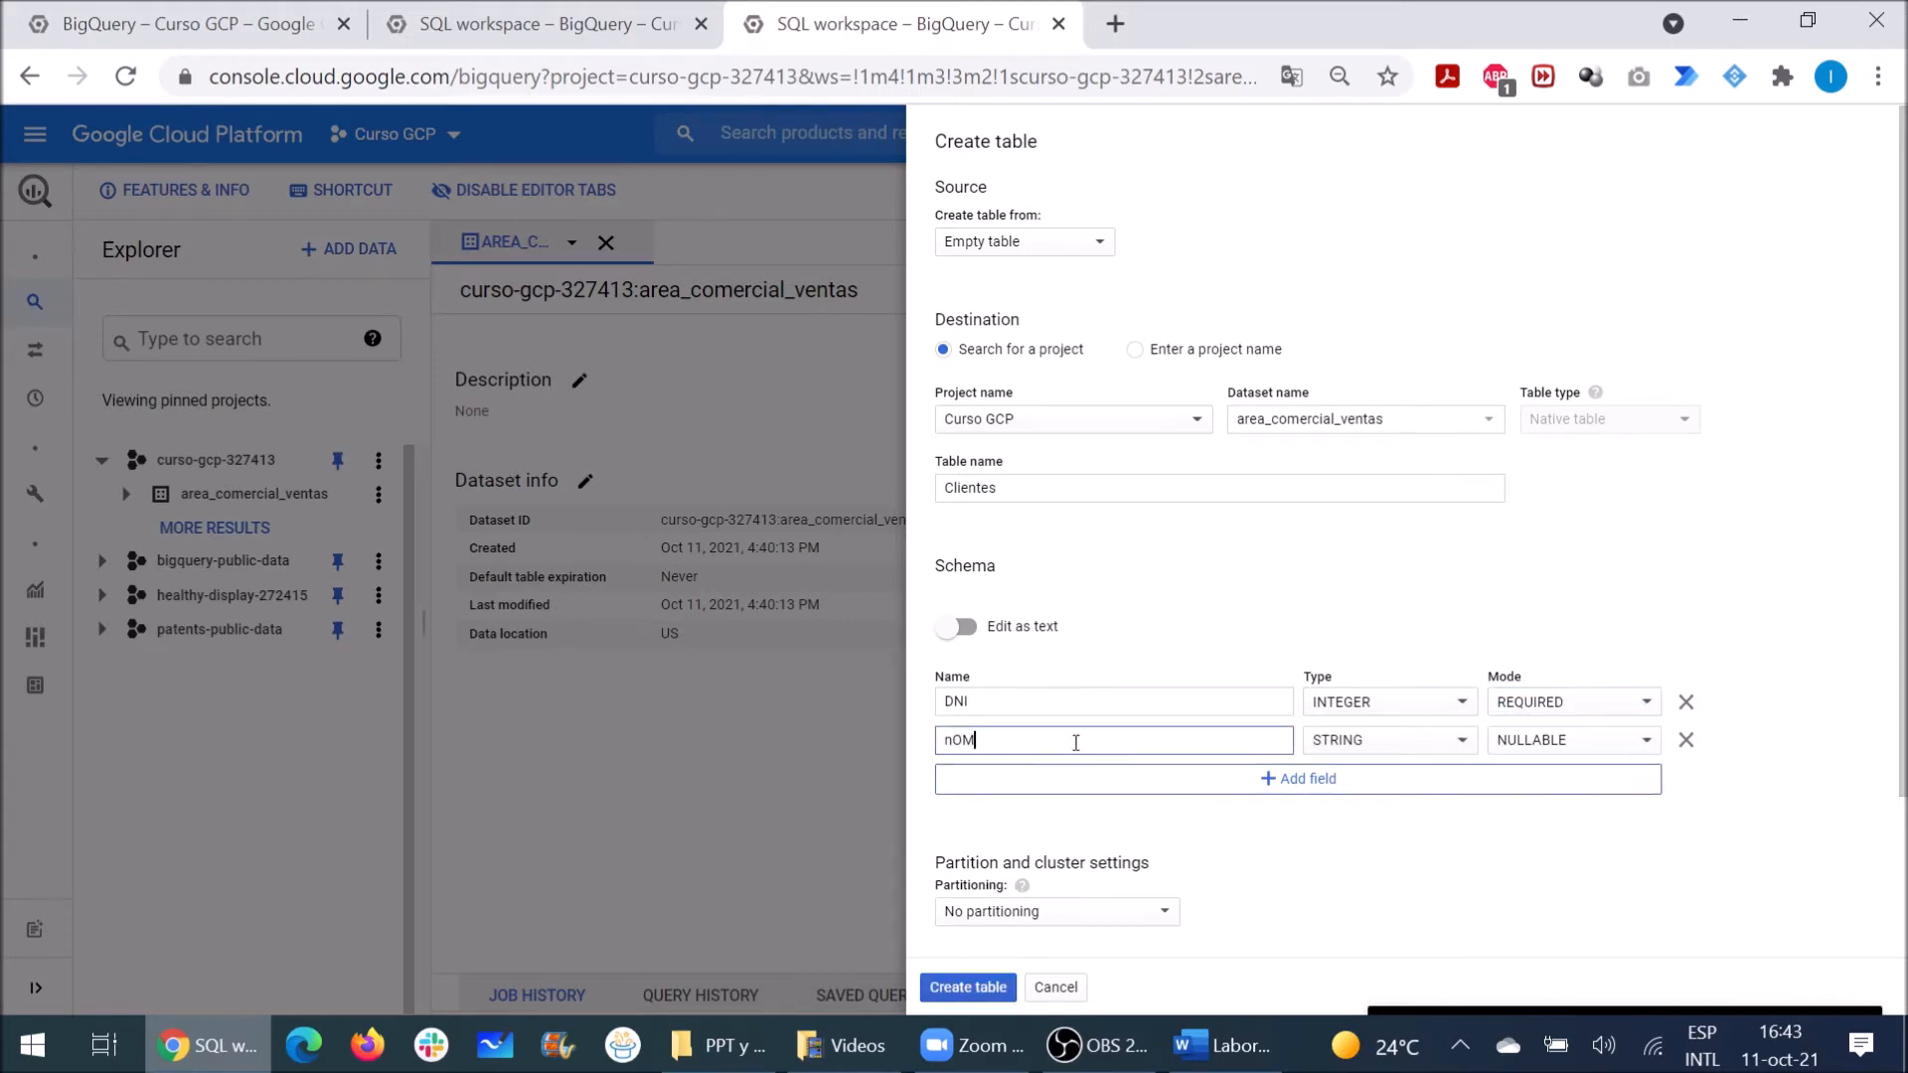
pyautogui.press('BackSpace')
pyautogui.press('BackSpace')
pyautogui.press('BackSpace')
pyautogui.write('Nombre')
pyautogui.click(1531, 743)
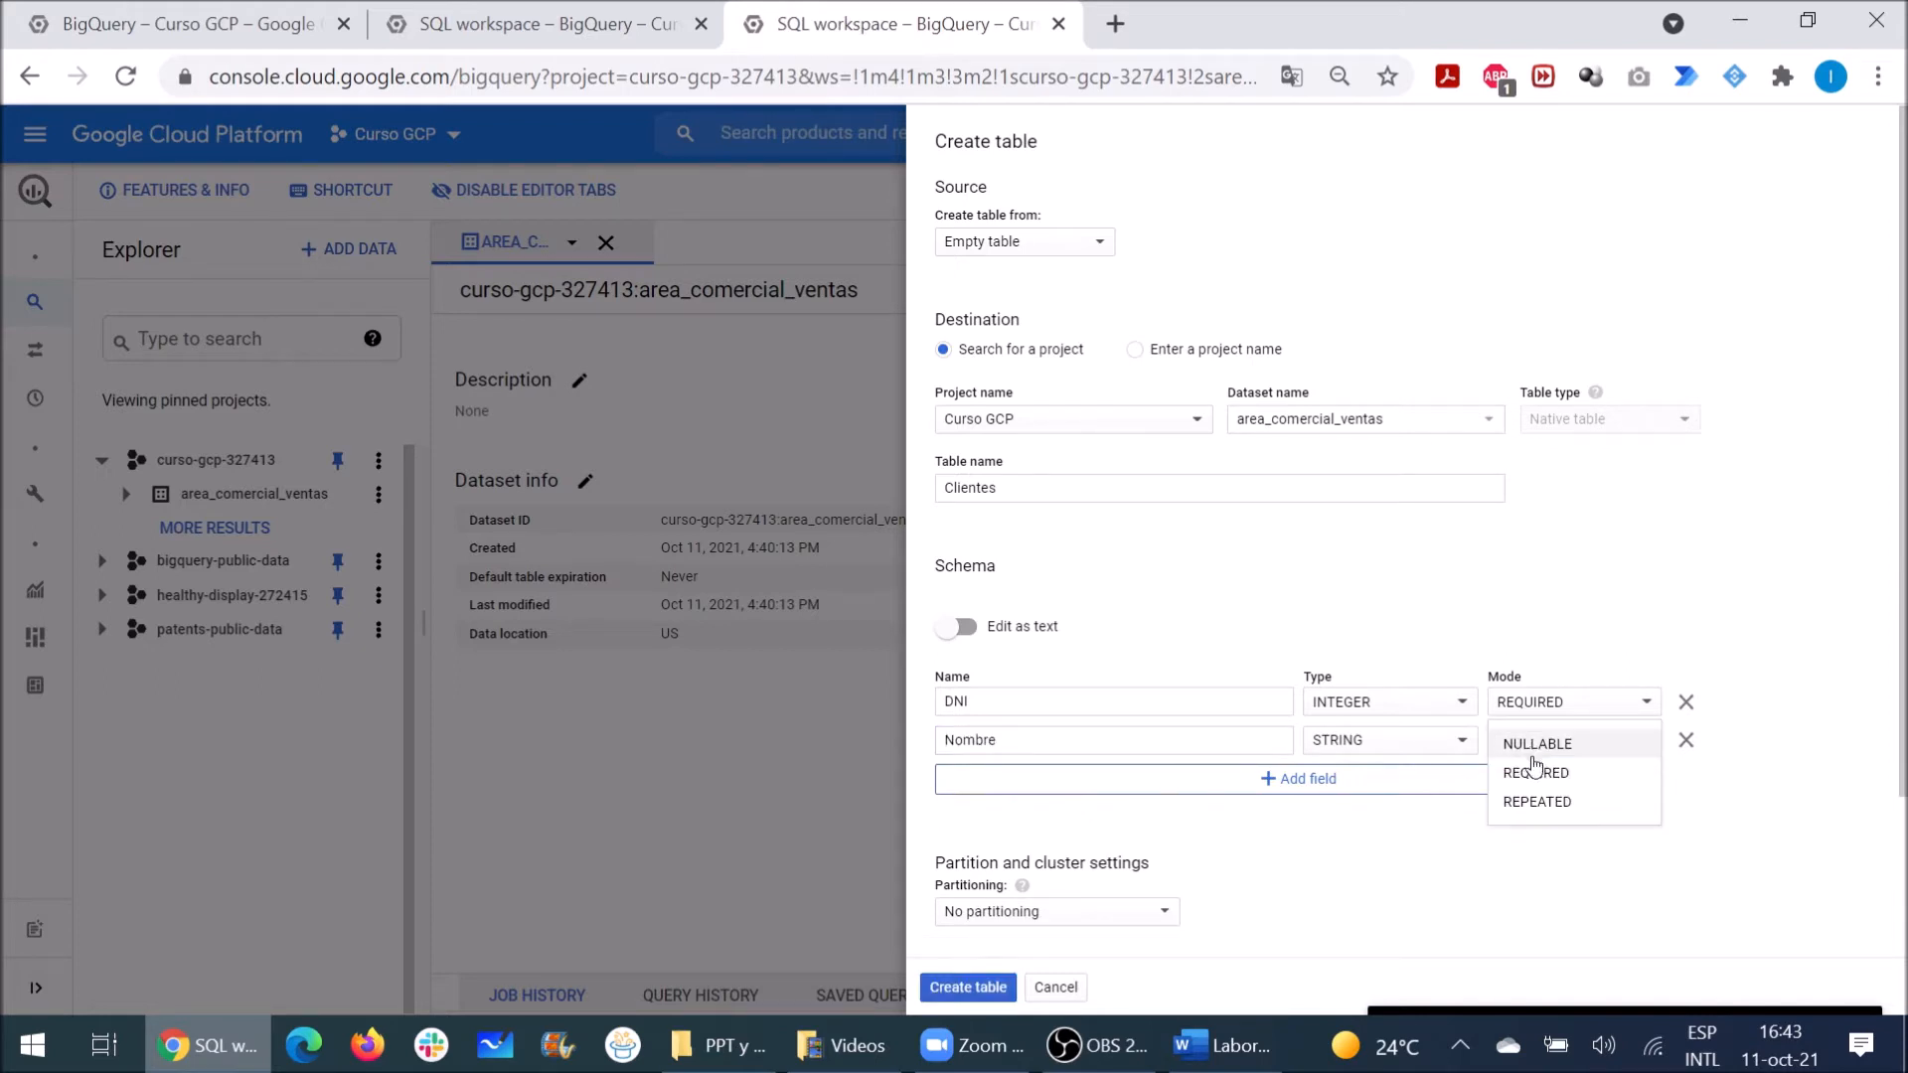
pyautogui.click(1504, 785)
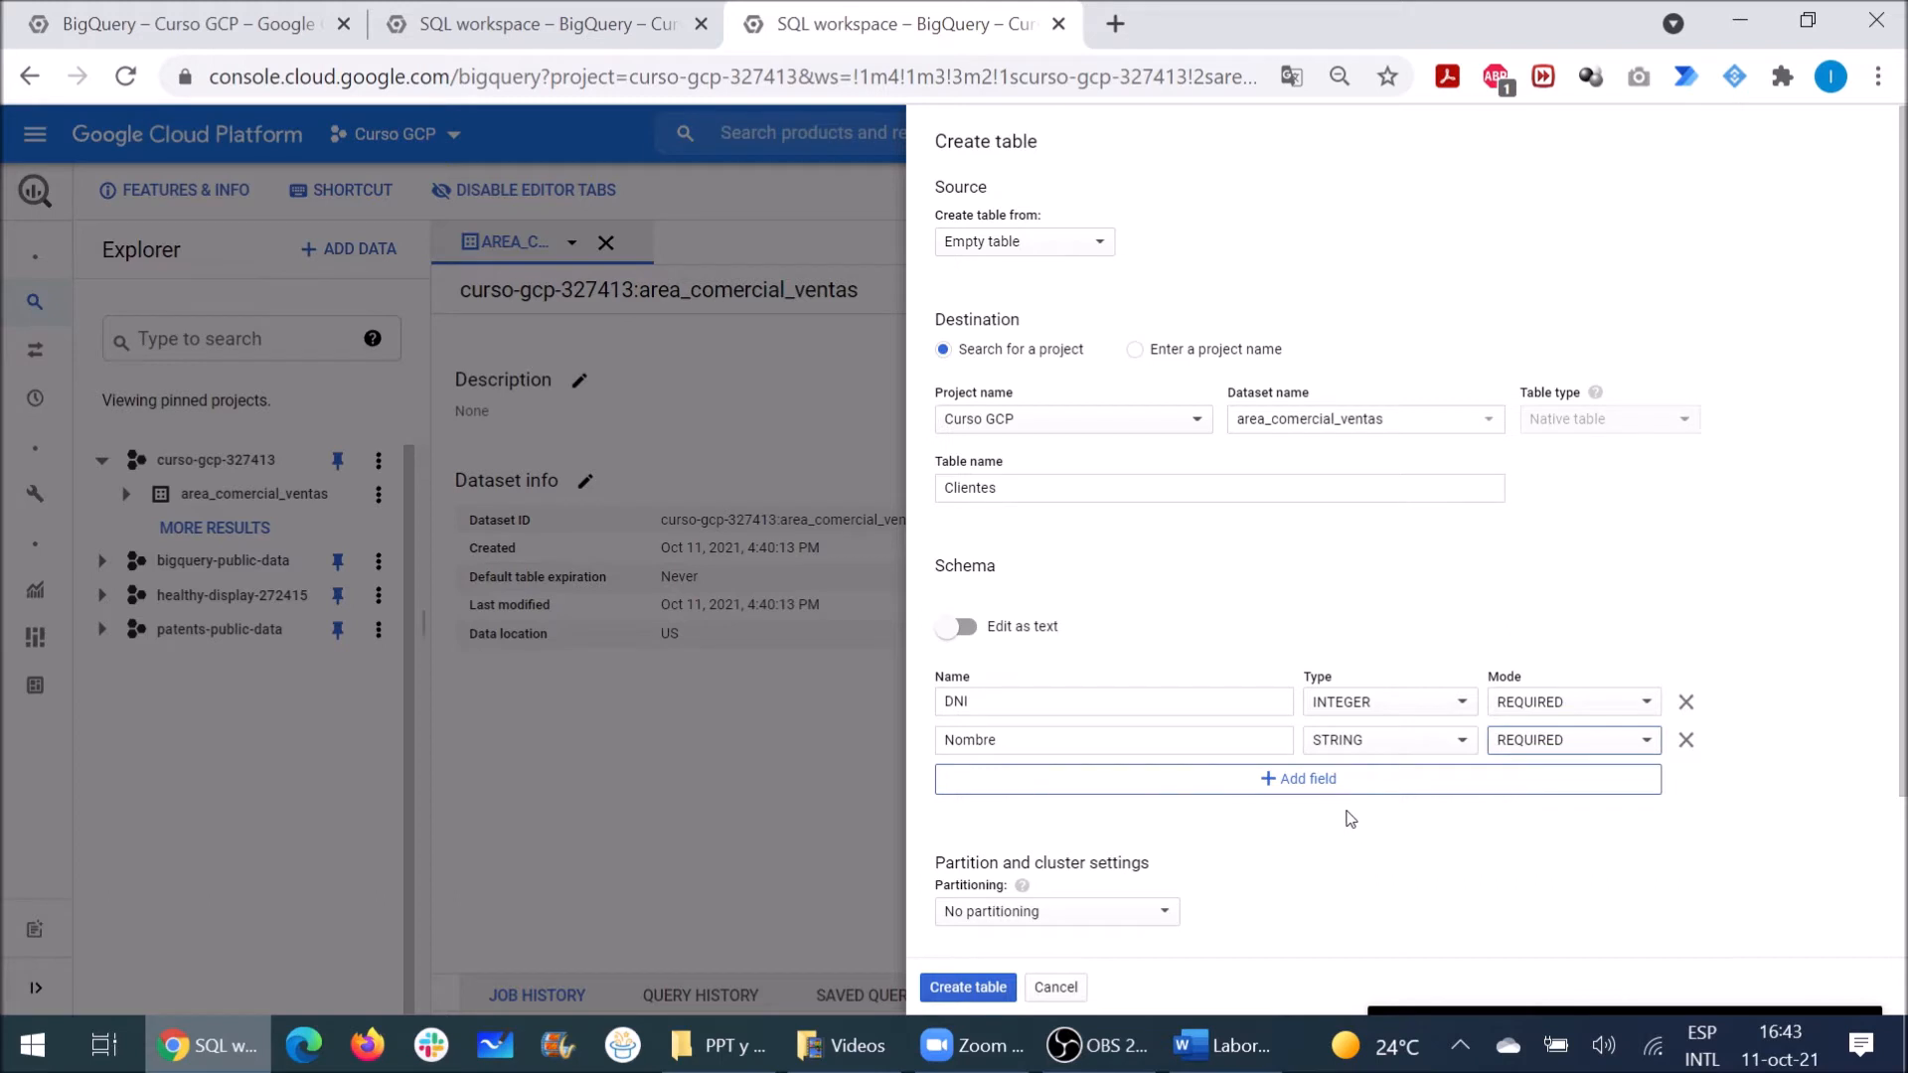
# Step: Add the required STRING fields Apellido and Pais
pyautogui.click(1297, 781)
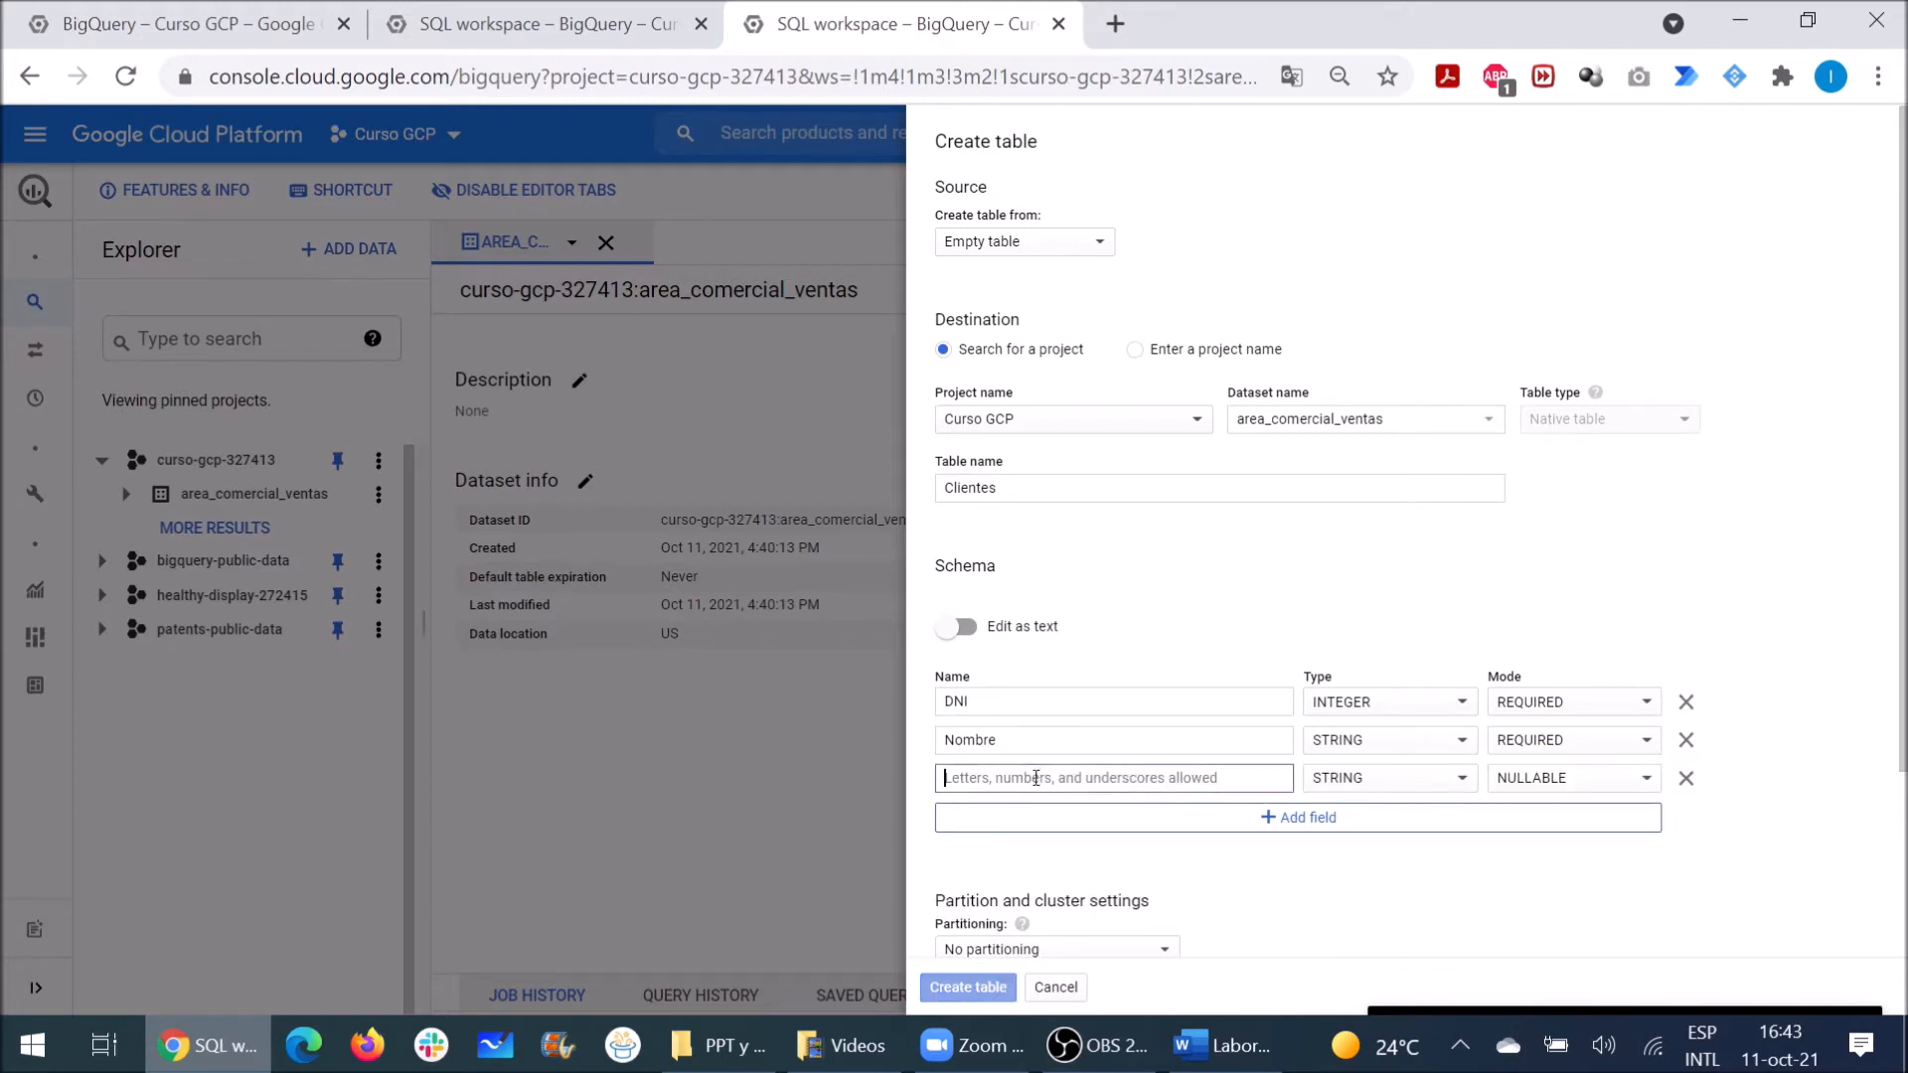
pyautogui.write('Apellido')
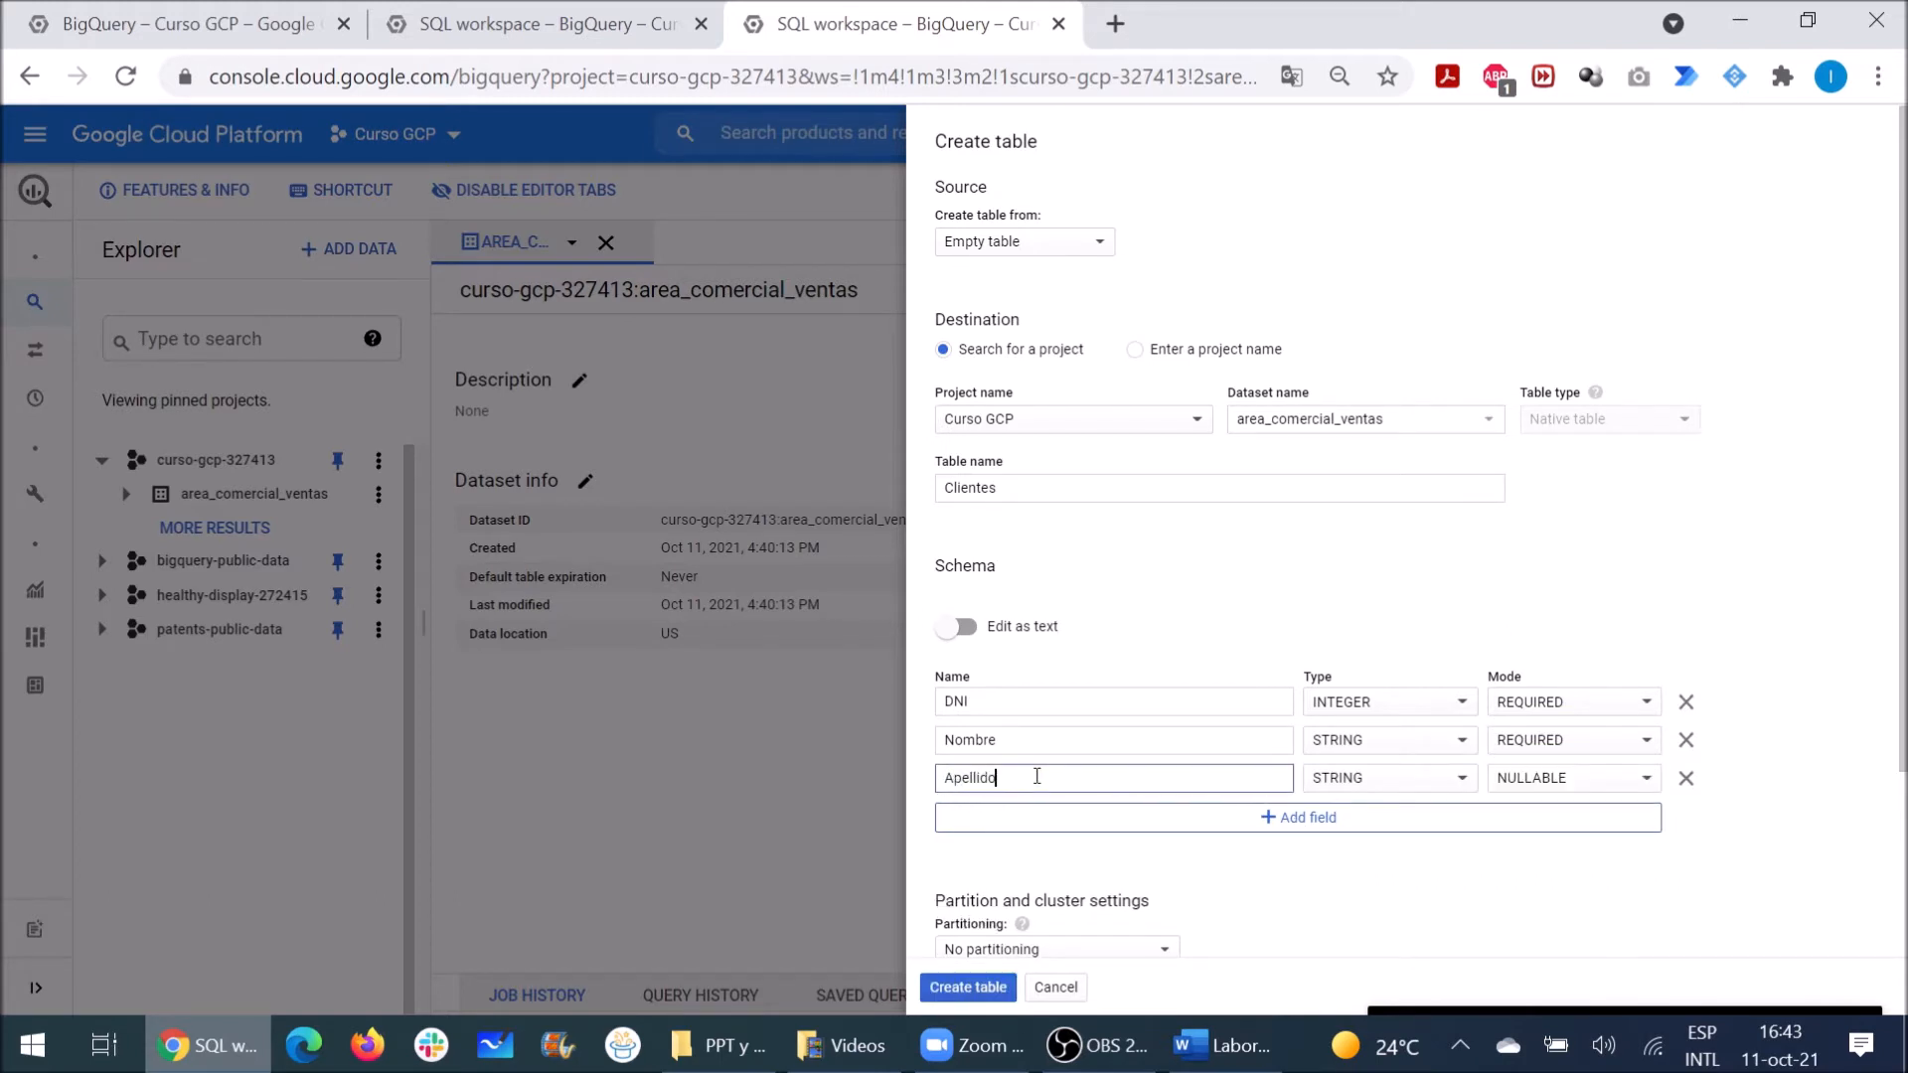
pyautogui.click(1521, 779)
pyautogui.click(1529, 812)
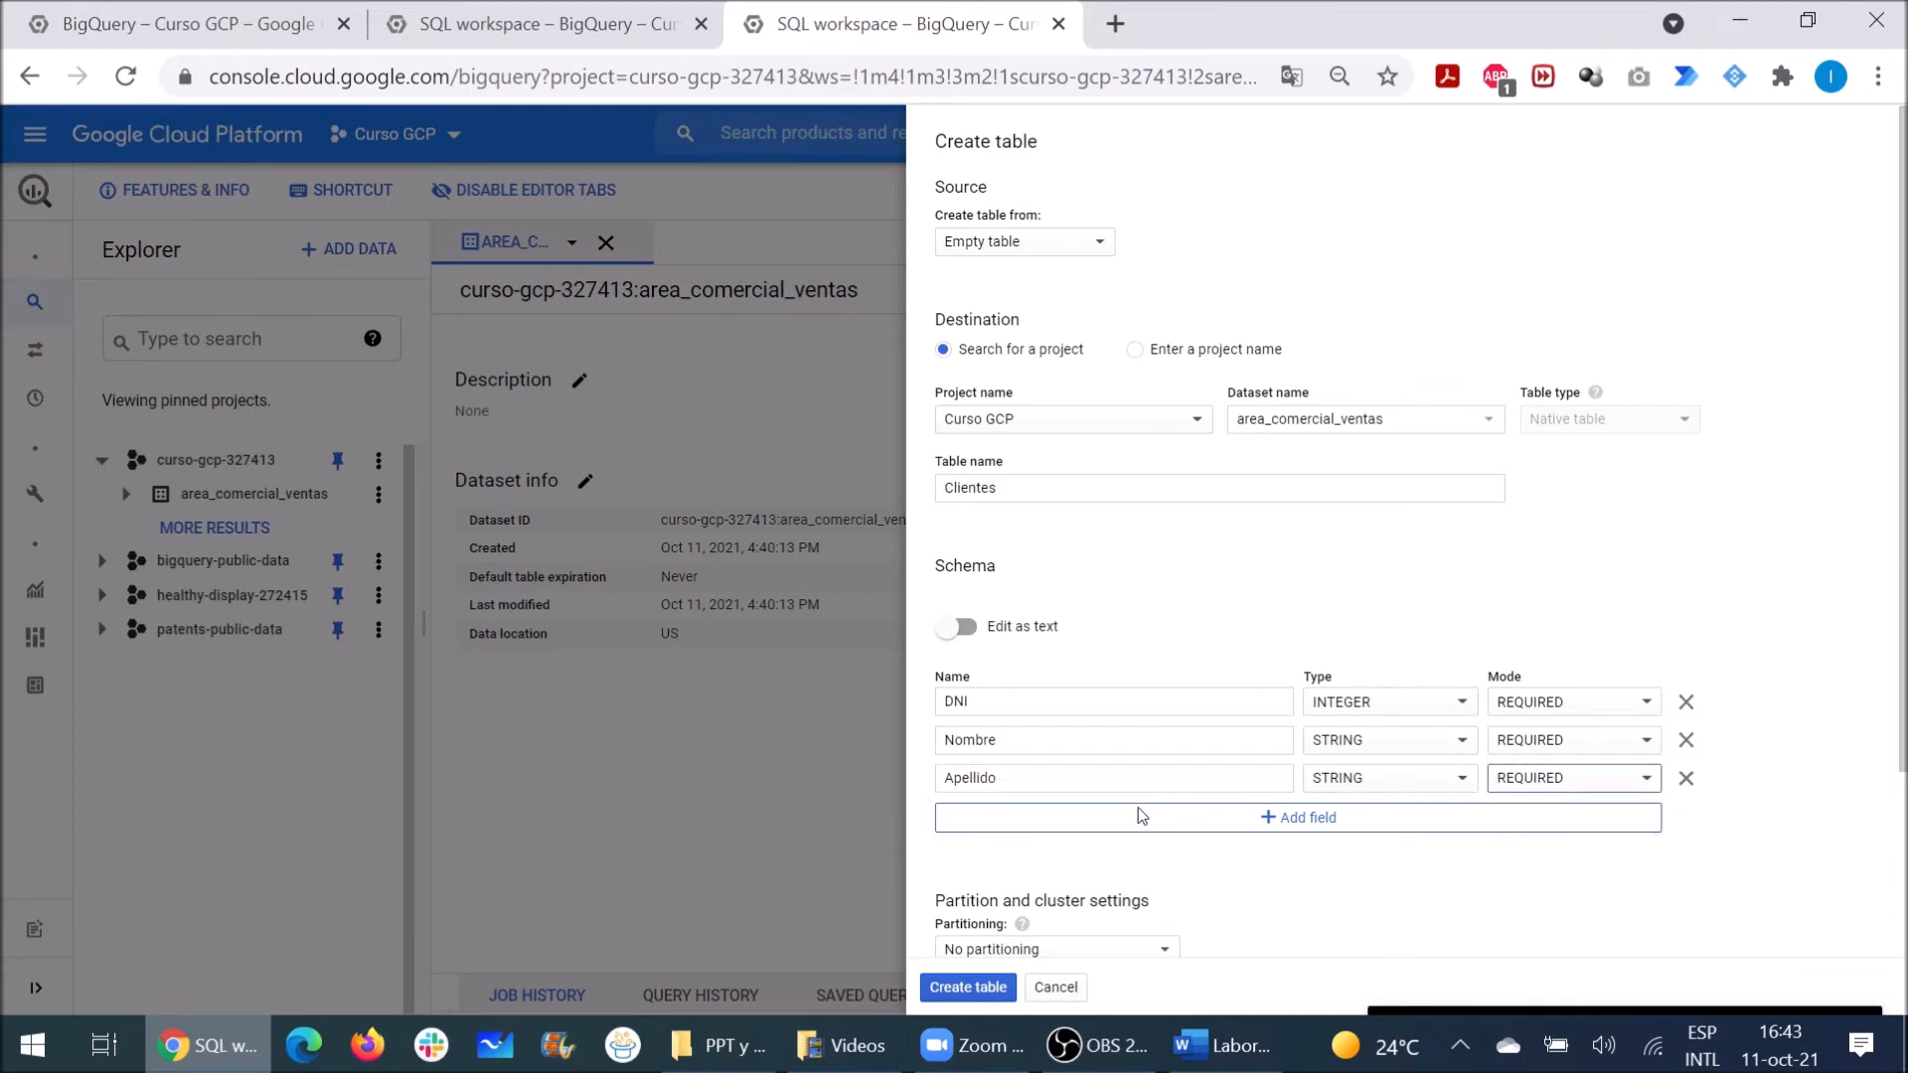
pyautogui.click(1269, 819)
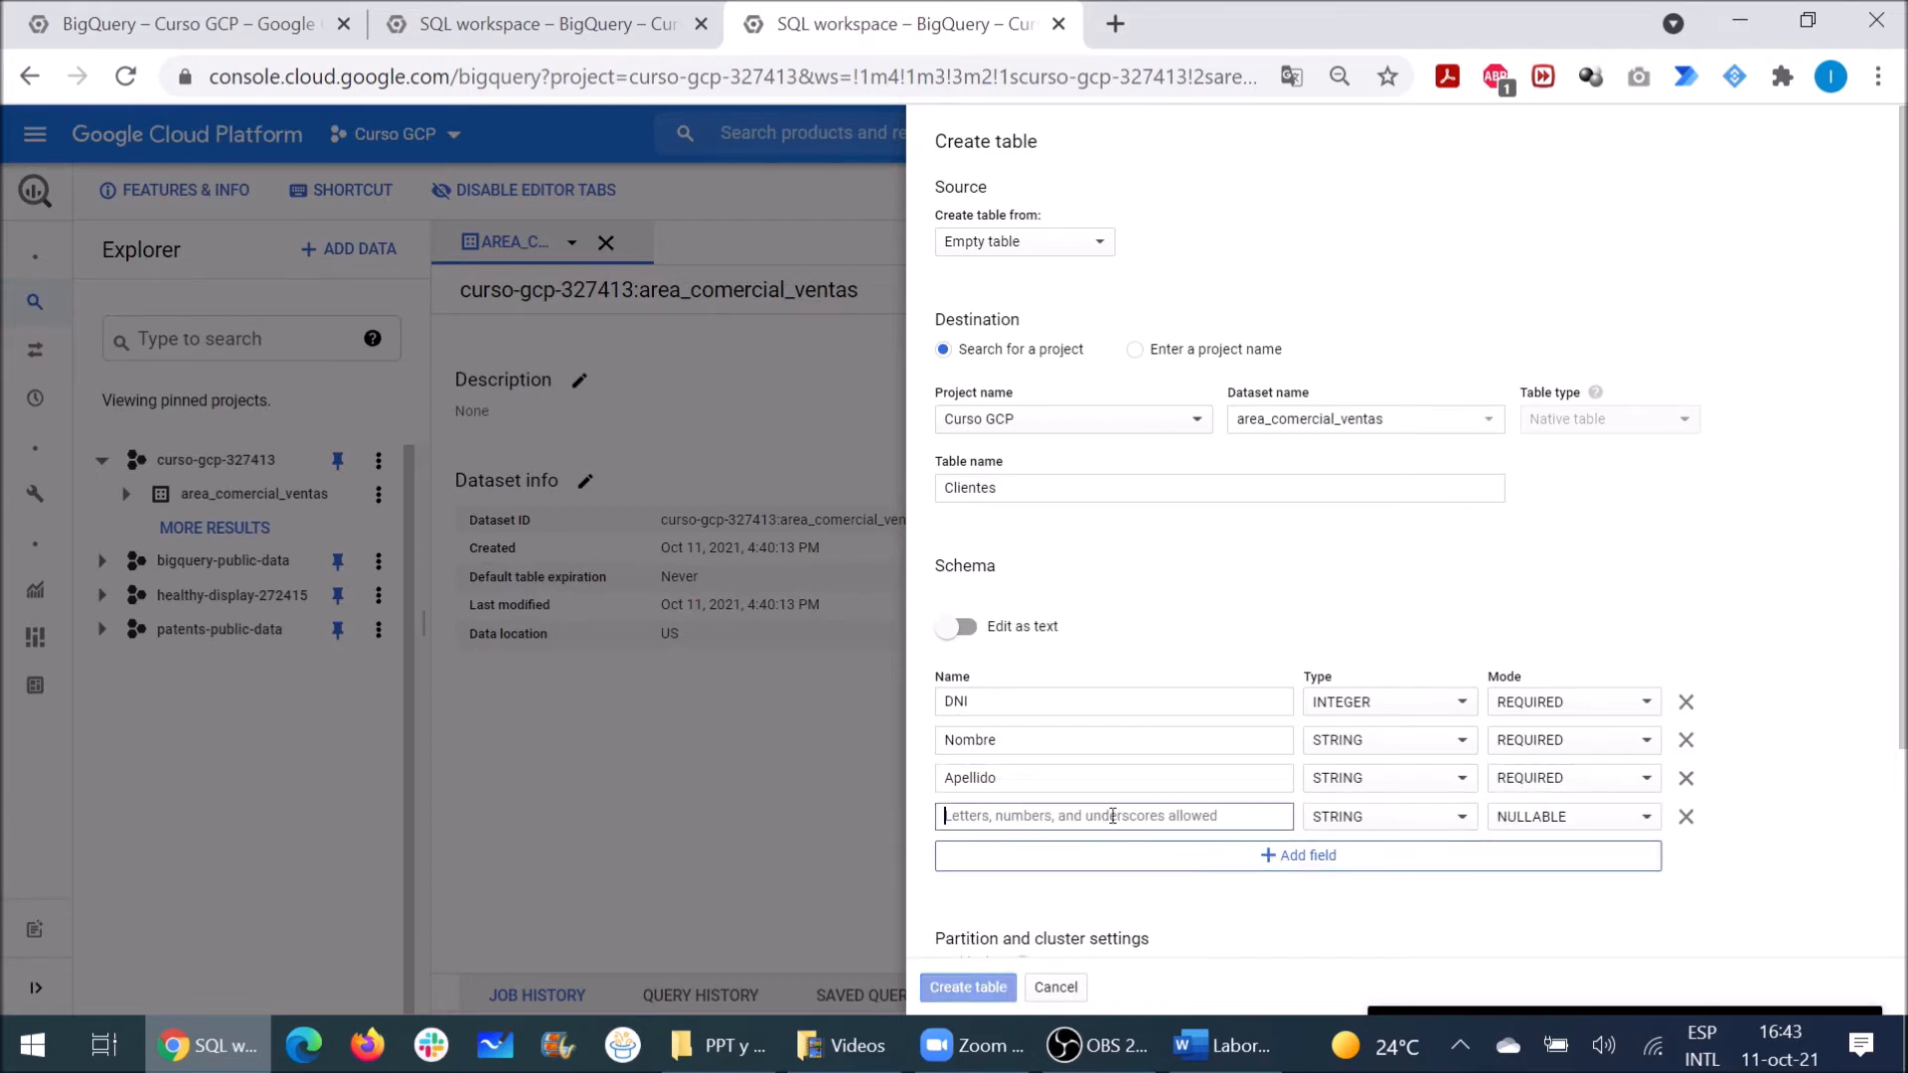
pyautogui.click(1114, 817)
pyautogui.write('F')
pyautogui.write('ais')
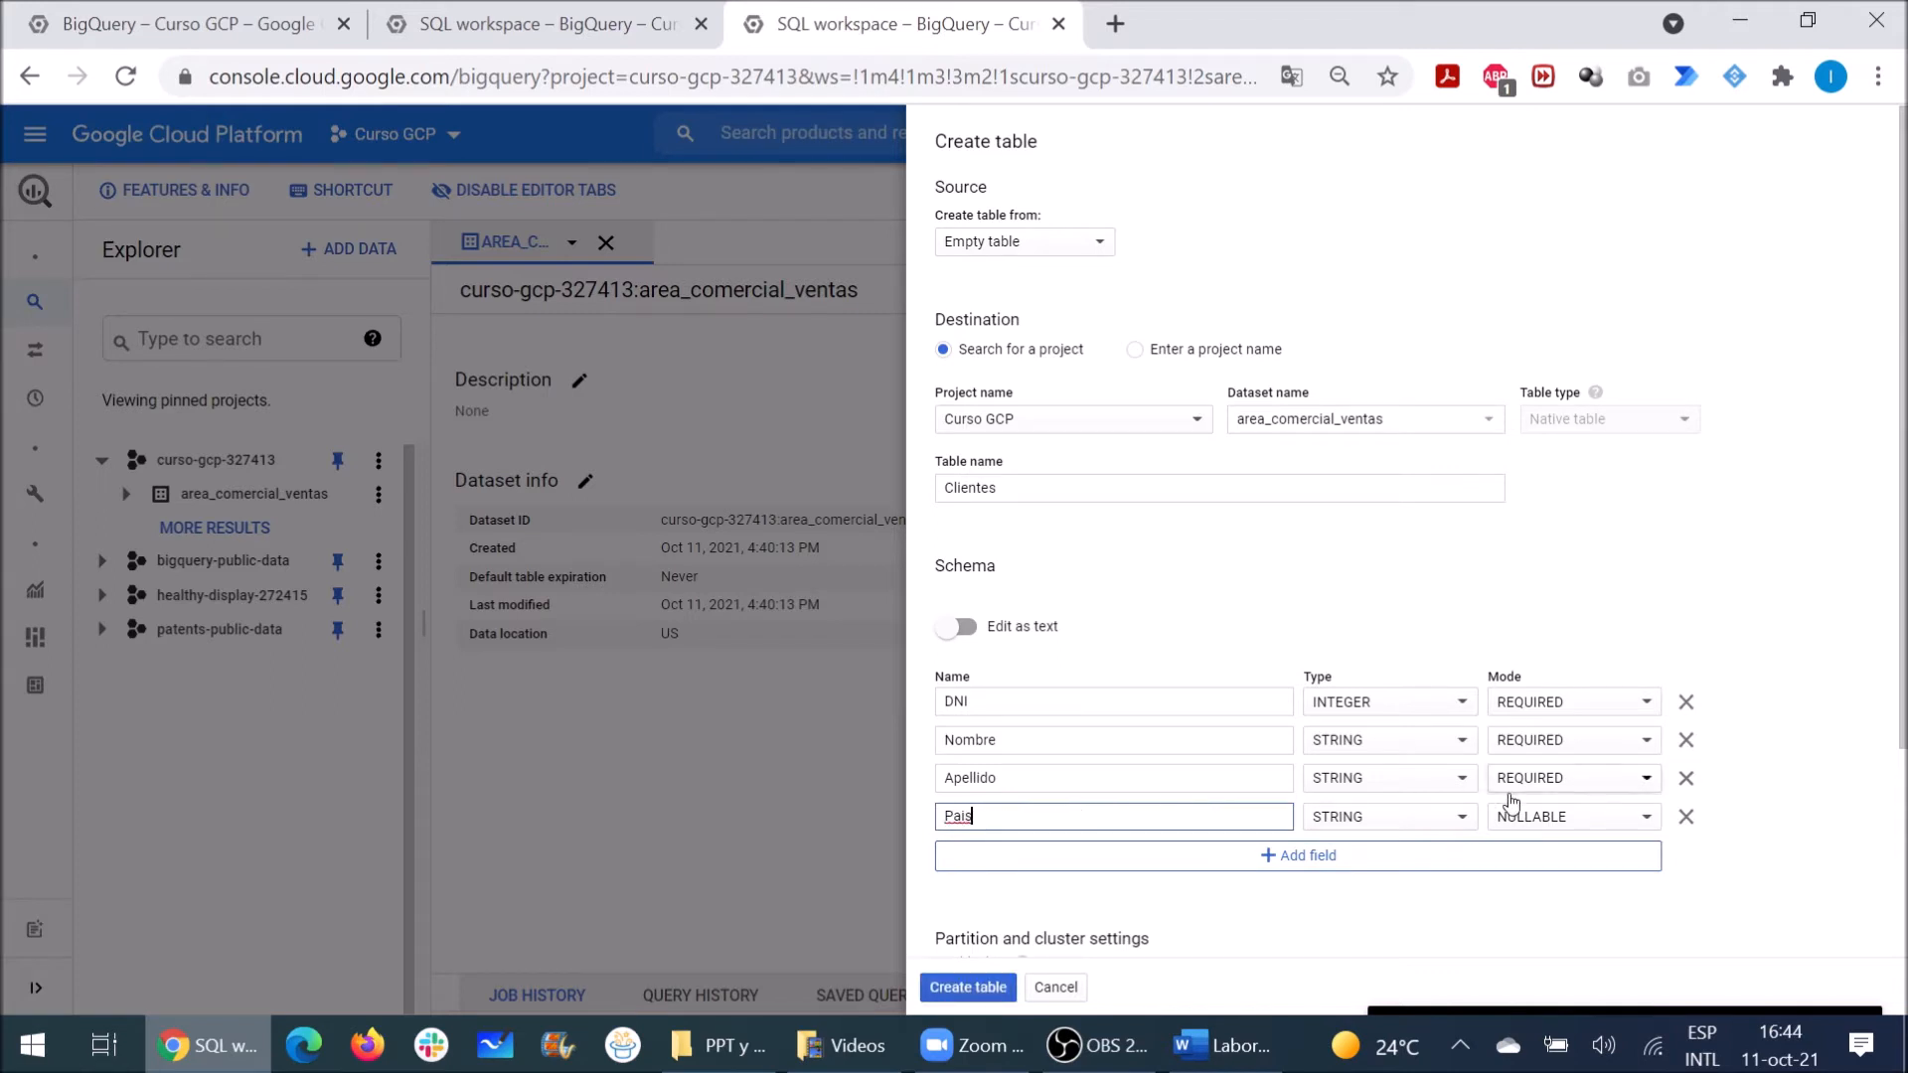
pyautogui.click(1547, 825)
pyautogui.click(1531, 850)
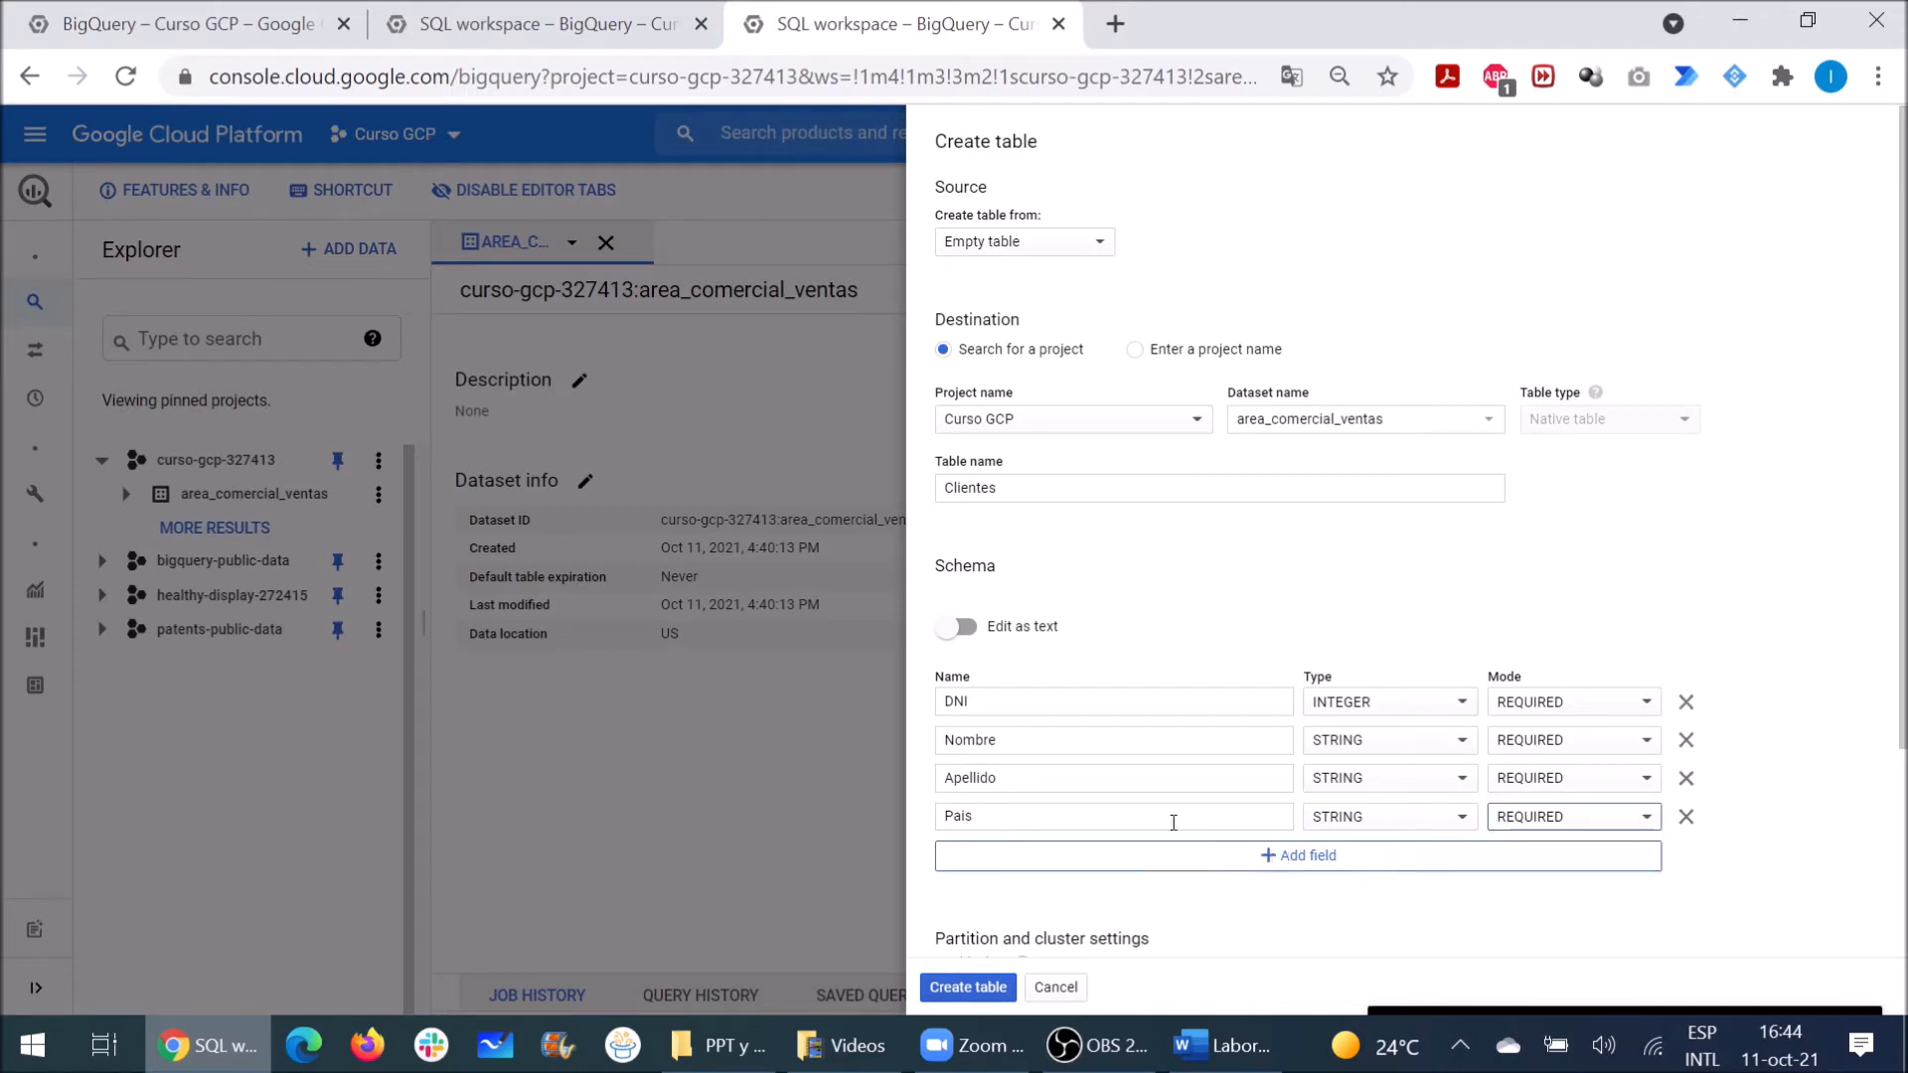
# Step: Review the schema as JSON and check the advanced options, then create the Clientes table
pyautogui.click(966, 627)
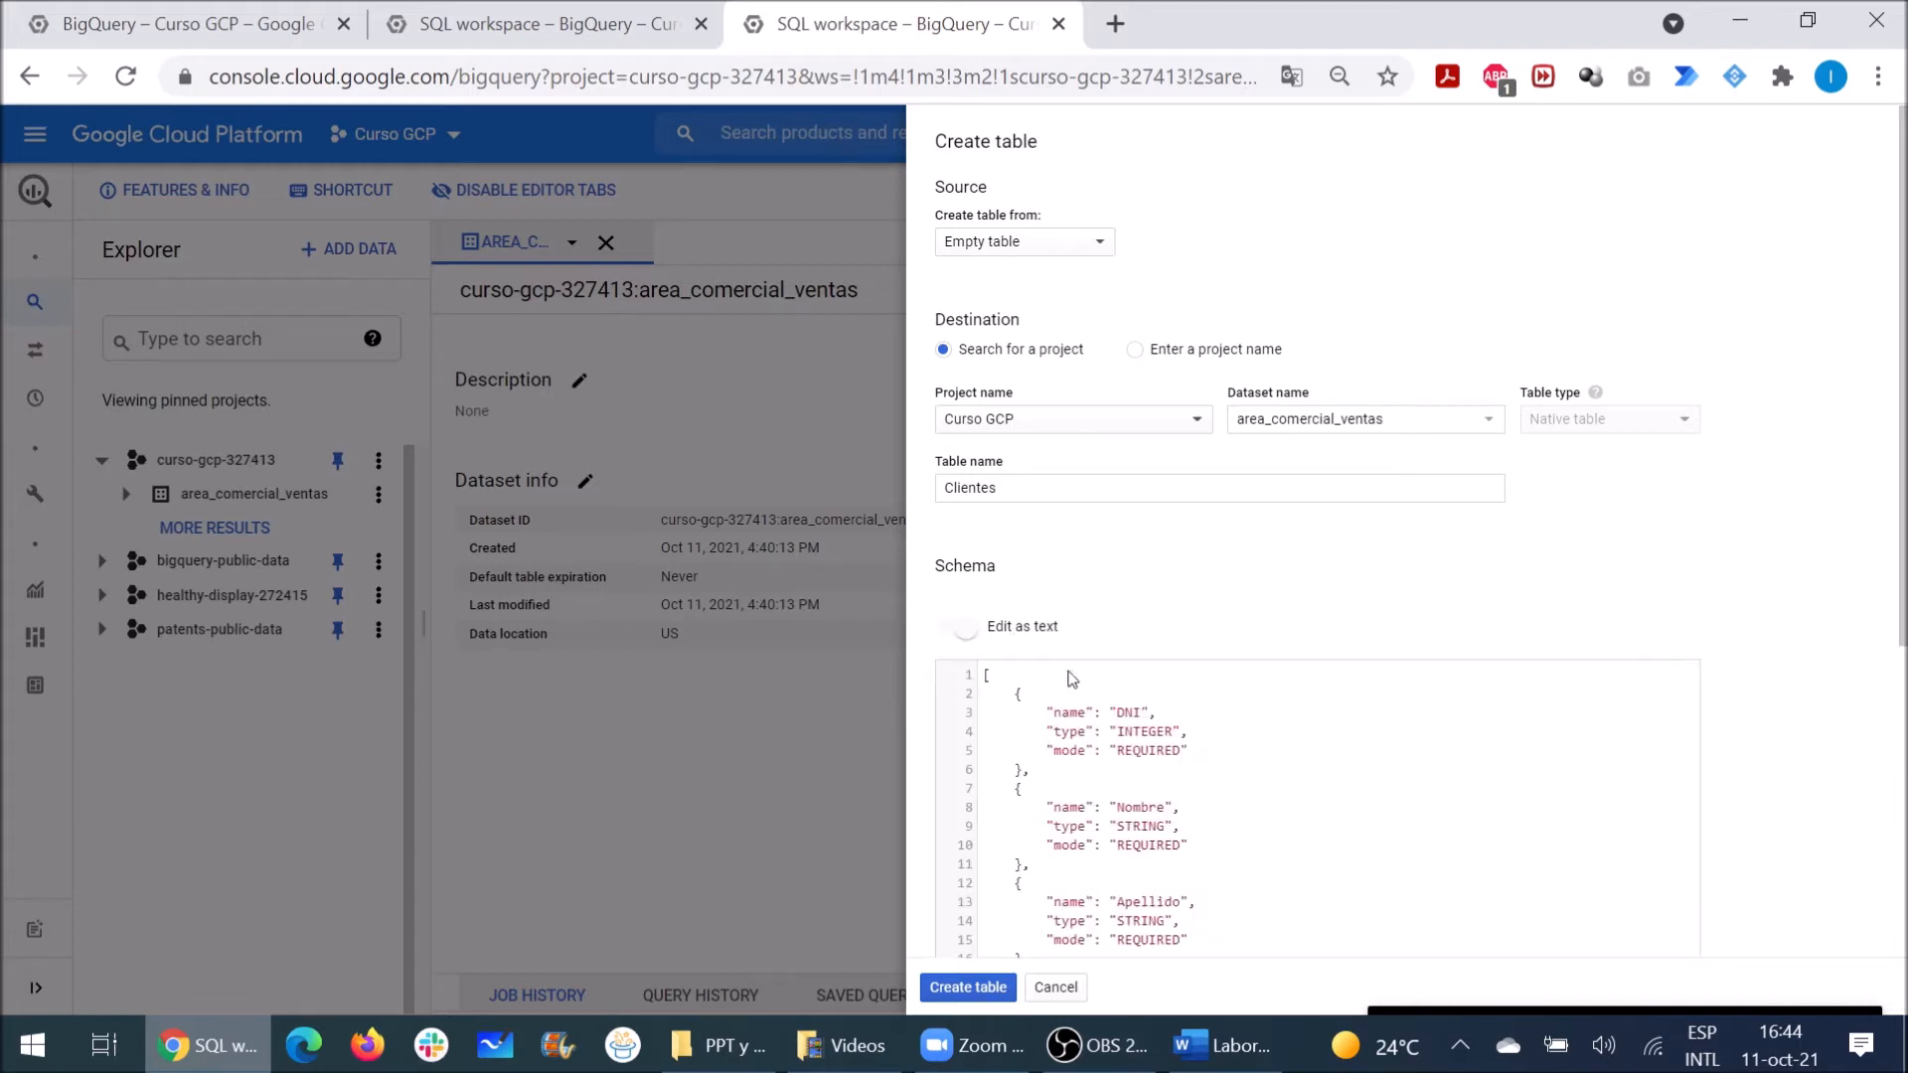
pyautogui.scroll(-3, 1143, 760)
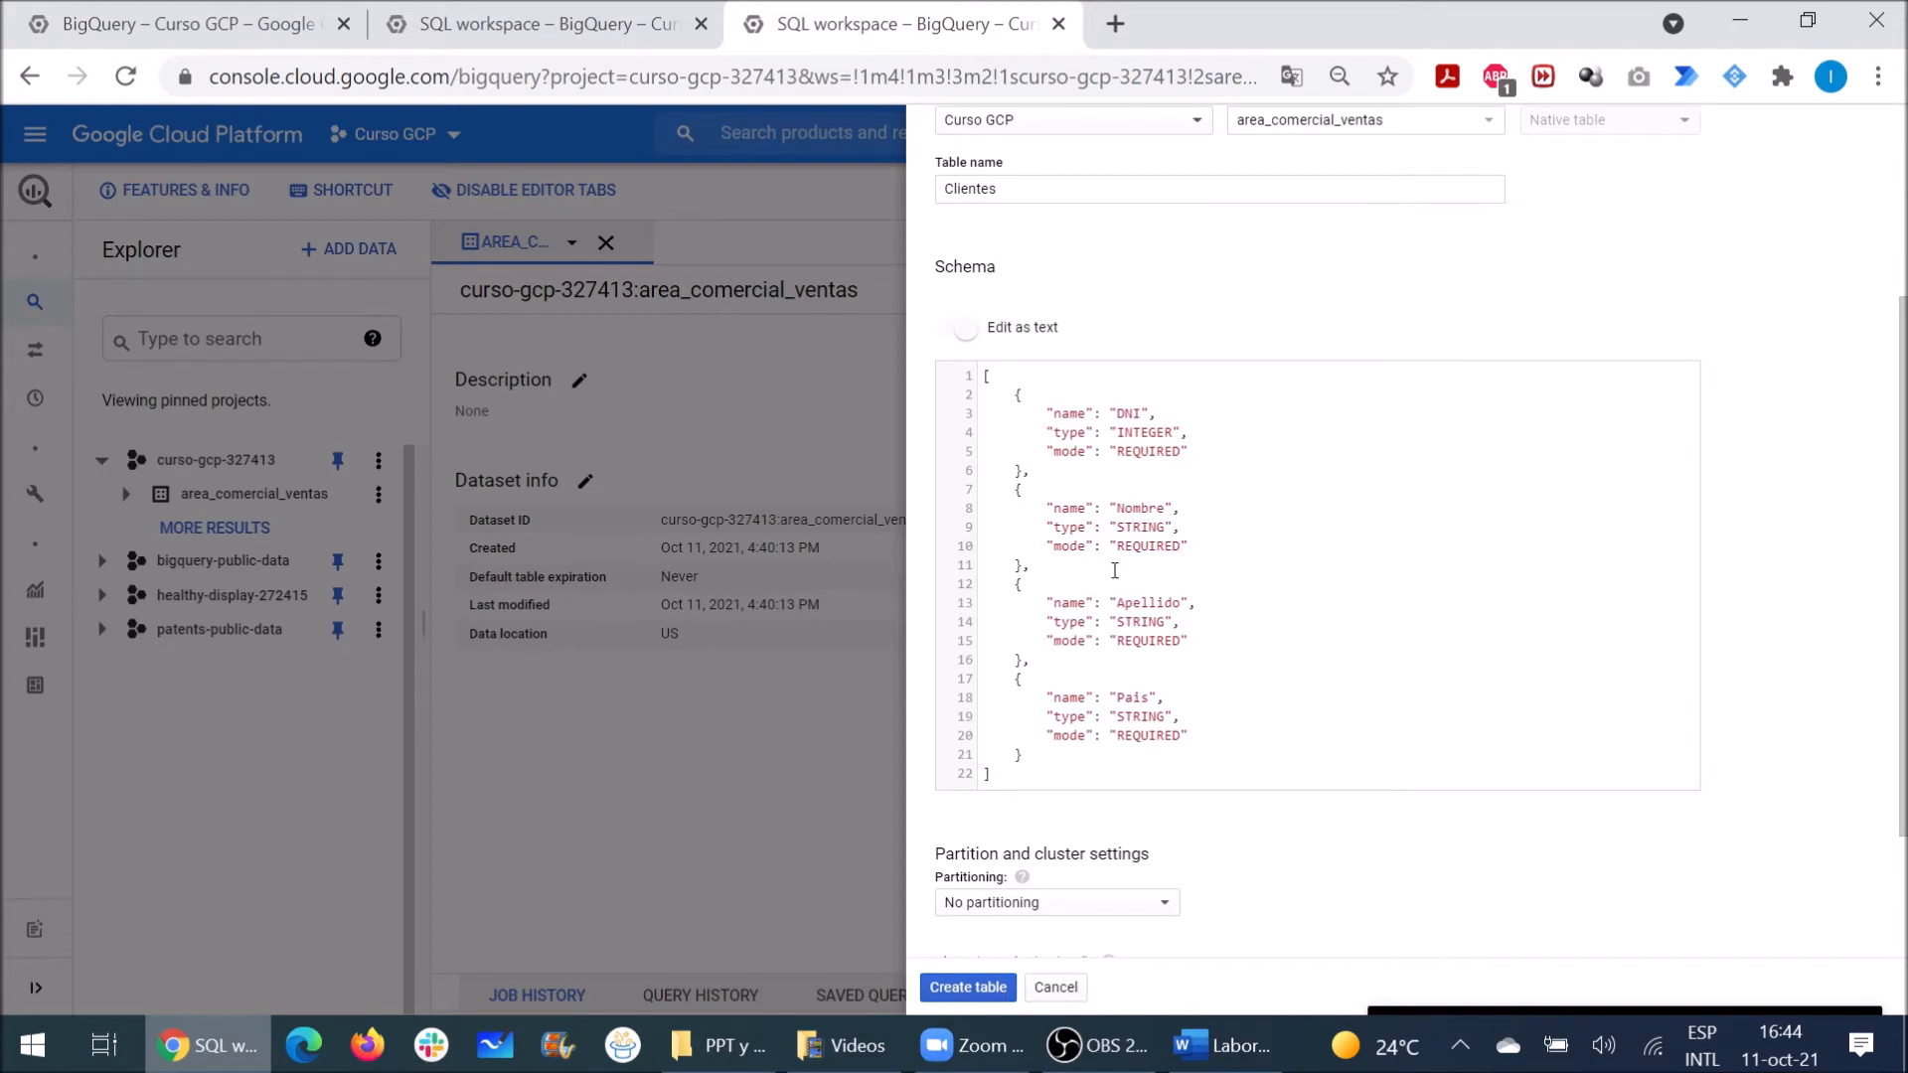
pyautogui.click(949, 330)
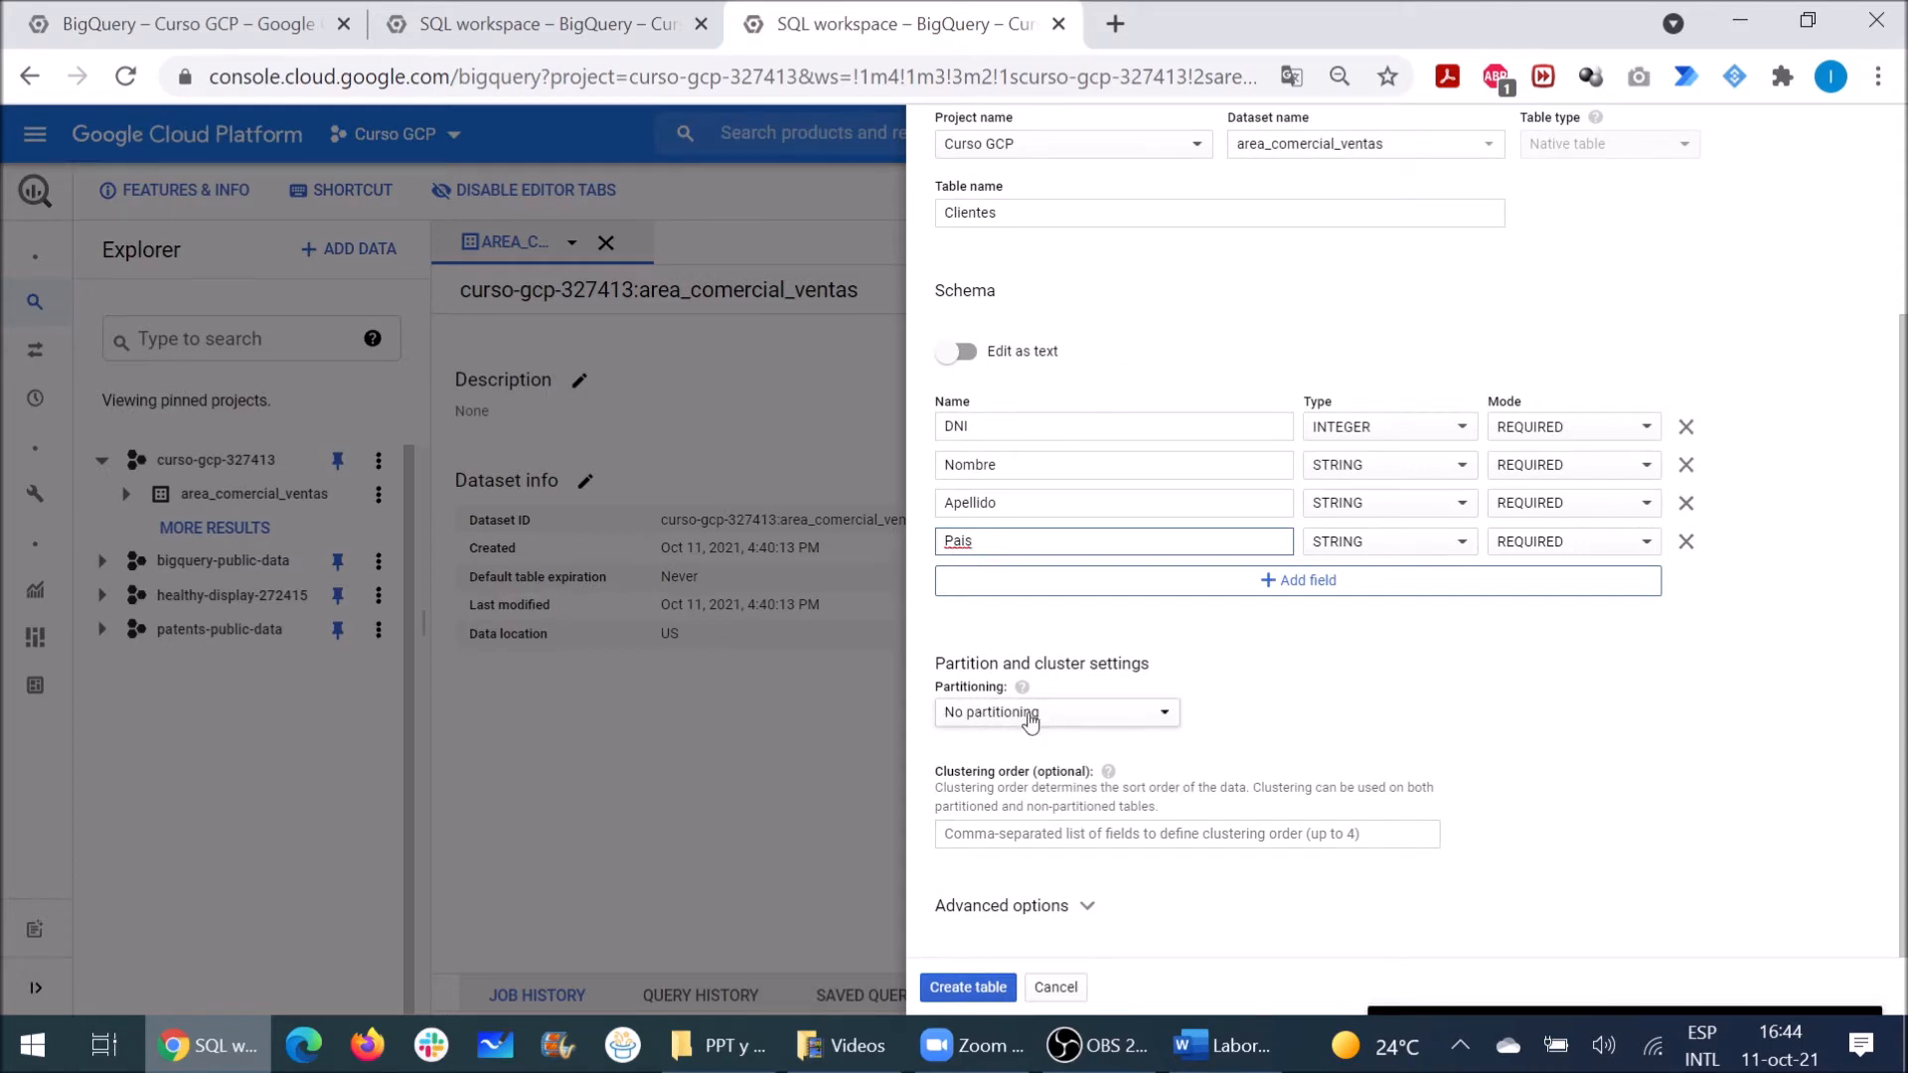
pyautogui.click(1013, 916)
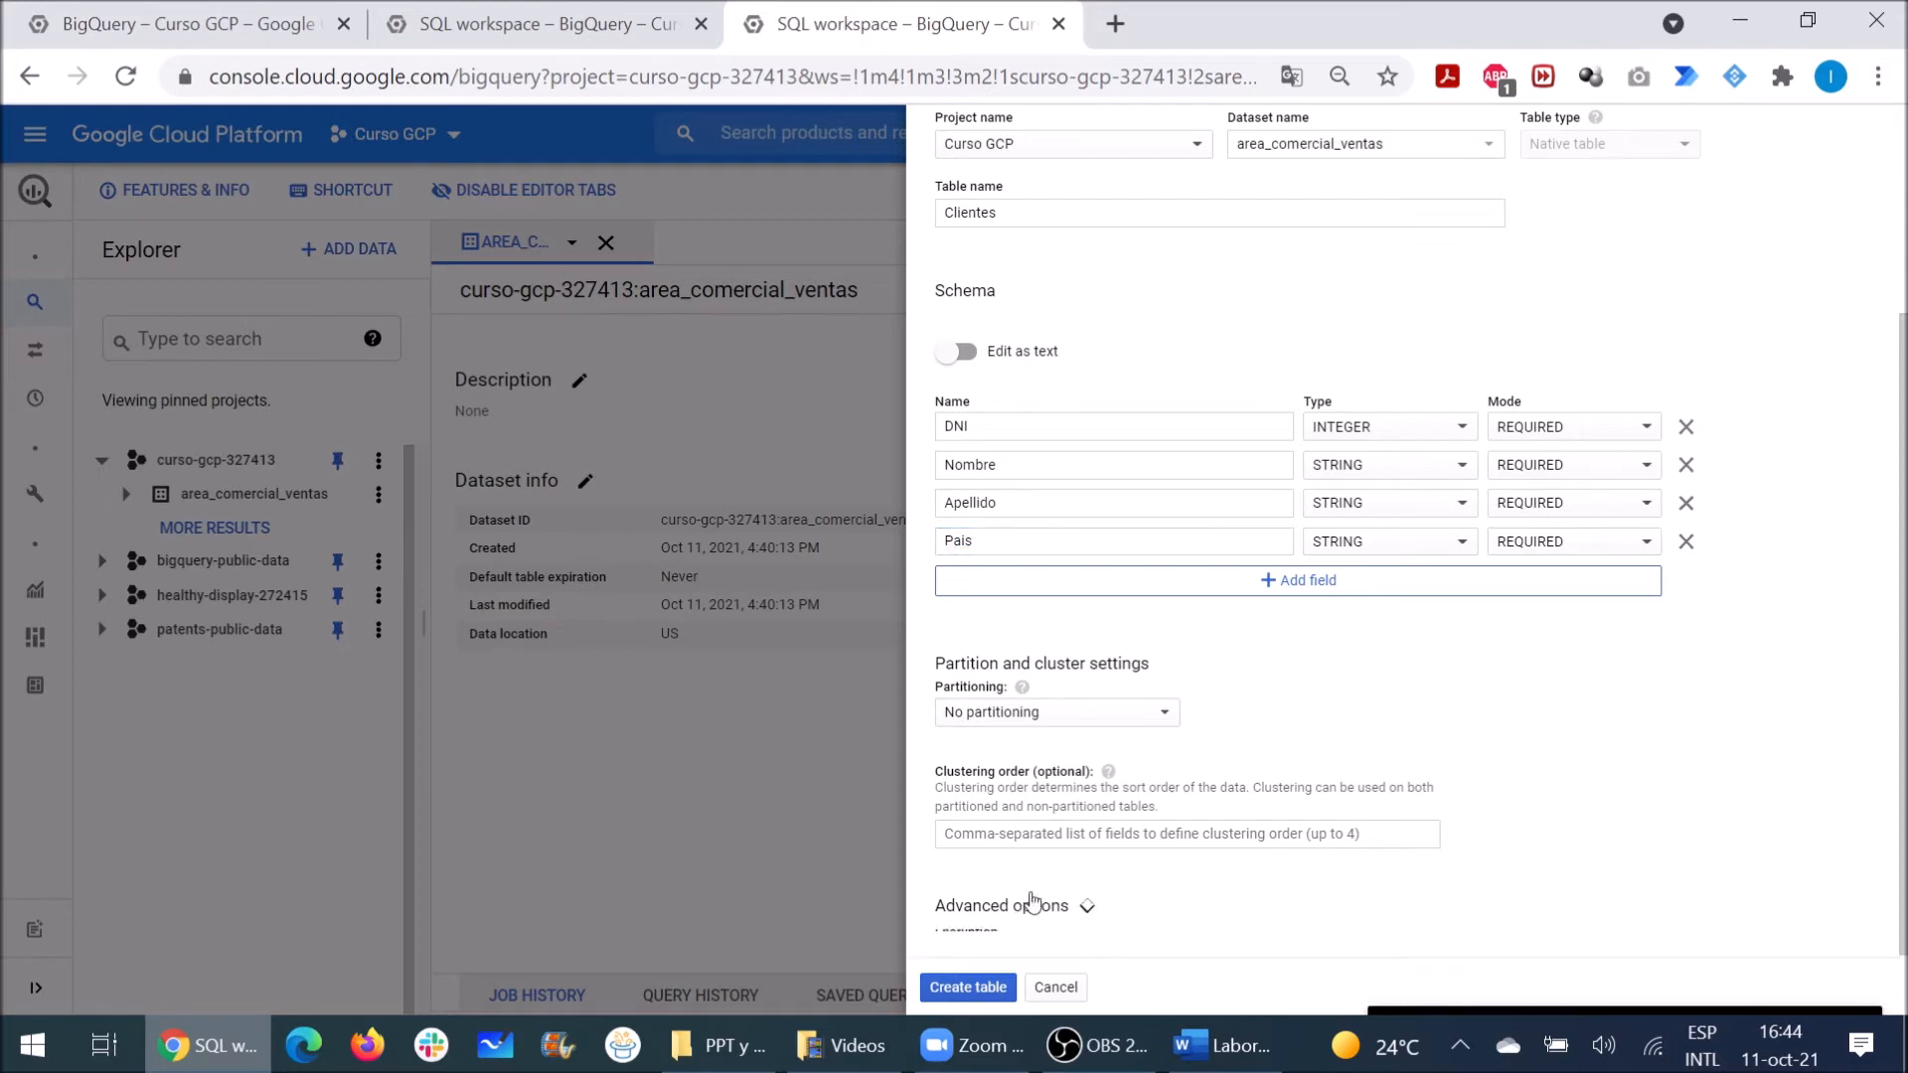
pyautogui.scroll(-1, 1066, 870)
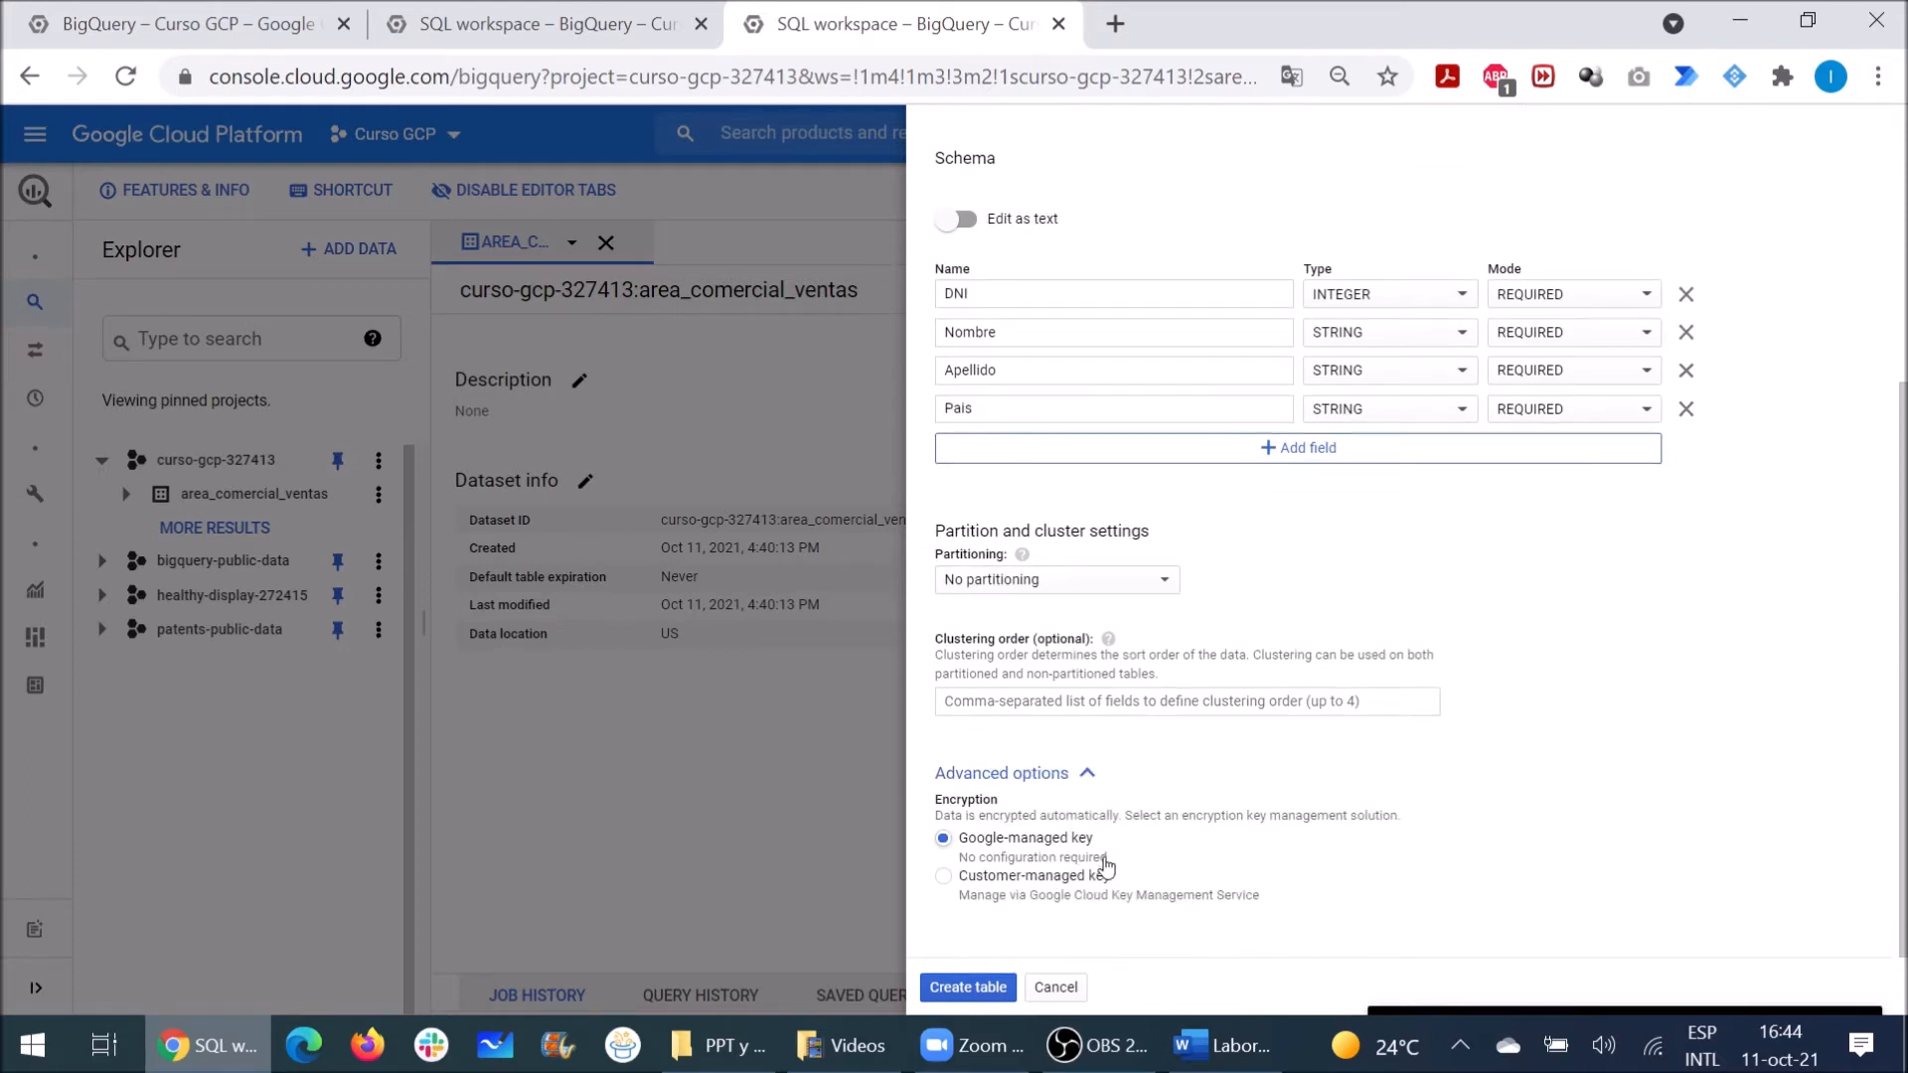
pyautogui.click(1087, 774)
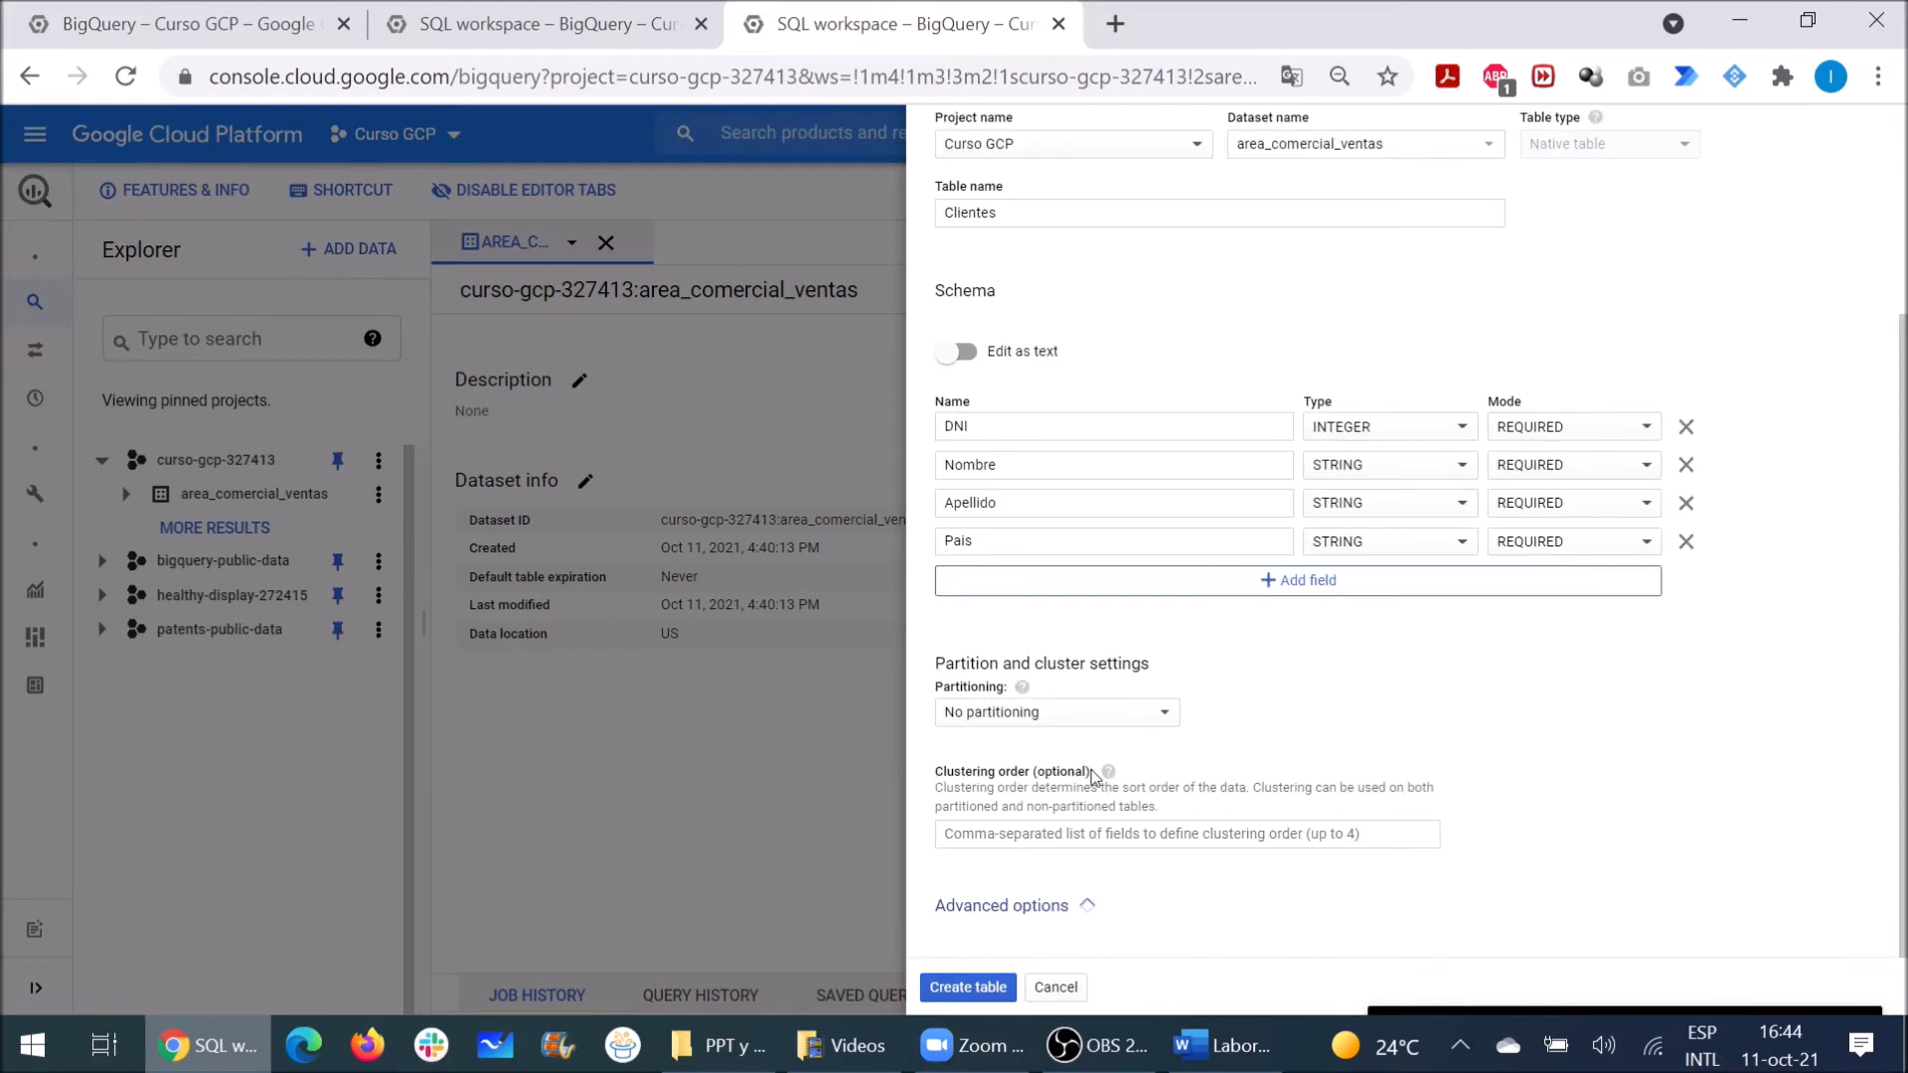
pyautogui.scroll(3, 1307, 745)
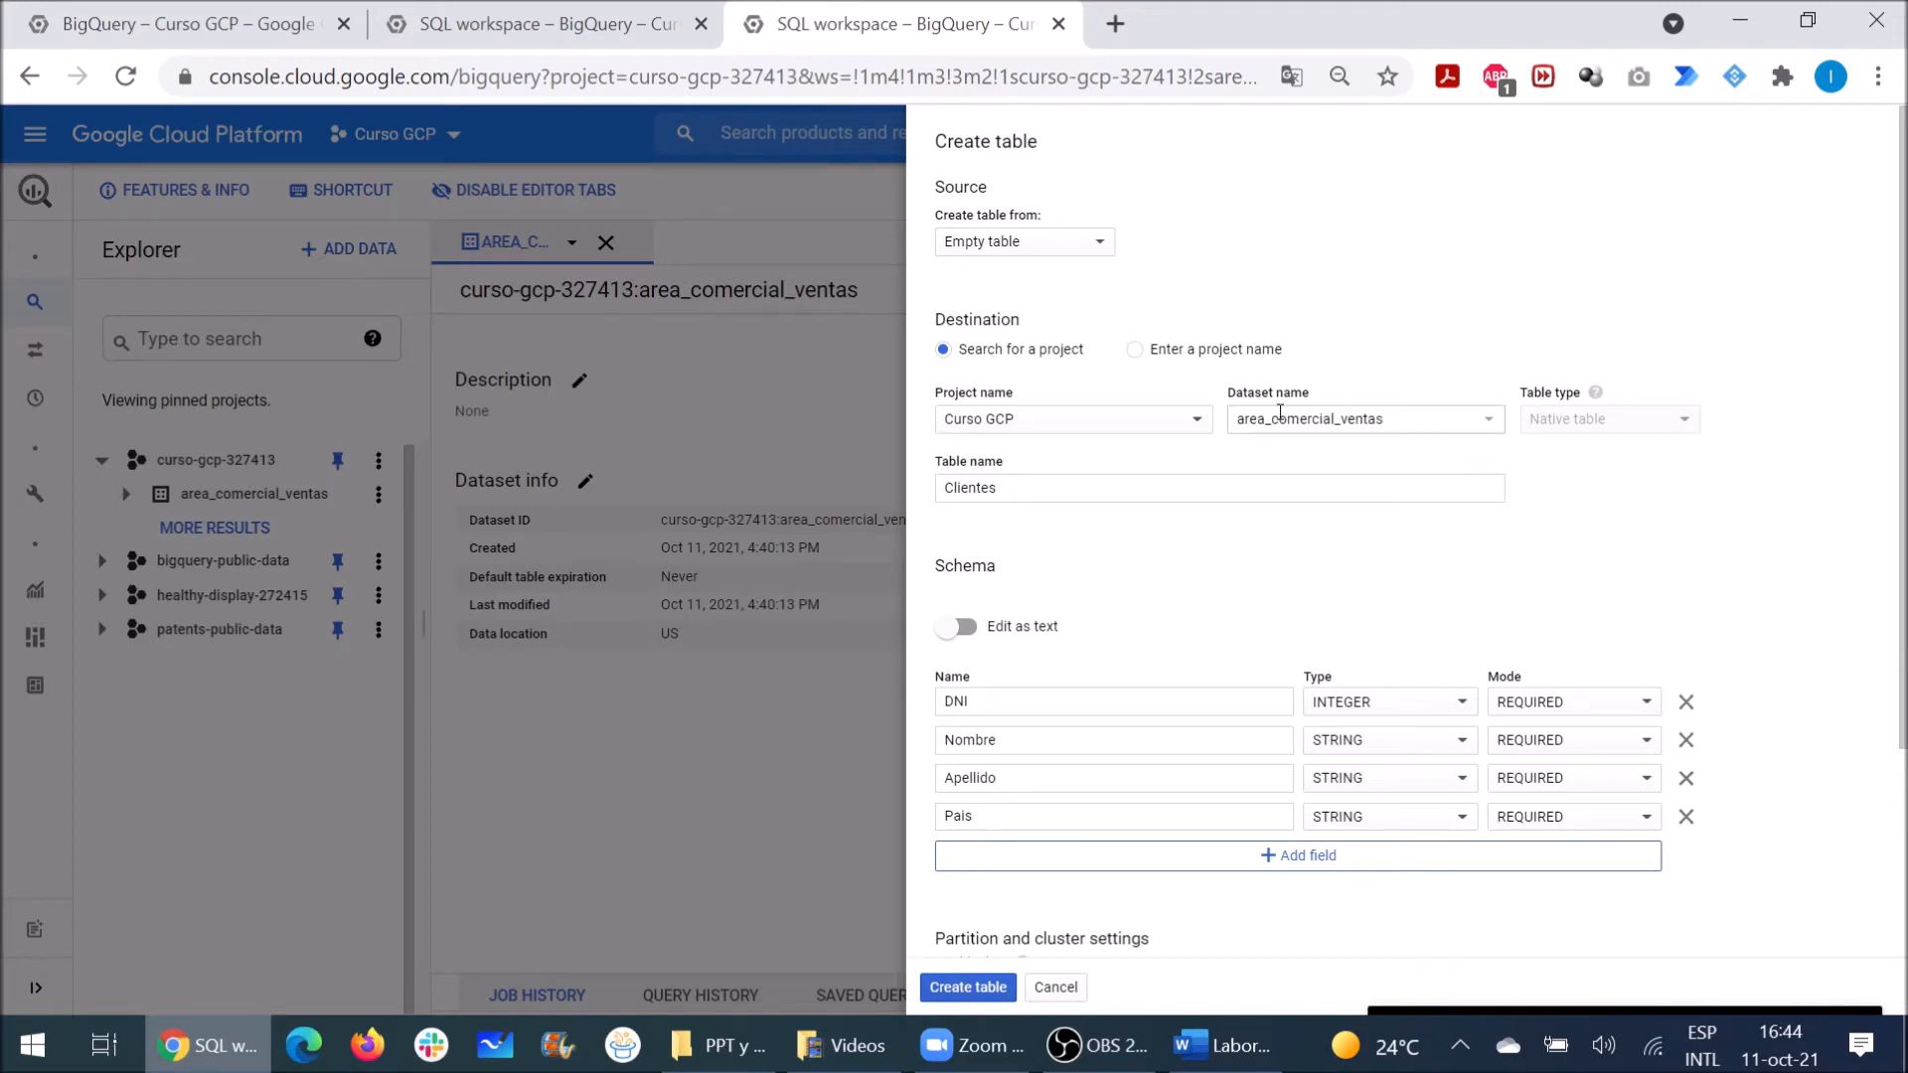
pyautogui.scroll(-2, 1213, 587)
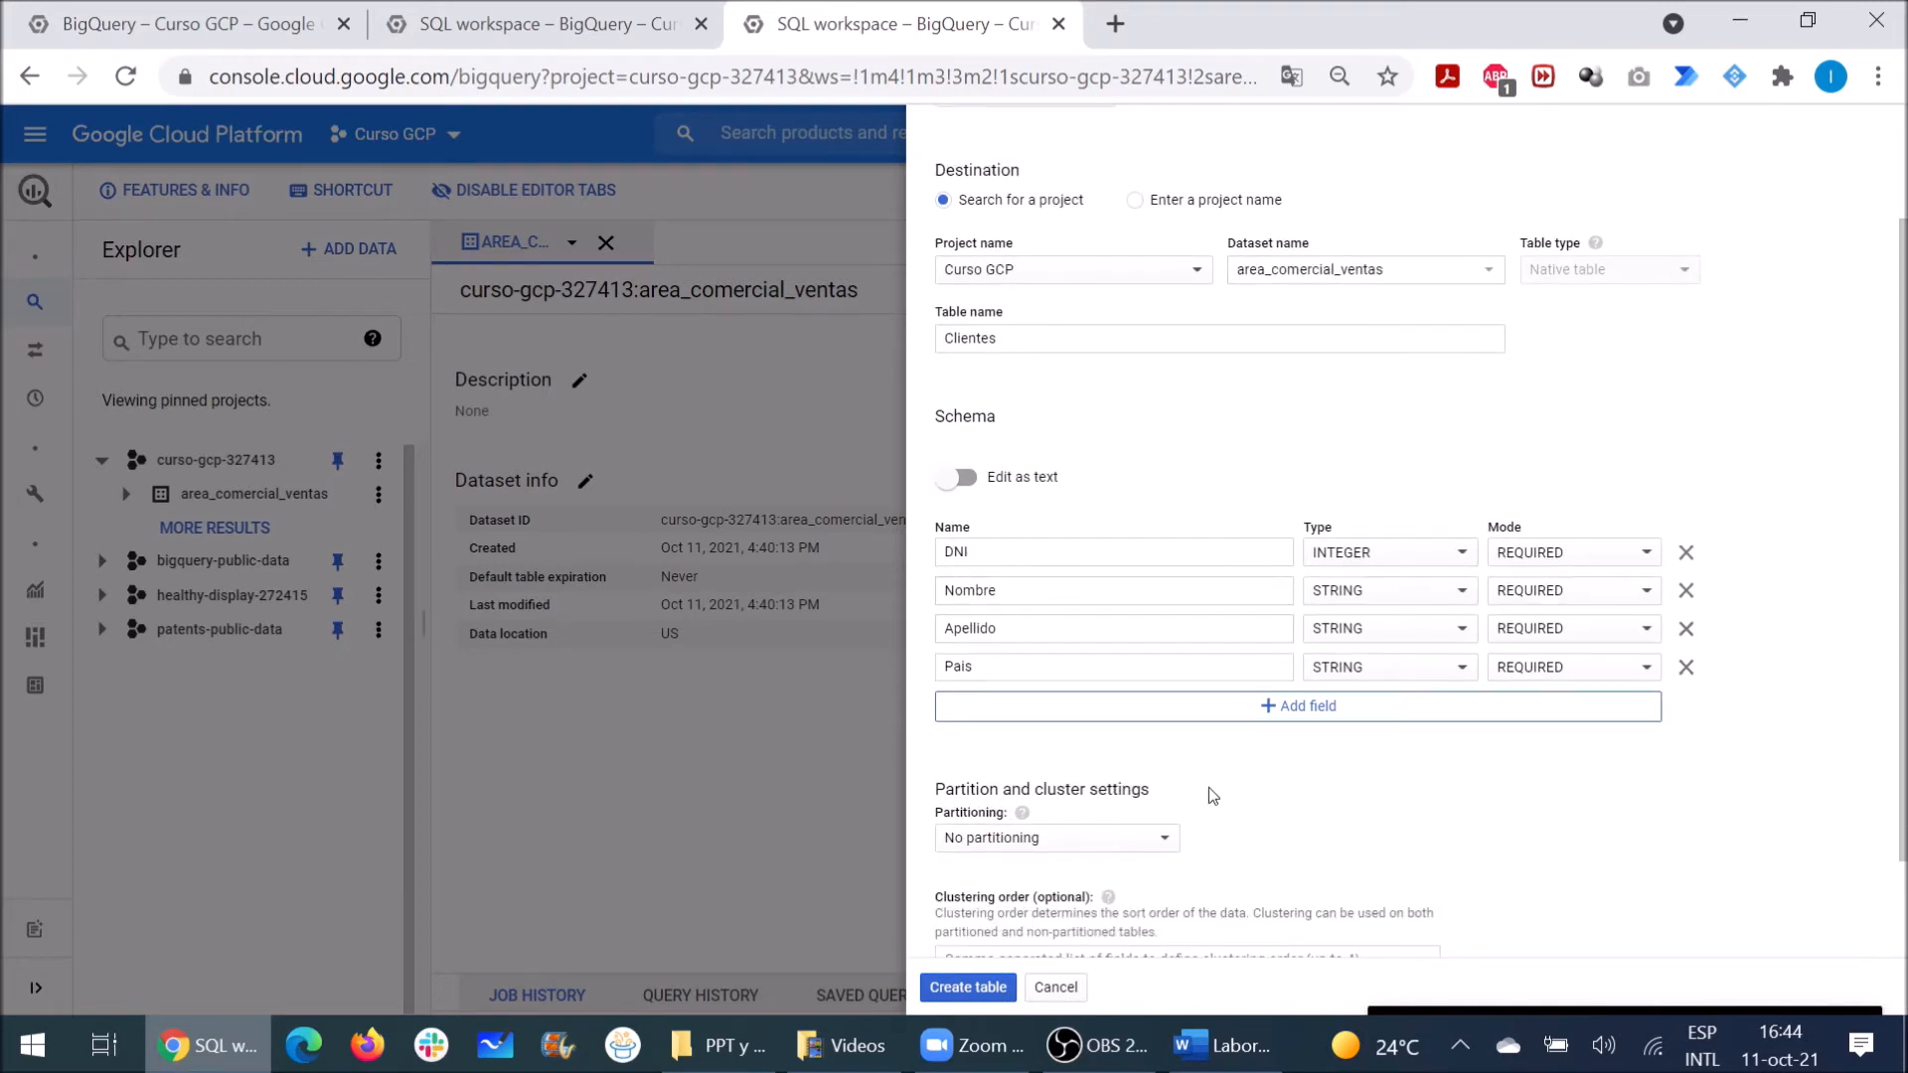
pyautogui.scroll(-1, 1208, 790)
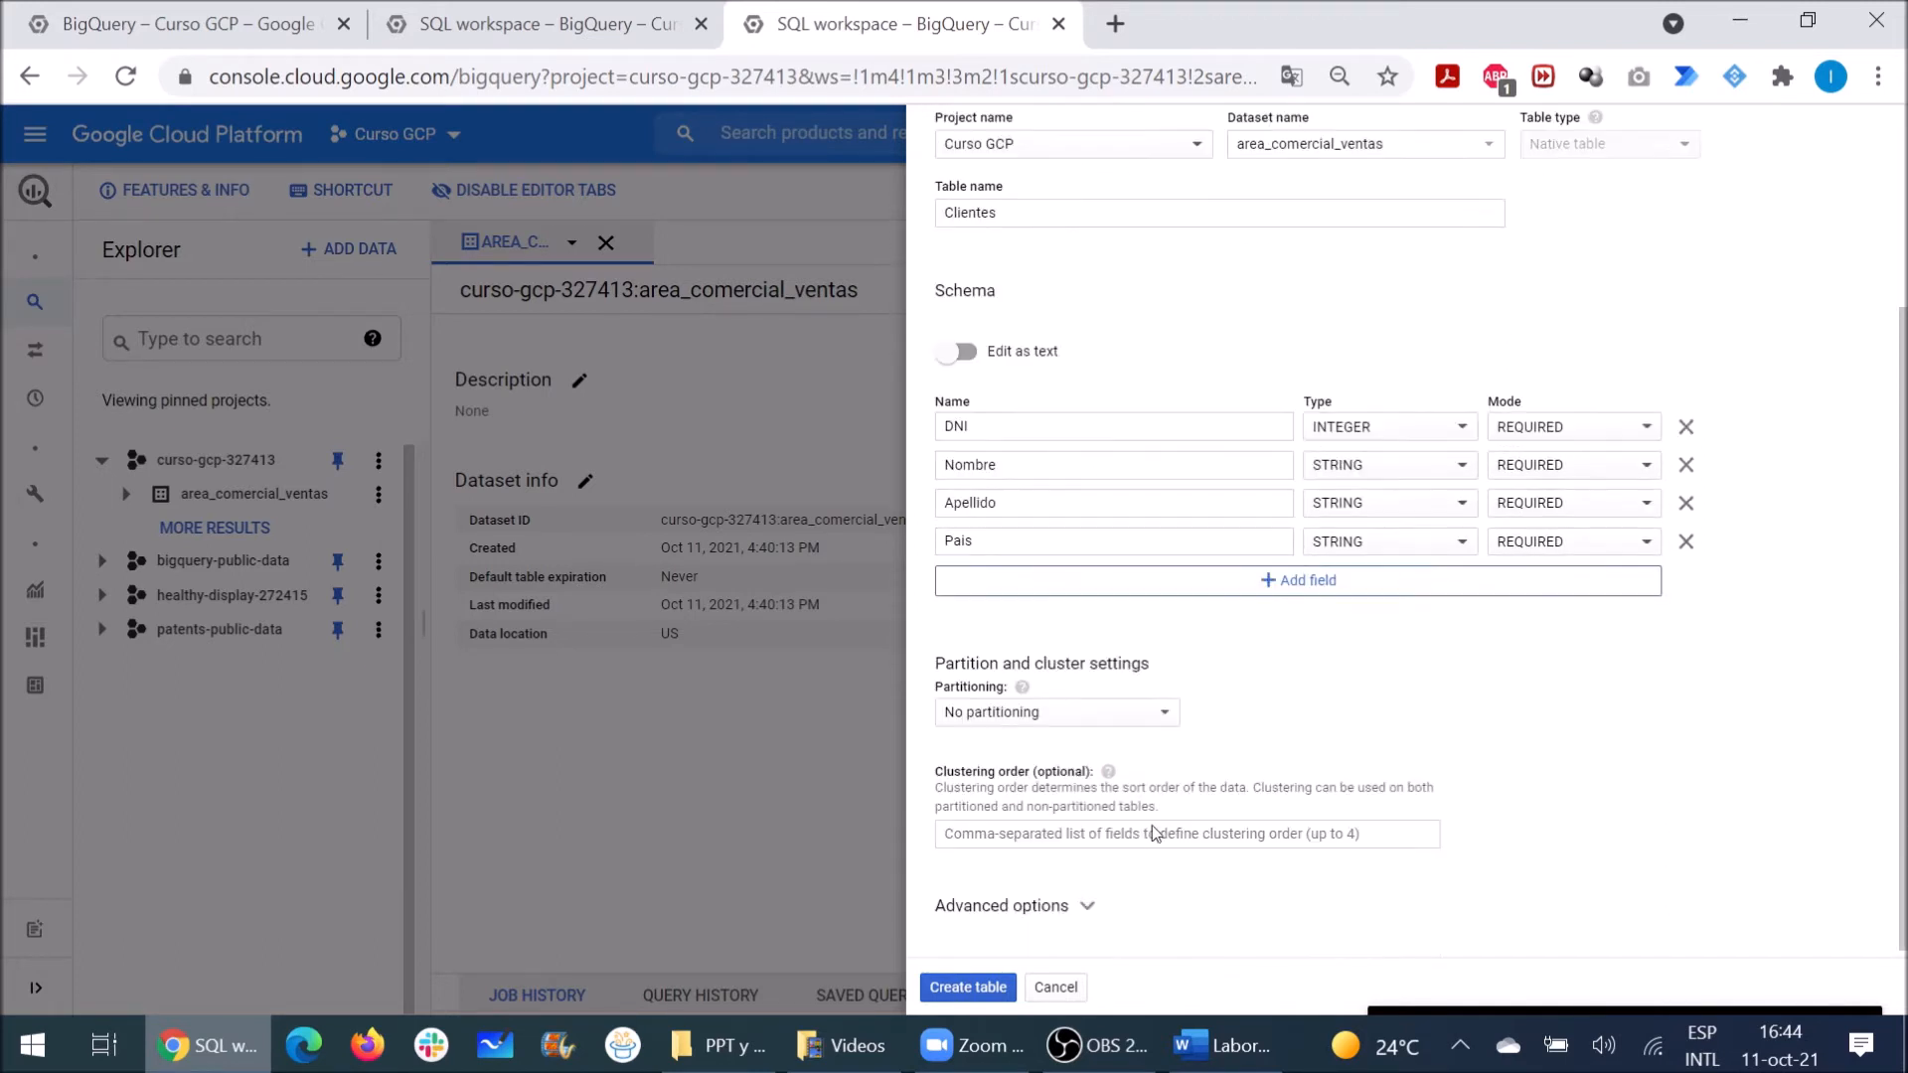
pyautogui.click(963, 988)
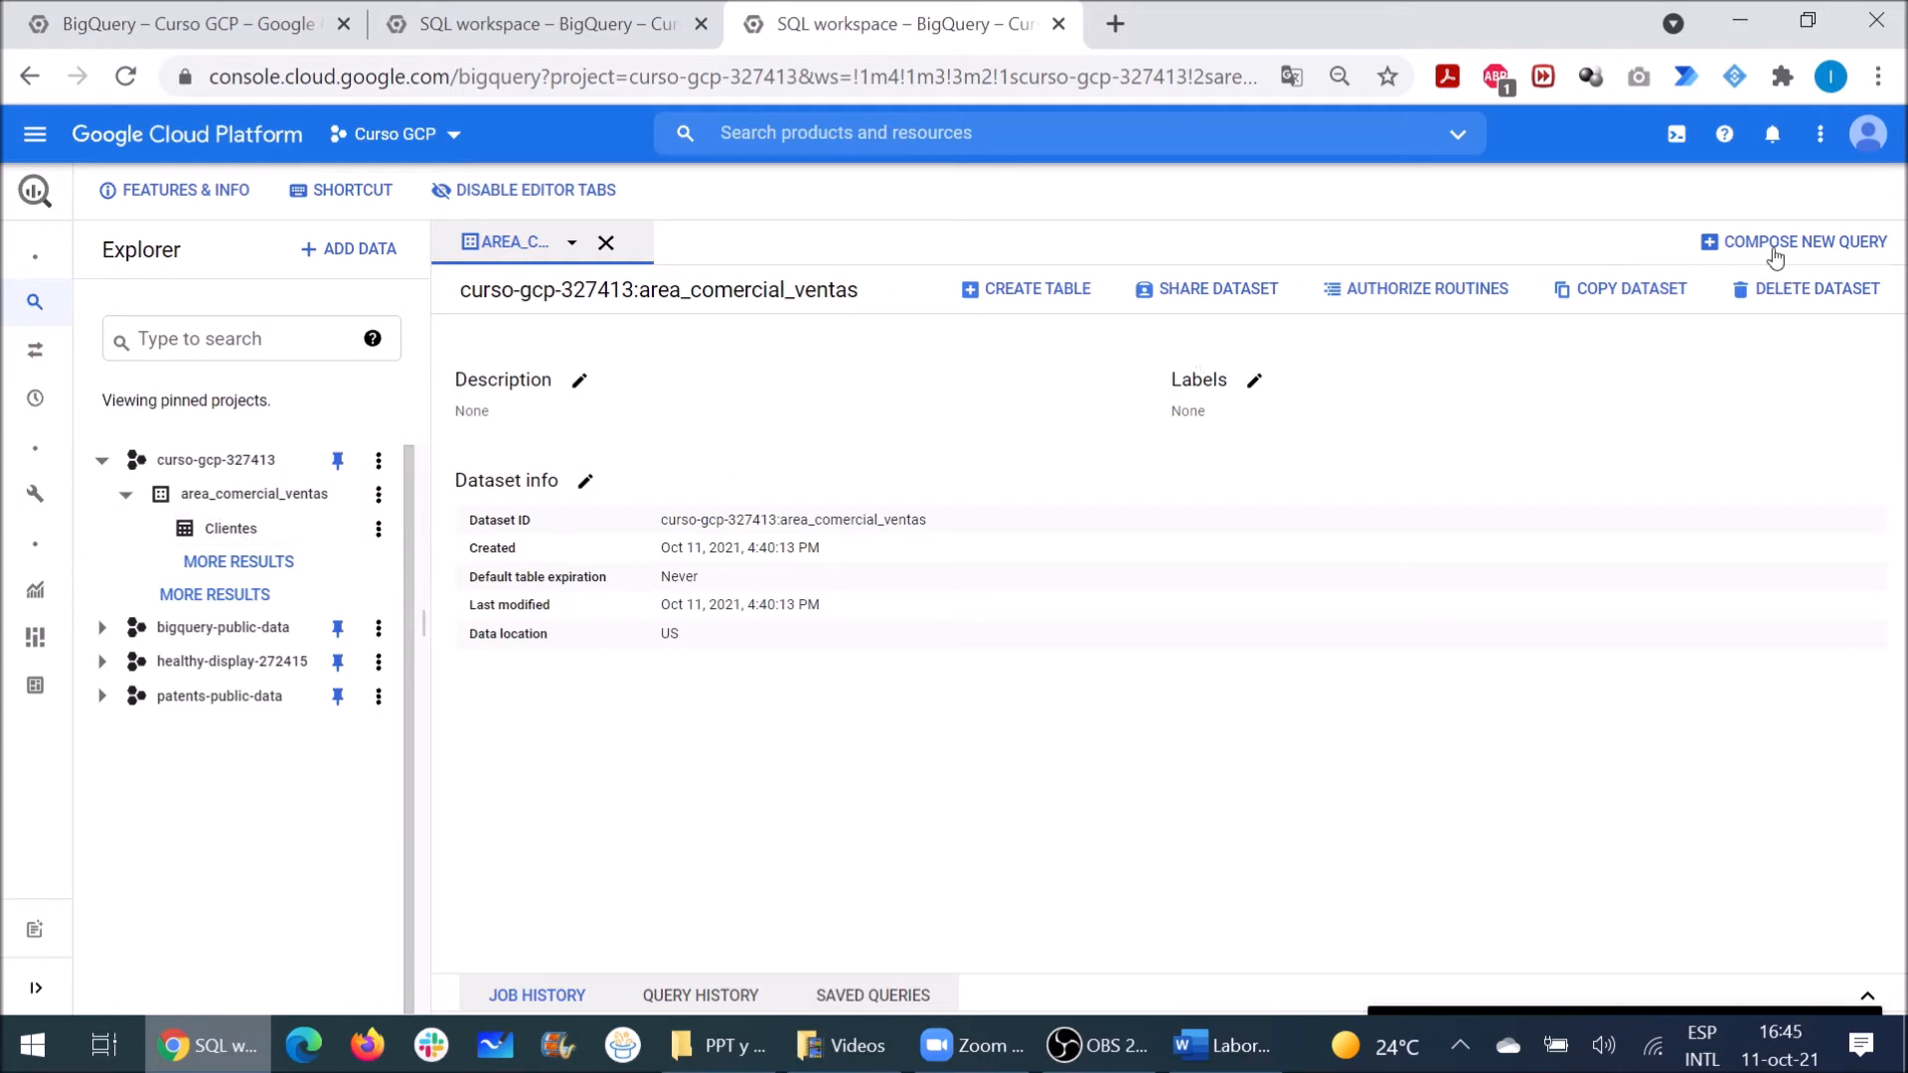
# Step: Close the dataset details and the blank query, then open the Clientes table
pyautogui.click(1809, 251)
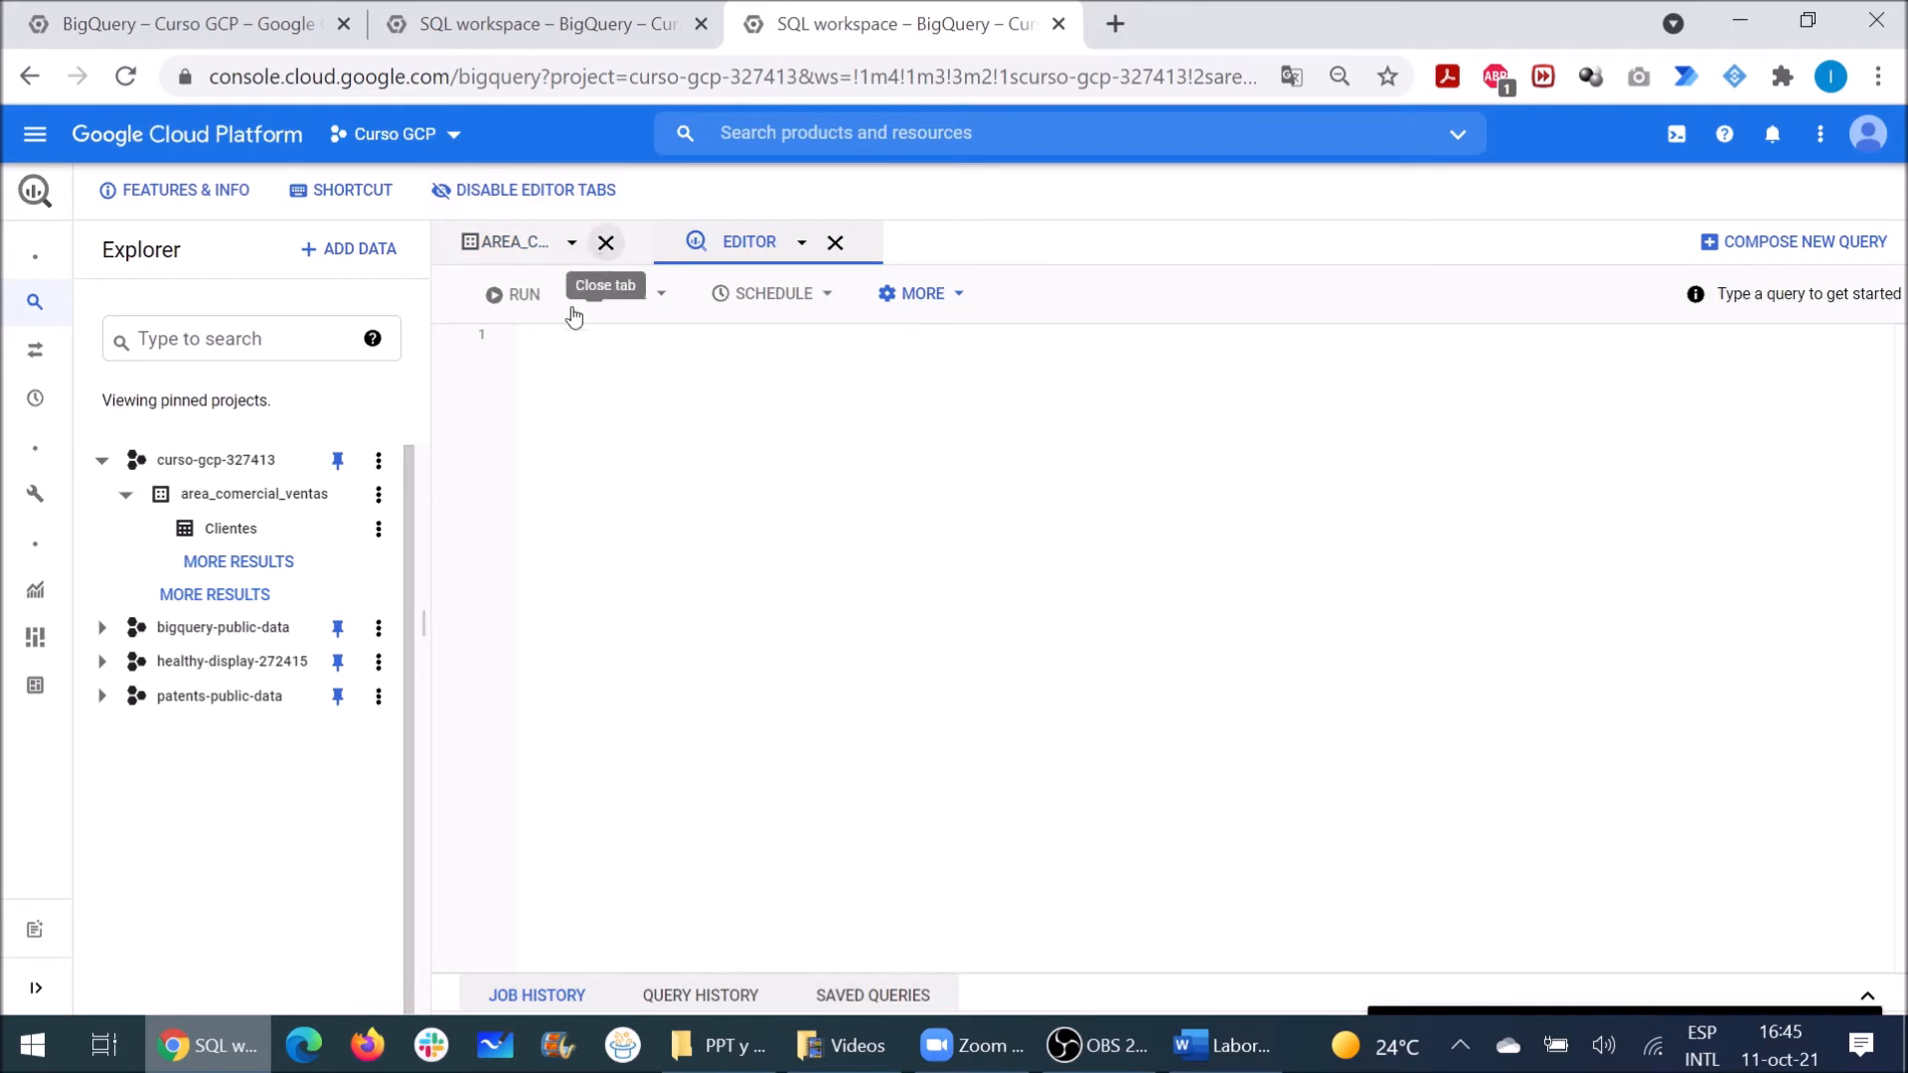
pyautogui.click(603, 247)
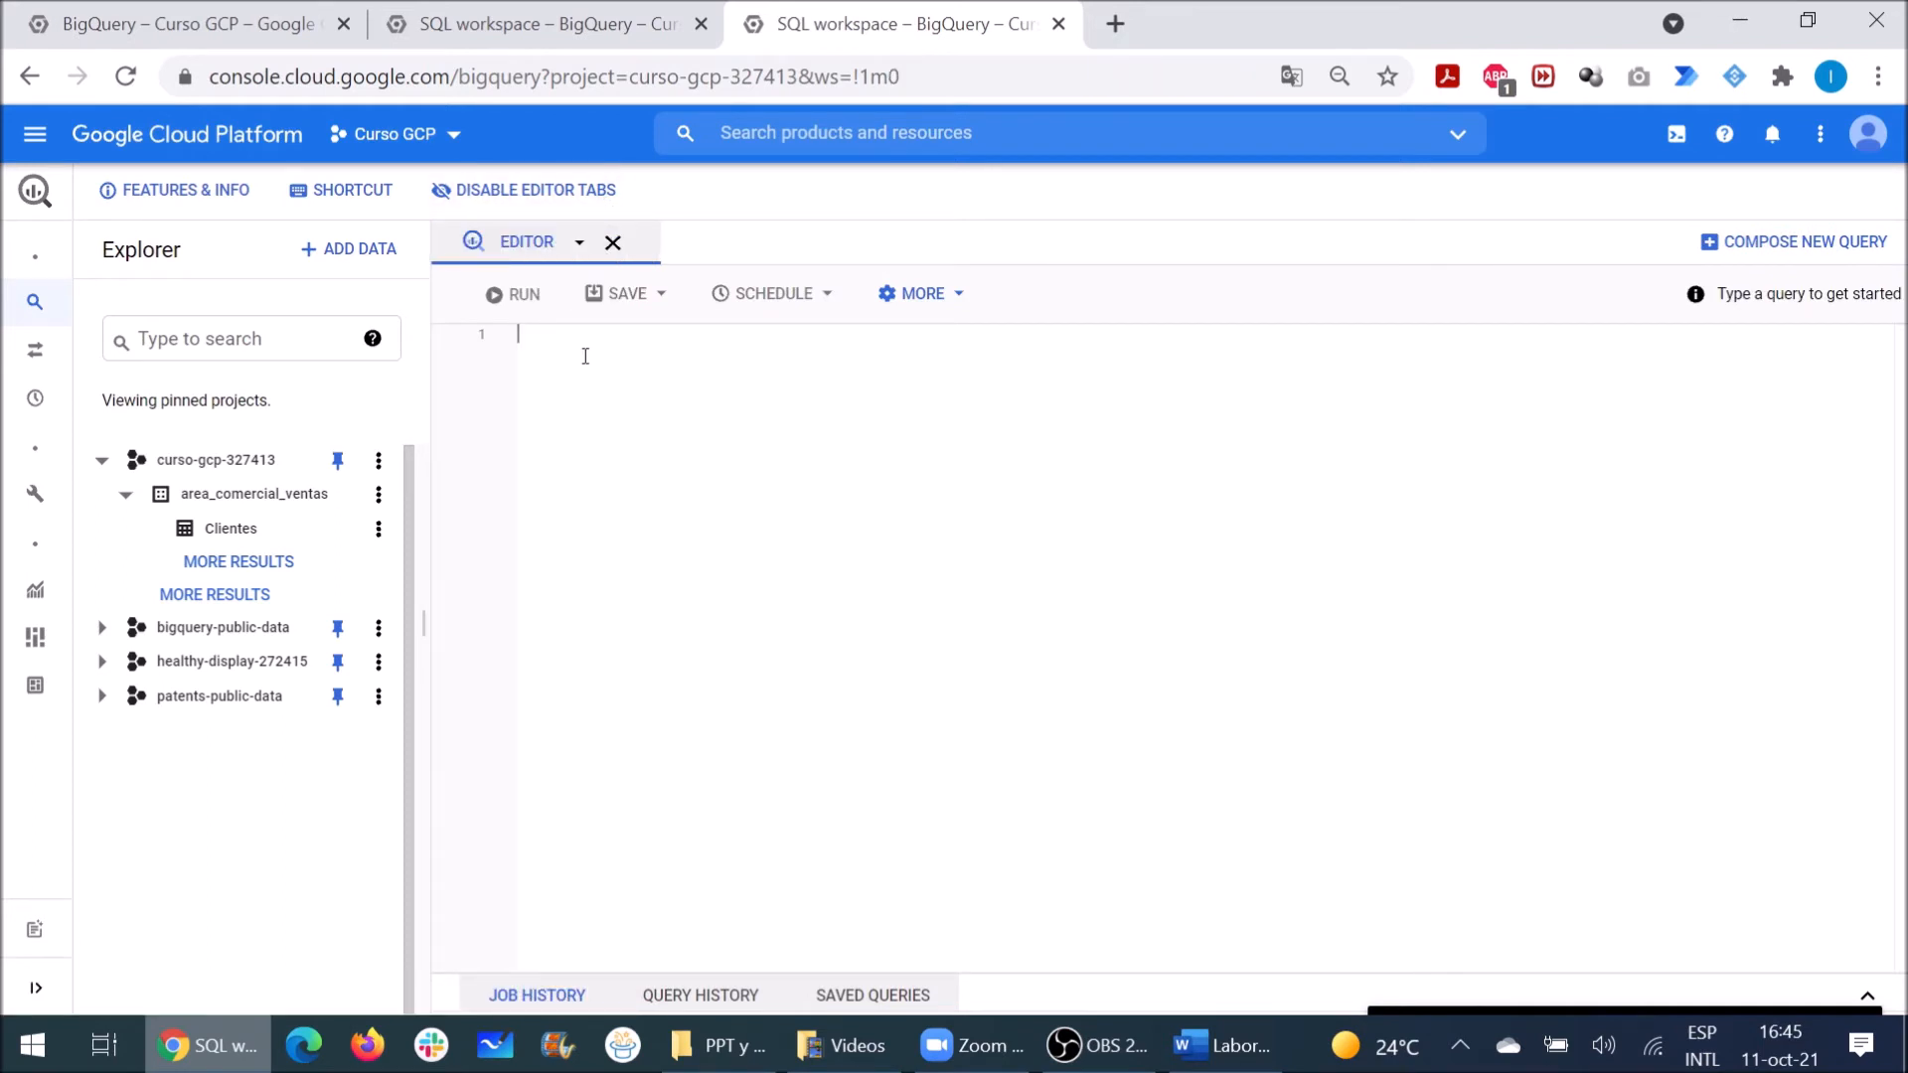
pyautogui.click(612, 242)
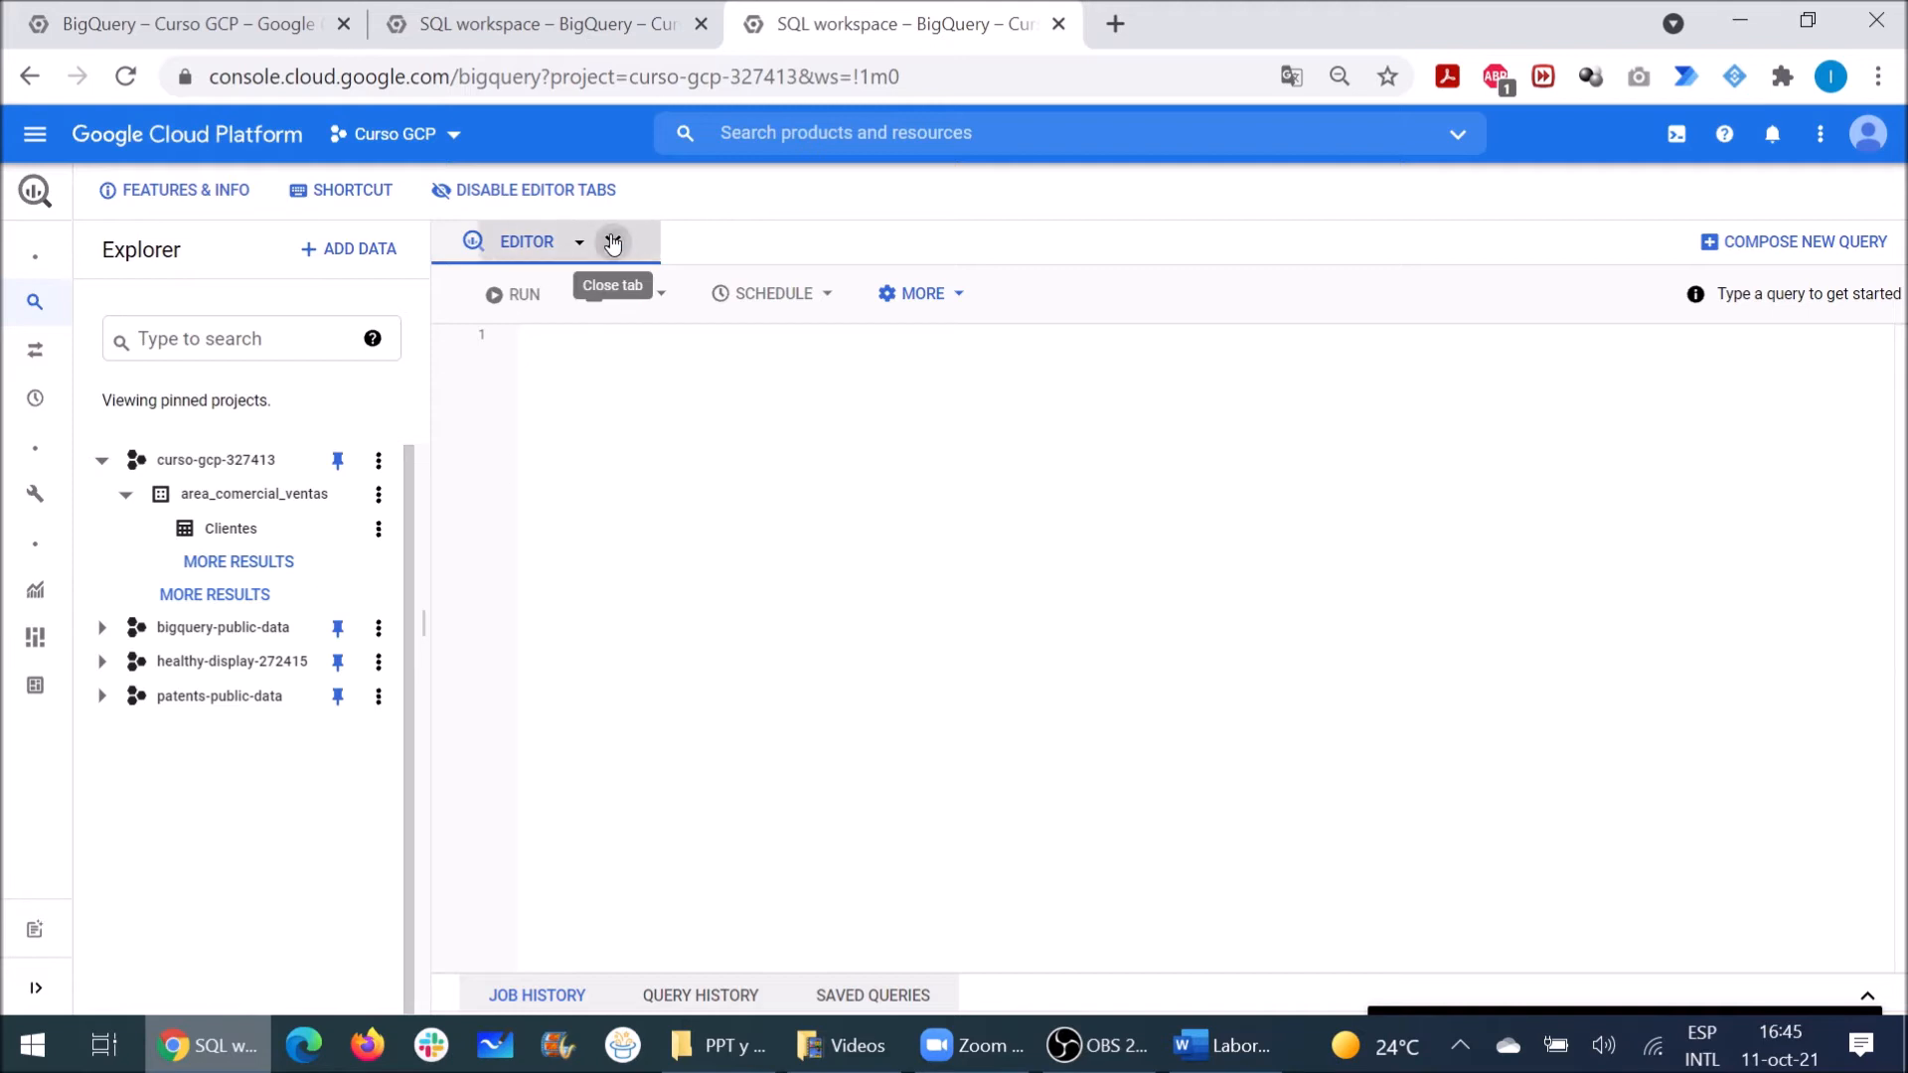
pyautogui.click(378, 534)
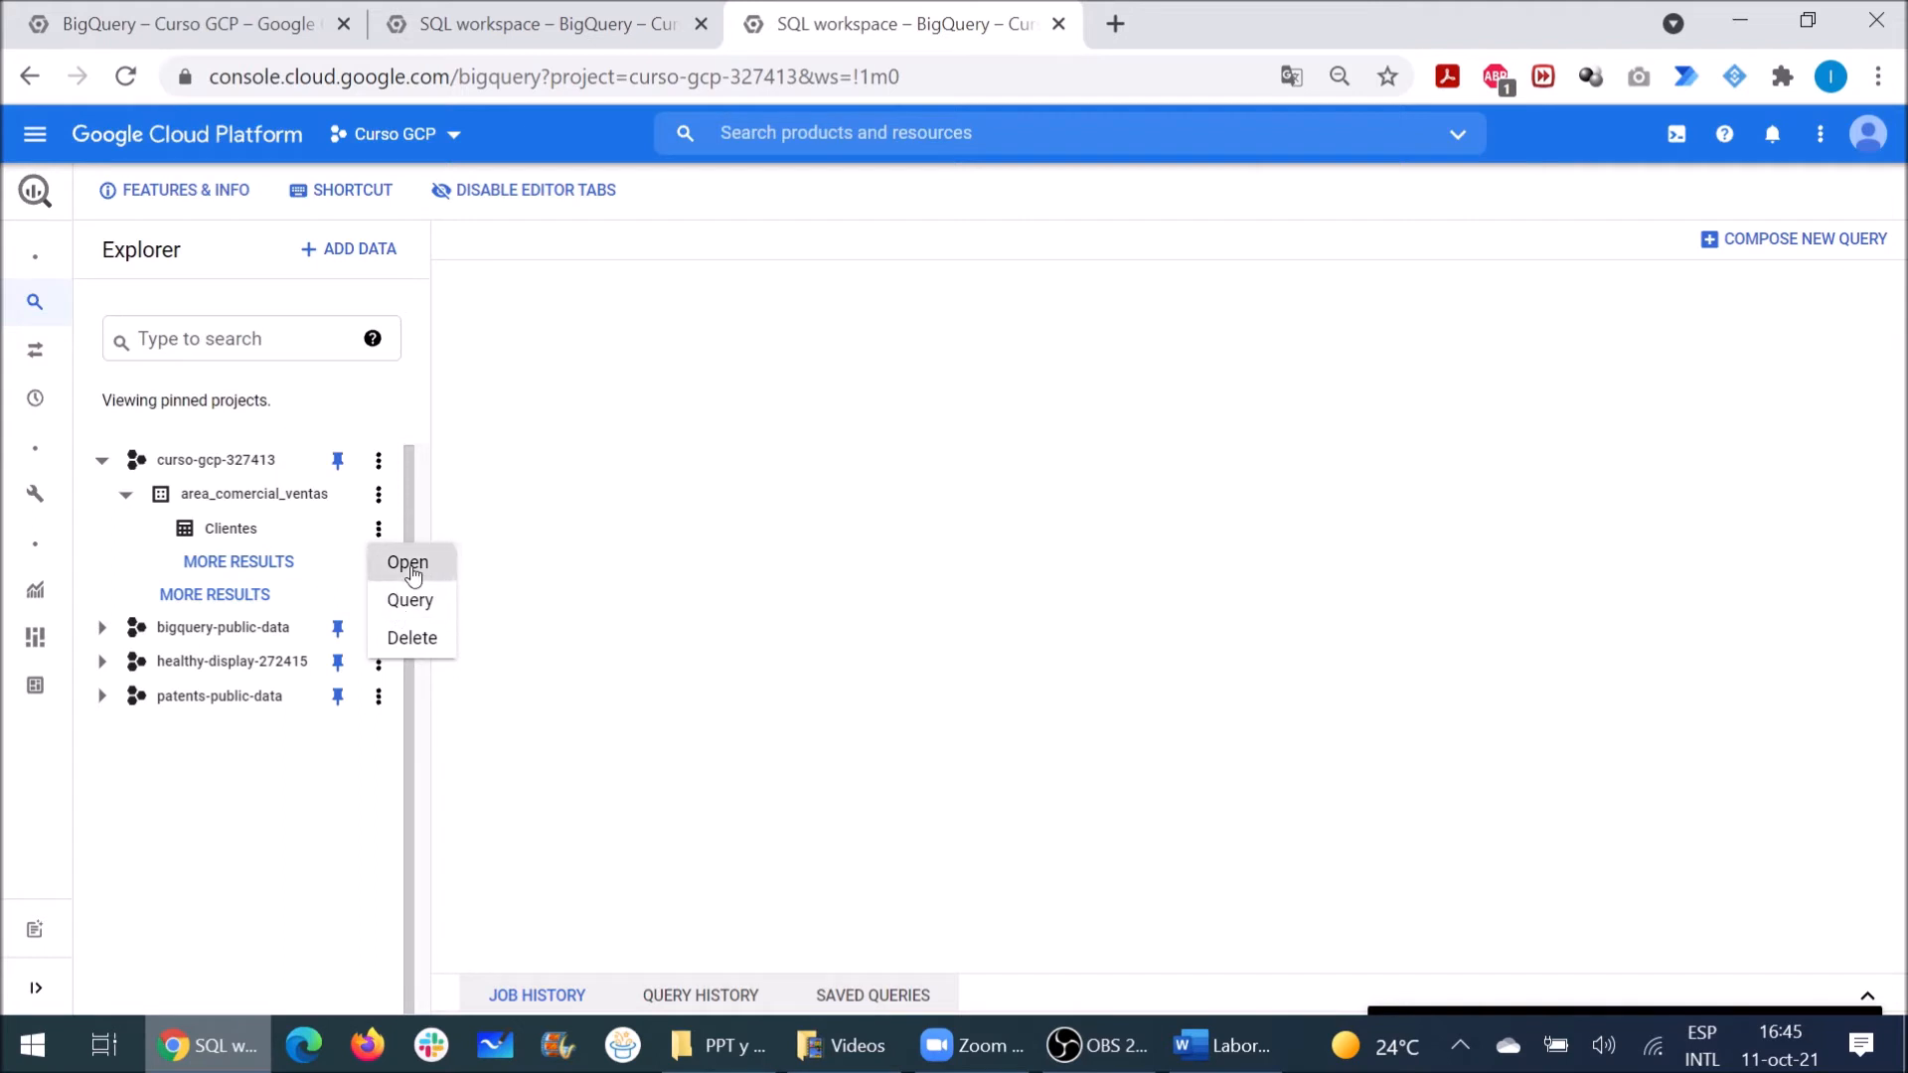
pyautogui.click(408, 567)
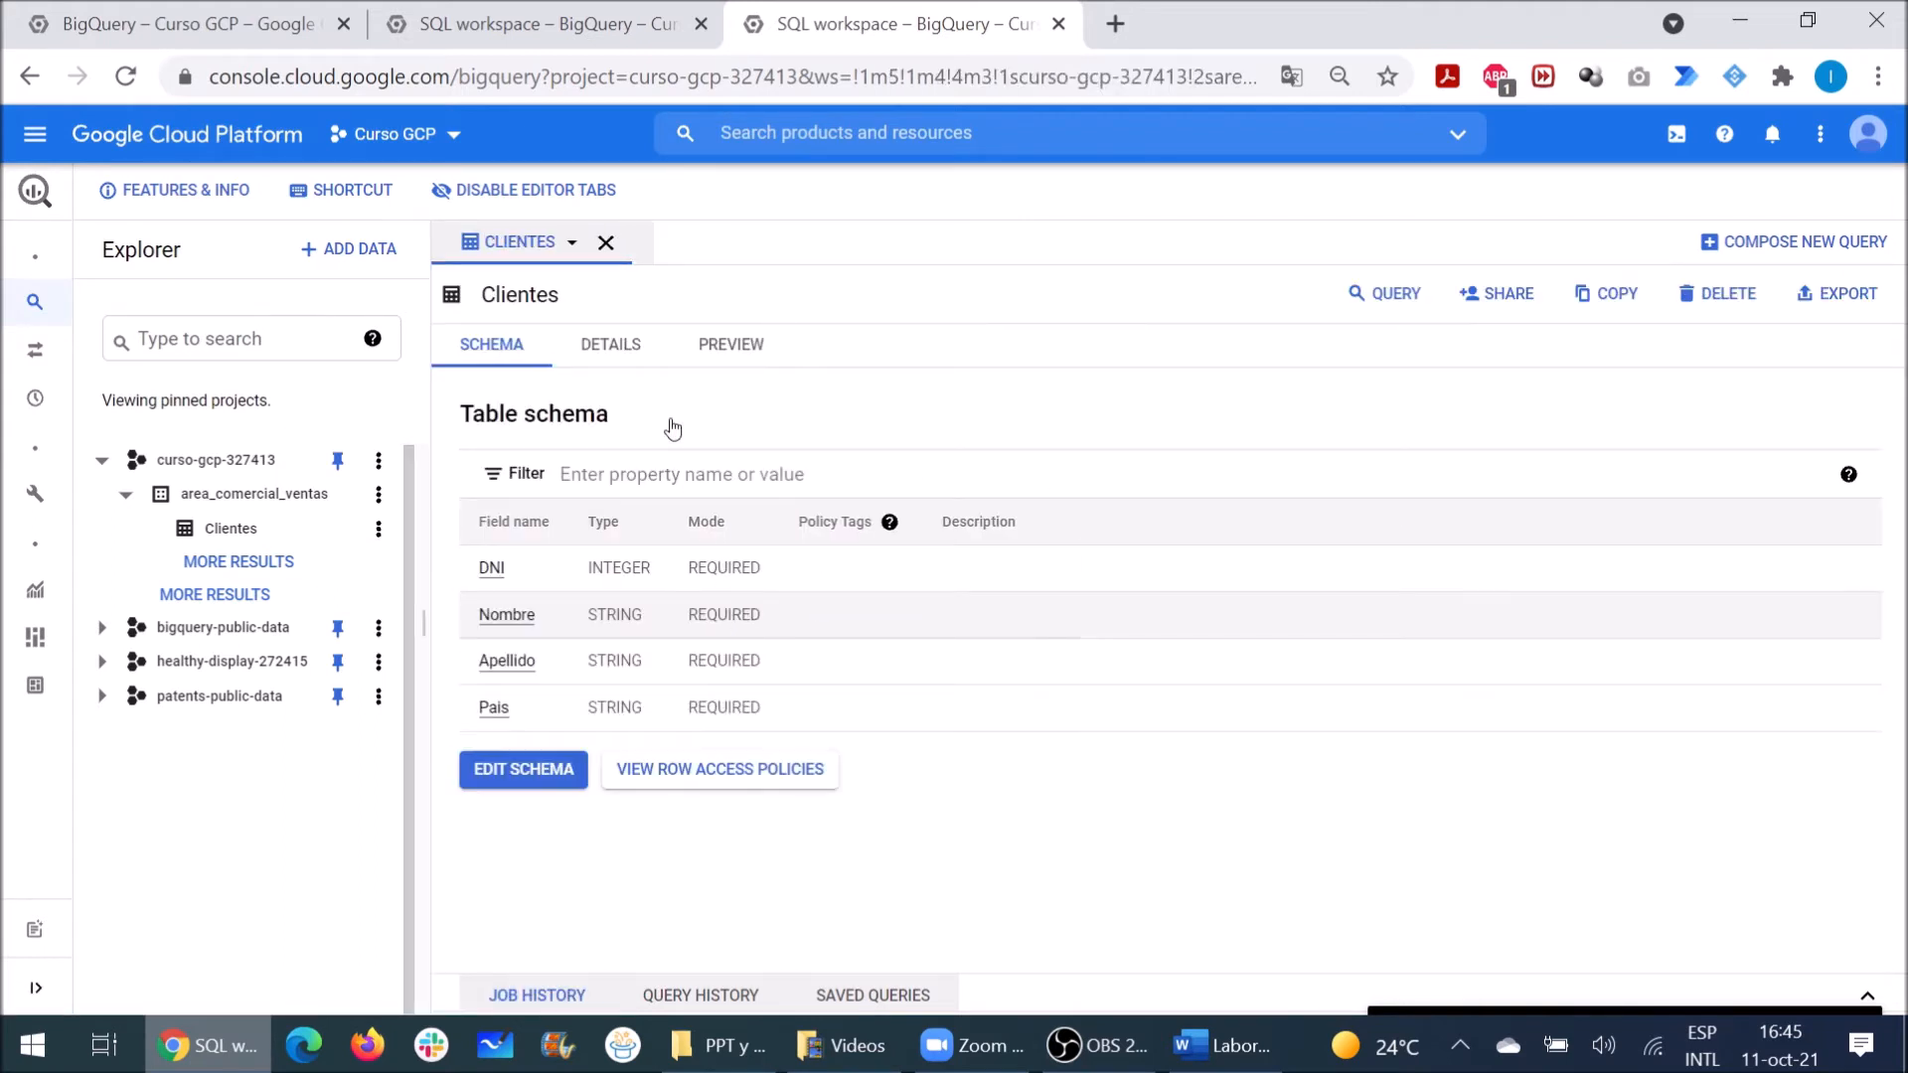
# Step: Open the Clientes schema editor, close it without changes, and close the table tab
pyautogui.moveTo(496, 294); pyautogui.dragTo(537, 296)
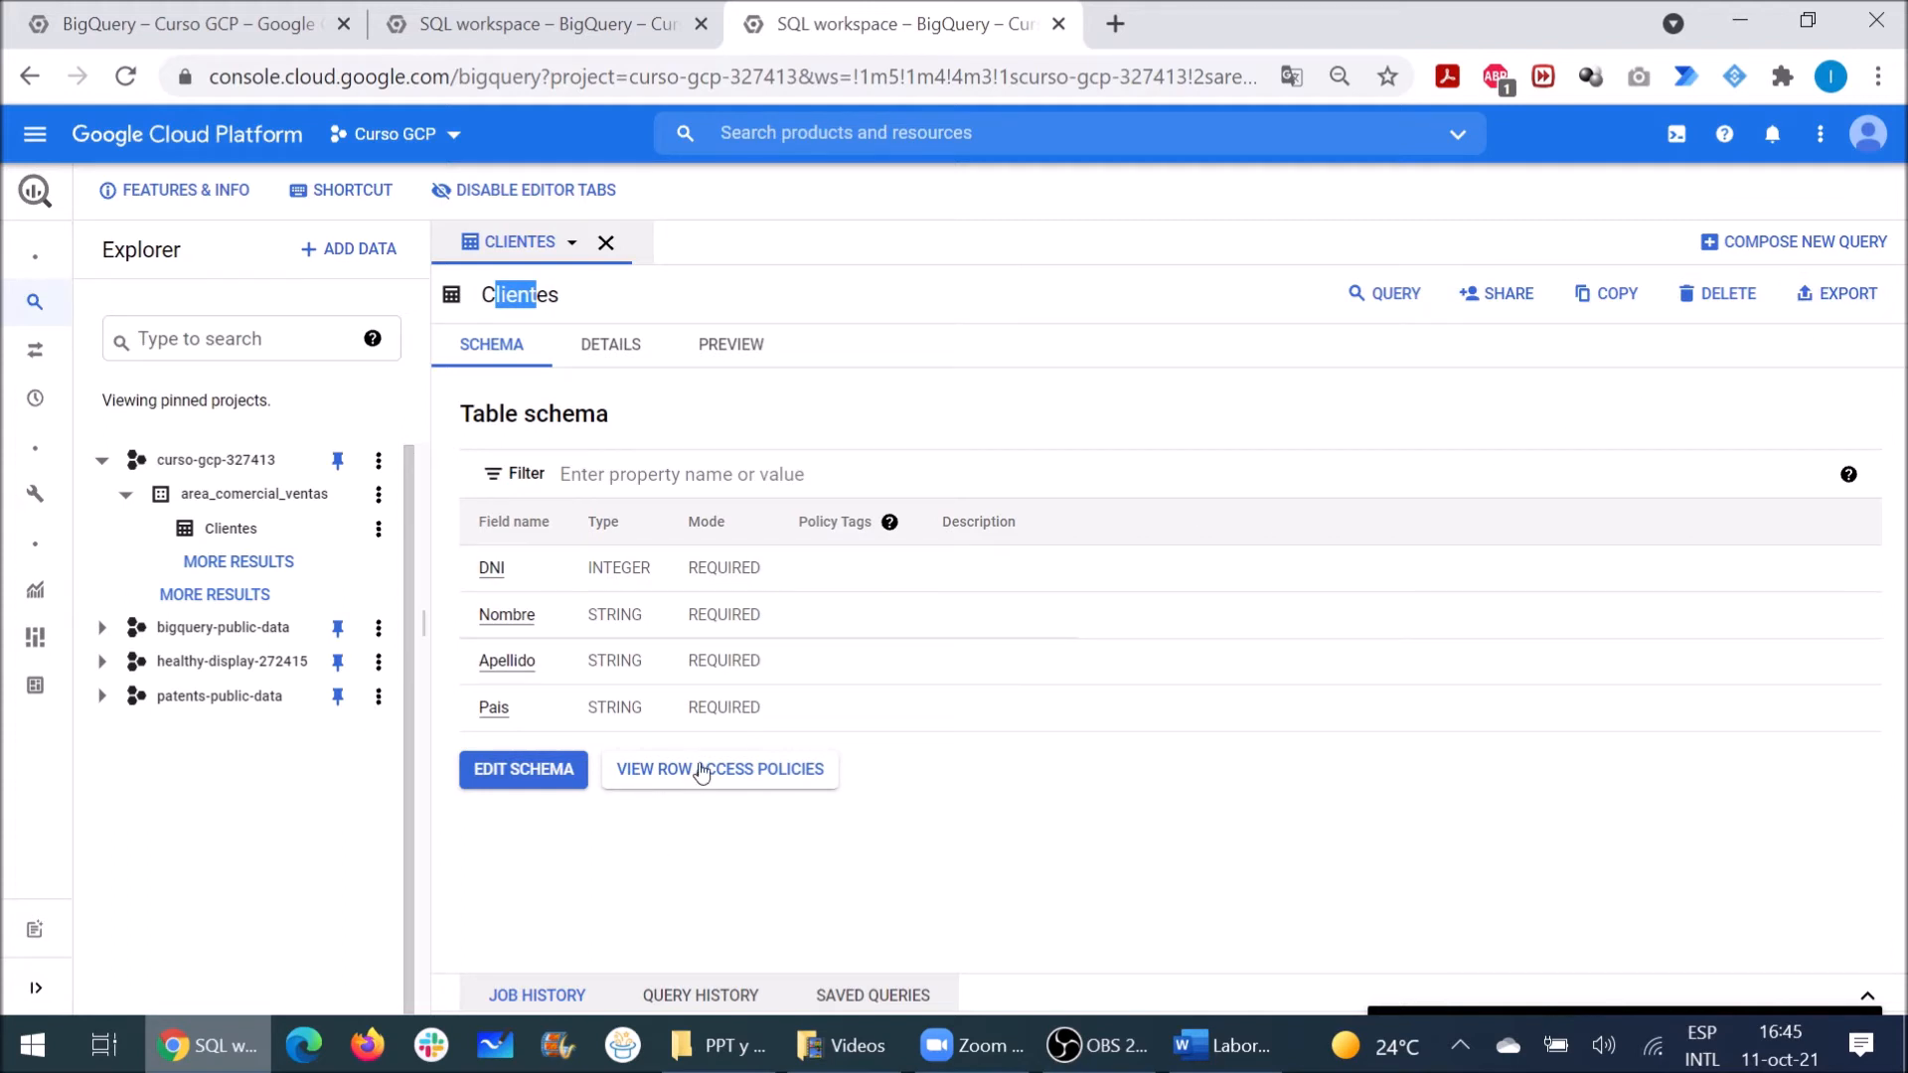
pyautogui.click(548, 780)
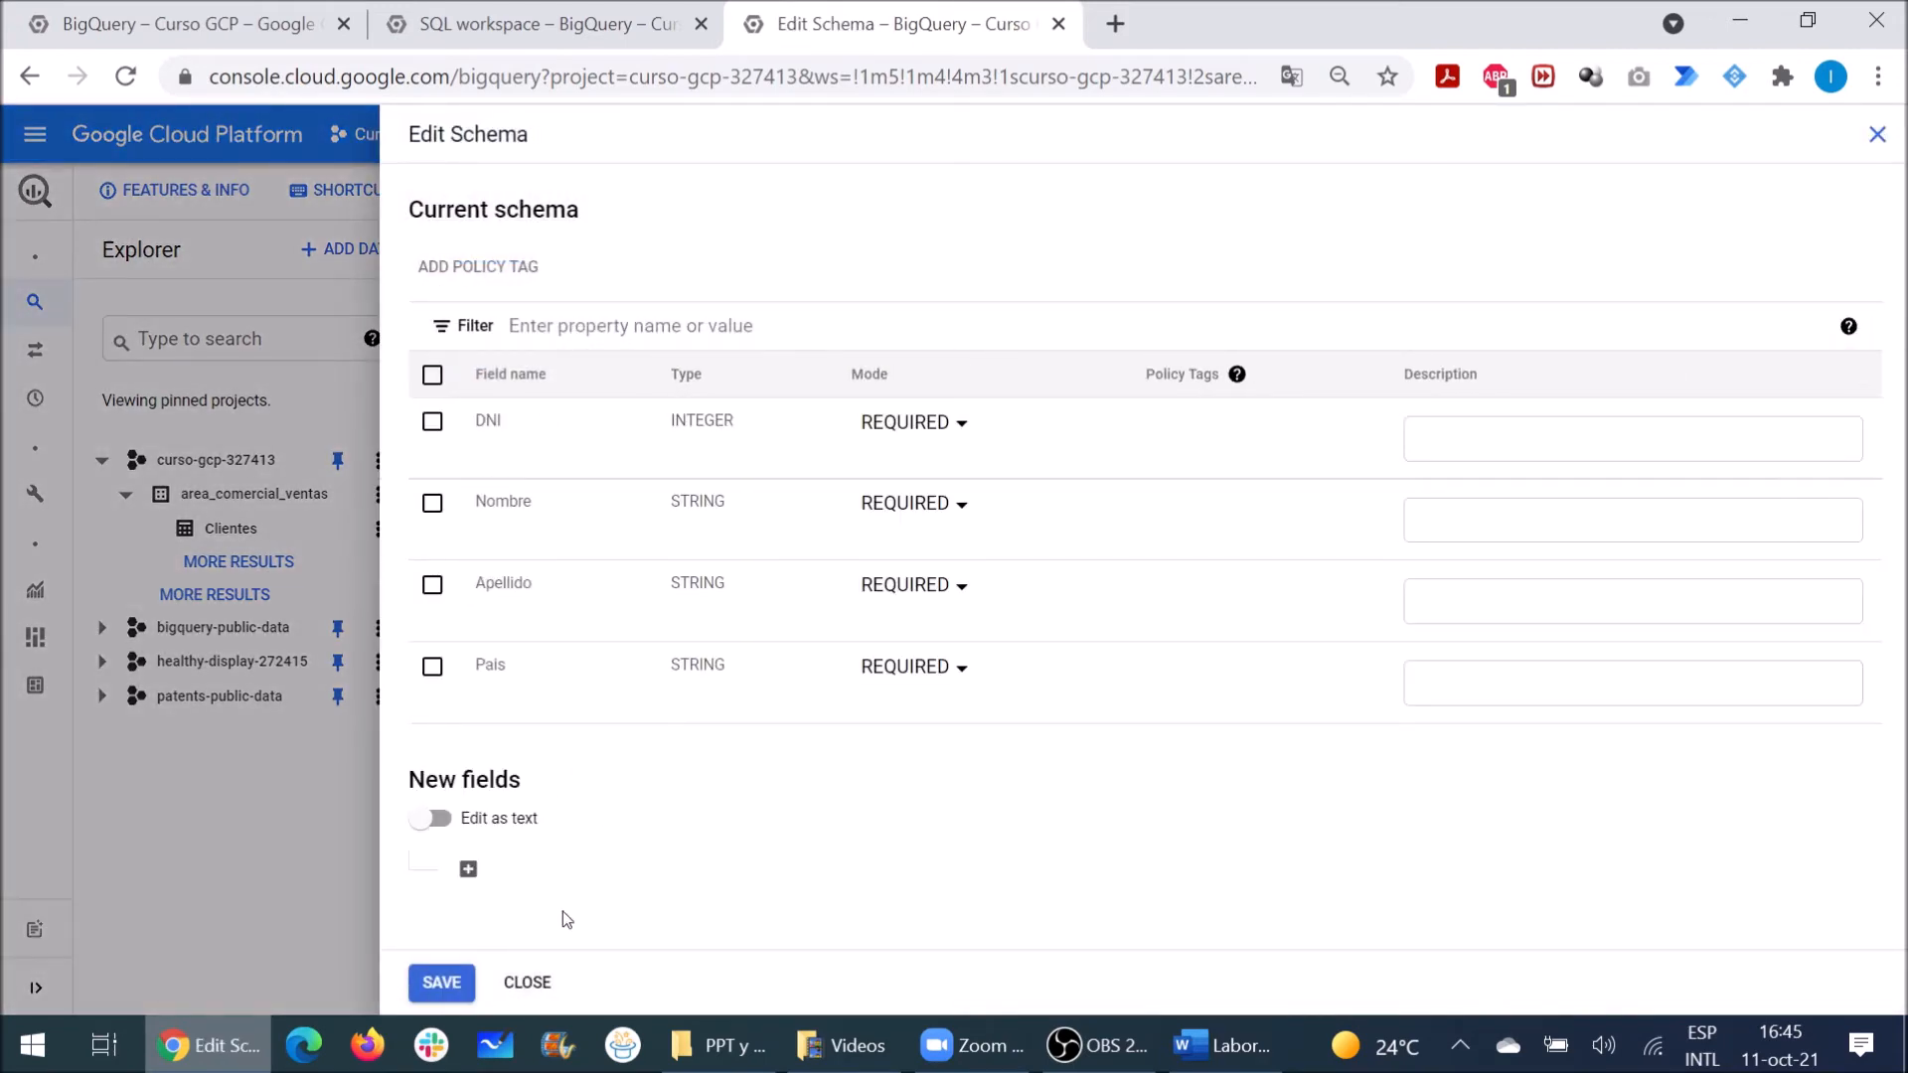
pyautogui.click(527, 983)
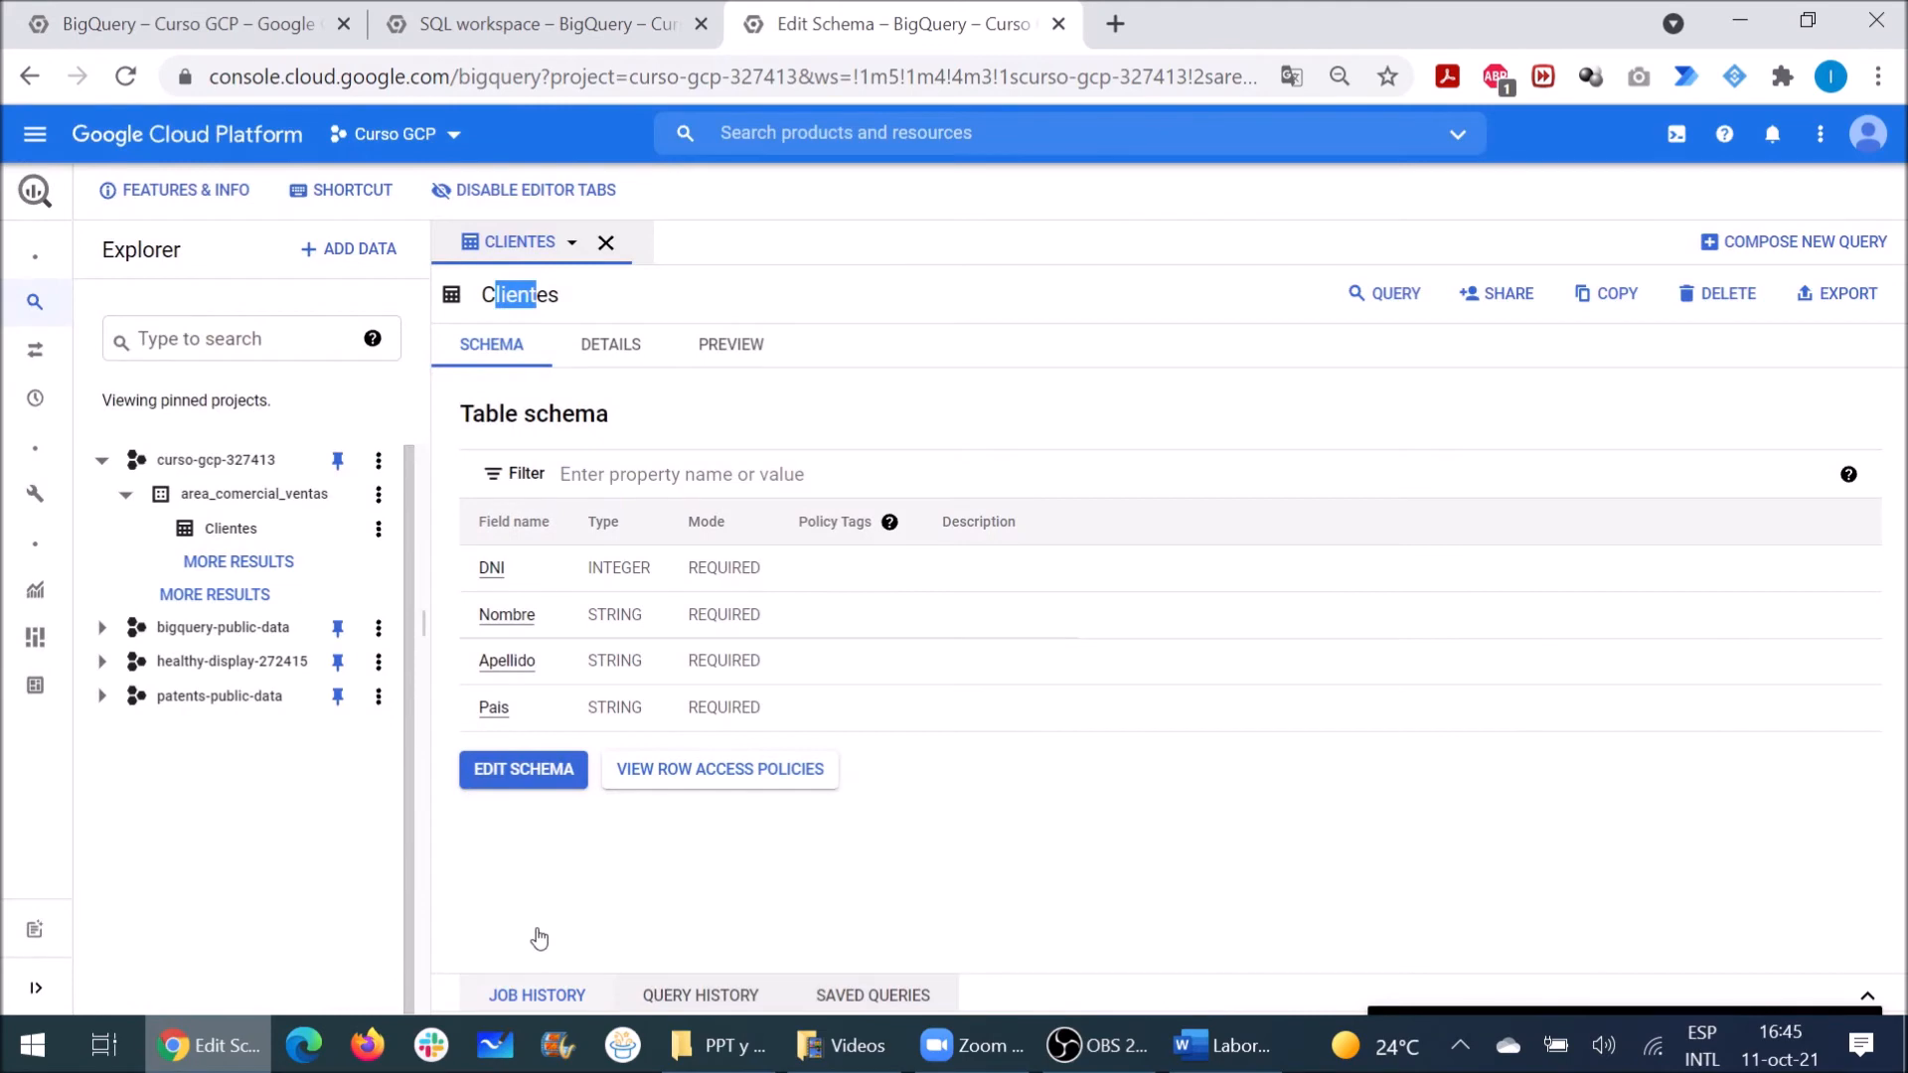
pyautogui.click(605, 243)
pyautogui.click(379, 528)
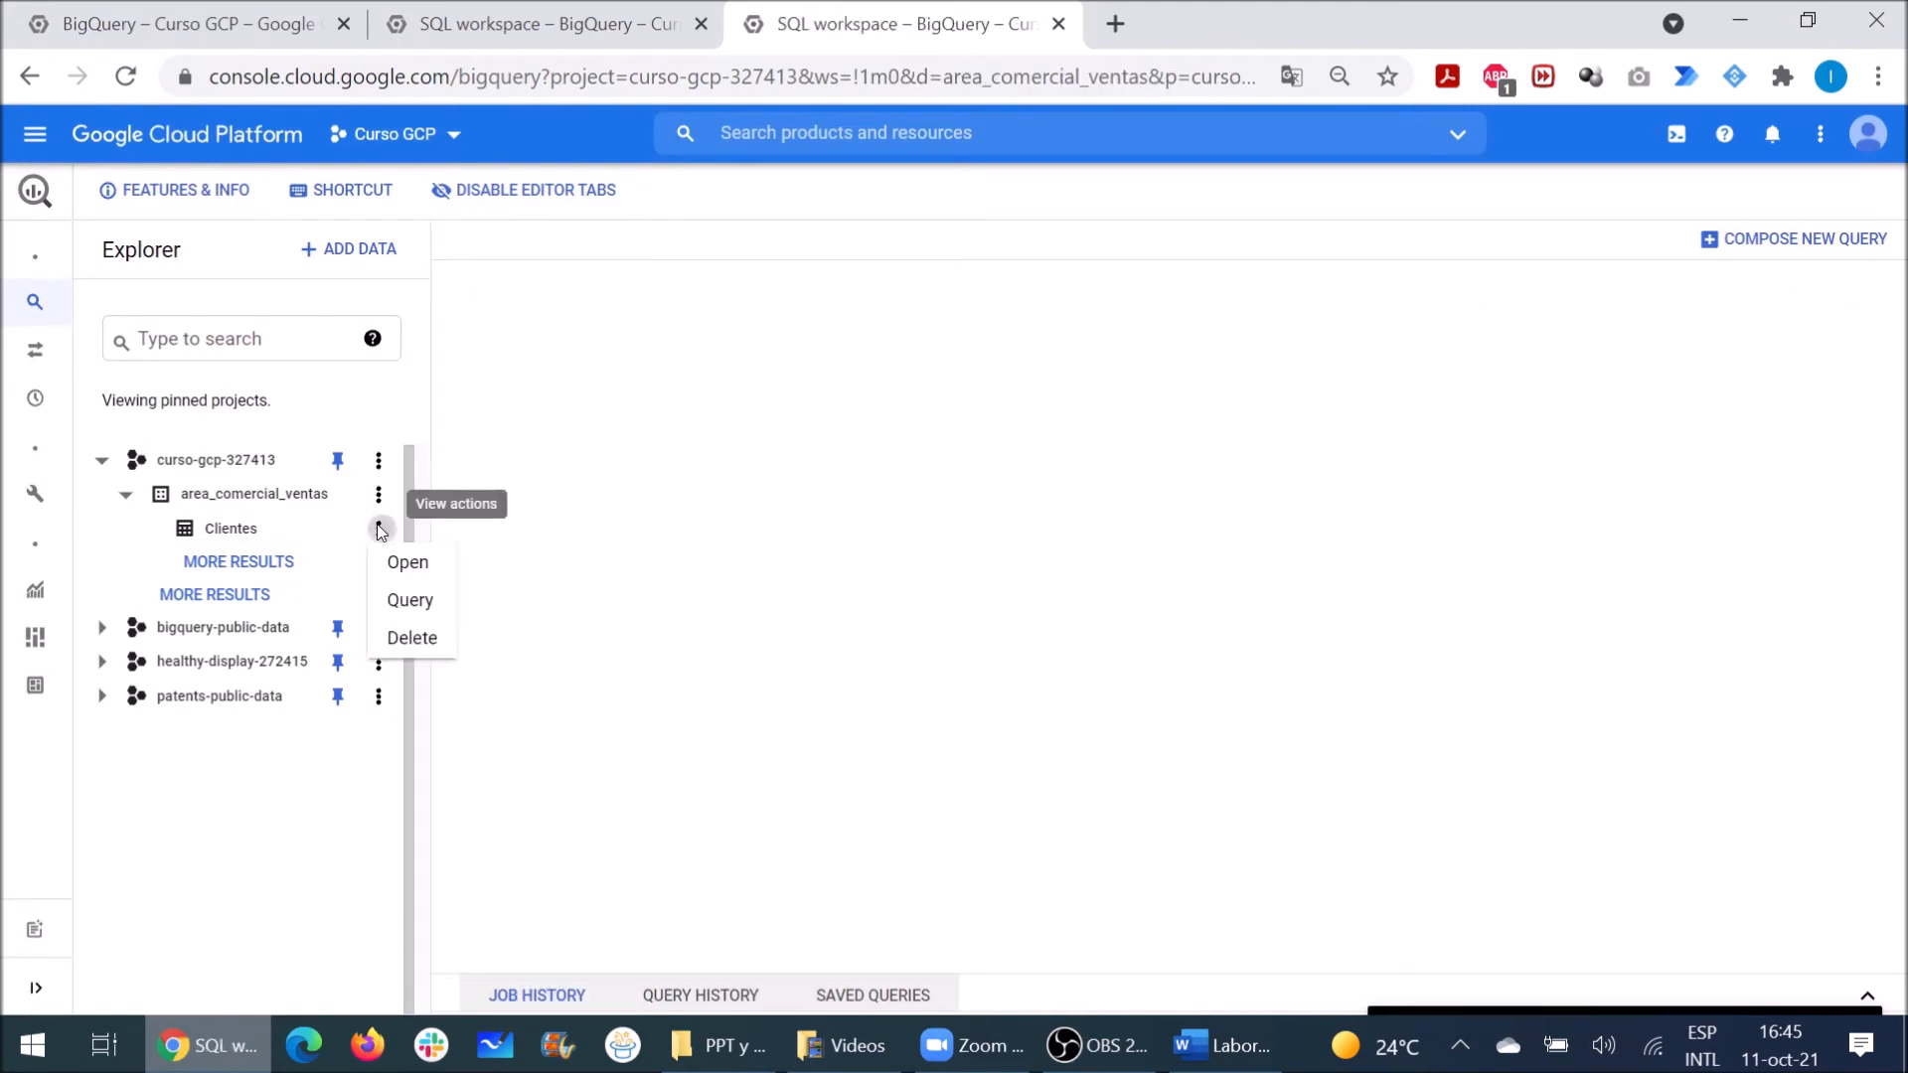
# Step: Run SELECT * on the Clientes table, which returns no rows
pyautogui.click(406, 598)
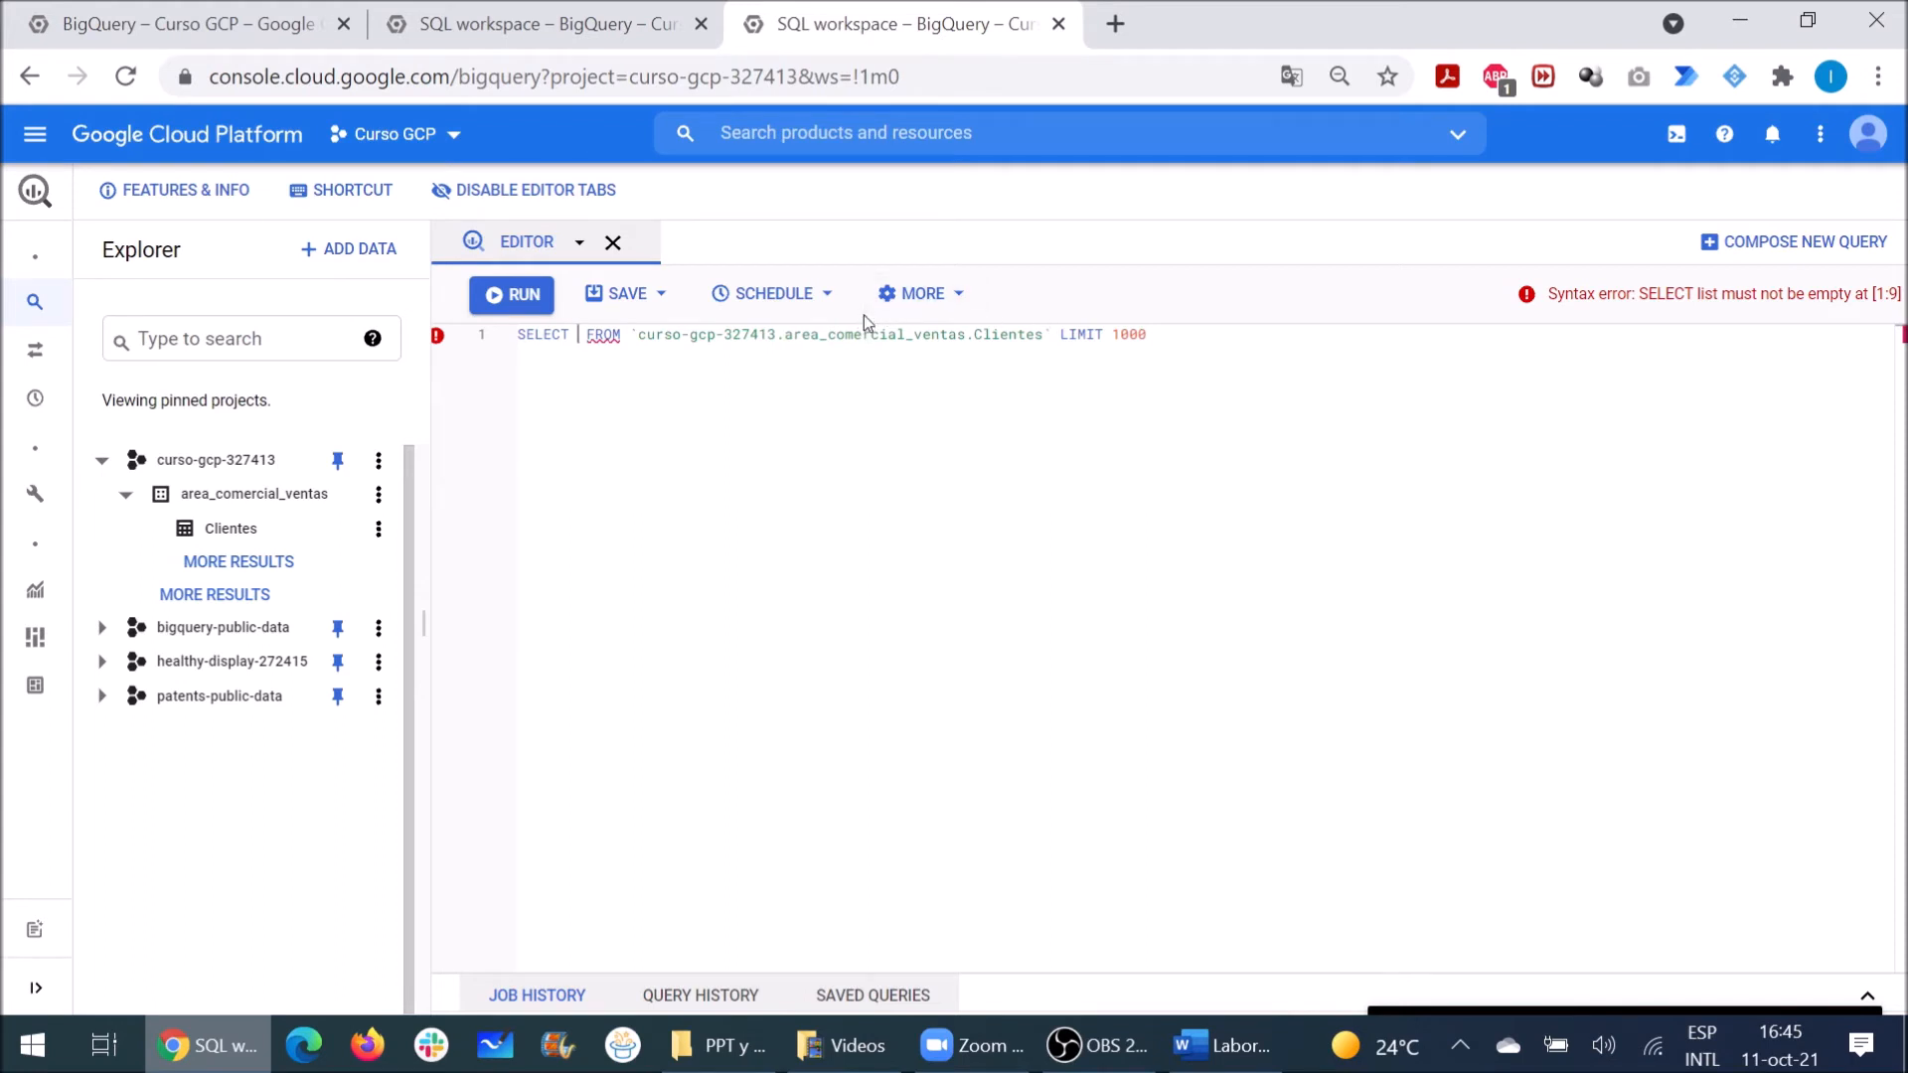
pyautogui.write('*')
pyautogui.click(519, 297)
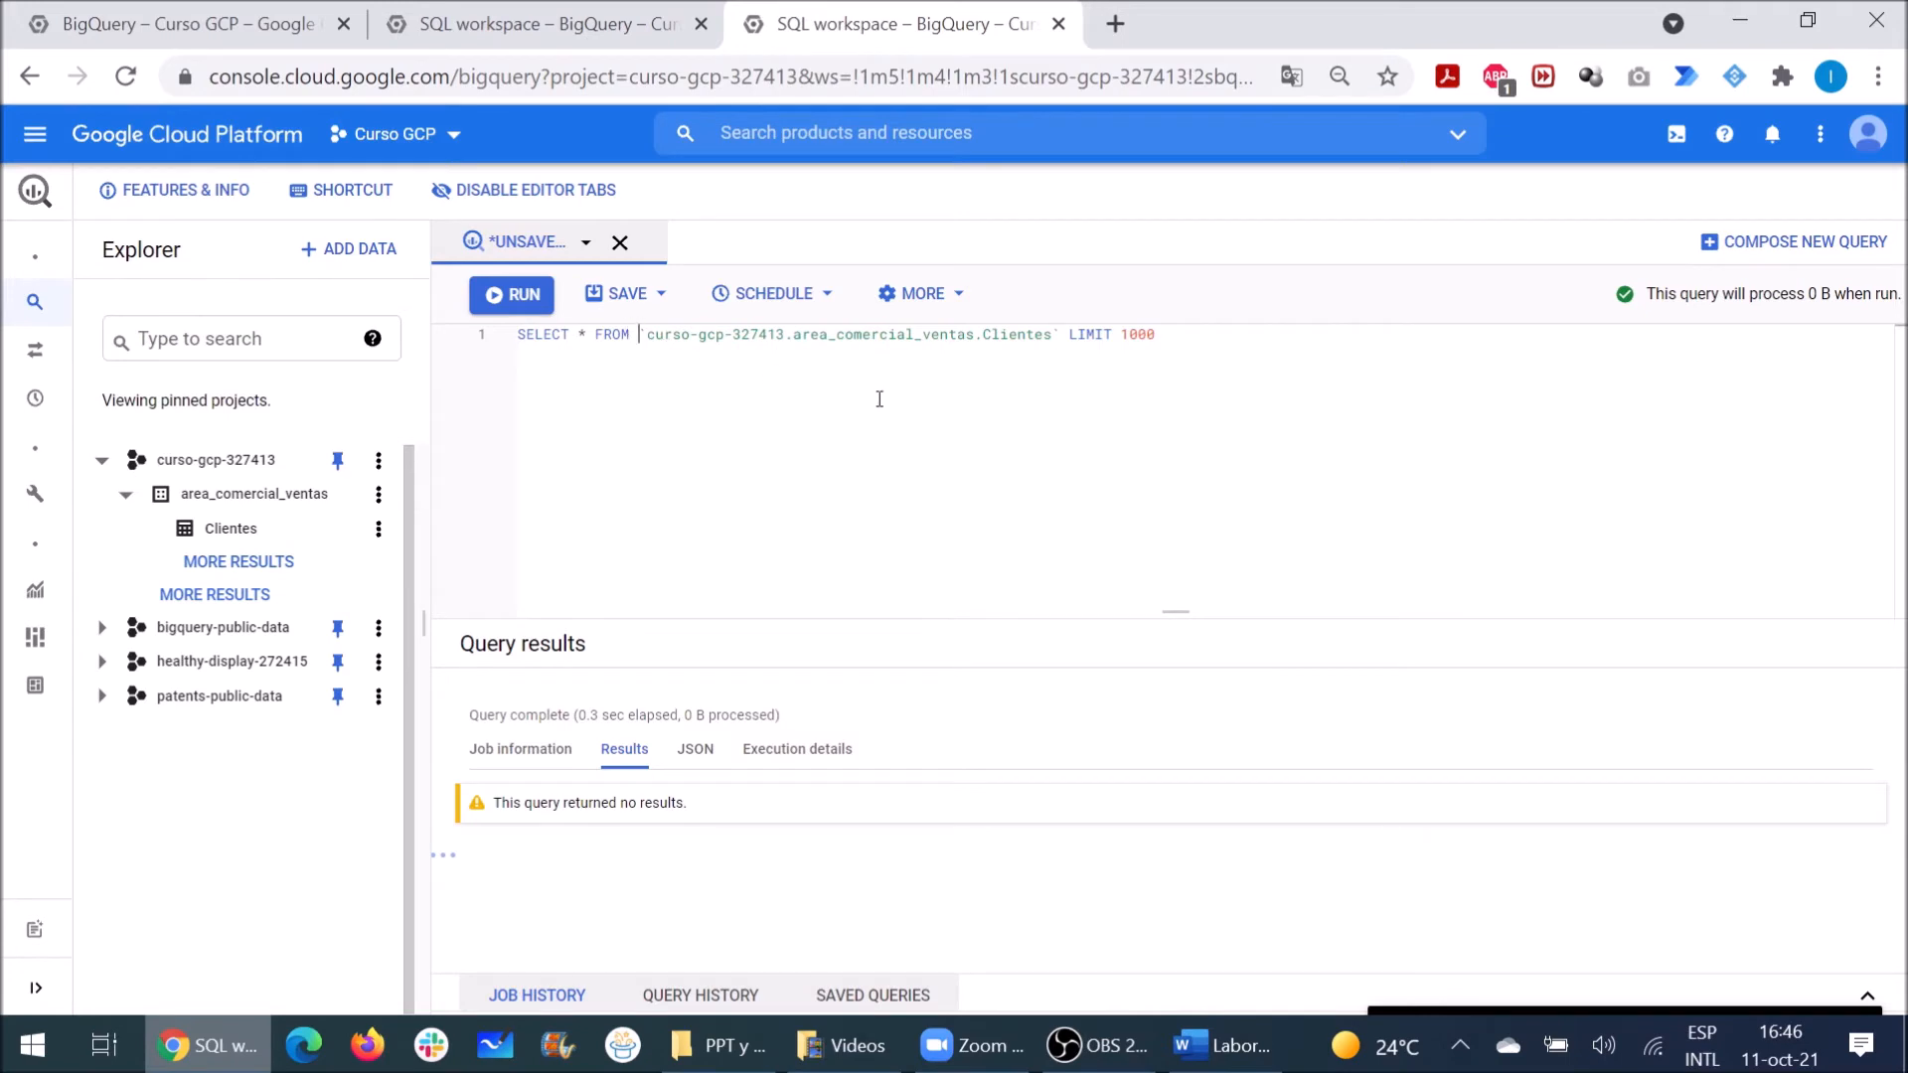
# Step: Replace SELECT * FROM with INSERT INTO before the Clientes table reference
pyautogui.press('Return')
pyautogui.press('Return')
pyautogui.press('Return')
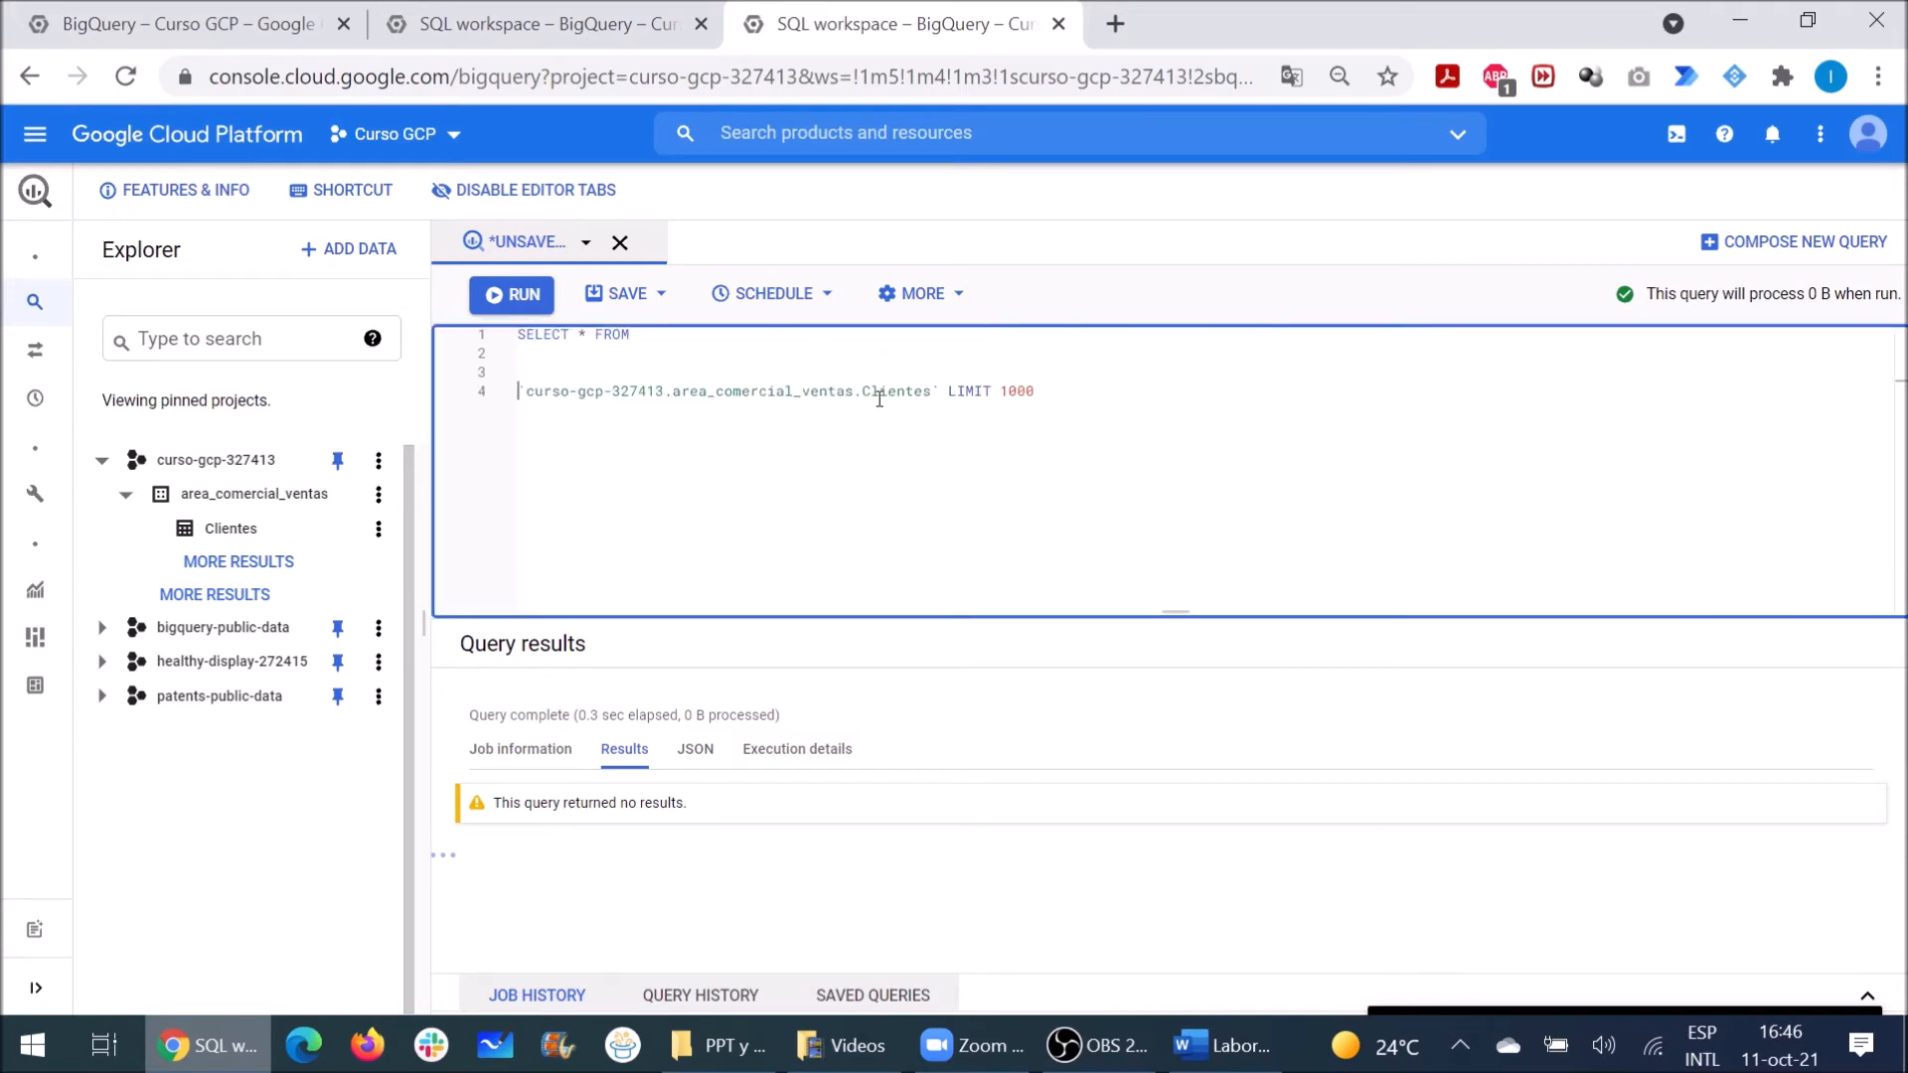
pyautogui.press('Up')
pyautogui.press('Up')
pyautogui.press('Up')
pyautogui.hotkey('shift', 'Down')
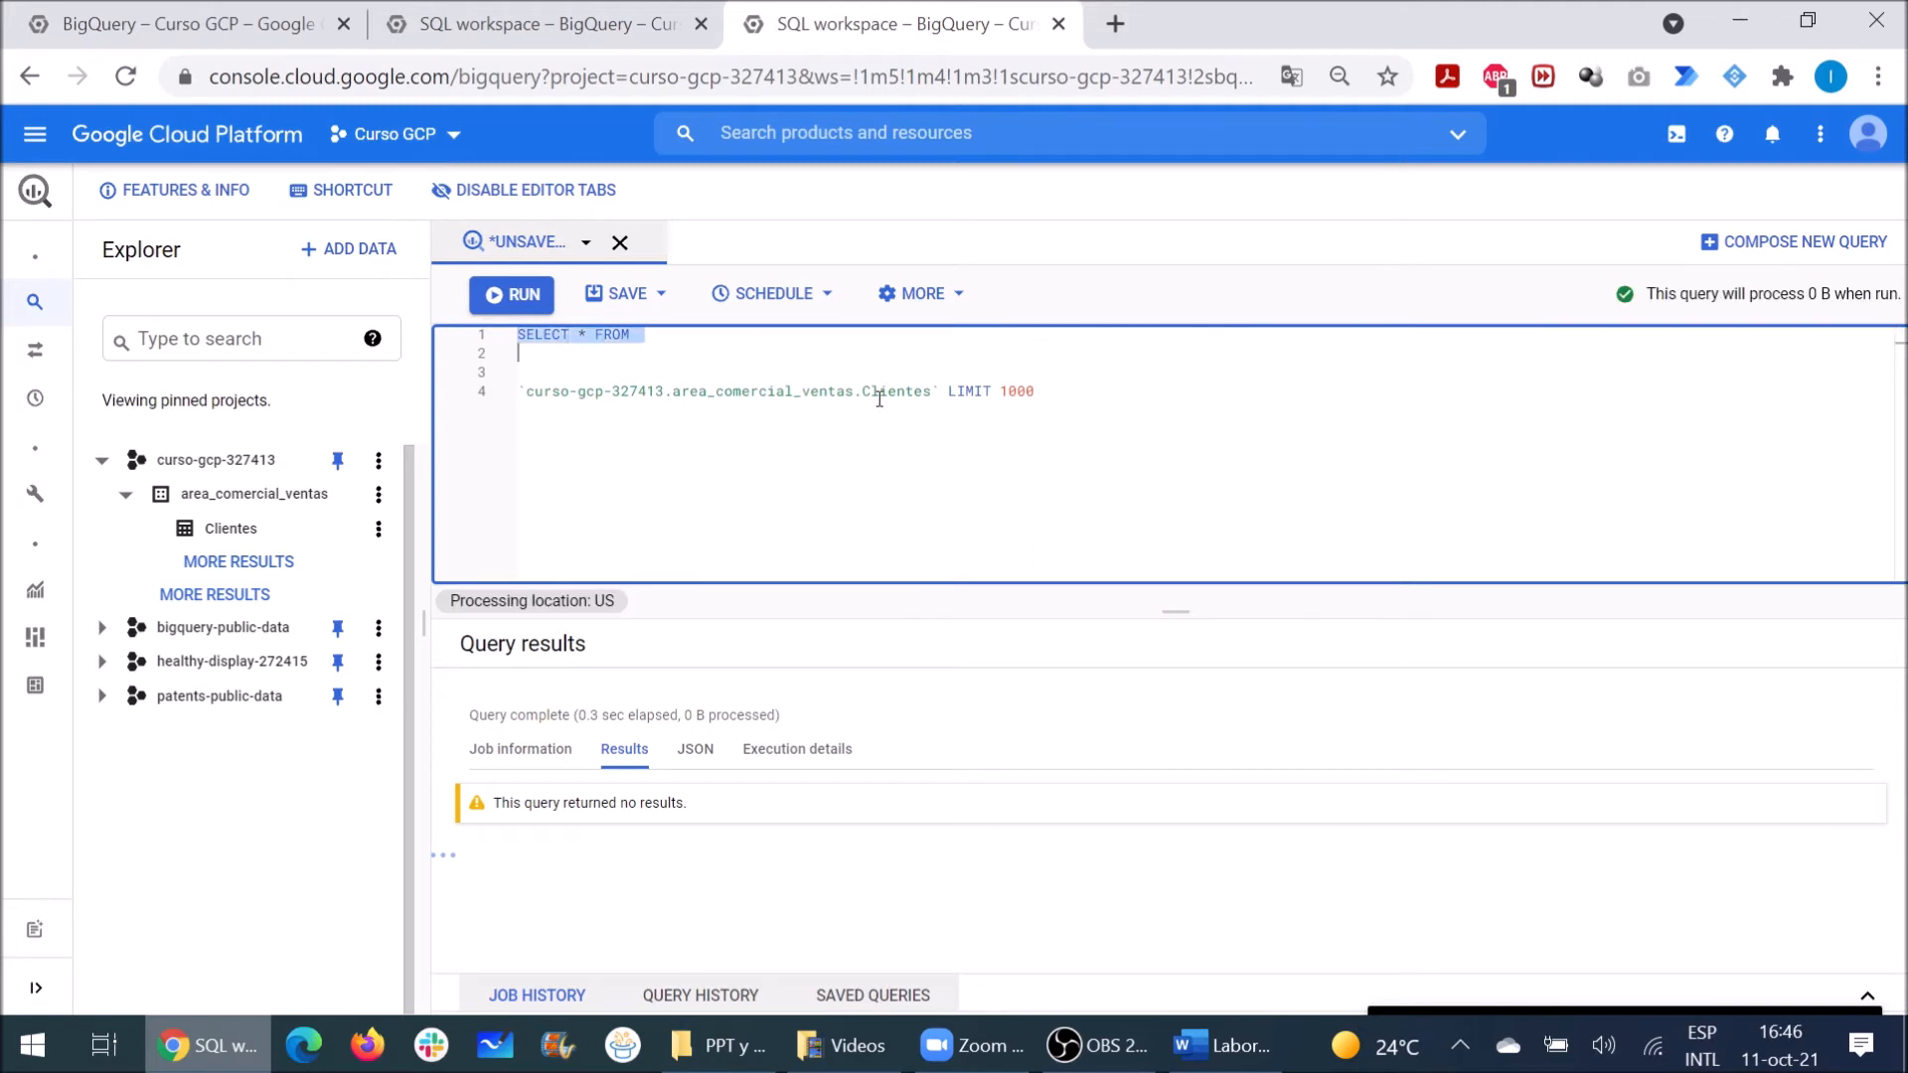
pyautogui.press('BackSpace')
pyautogui.write('insert i')
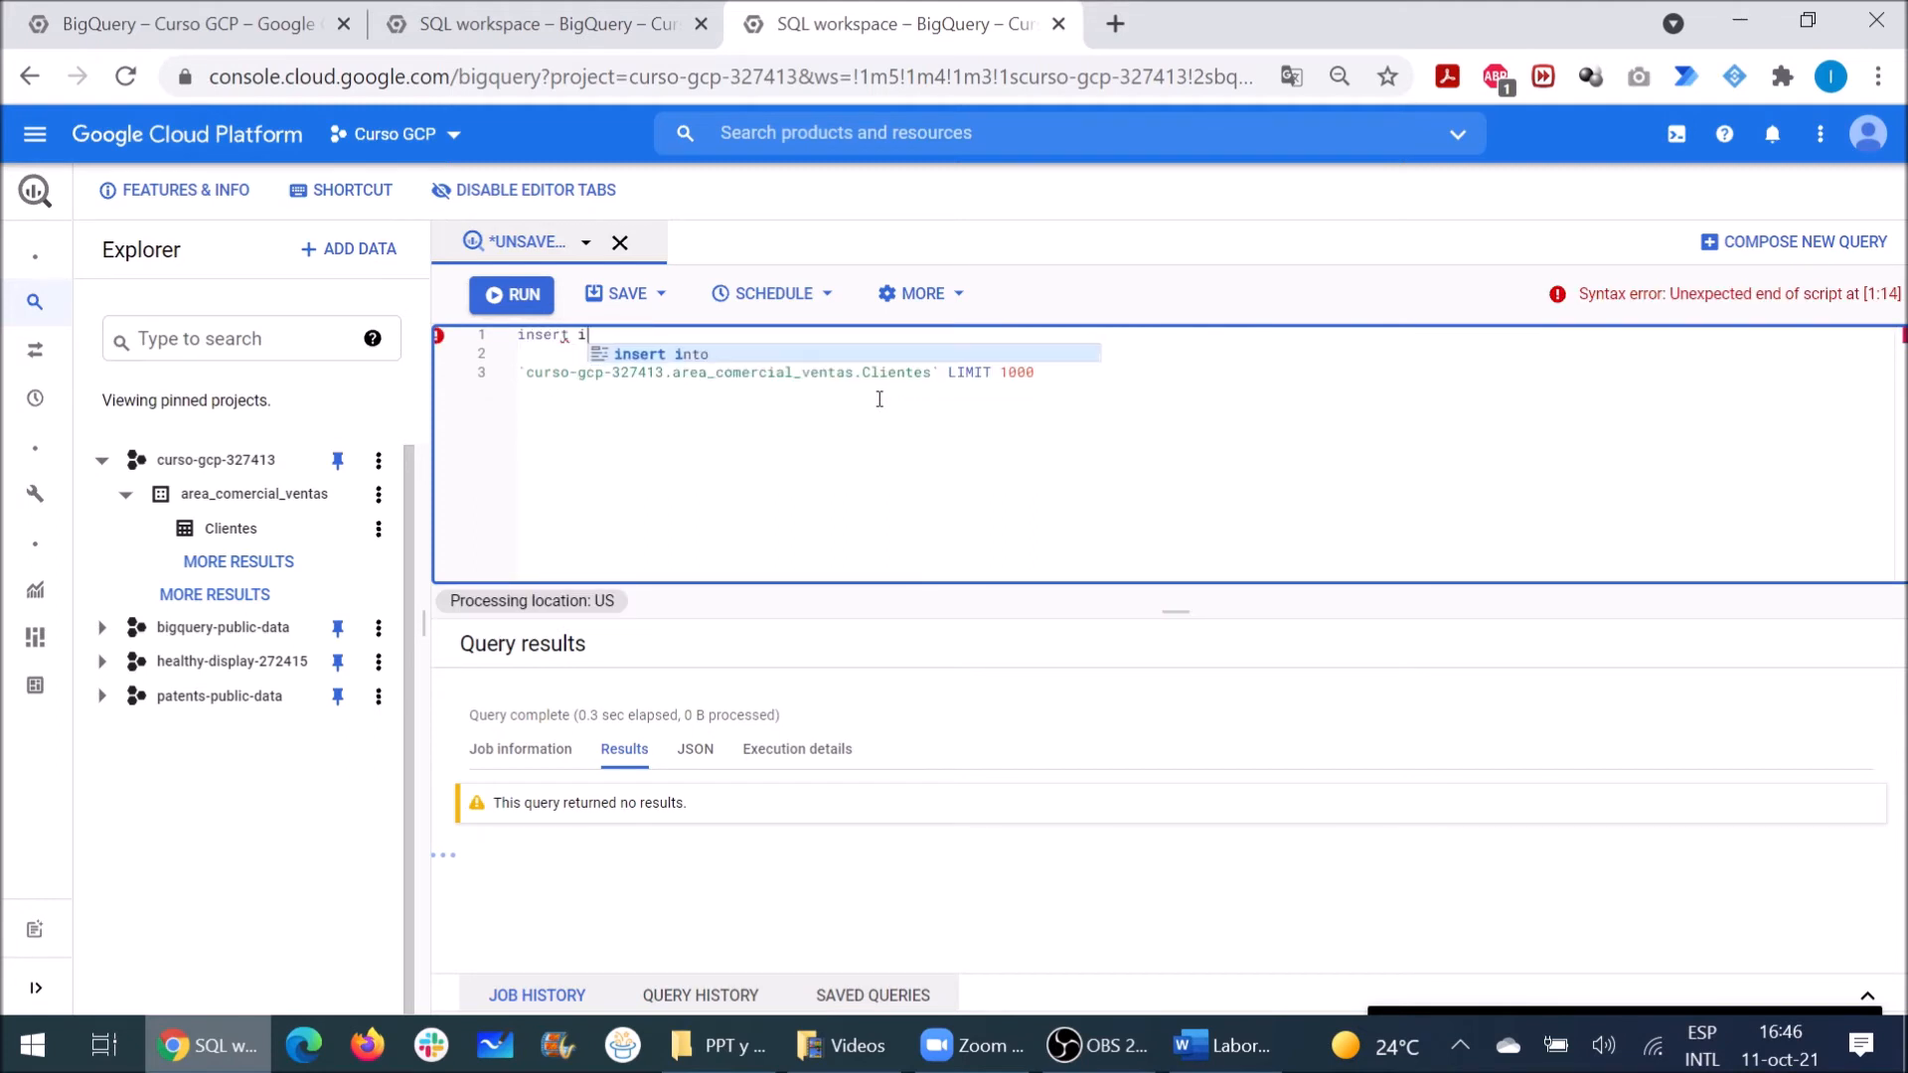
pyautogui.write('to')
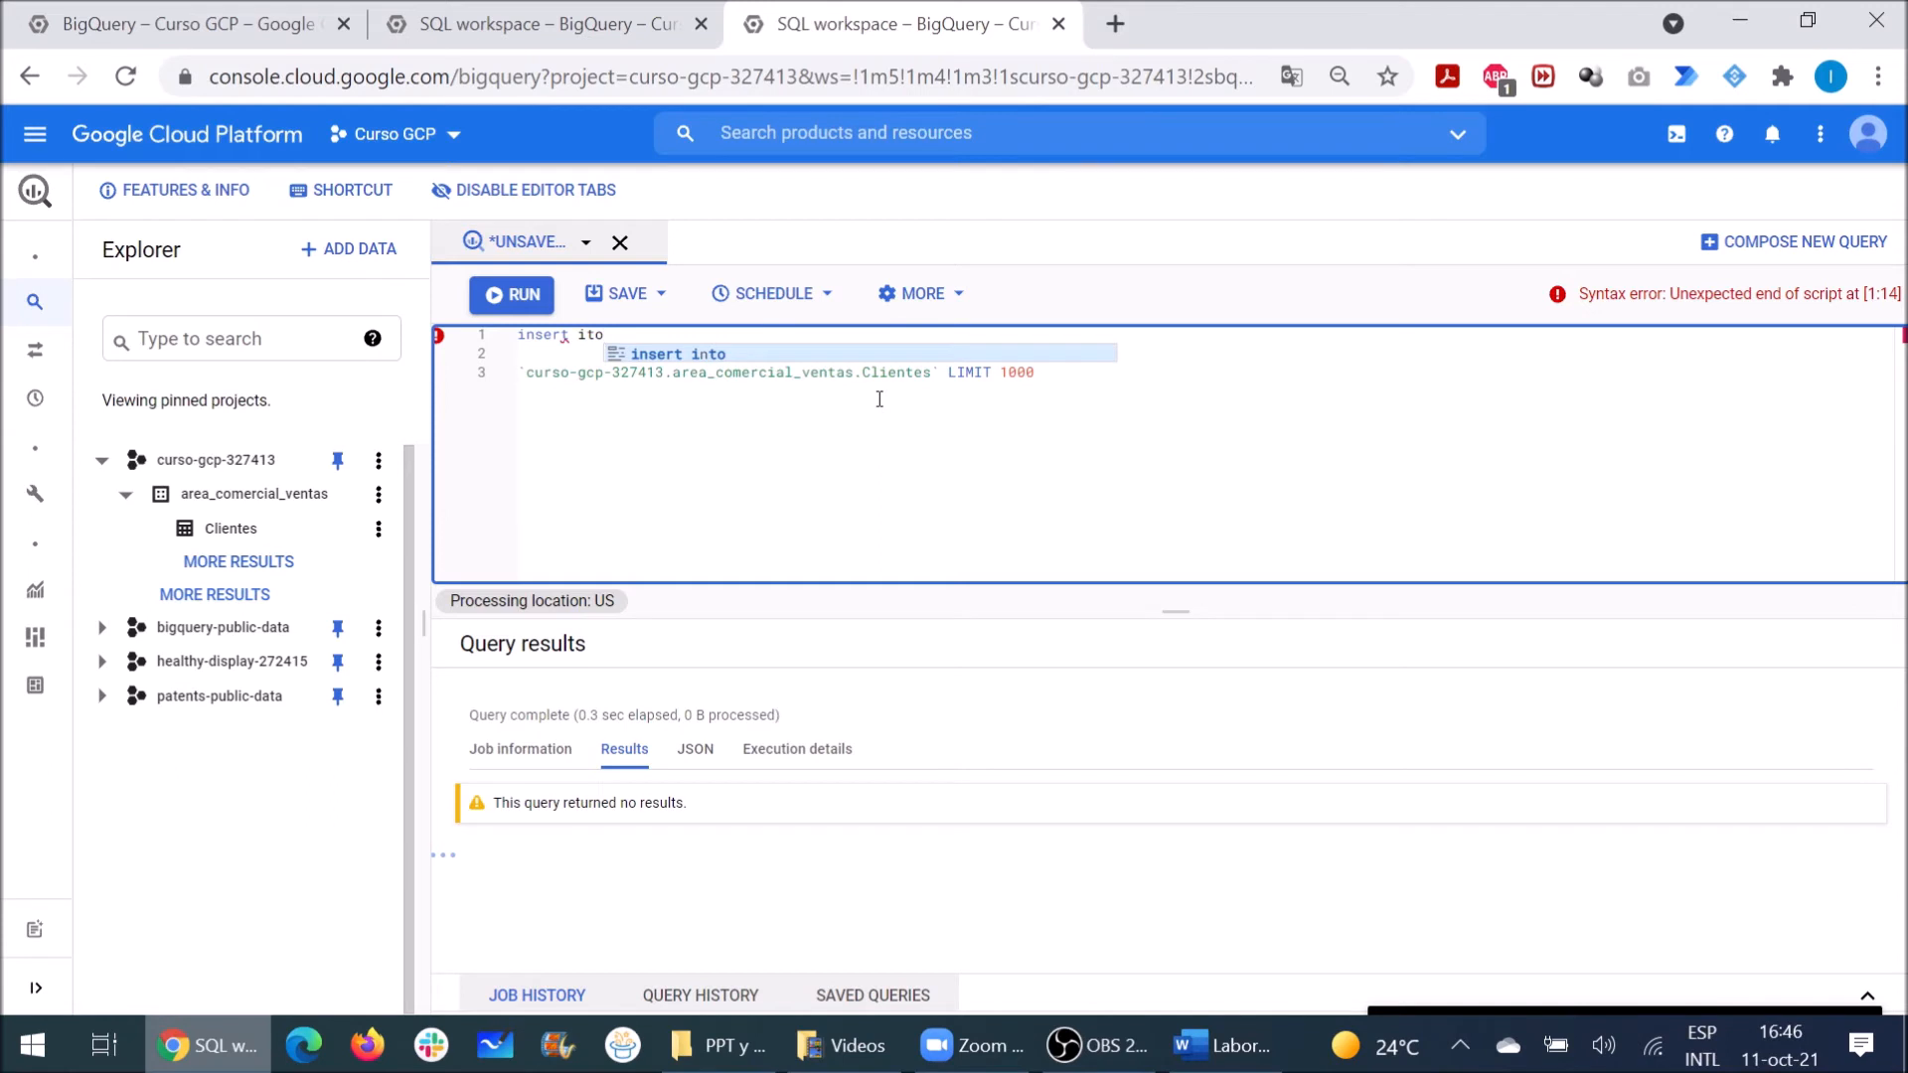
pyautogui.press('BackSpace')
pyautogui.press('BackSpace')
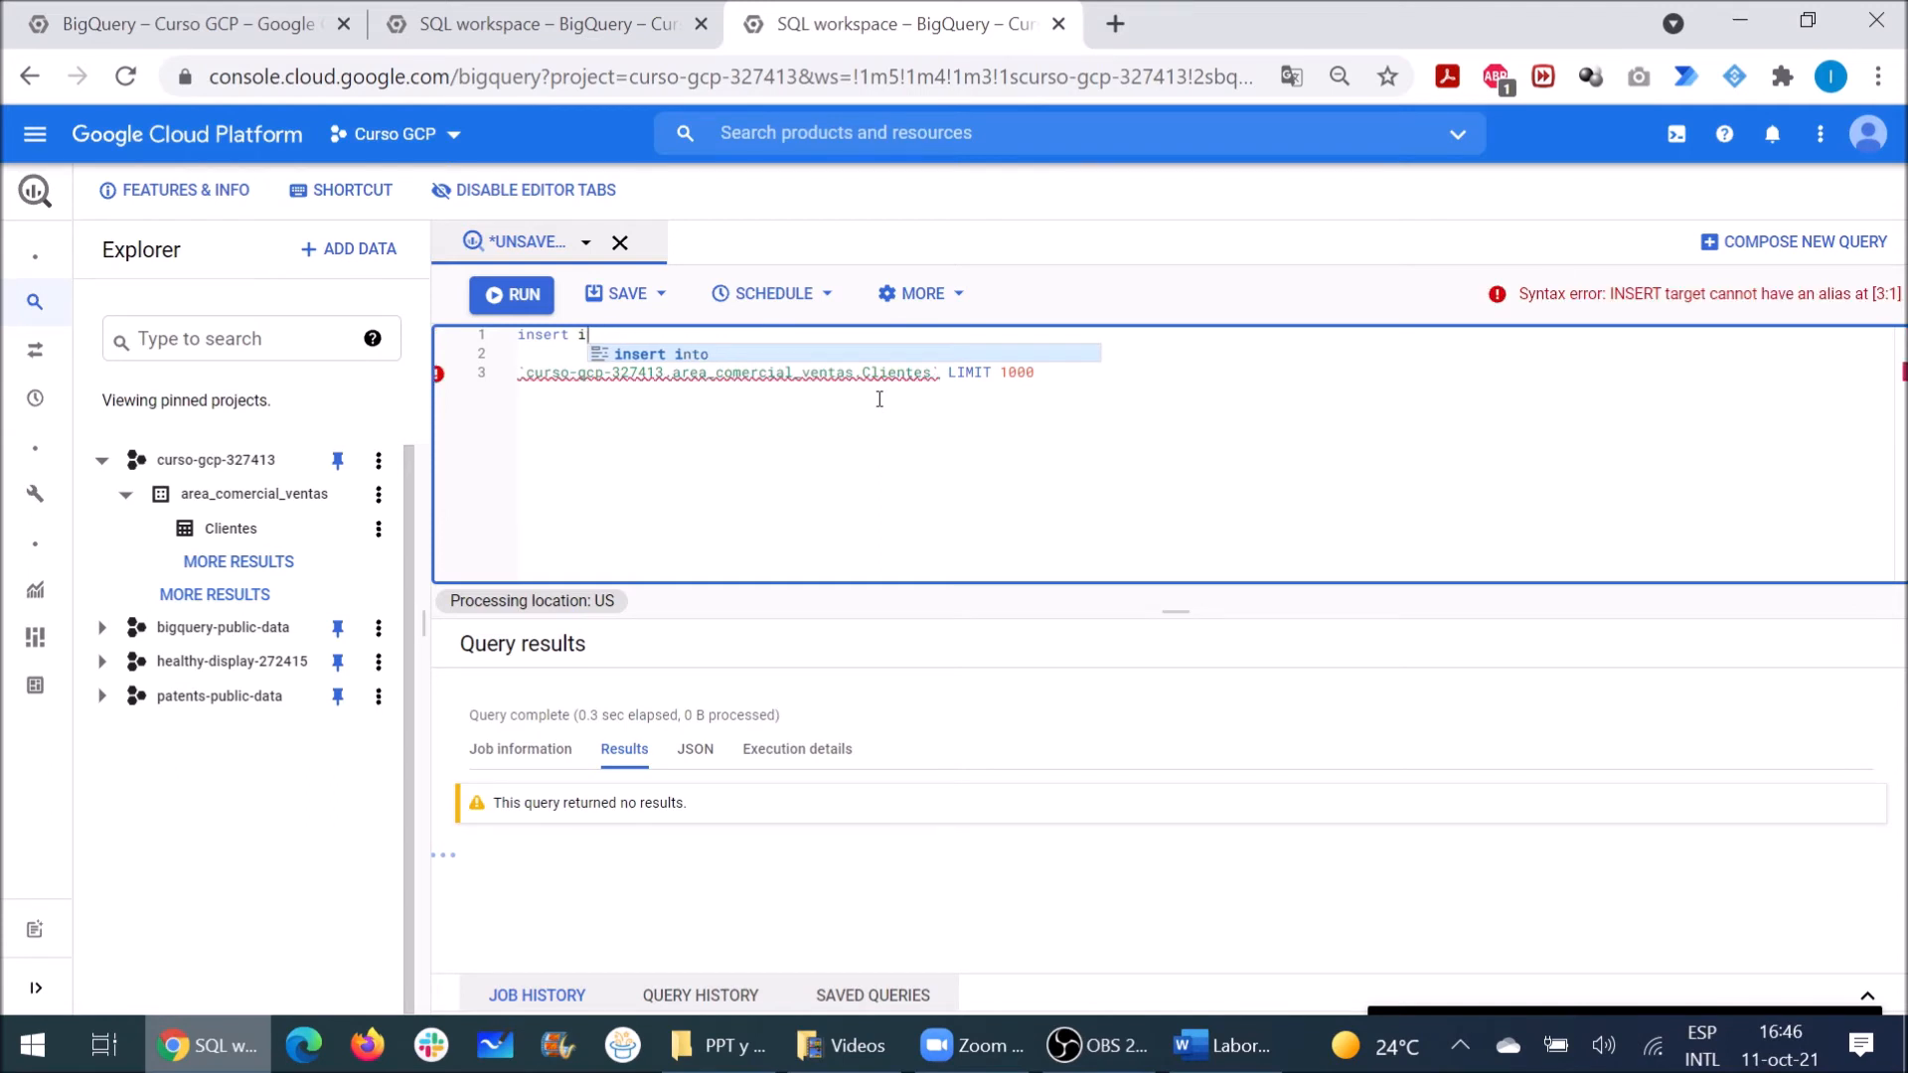
pyautogui.write('nto')
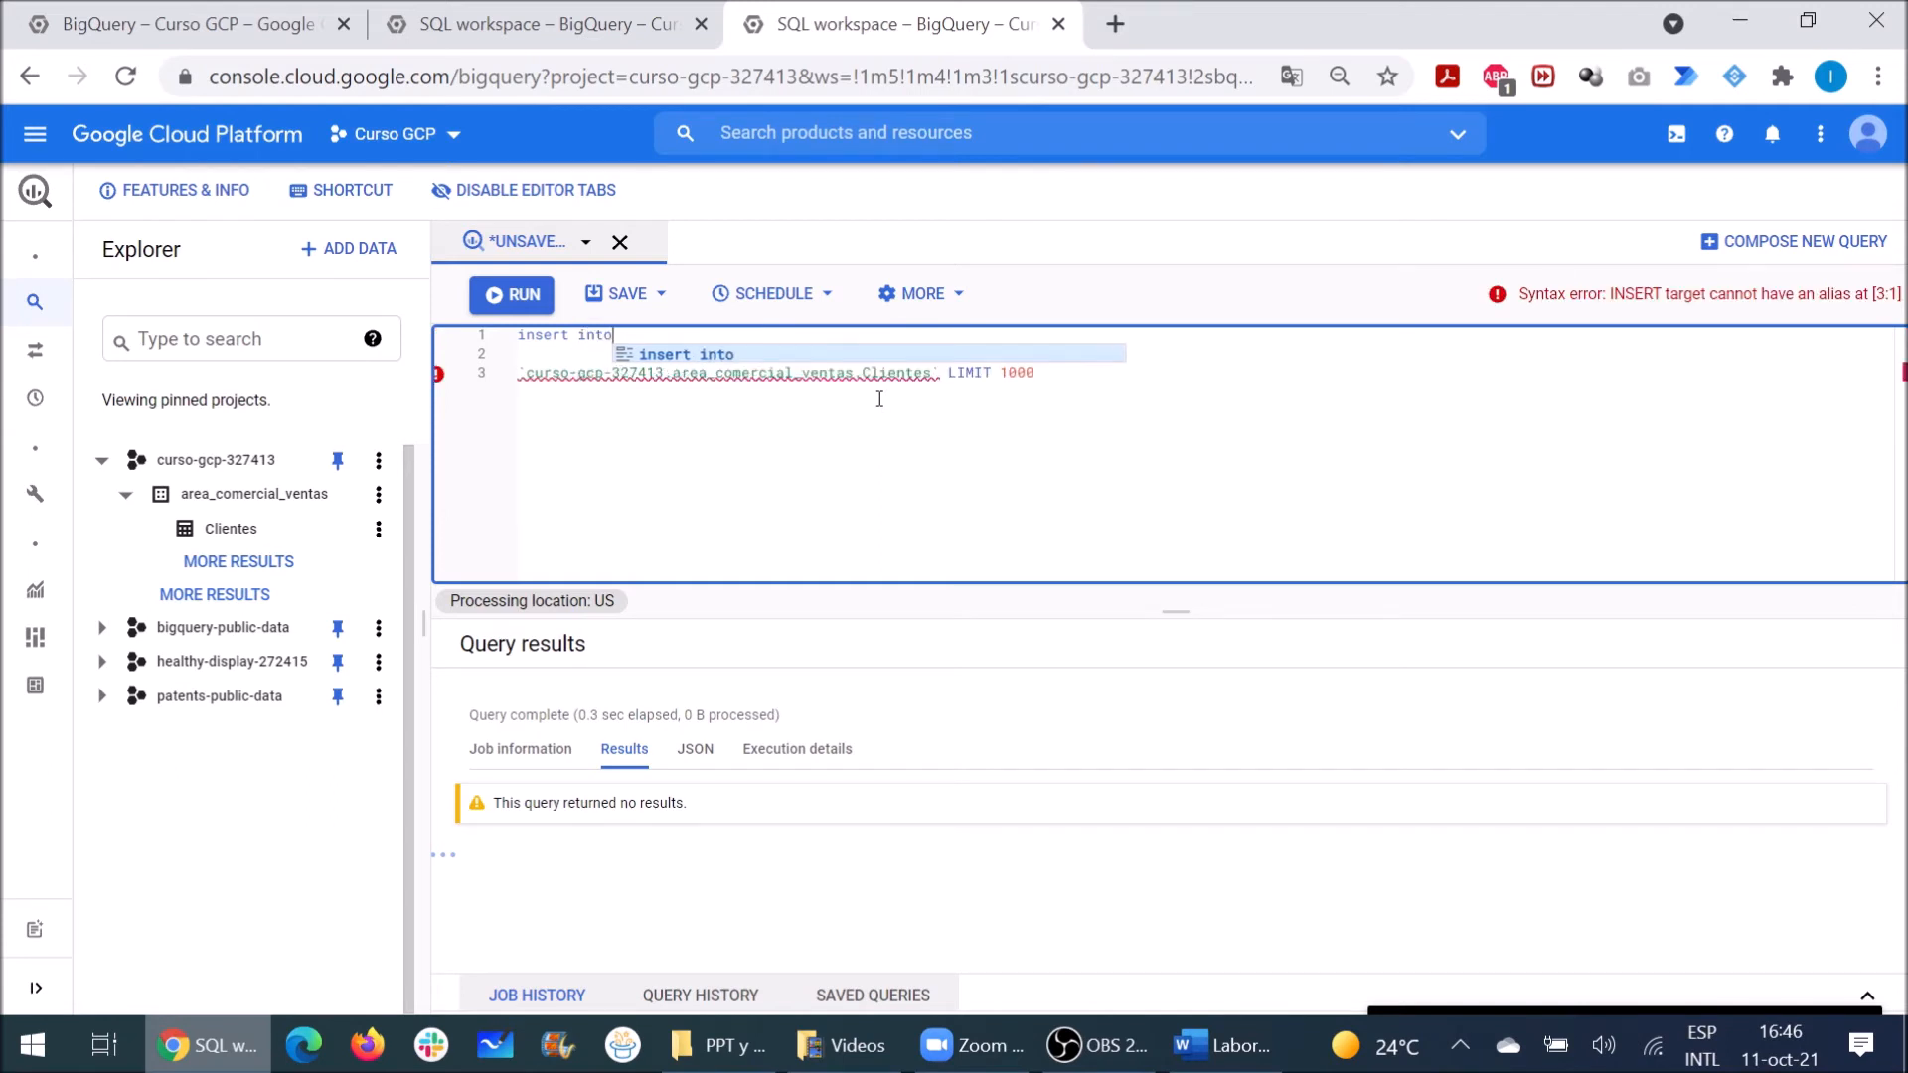
pyautogui.press('Right')
pyautogui.press('Right')
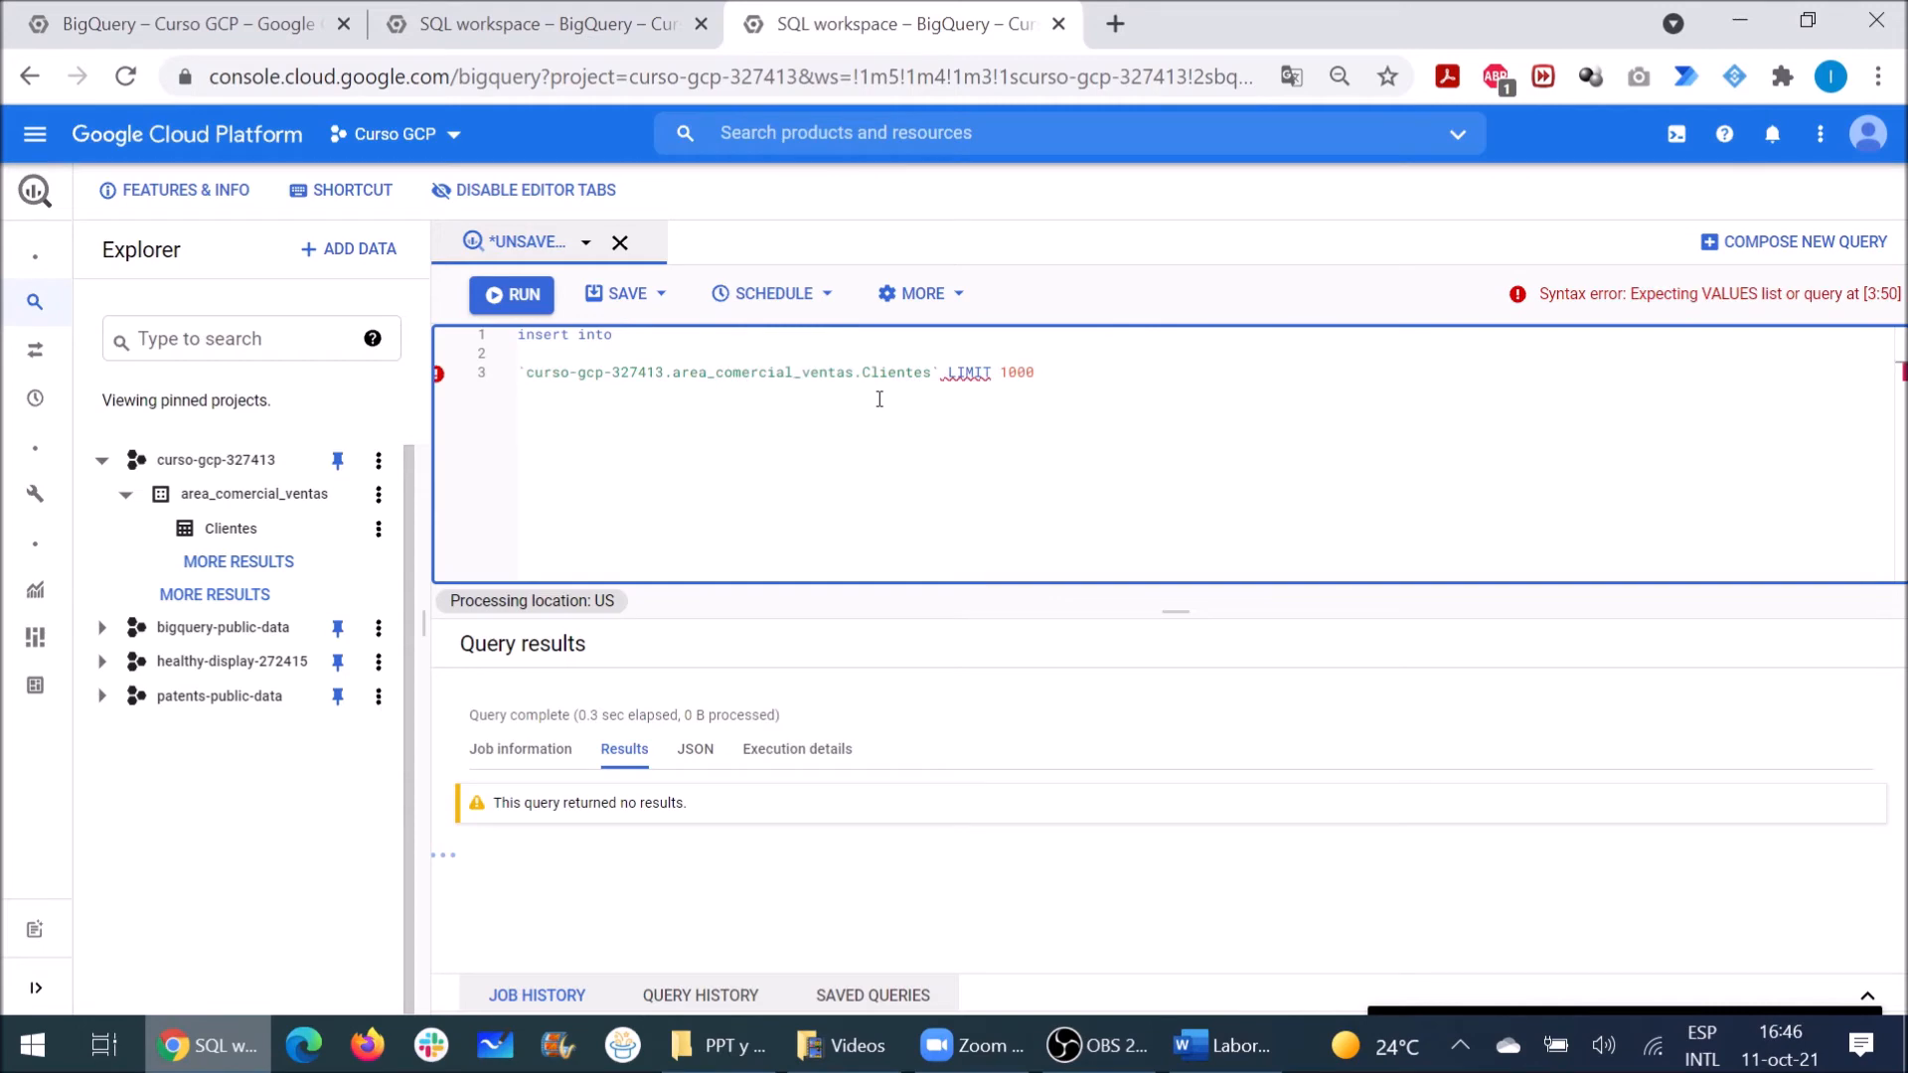
pyautogui.press('BackSpace')
pyautogui.press('BackSpace')
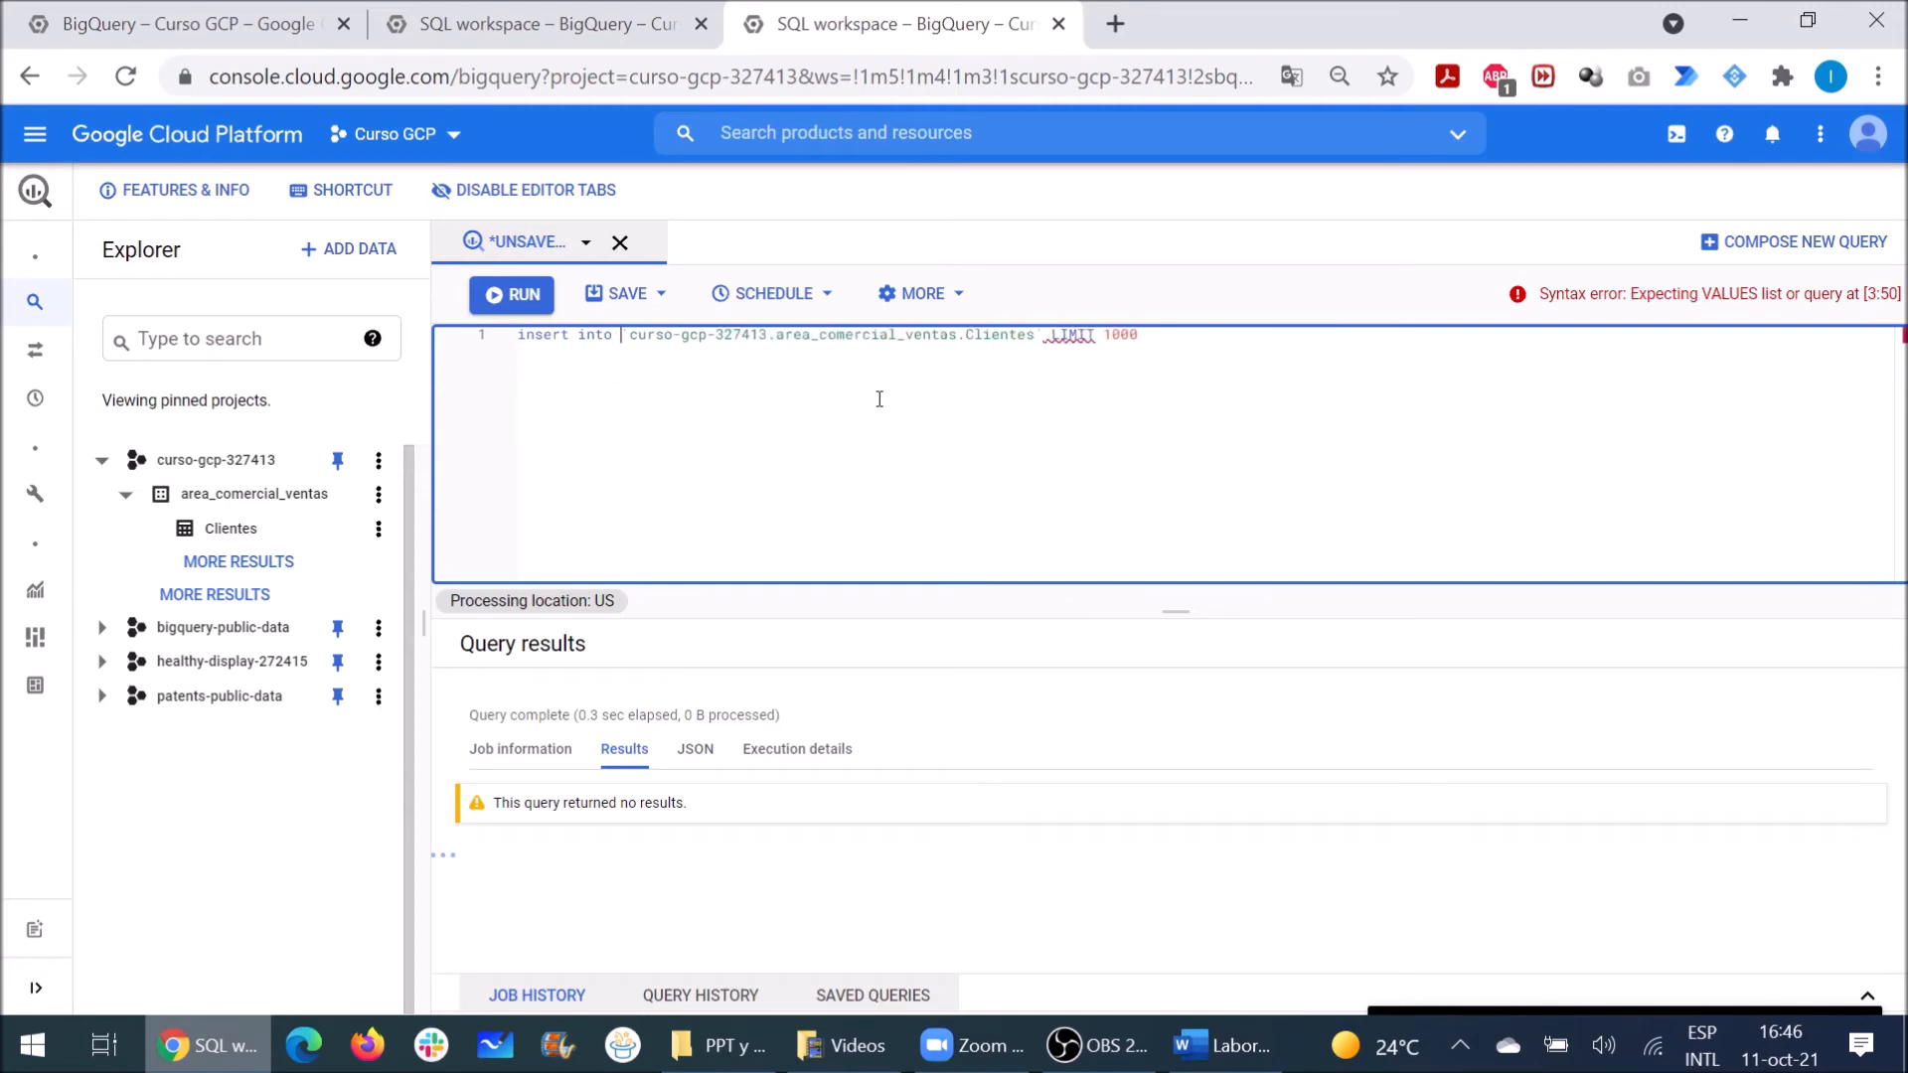
# Step: Replace LIMIT 1000 with VALUES holding a DNI, first name, surname and 'Argentina'
pyautogui.click(879, 398)
pyautogui.press('Right')
pyautogui.press('Right')
pyautogui.press('Right')
pyautogui.hotkey('shift', 'Right')
pyautogui.hotkey('shift', 'Right')
pyautogui.hotkey('shift', 'Right')
pyautogui.hotkey('shift', 'Right')
pyautogui.hotkey('shift', 'Right')
pyautogui.hotkey('shift', 'Right')
pyautogui.hotkey('shift', 'Right')
pyautogui.hotkey('shift', 'Right')
pyautogui.hotkey('shift', 'Right')
pyautogui.hotkey('shift', 'Right')
pyautogui.write('values ')
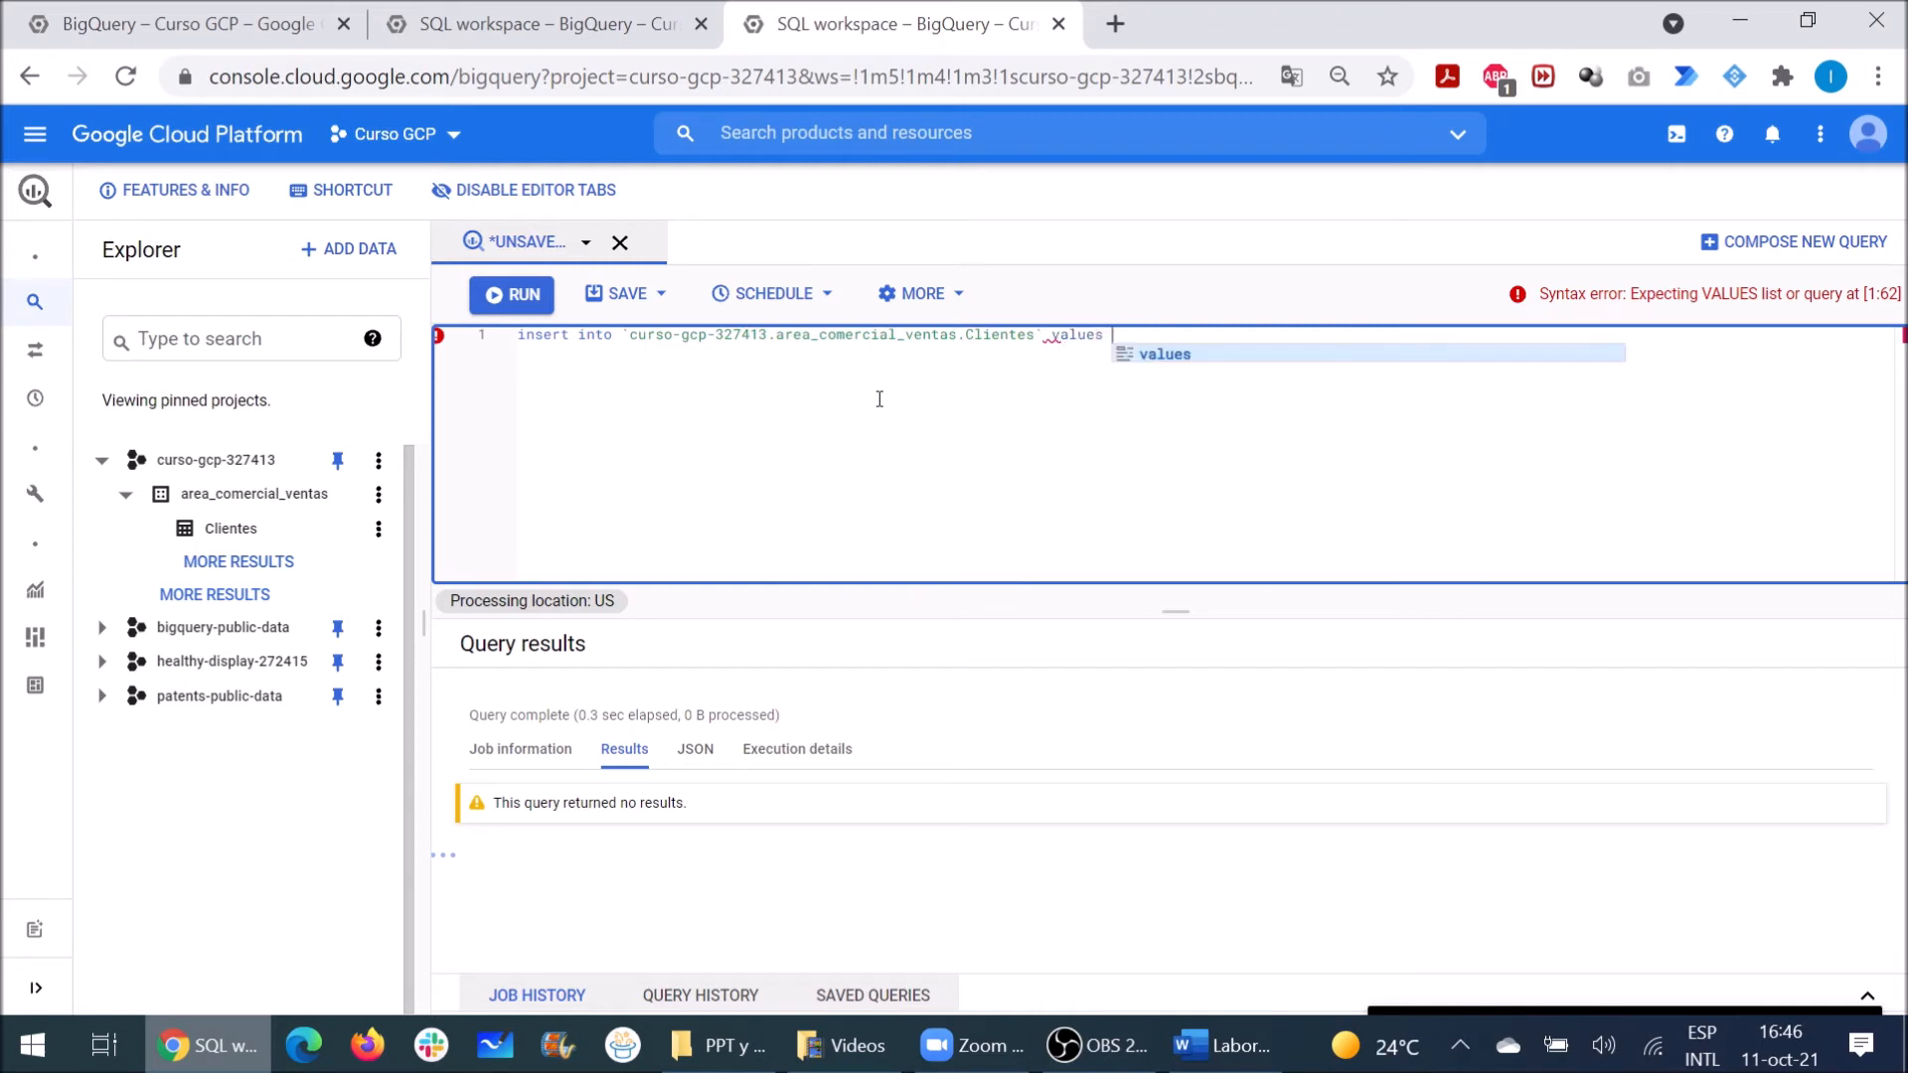
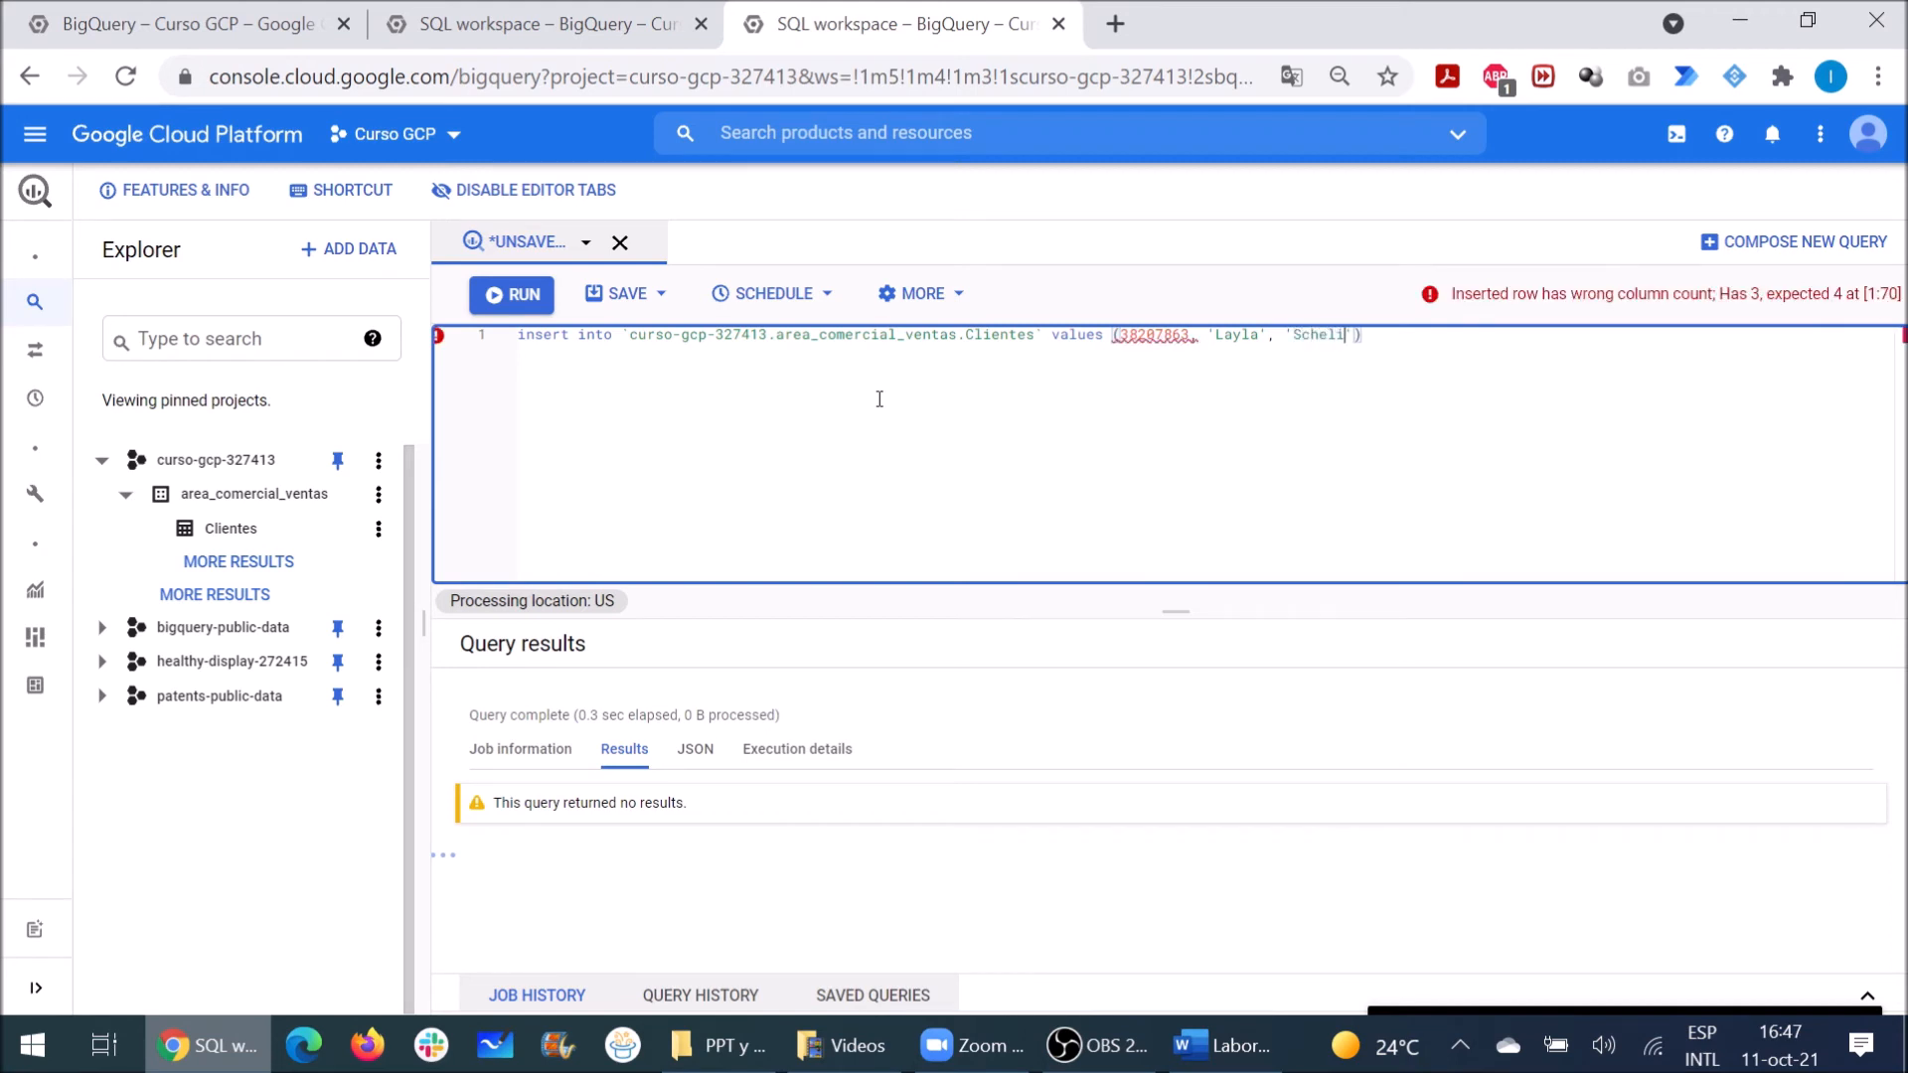
pyautogui.write(",'Argentina")
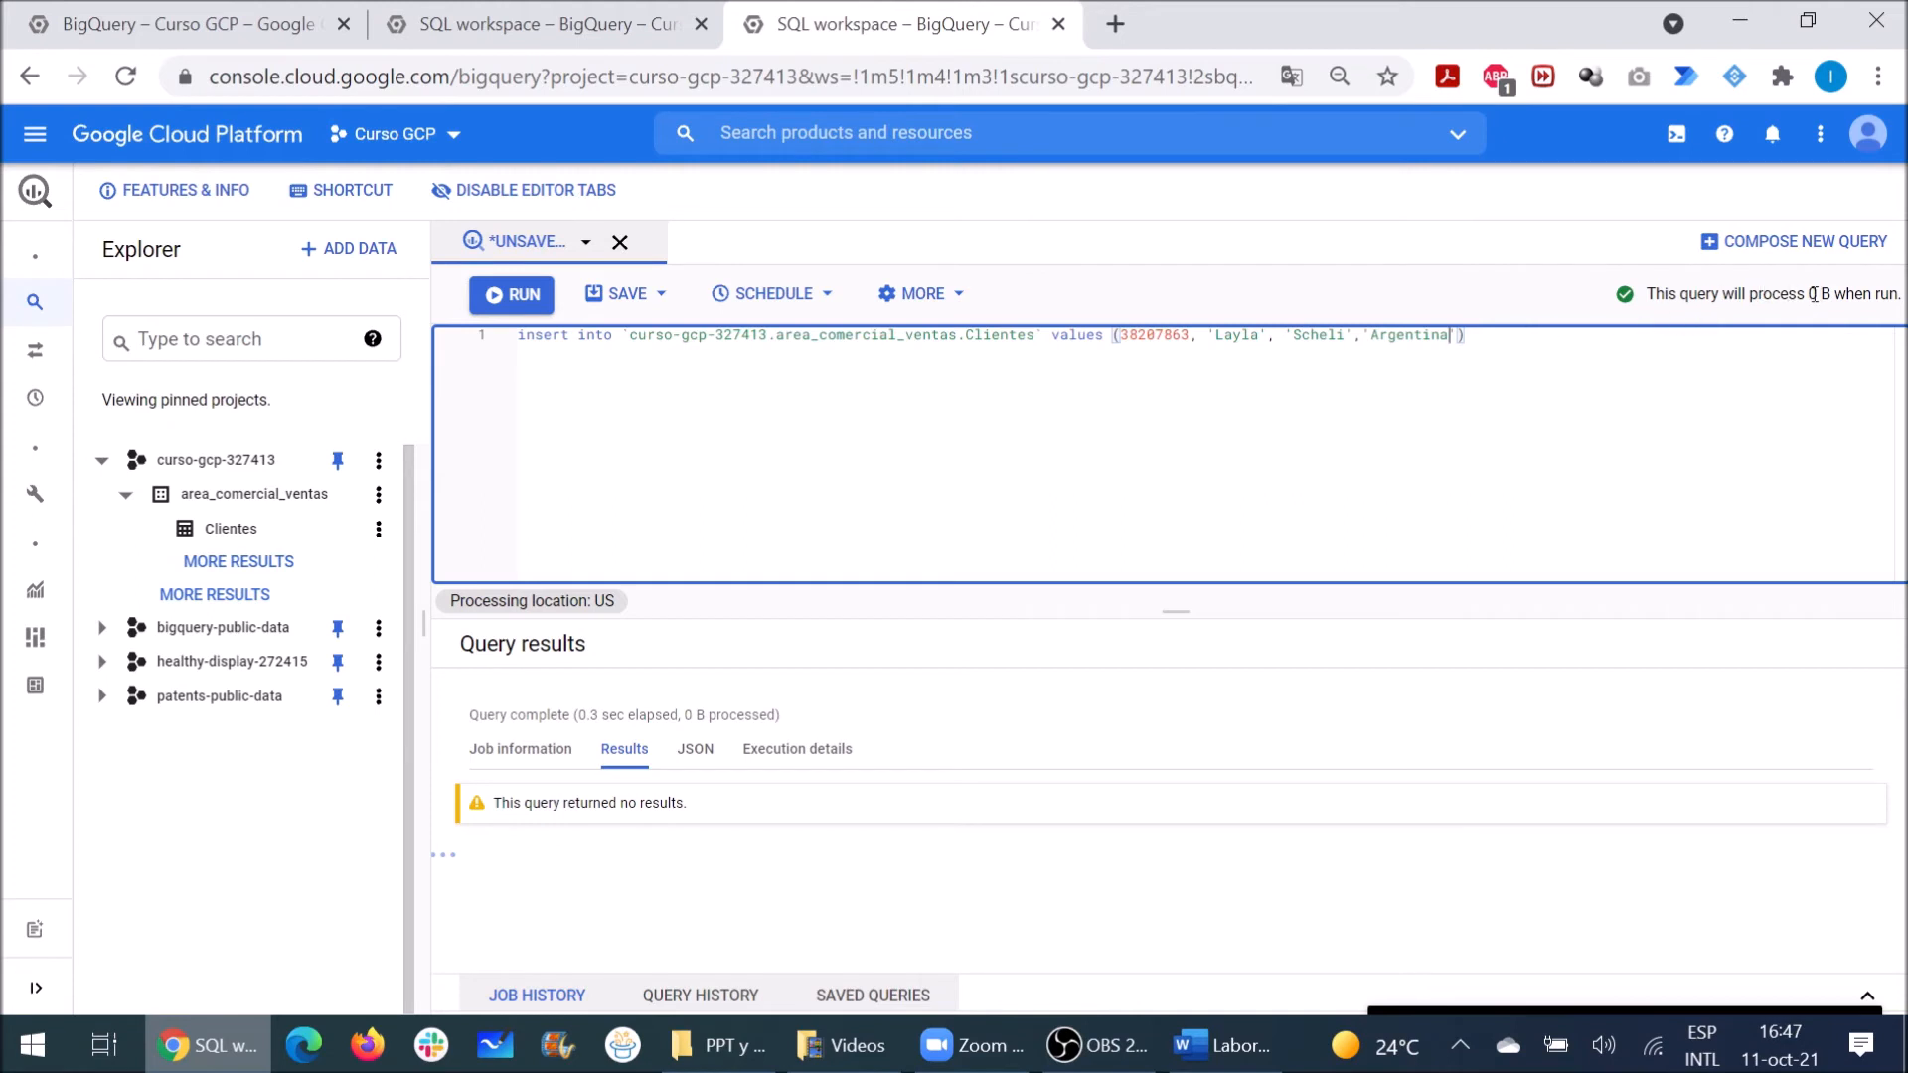
pyautogui.moveTo(1508, 341); pyautogui.dragTo(513, 336)
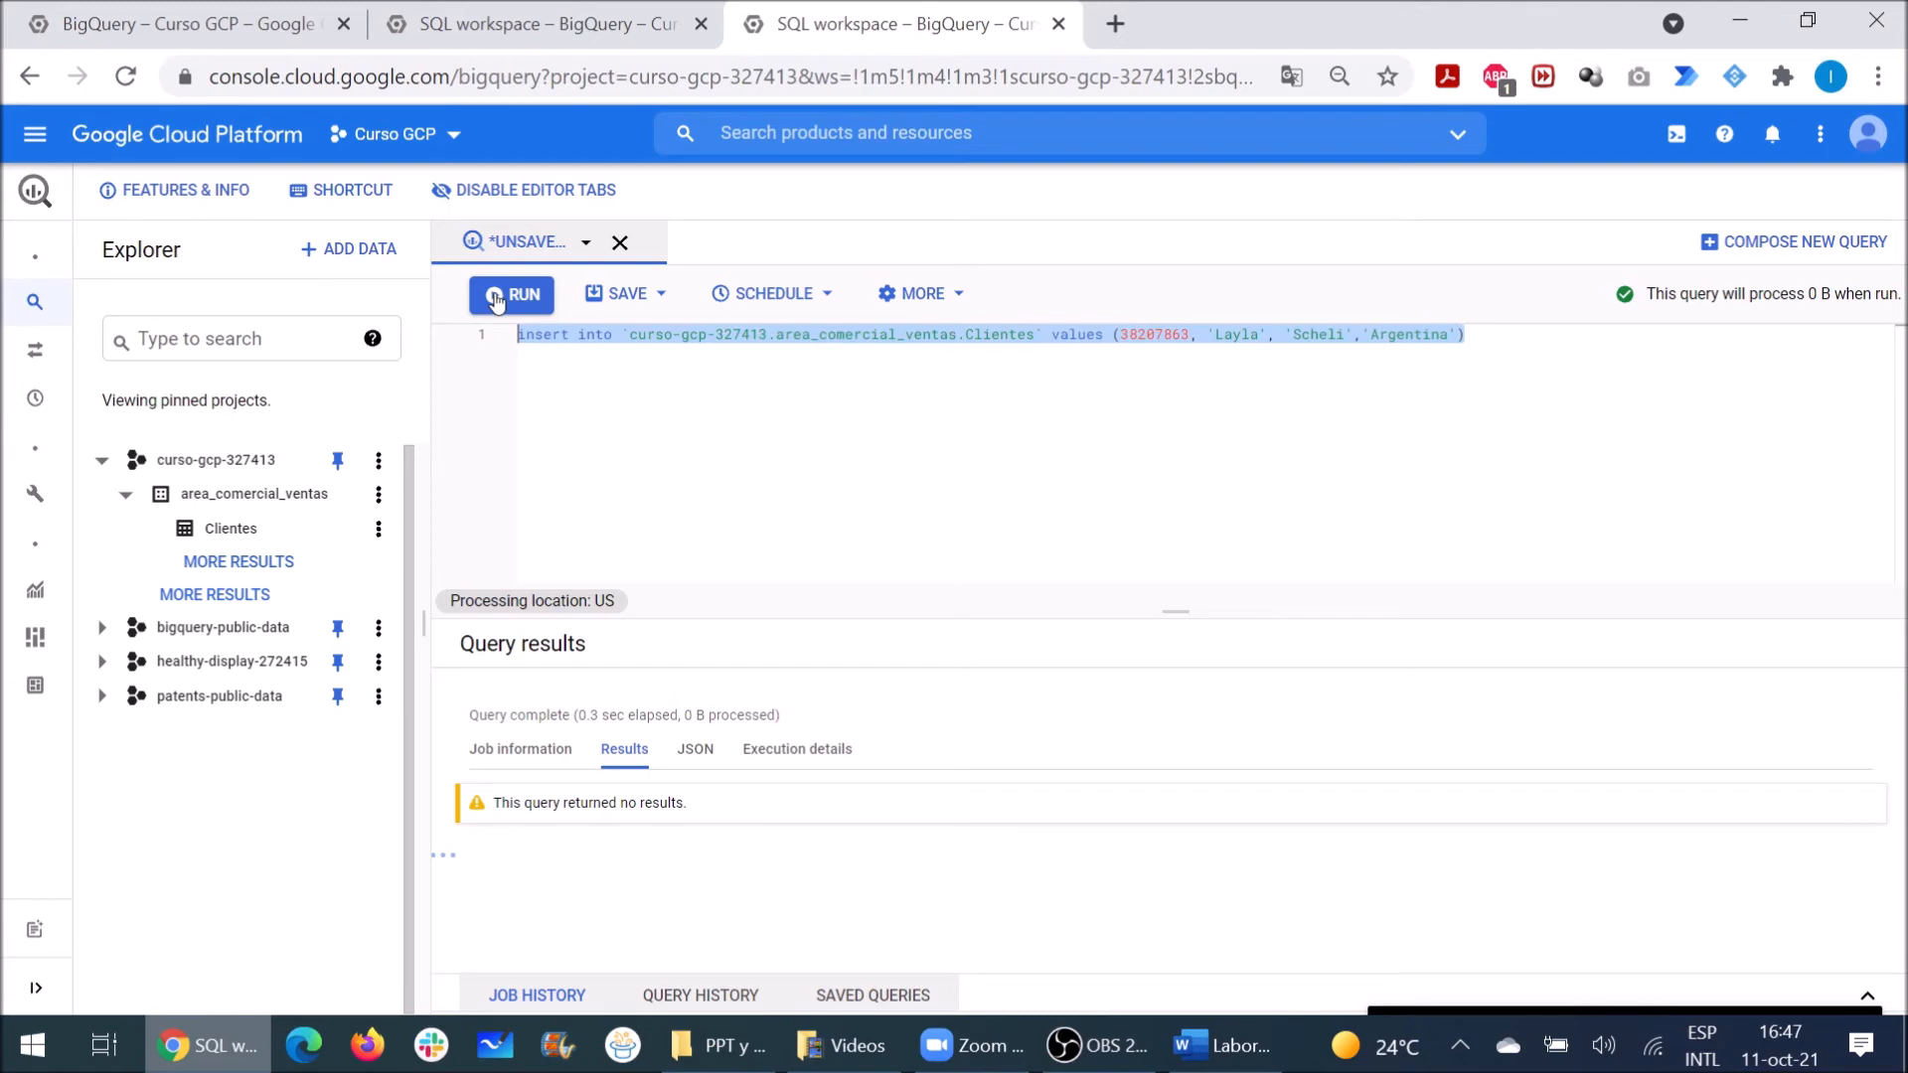
# Step: Run the pending INSERT to add an Argentine customer to Clientes
pyautogui.click(497, 296)
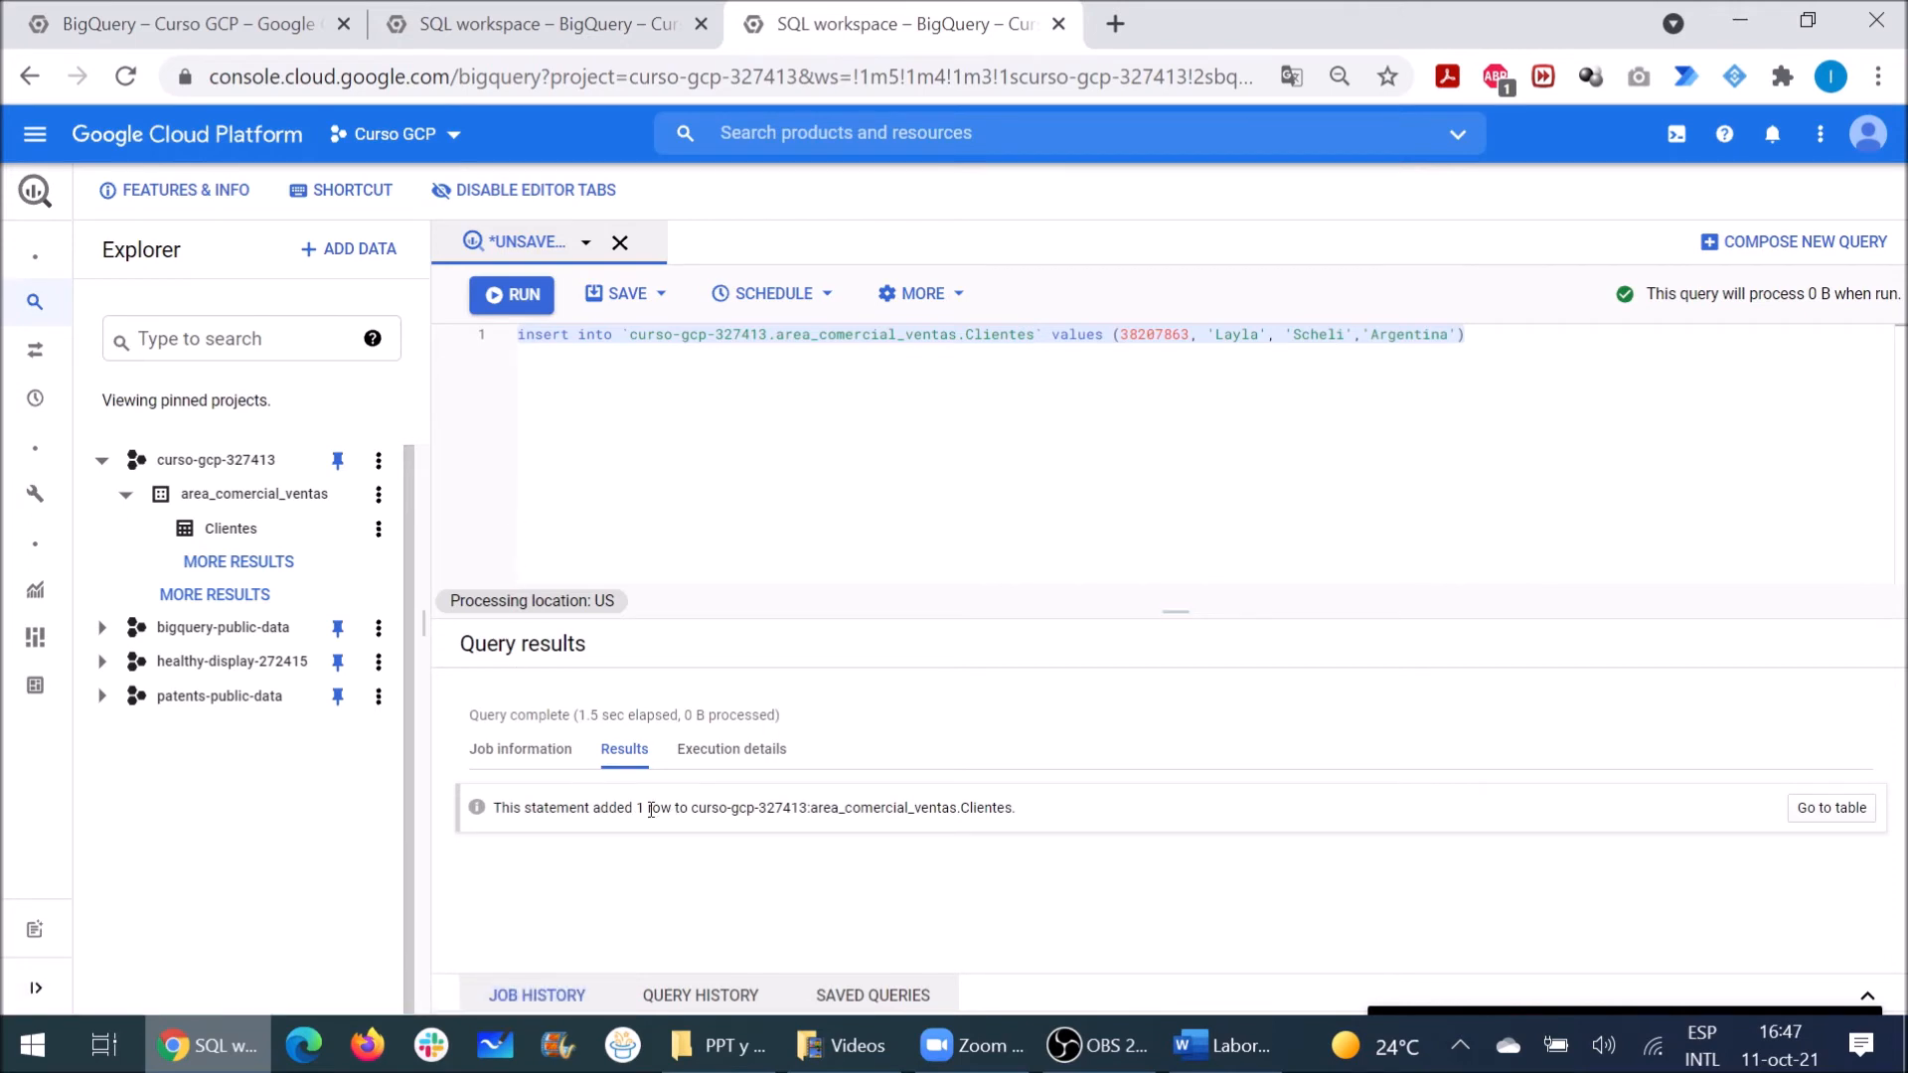
pyautogui.moveTo(646, 812); pyautogui.dragTo(661, 812)
pyautogui.moveTo(1015, 808); pyautogui.dragTo(980, 811)
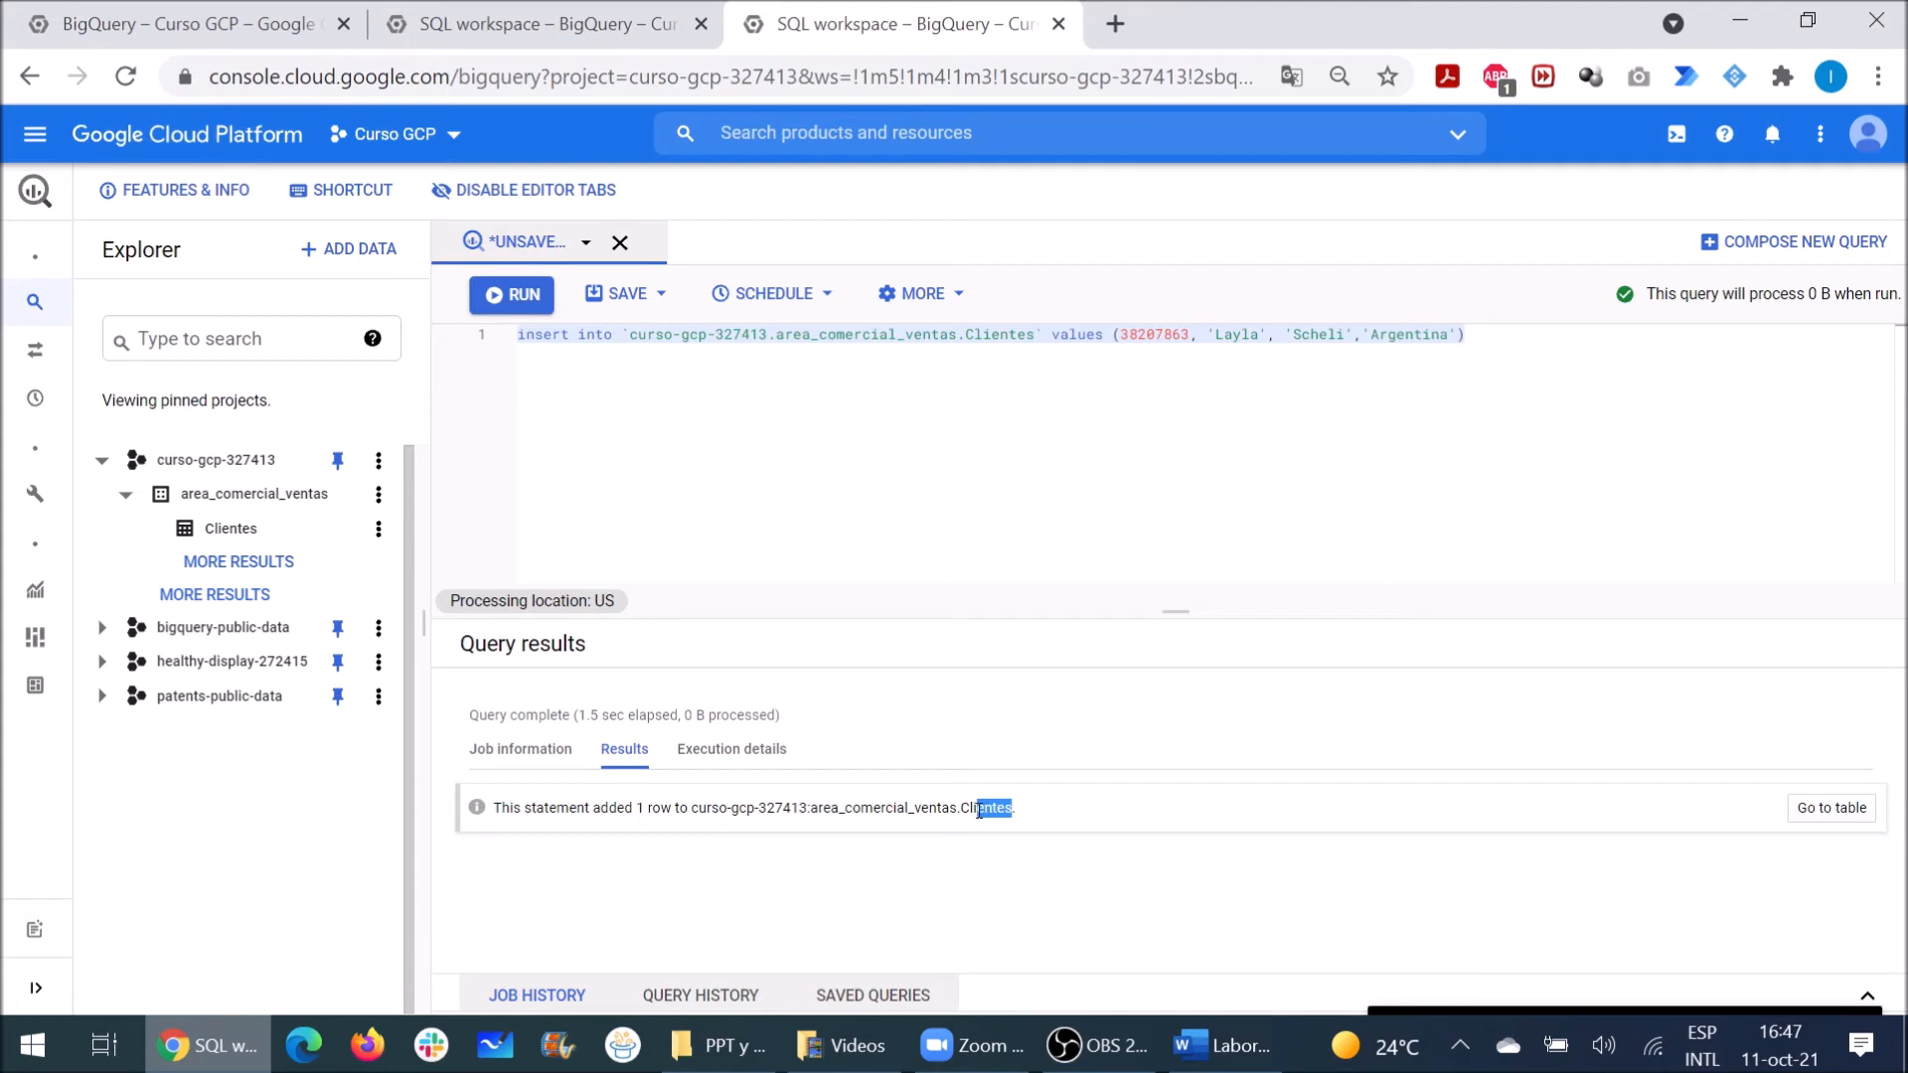
pyautogui.click(1121, 335)
pyautogui.moveTo(1121, 335); pyautogui.dragTo(1190, 342)
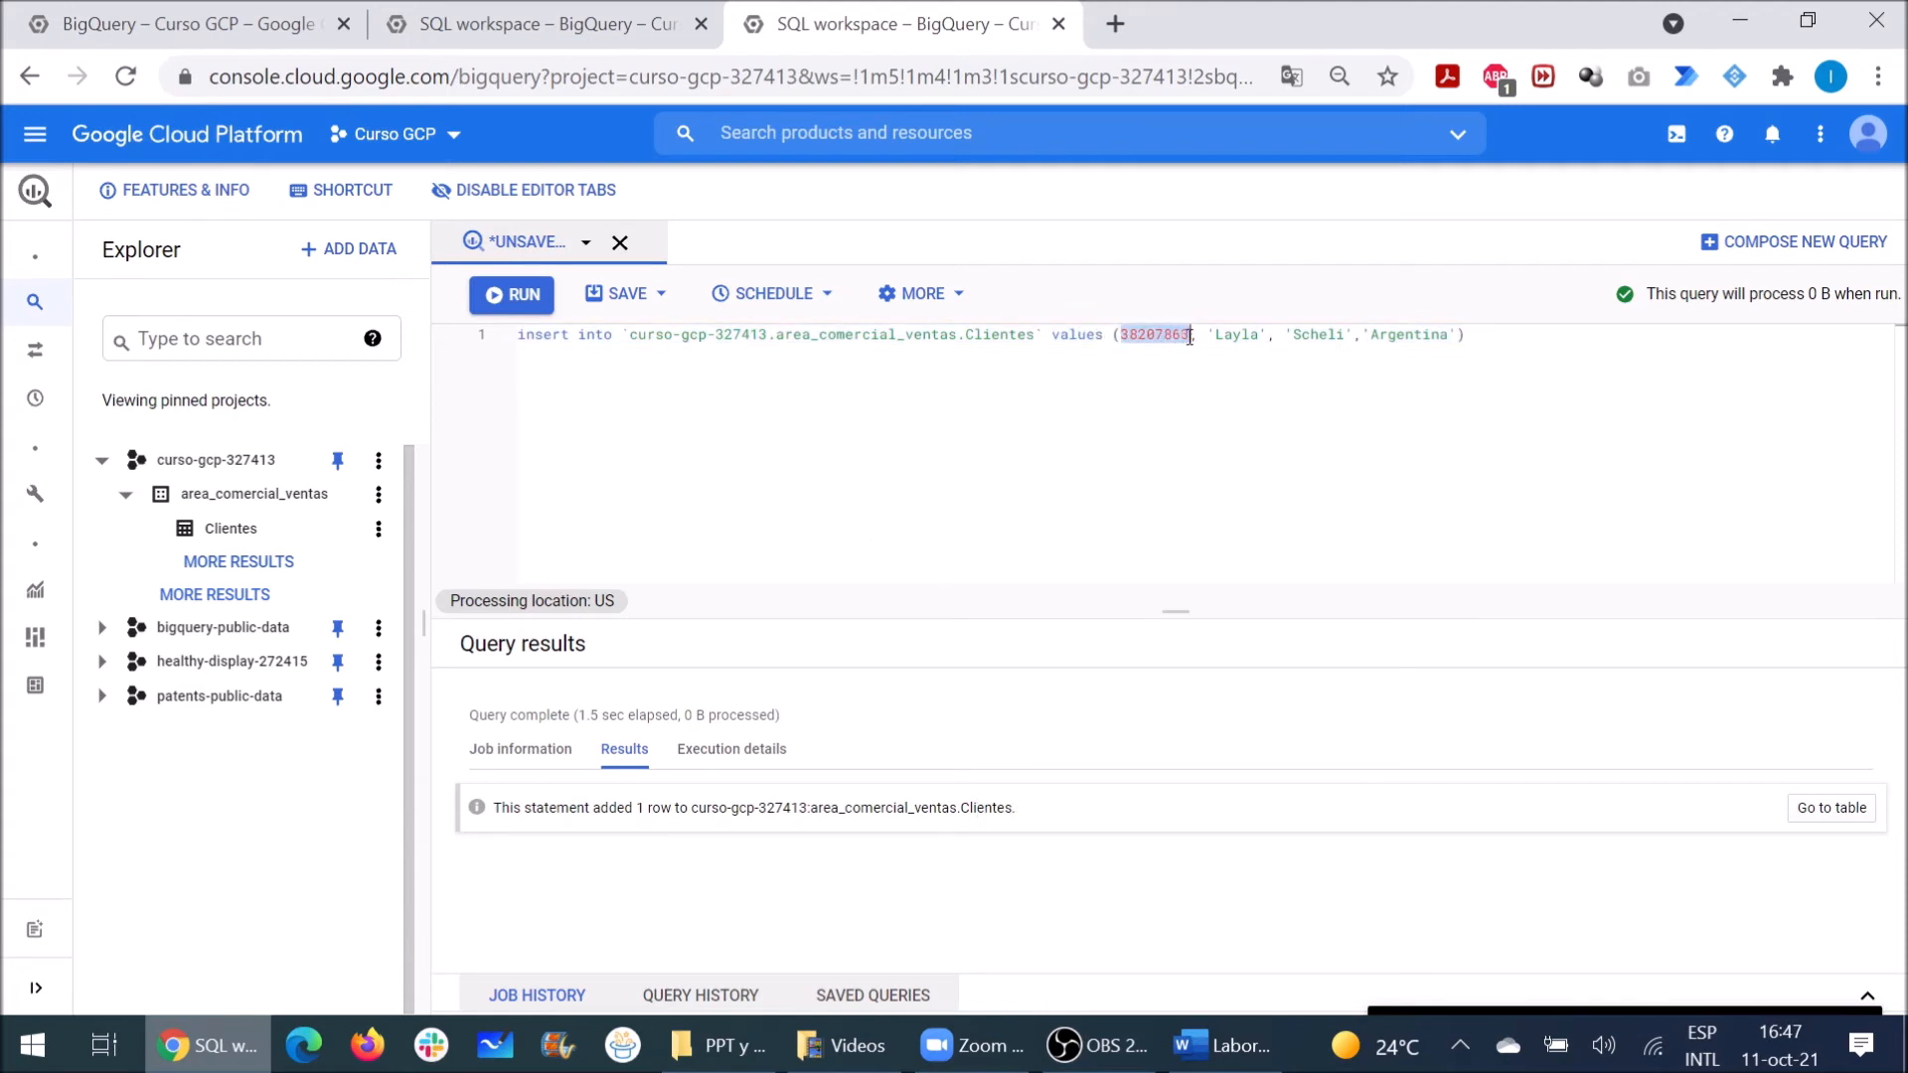
pyautogui.press('BackSpace')
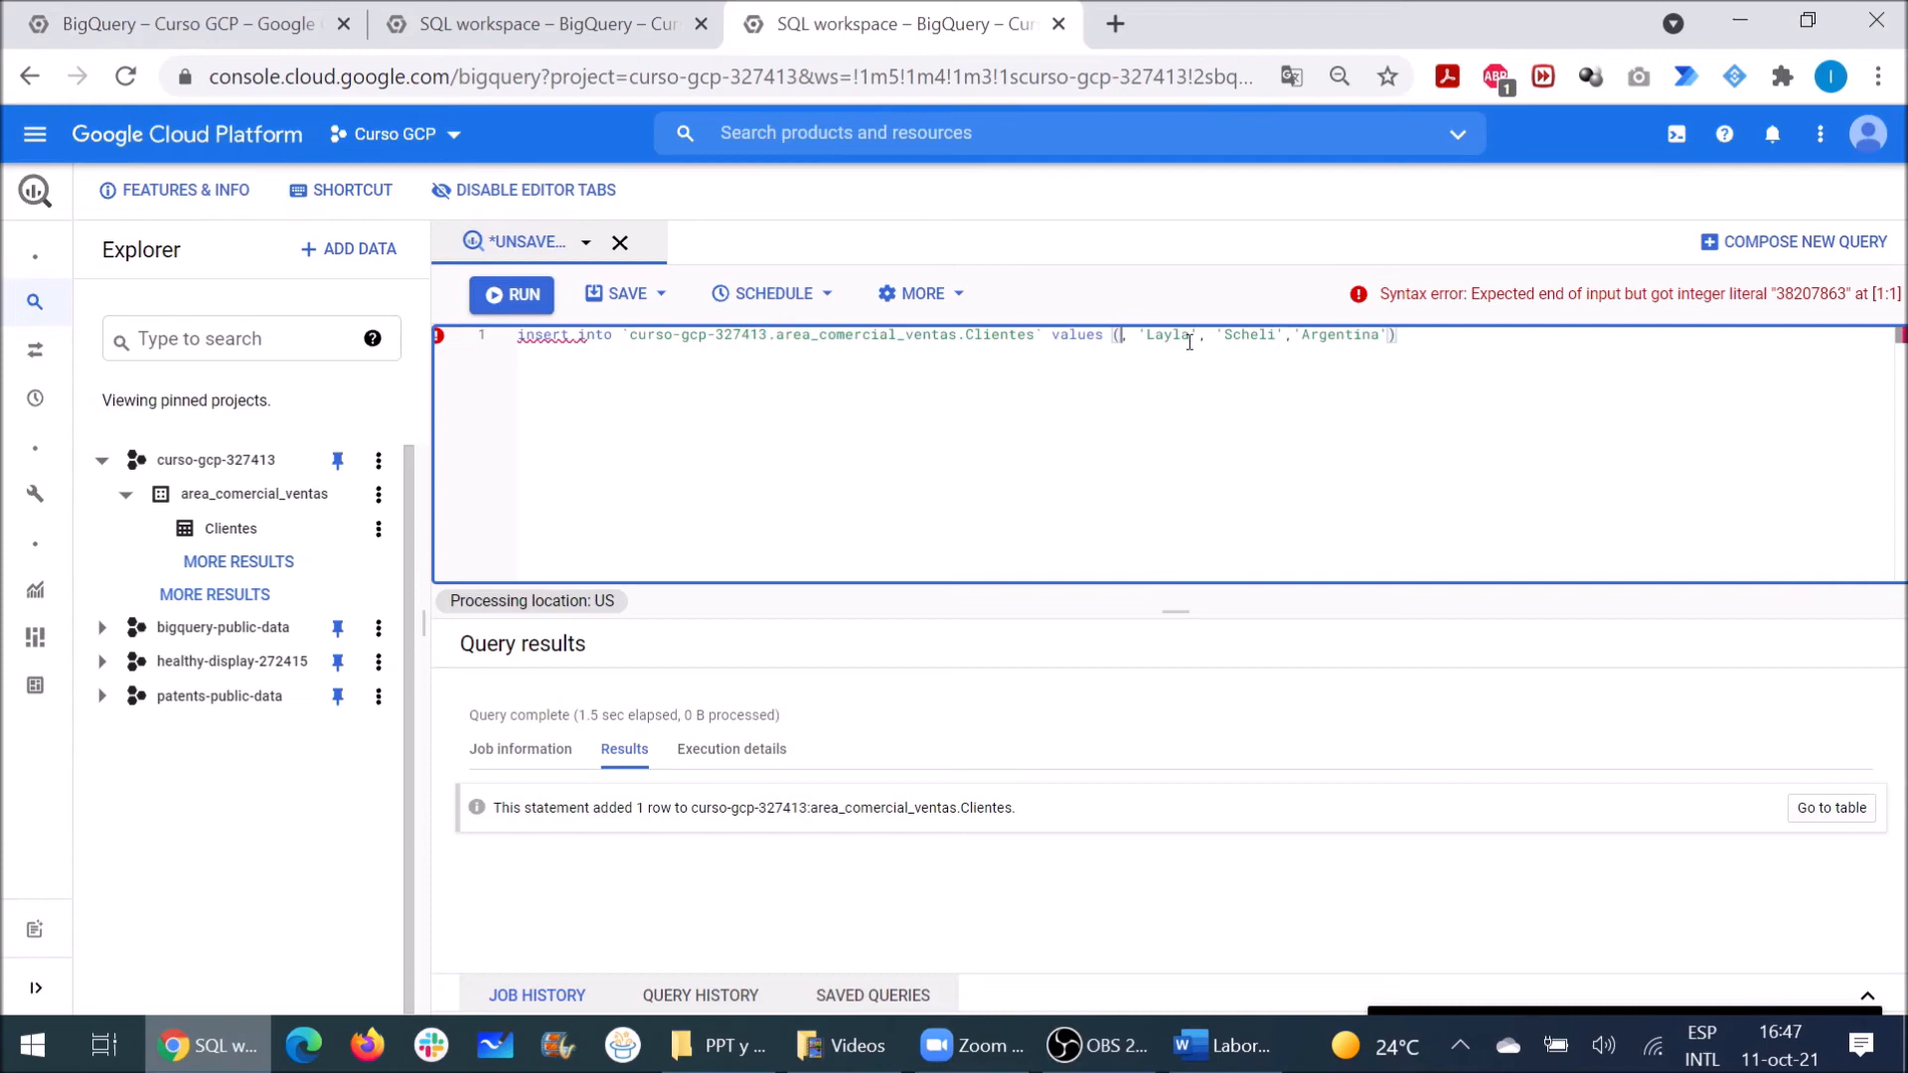
pyautogui.write('456788')
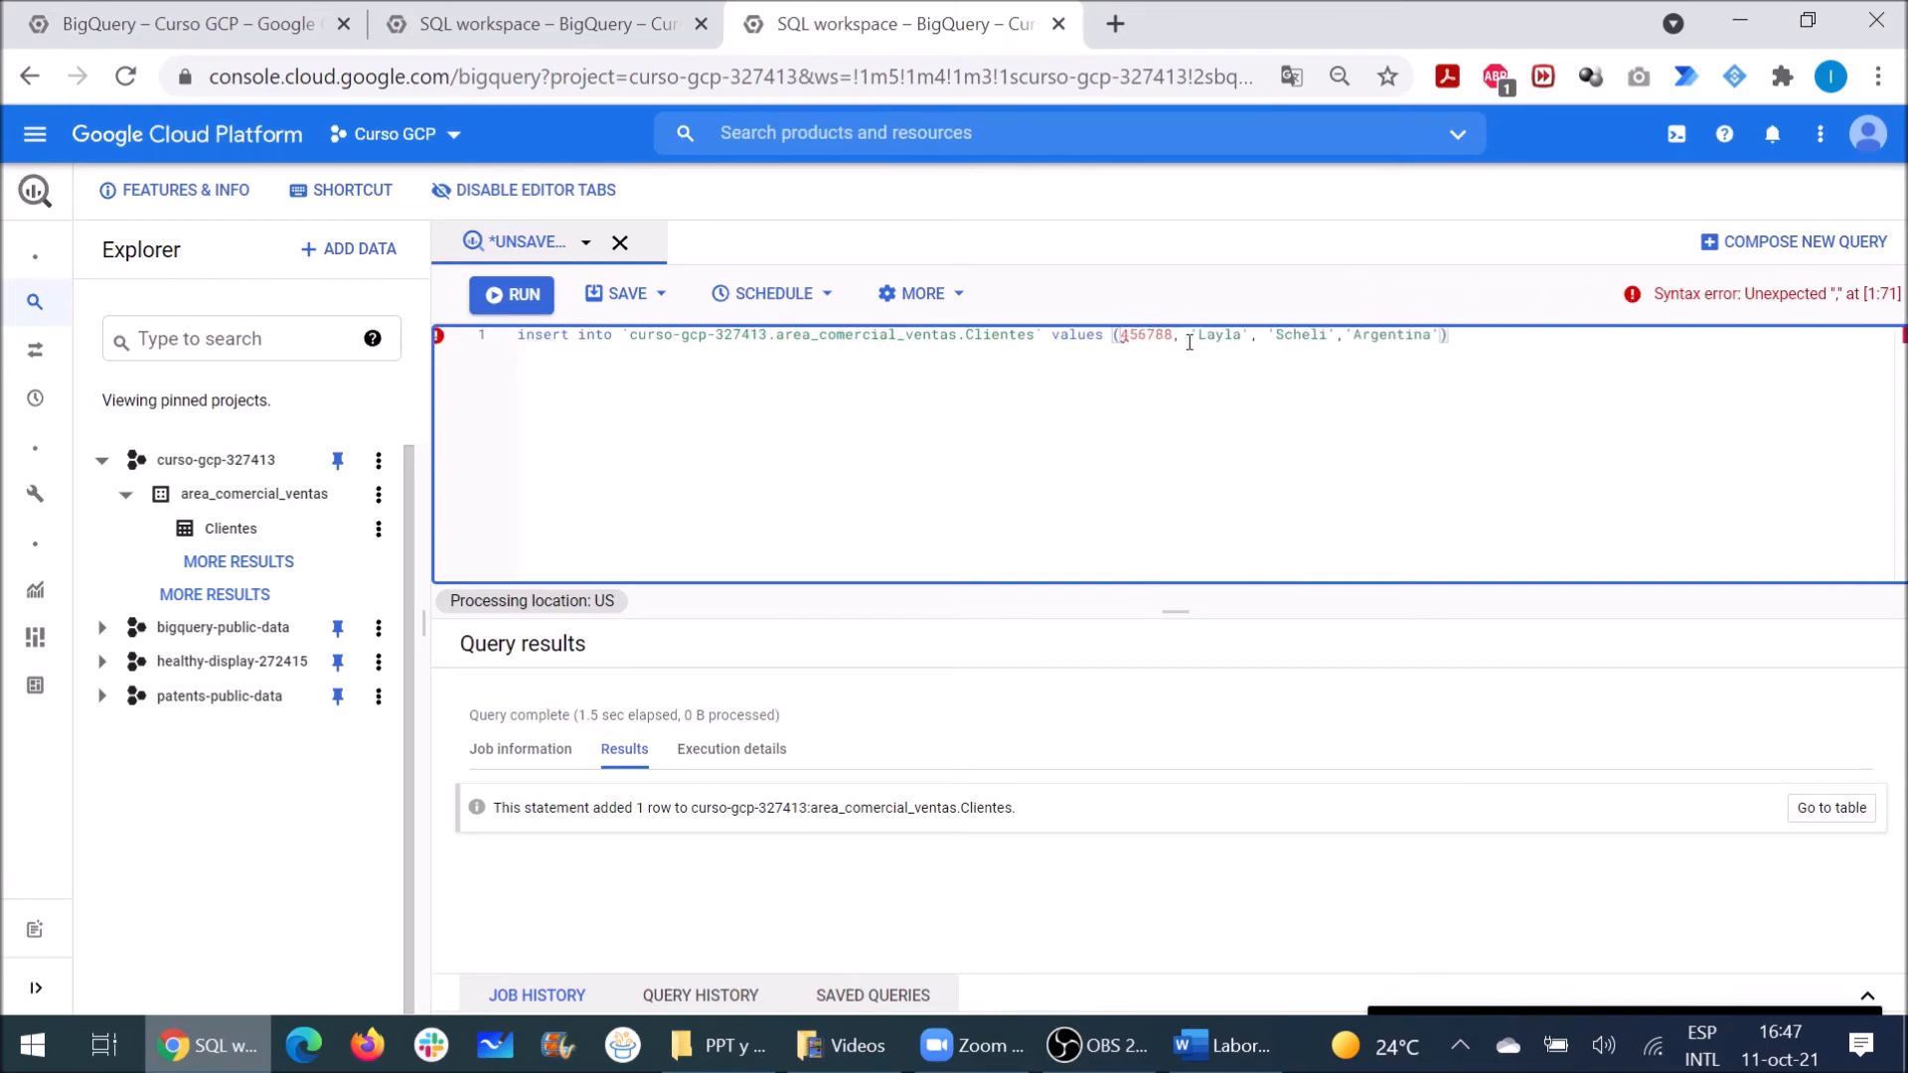
pyautogui.hotkey('shift', 'Right')
pyautogui.hotkey('shift', 'Right')
pyautogui.hotkey('shift', 'Right')
pyautogui.hotkey('shift', 'Right')
pyautogui.hotkey('shift', 'Right')
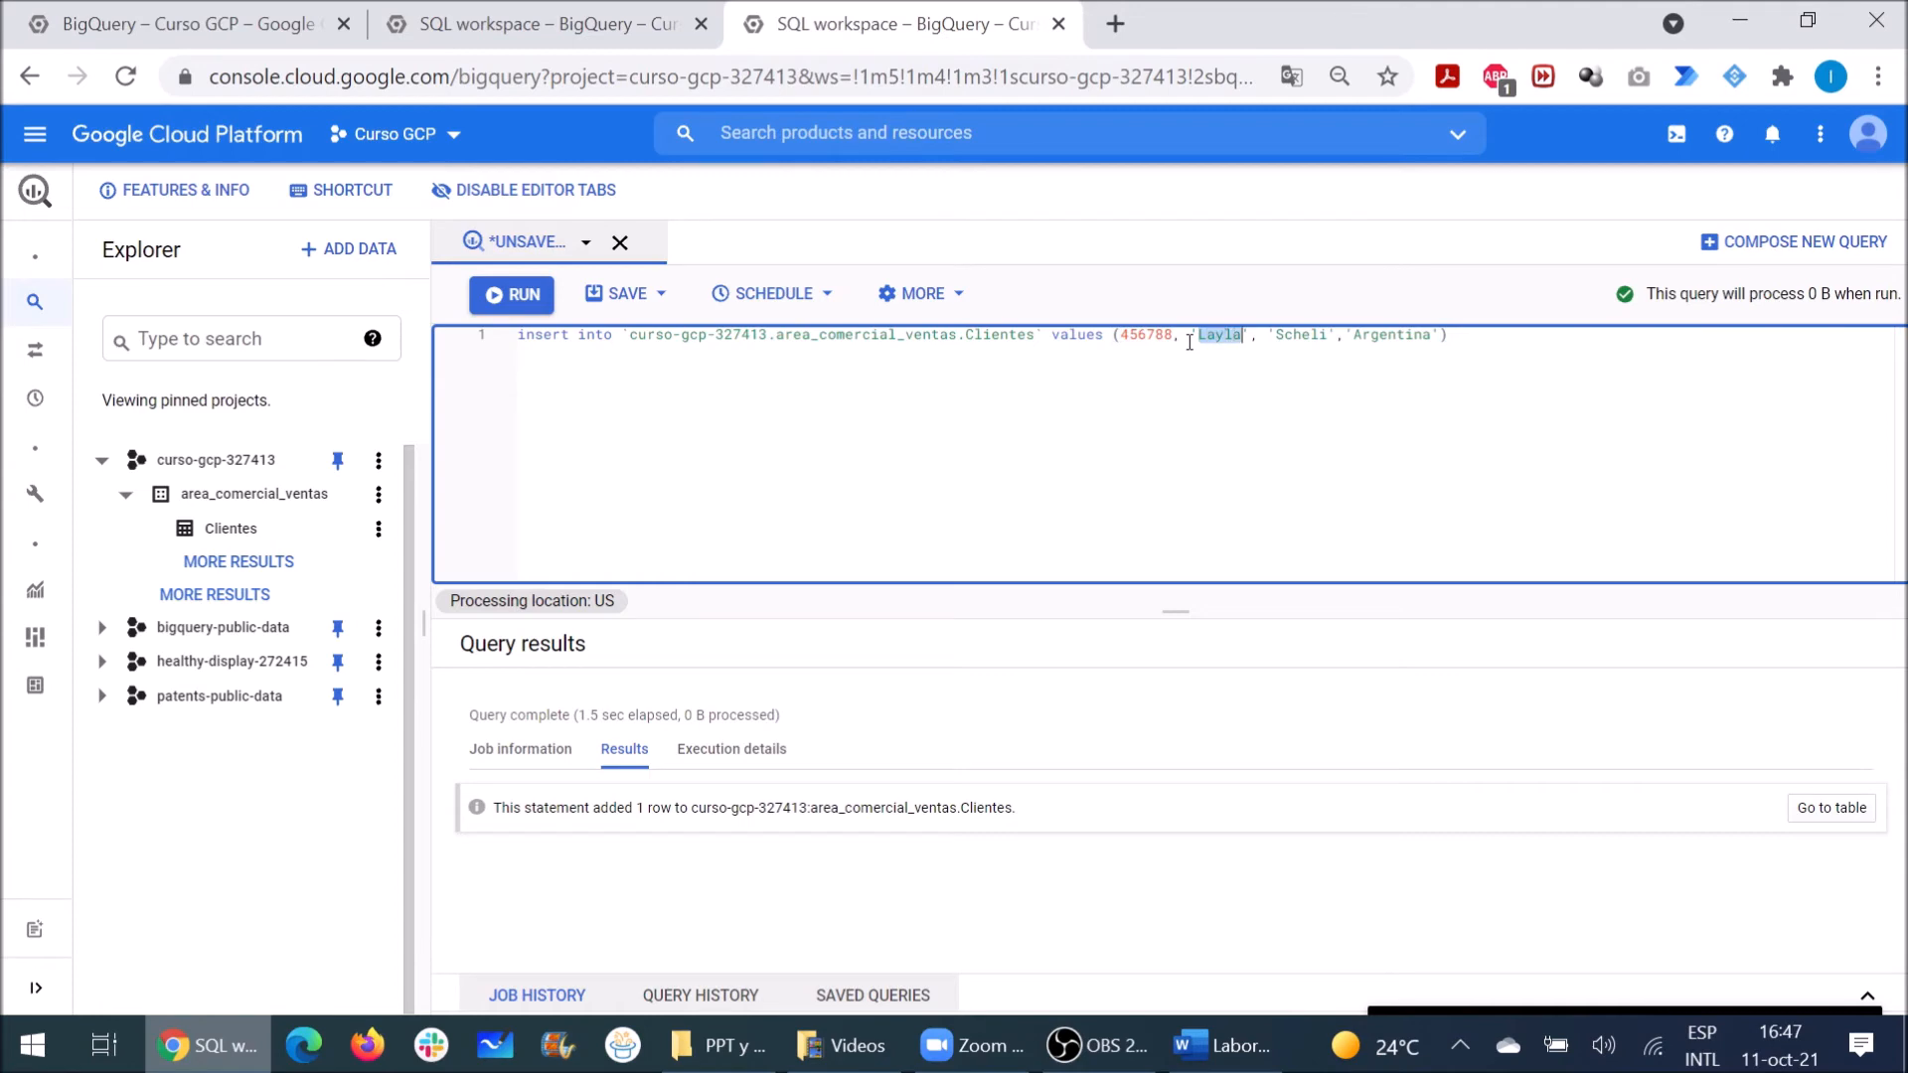
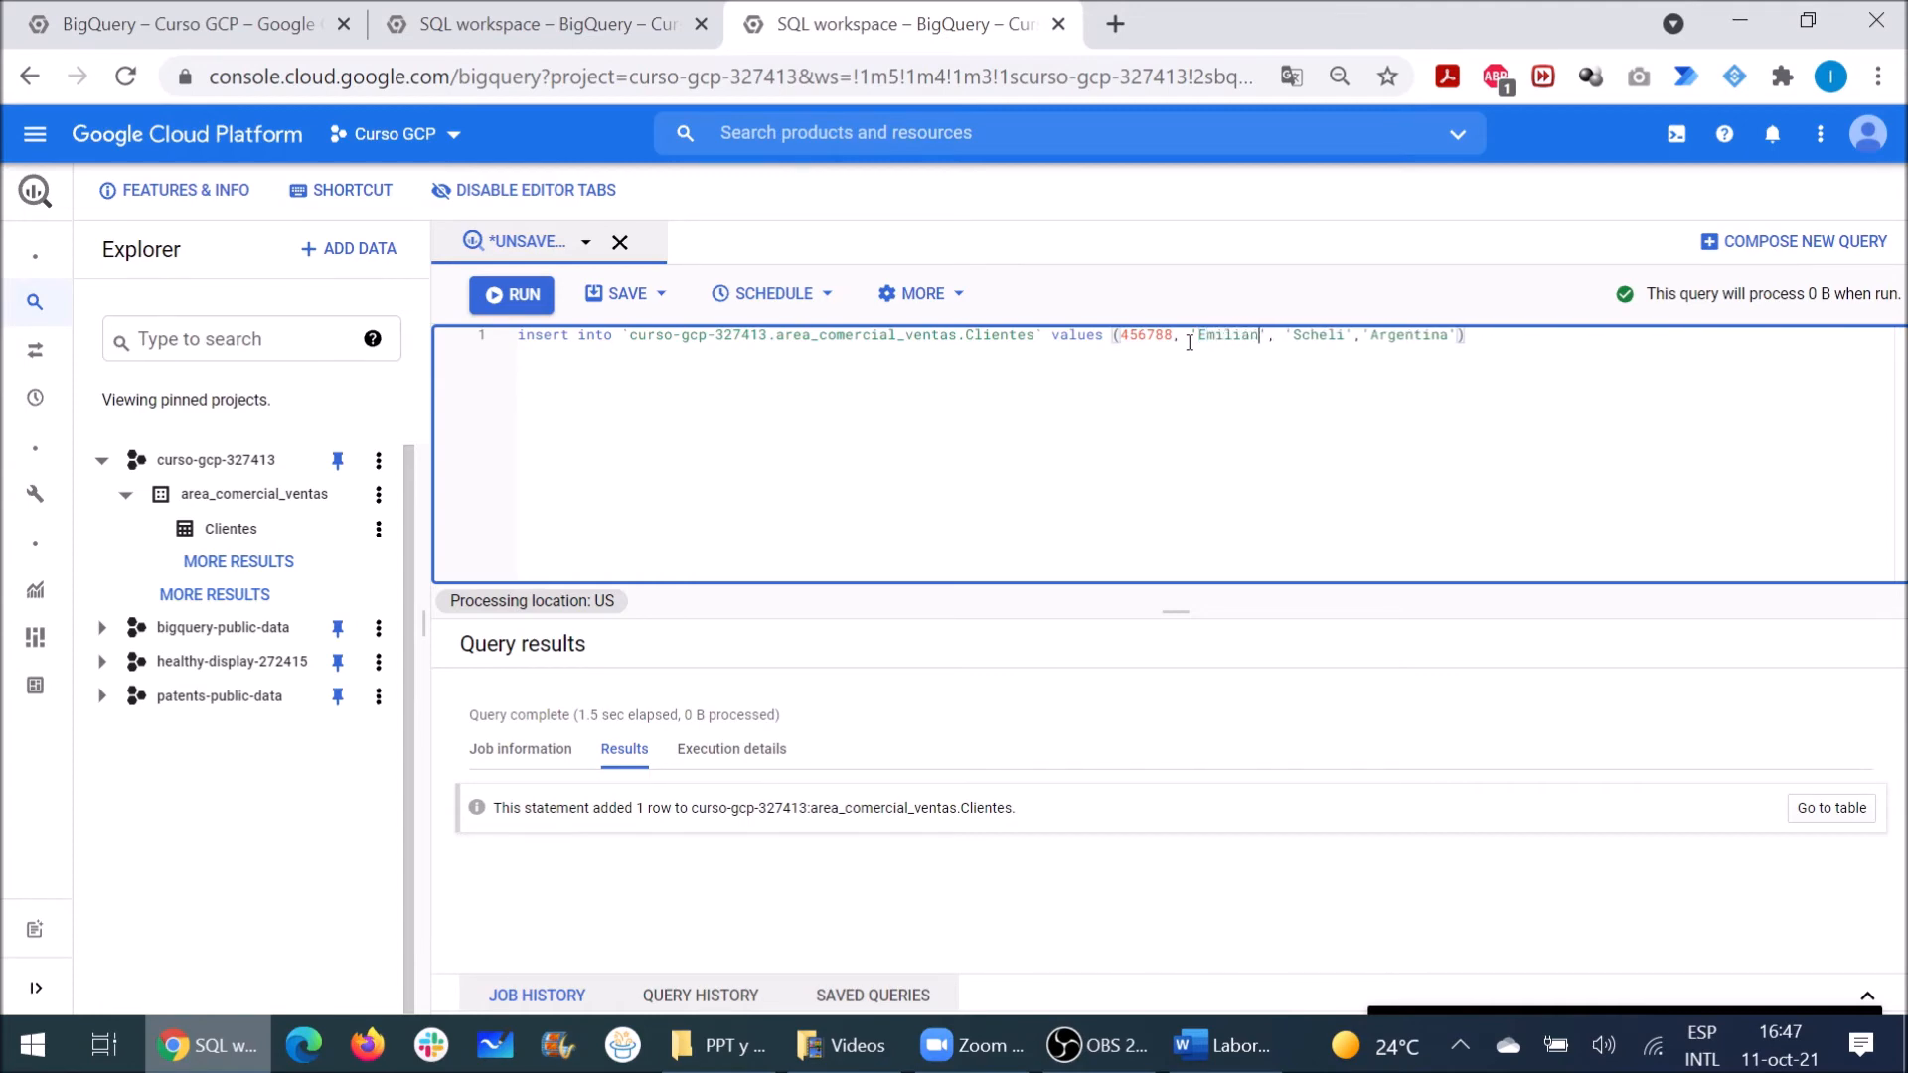
pyautogui.press('Right')
pyautogui.press('Right')
pyautogui.press('Right')
pyautogui.hotkey('shift', 'Right')
pyautogui.hotkey('shift', 'Right')
pyautogui.hotkey('shift', 'Right')
pyautogui.hotkey('shift', 'Right')
pyautogui.hotkey('shift', 'Right')
pyautogui.hotkey('shift', 'Right')
pyautogui.press('Right')
pyautogui.press('Right')
pyautogui.hotkey('shift', 'Right')
pyautogui.hotkey('shift', 'Right')
pyautogui.hotkey('shift', 'Right')
pyautogui.hotkey('shift', 'Right')
pyautogui.hotkey('shift', 'Right')
pyautogui.hotkey('shift', 'Right')
pyautogui.hotkey('shift', 'Right')
pyautogui.hotkey('shift', 'Right')
pyautogui.hotkey('shift', 'Right')
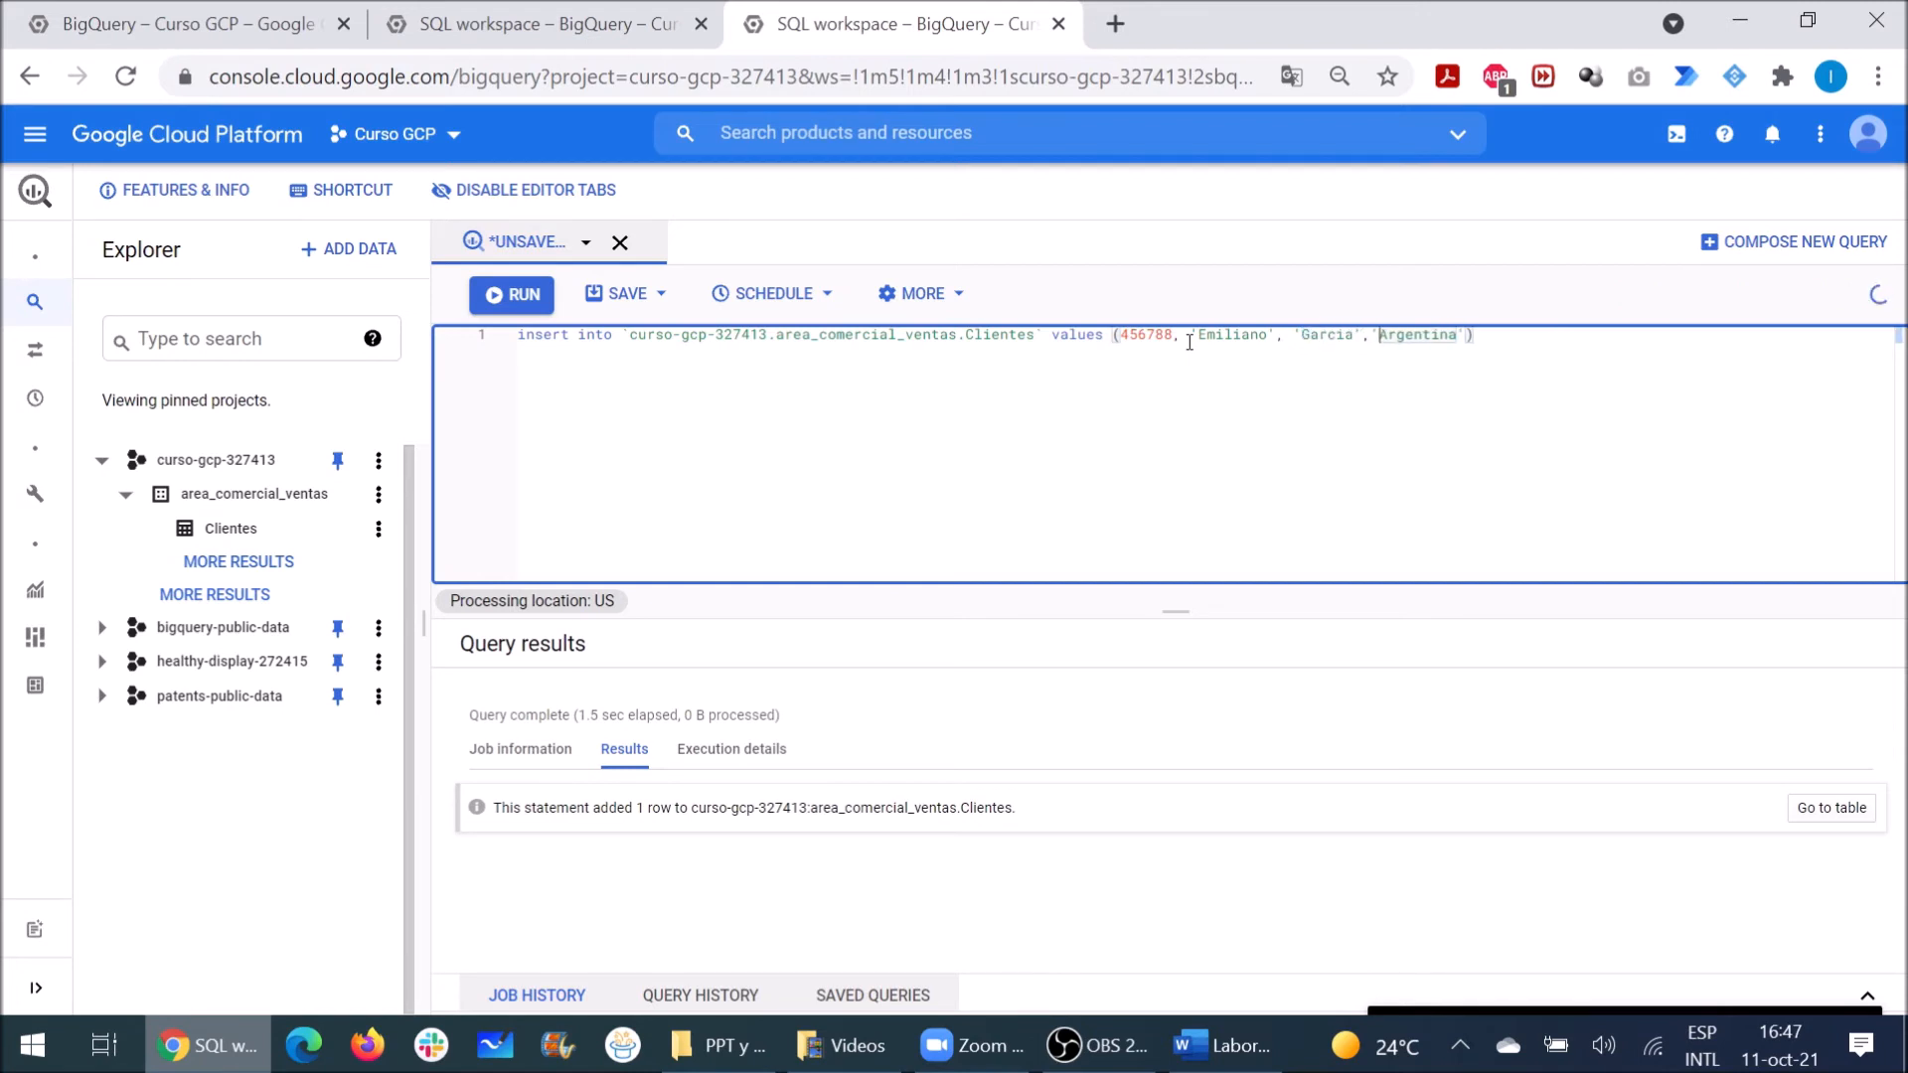
pyautogui.moveTo(1478, 334); pyautogui.dragTo(509, 331)
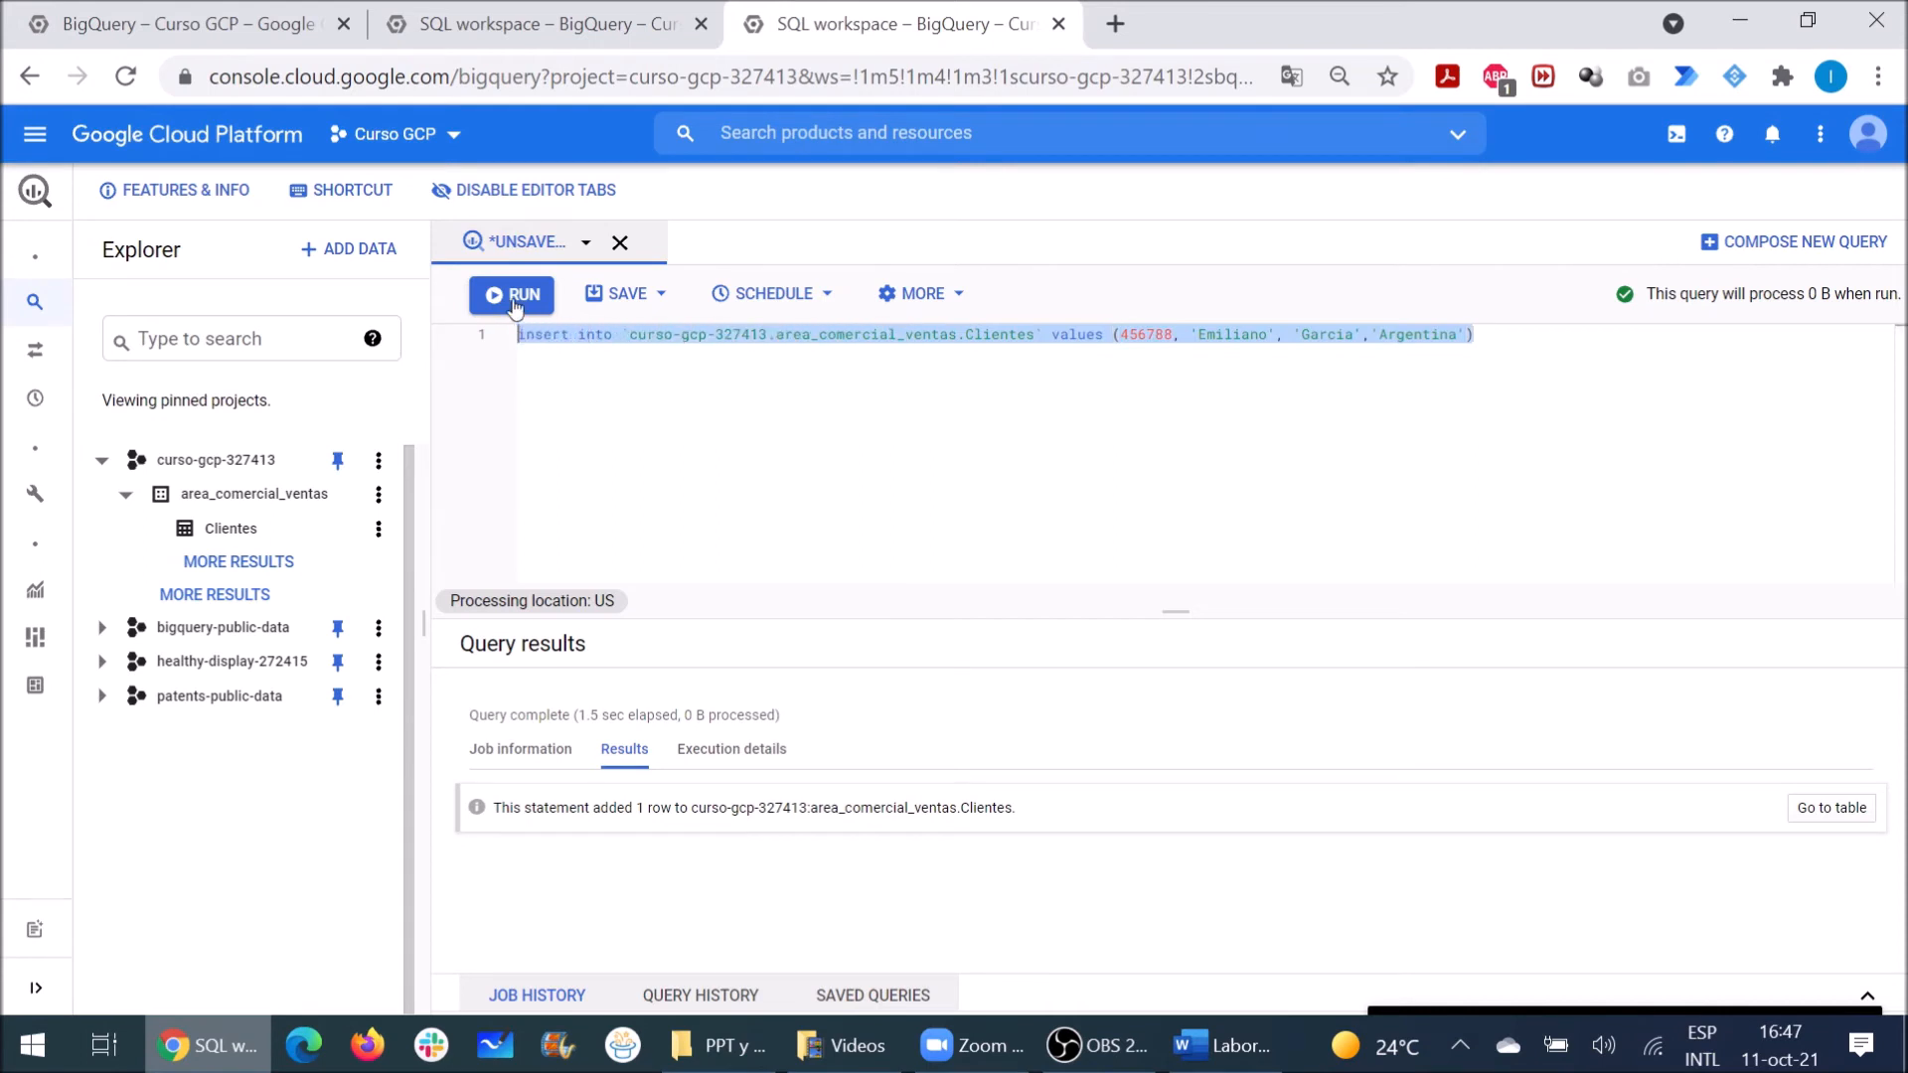
pyautogui.click(513, 294)
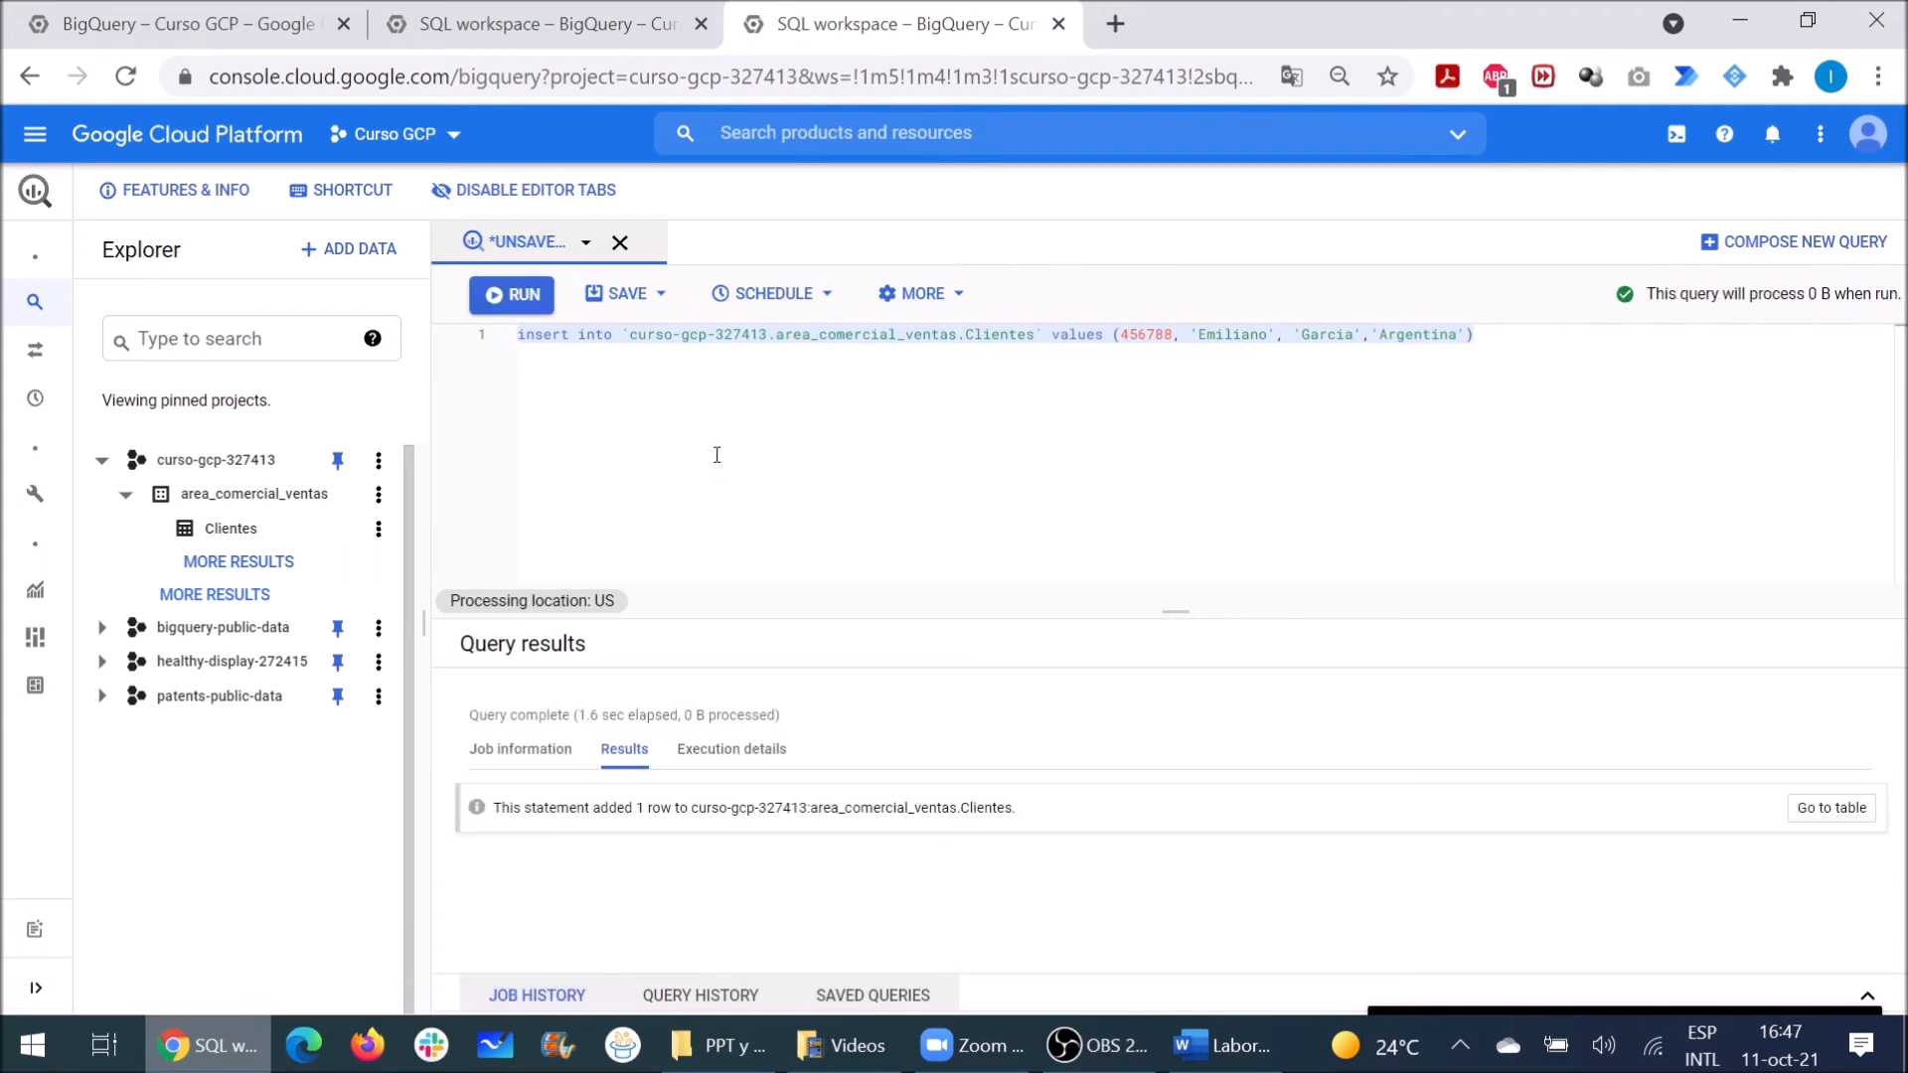
pyautogui.click(1223, 365)
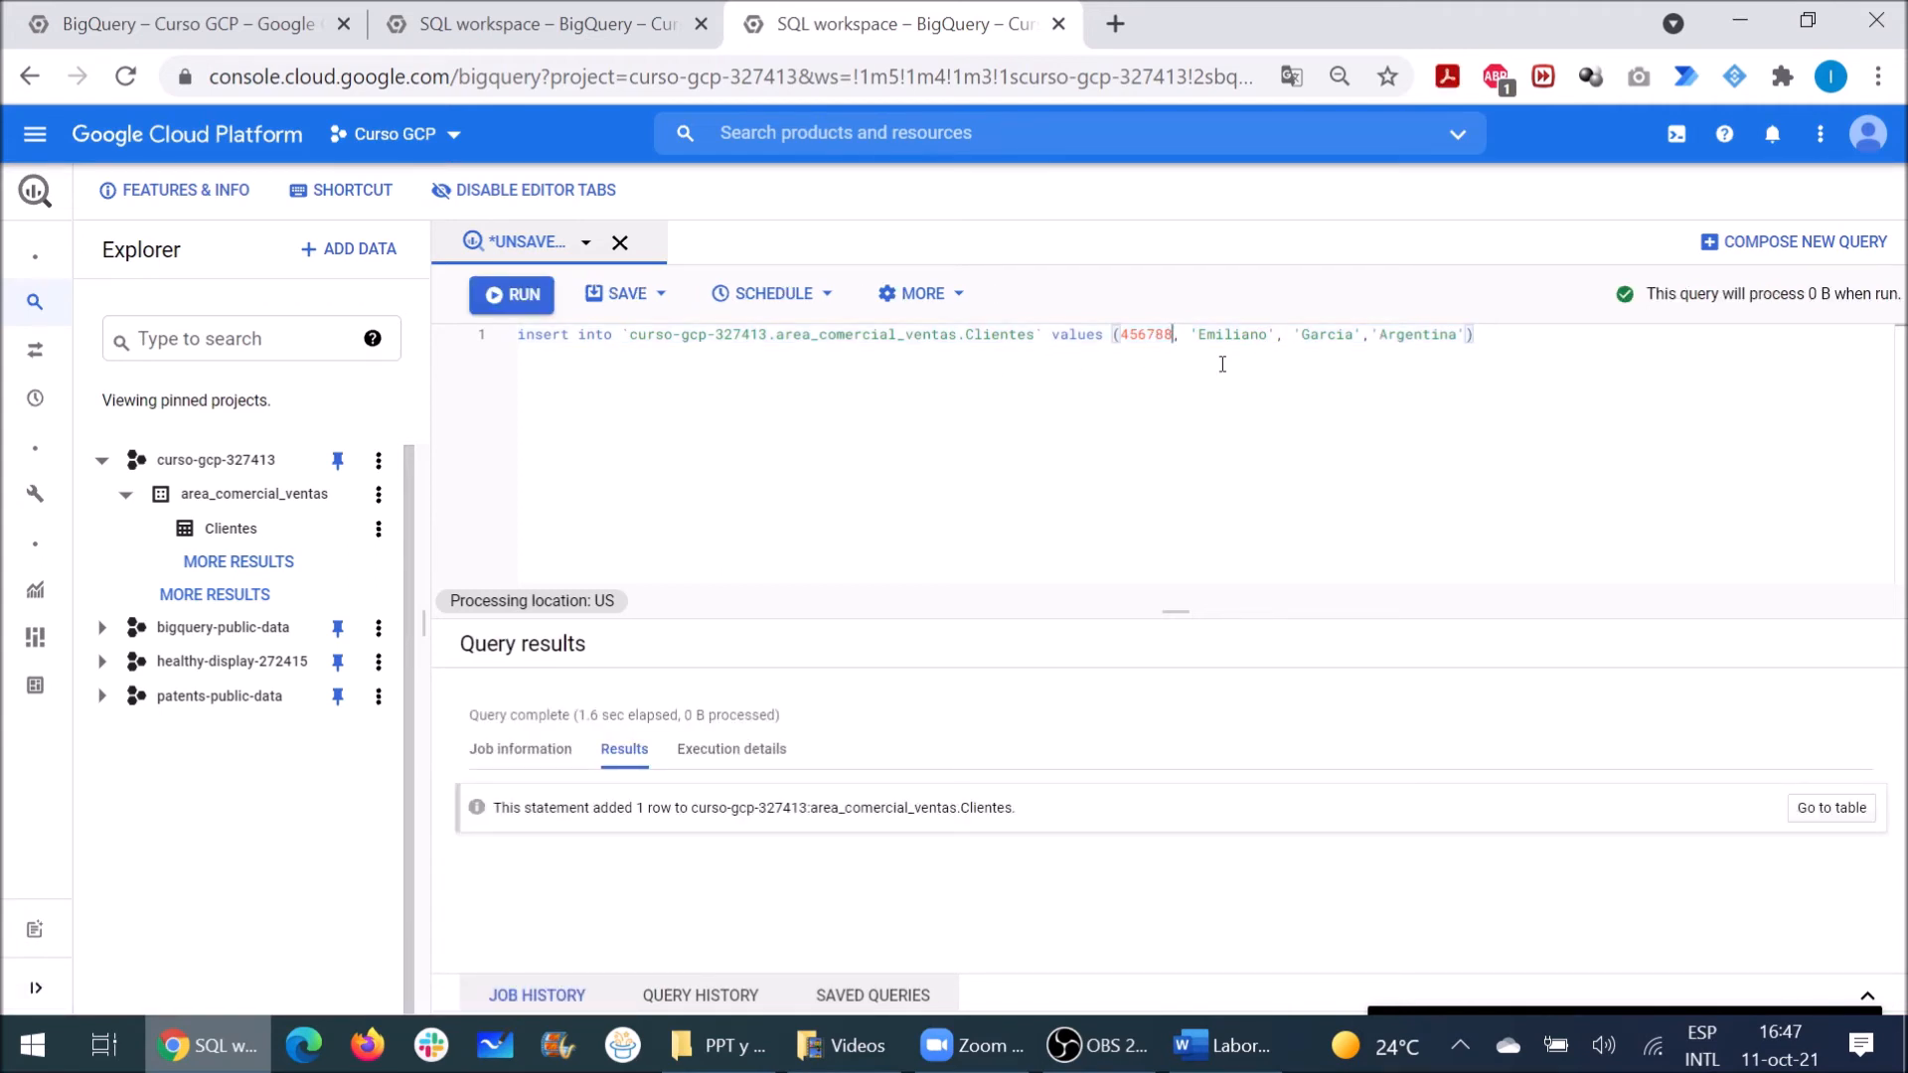
pyautogui.press('BackSpace')
pyautogui.press('BackSpace')
pyautogui.press('BackSpace')
pyautogui.press('BackSpace')
pyautogui.press('BackSpace')
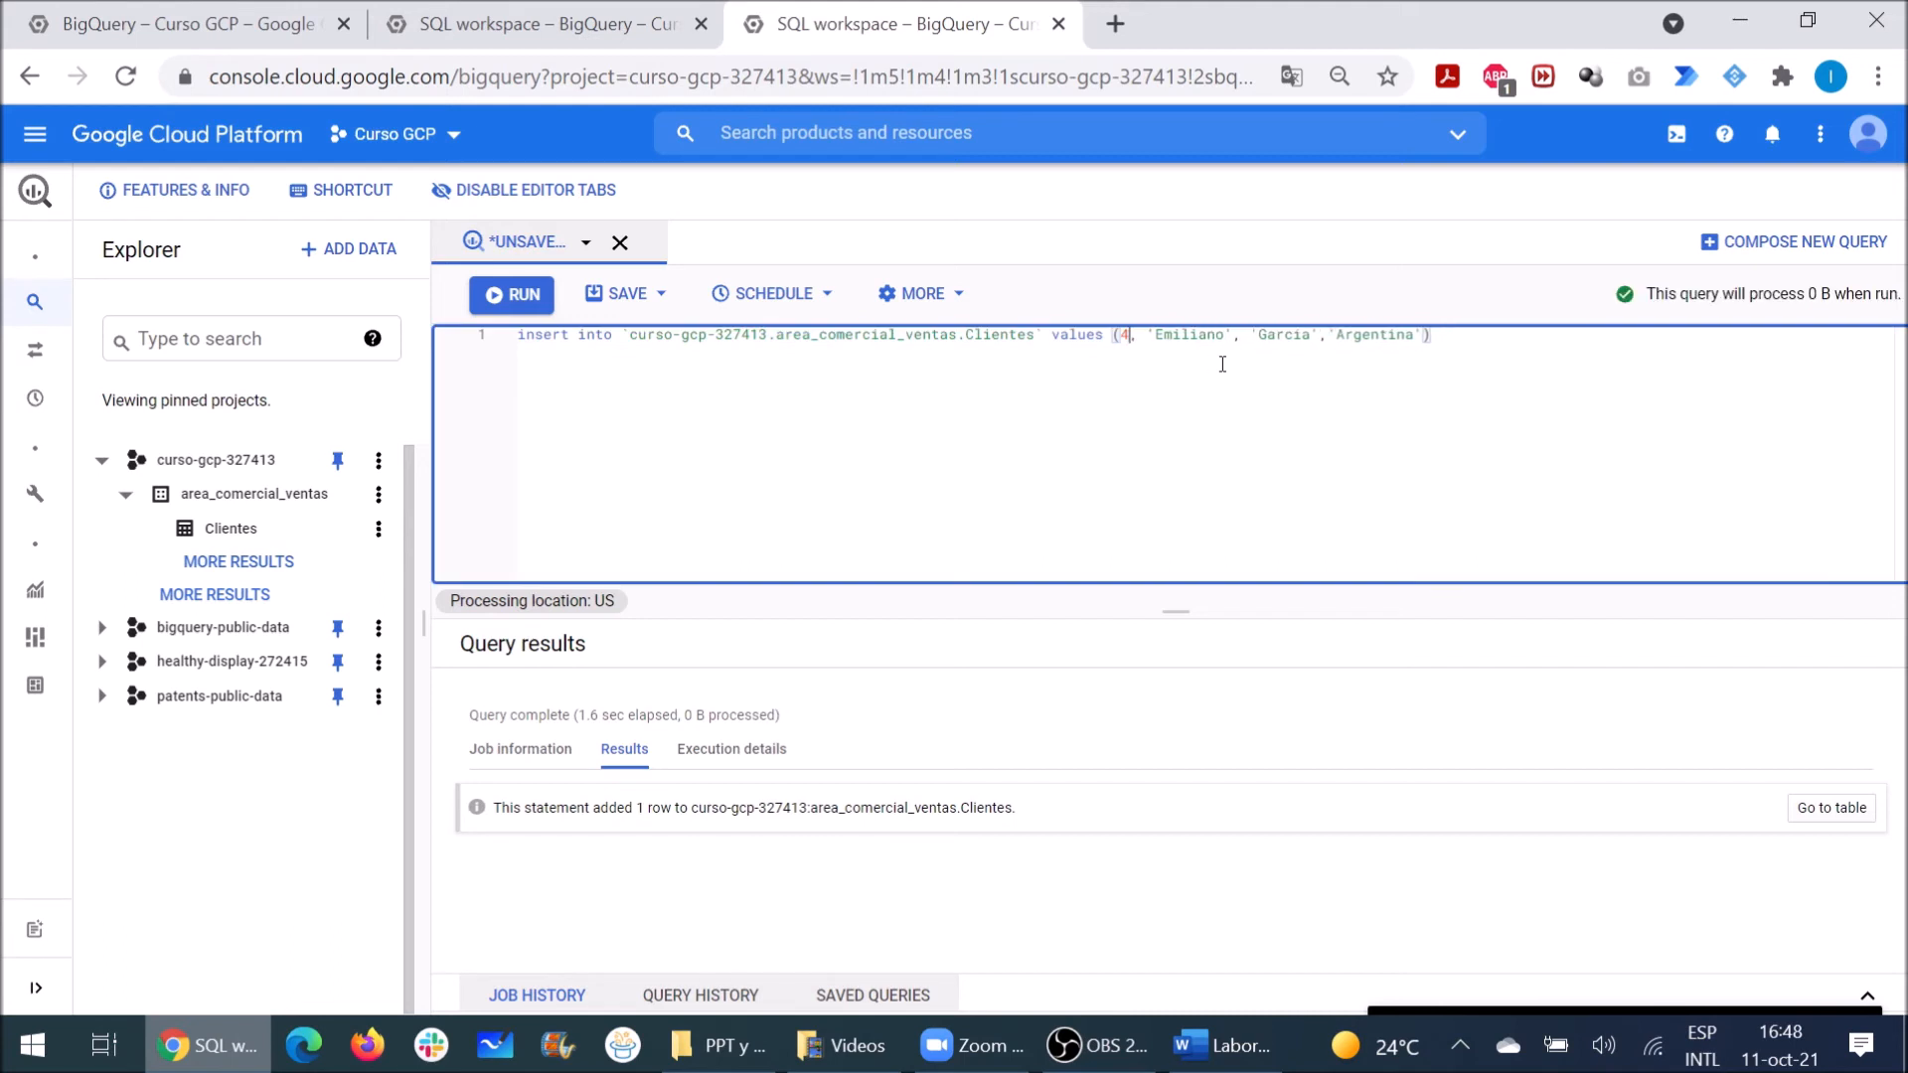
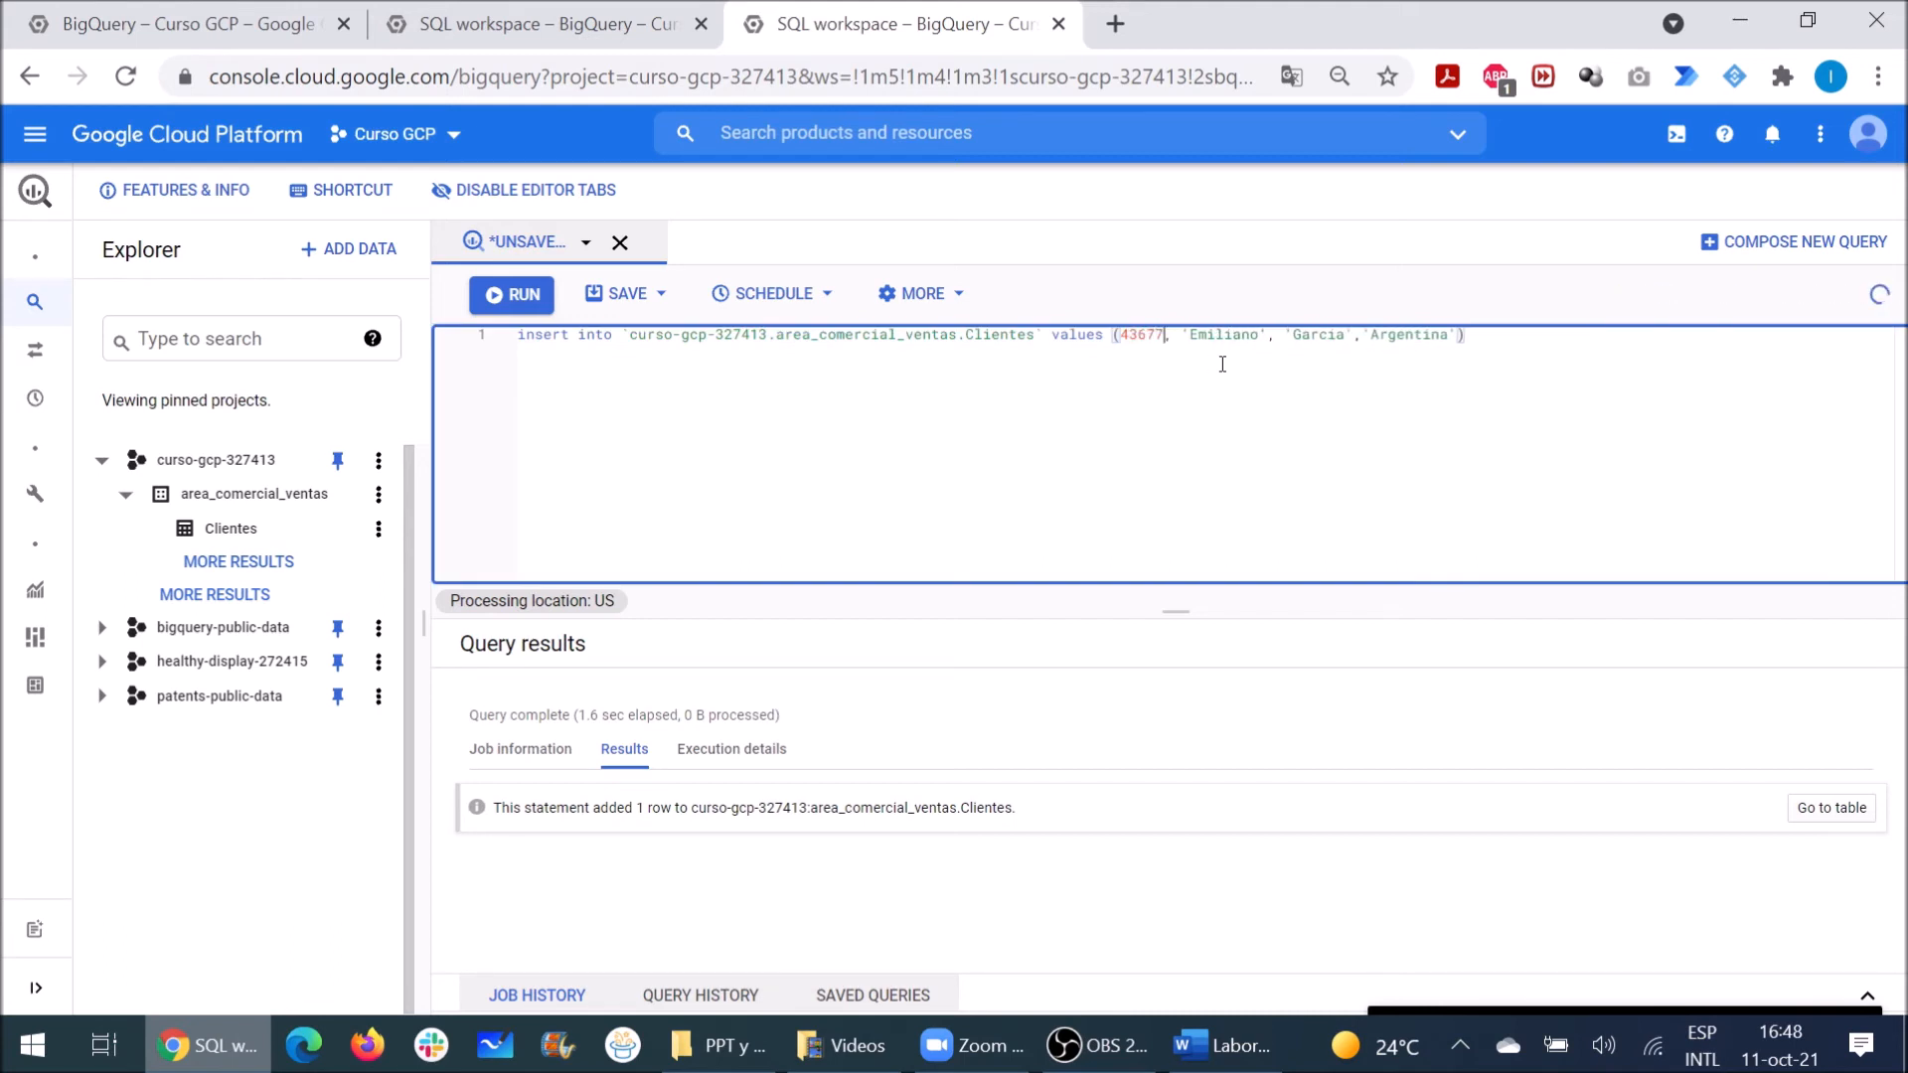
pyautogui.hotkey('shift', 'Right')
pyautogui.hotkey('shift', 'Right')
pyautogui.hotkey('shift', 'Right')
pyautogui.hotkey('shift', 'Right')
pyautogui.hotkey('shift', 'Right')
pyautogui.hotkey('shift', 'Right')
pyautogui.hotkey('shift', 'Right')
pyautogui.hotkey('shift', 'Right')
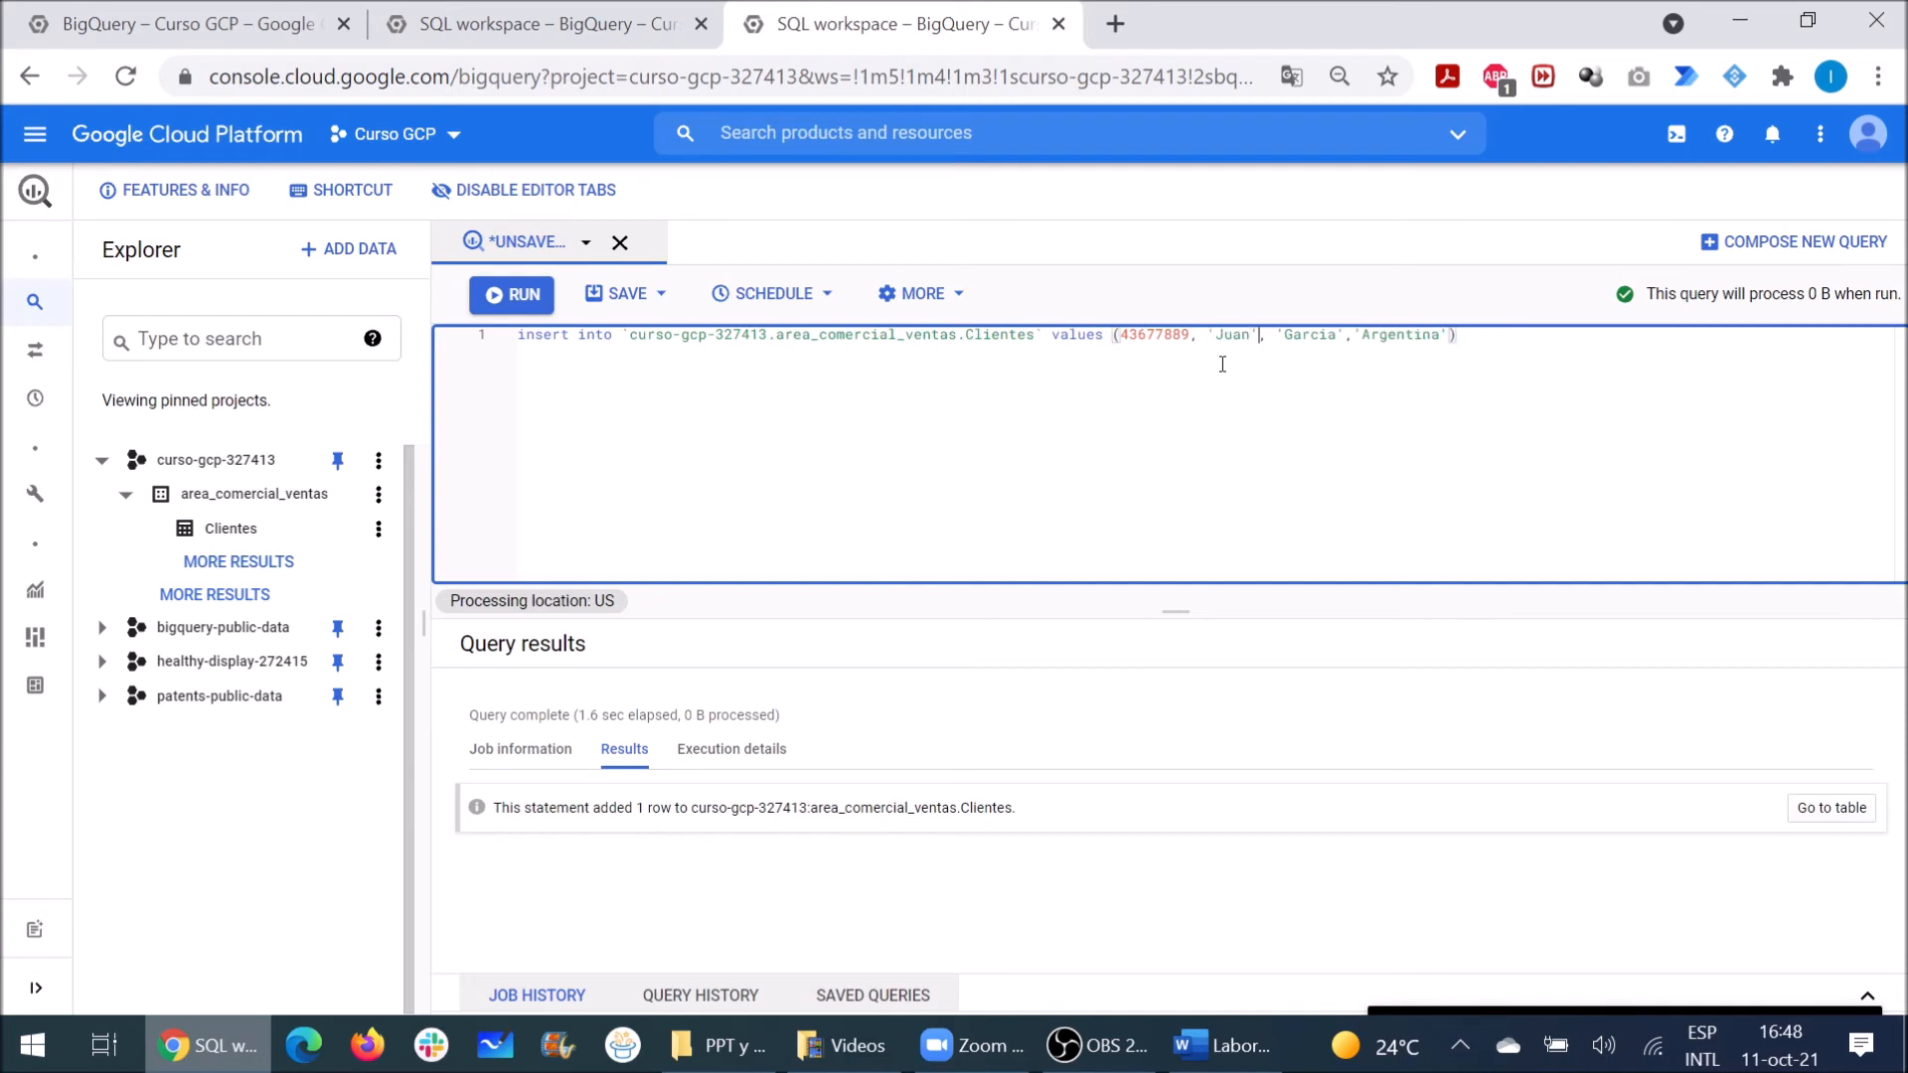
pyautogui.hotkey('shift', 'Right')
pyautogui.hotkey('shift', 'Right')
pyautogui.hotkey('shift', 'Right')
pyautogui.hotkey('shift', 'Right')
pyautogui.hotkey('shift', 'Right')
pyautogui.hotkey('shift', 'Right')
pyautogui.hotkey('shift', 'Right')
pyautogui.hotkey('shift', 'Right')
pyautogui.hotkey('shift', 'Right')
pyautogui.hotkey('shift', 'Right')
pyautogui.hotkey('shift', 'Right')
pyautogui.hotkey('shift', 'Right')
pyautogui.hotkey('shift', 'Right')
pyautogui.hotkey('shift', 'Right')
pyautogui.hotkey('shift', 'Right')
pyautogui.write('Colombia')
pyautogui.moveTo(1459, 336); pyautogui.dragTo(671, 320)
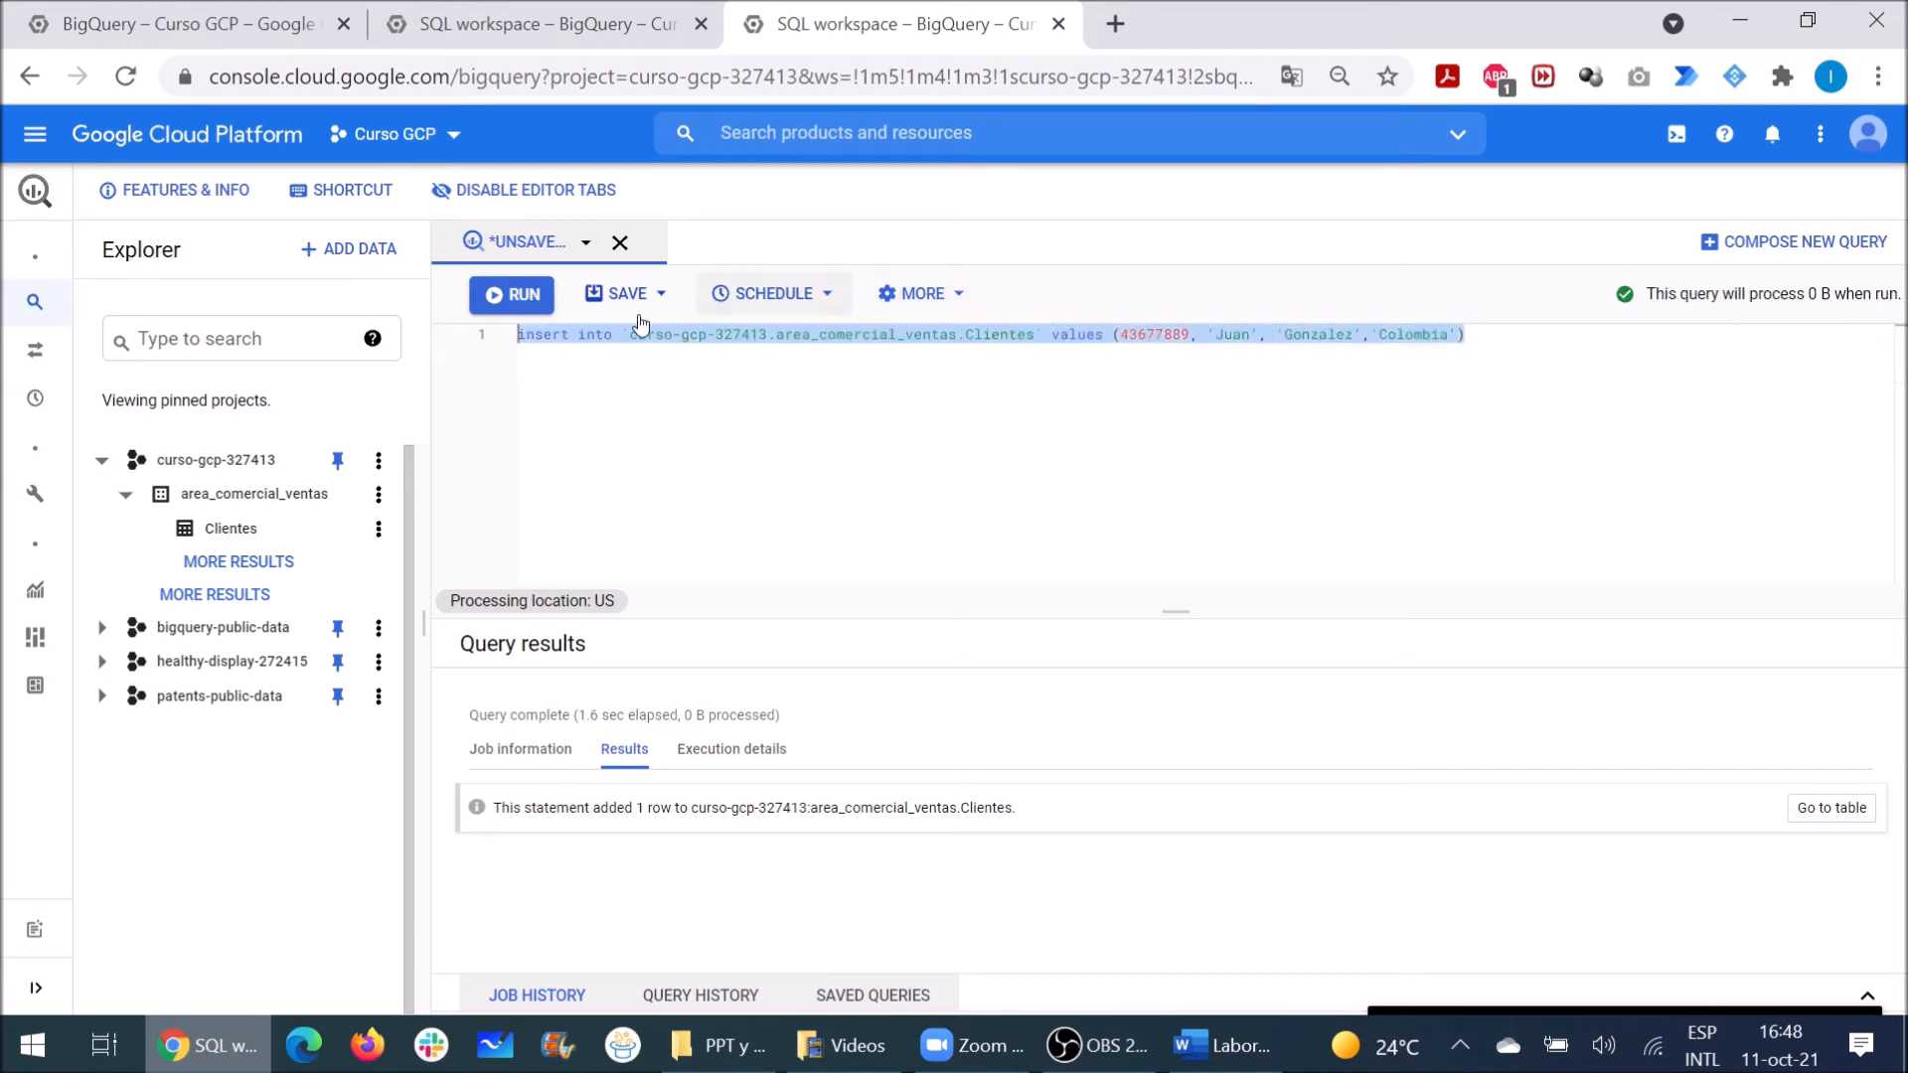
pyautogui.click(487, 293)
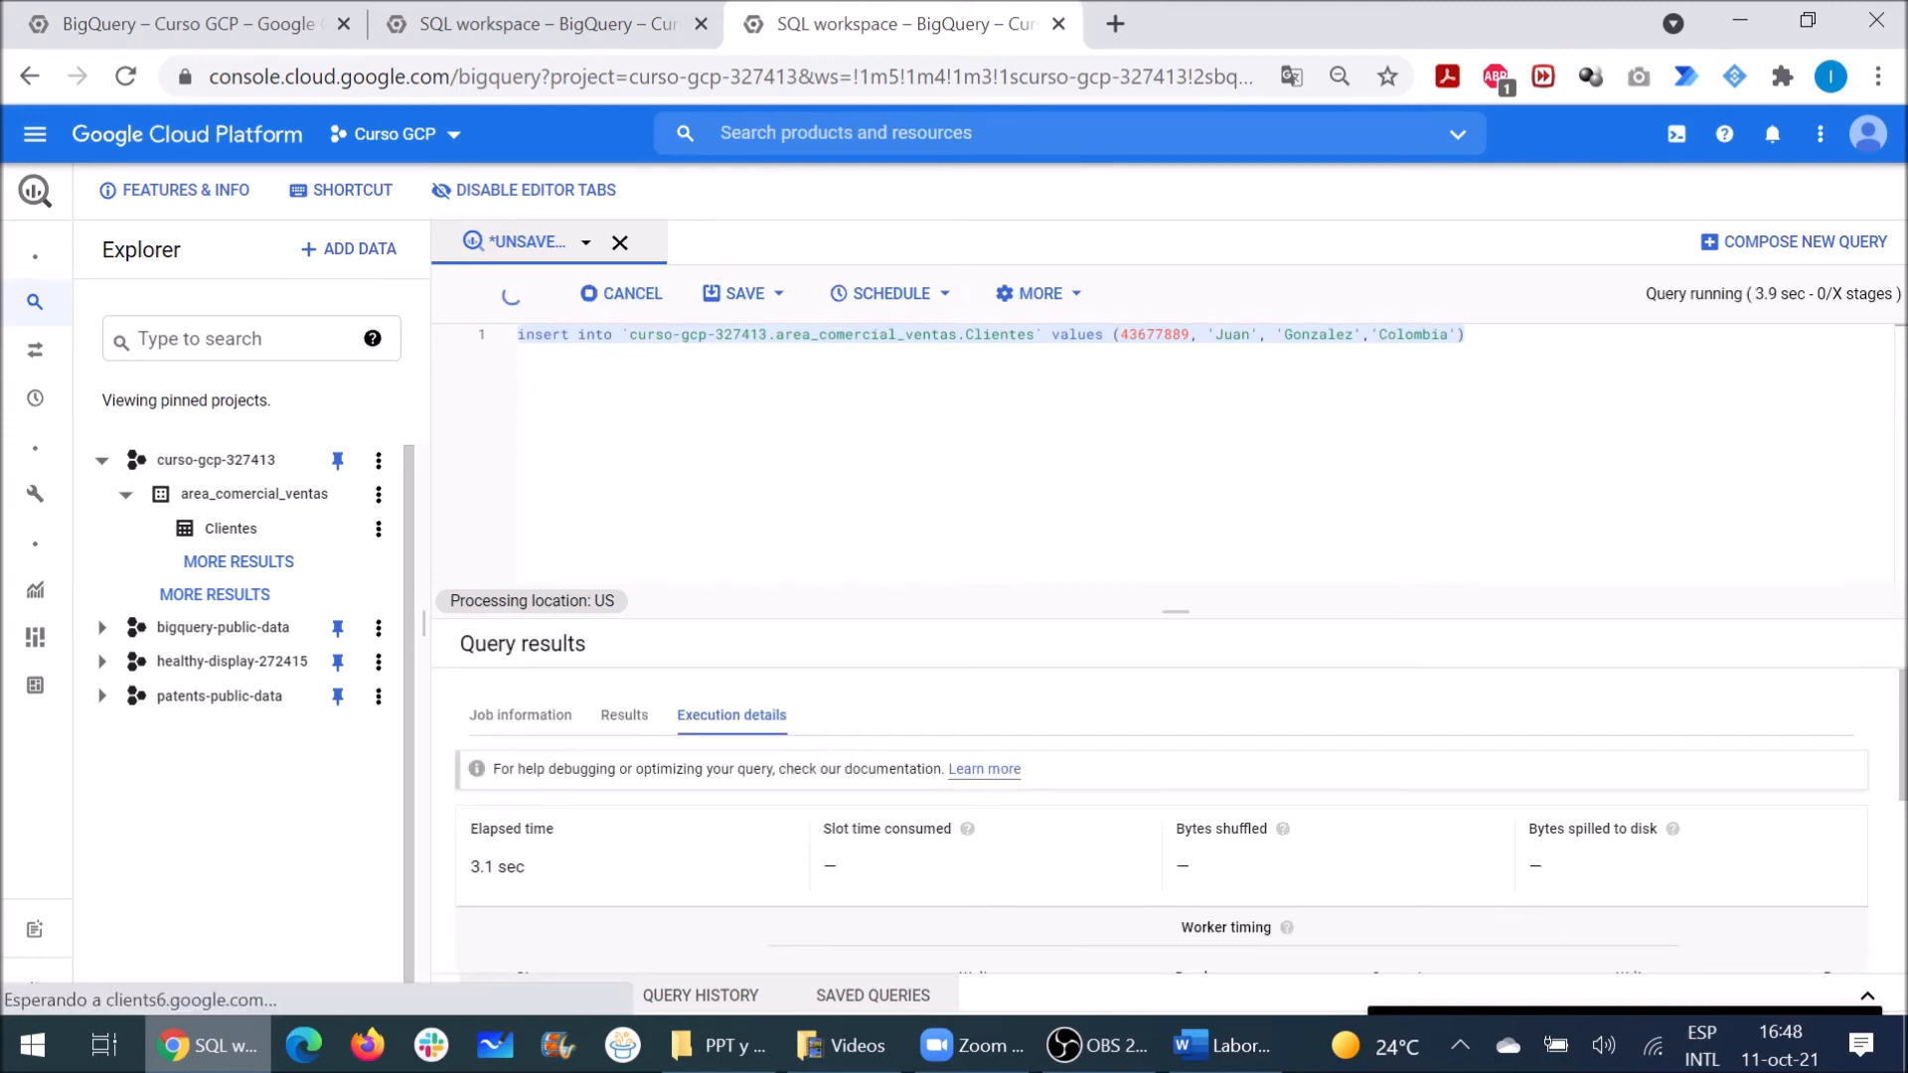
pyautogui.click(625, 332)
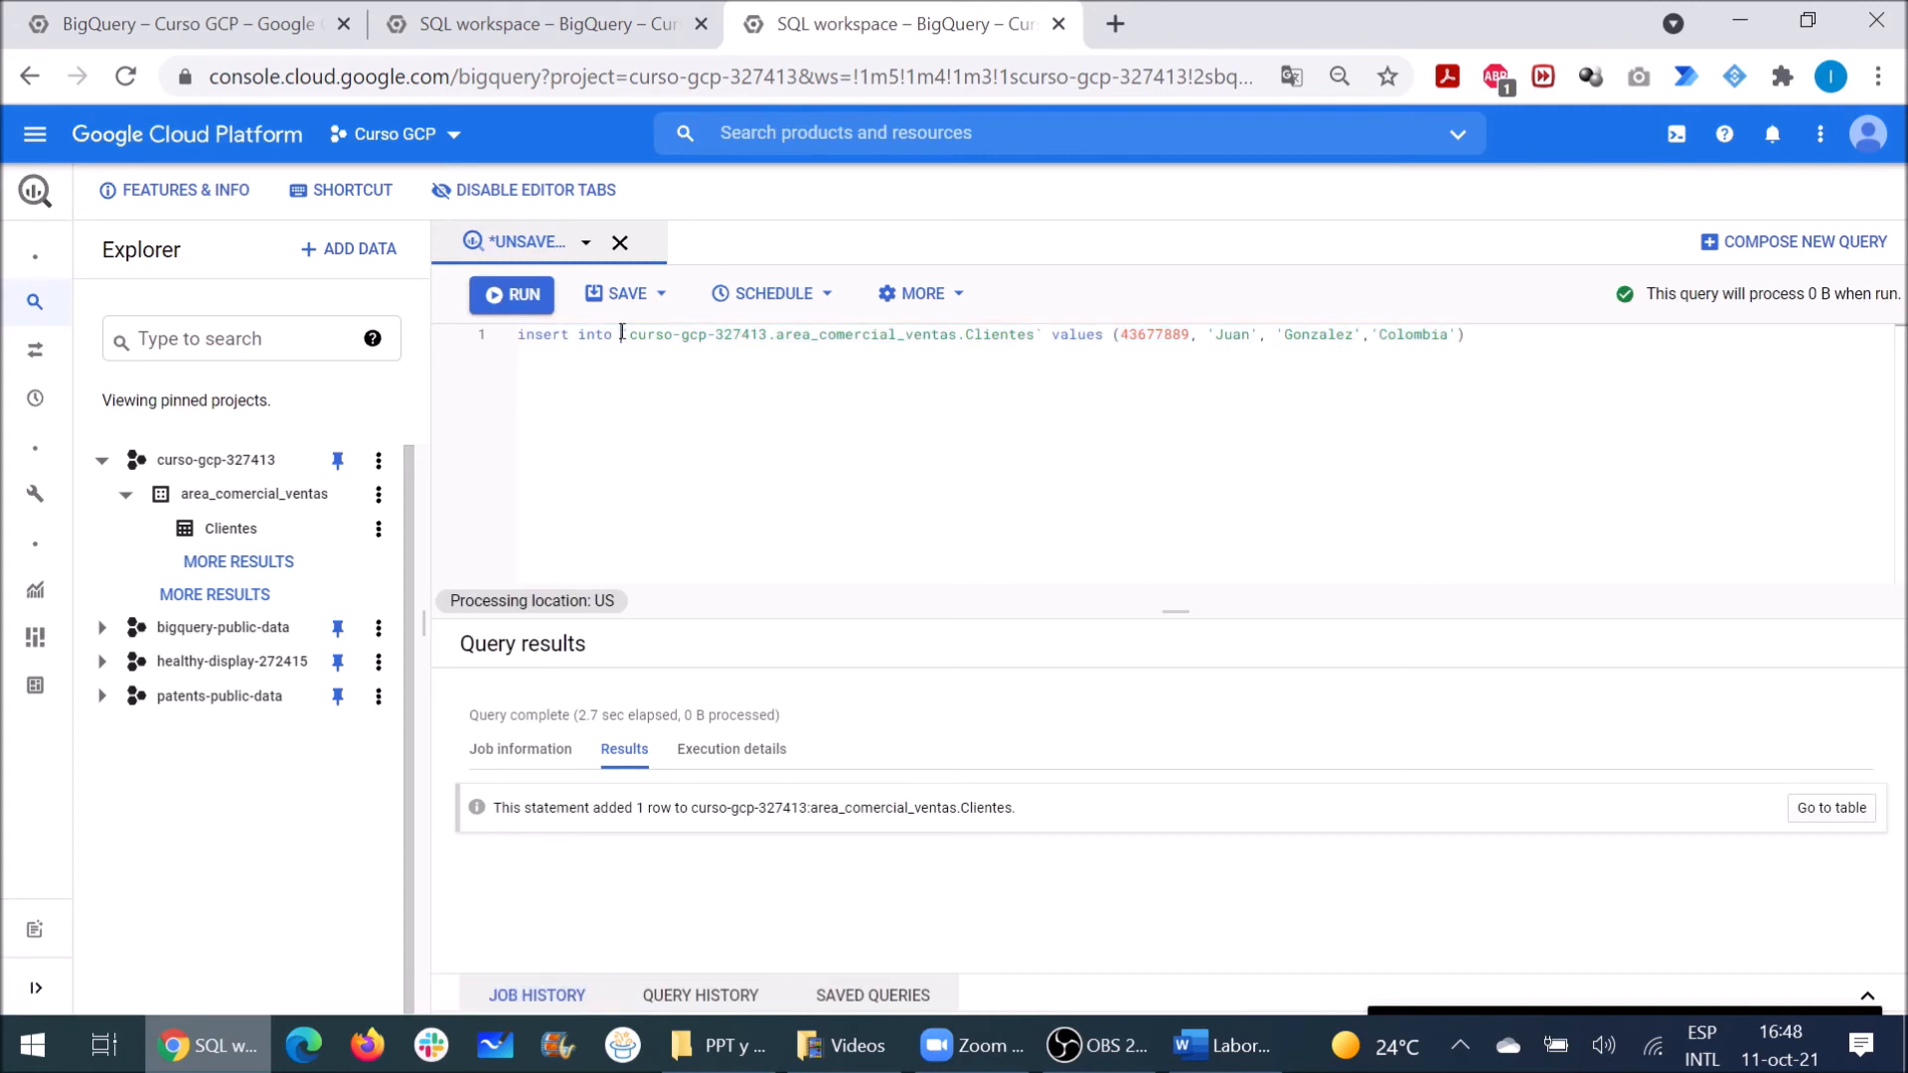
# Step: Rewrite the statement as SELECT * FROM Clientes and run it to list all three customers
pyautogui.moveTo(613, 334); pyautogui.dragTo(509, 343)
pyautogui.write('select ')
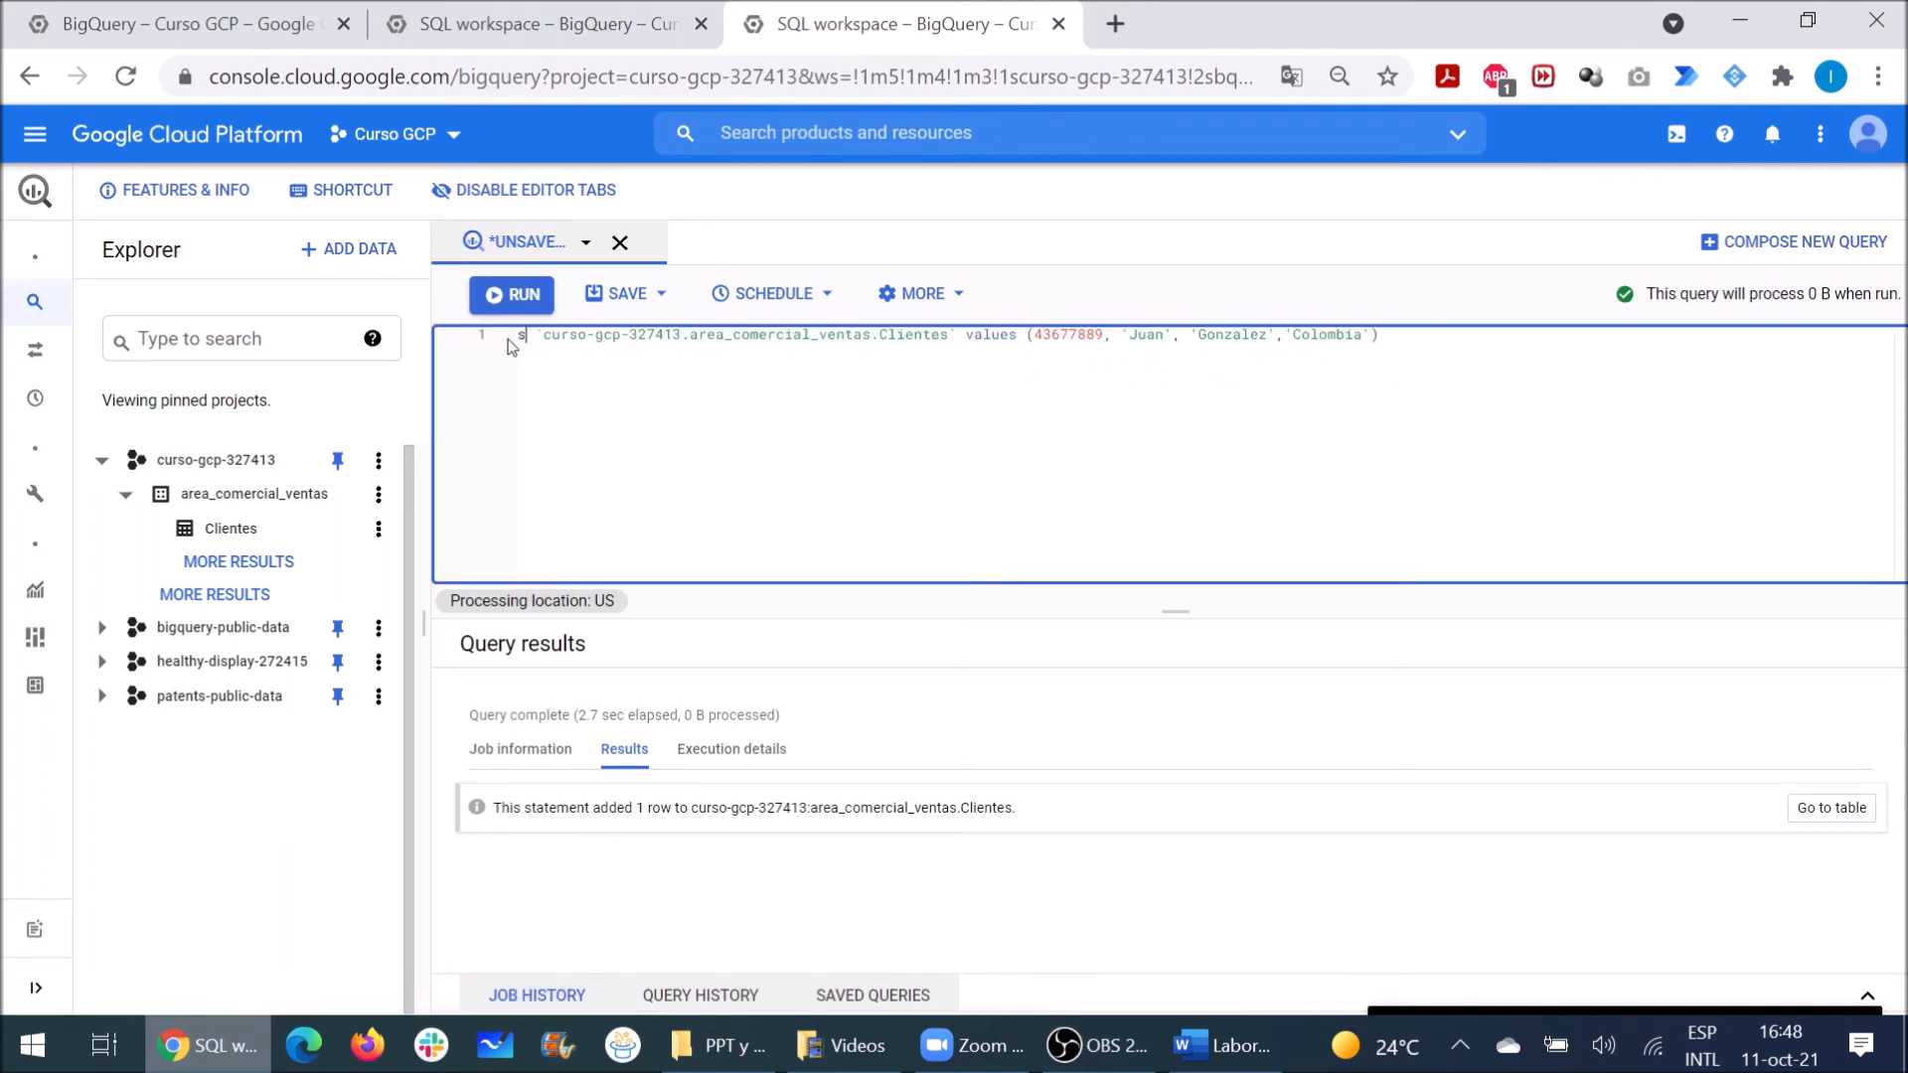
pyautogui.write('* from')
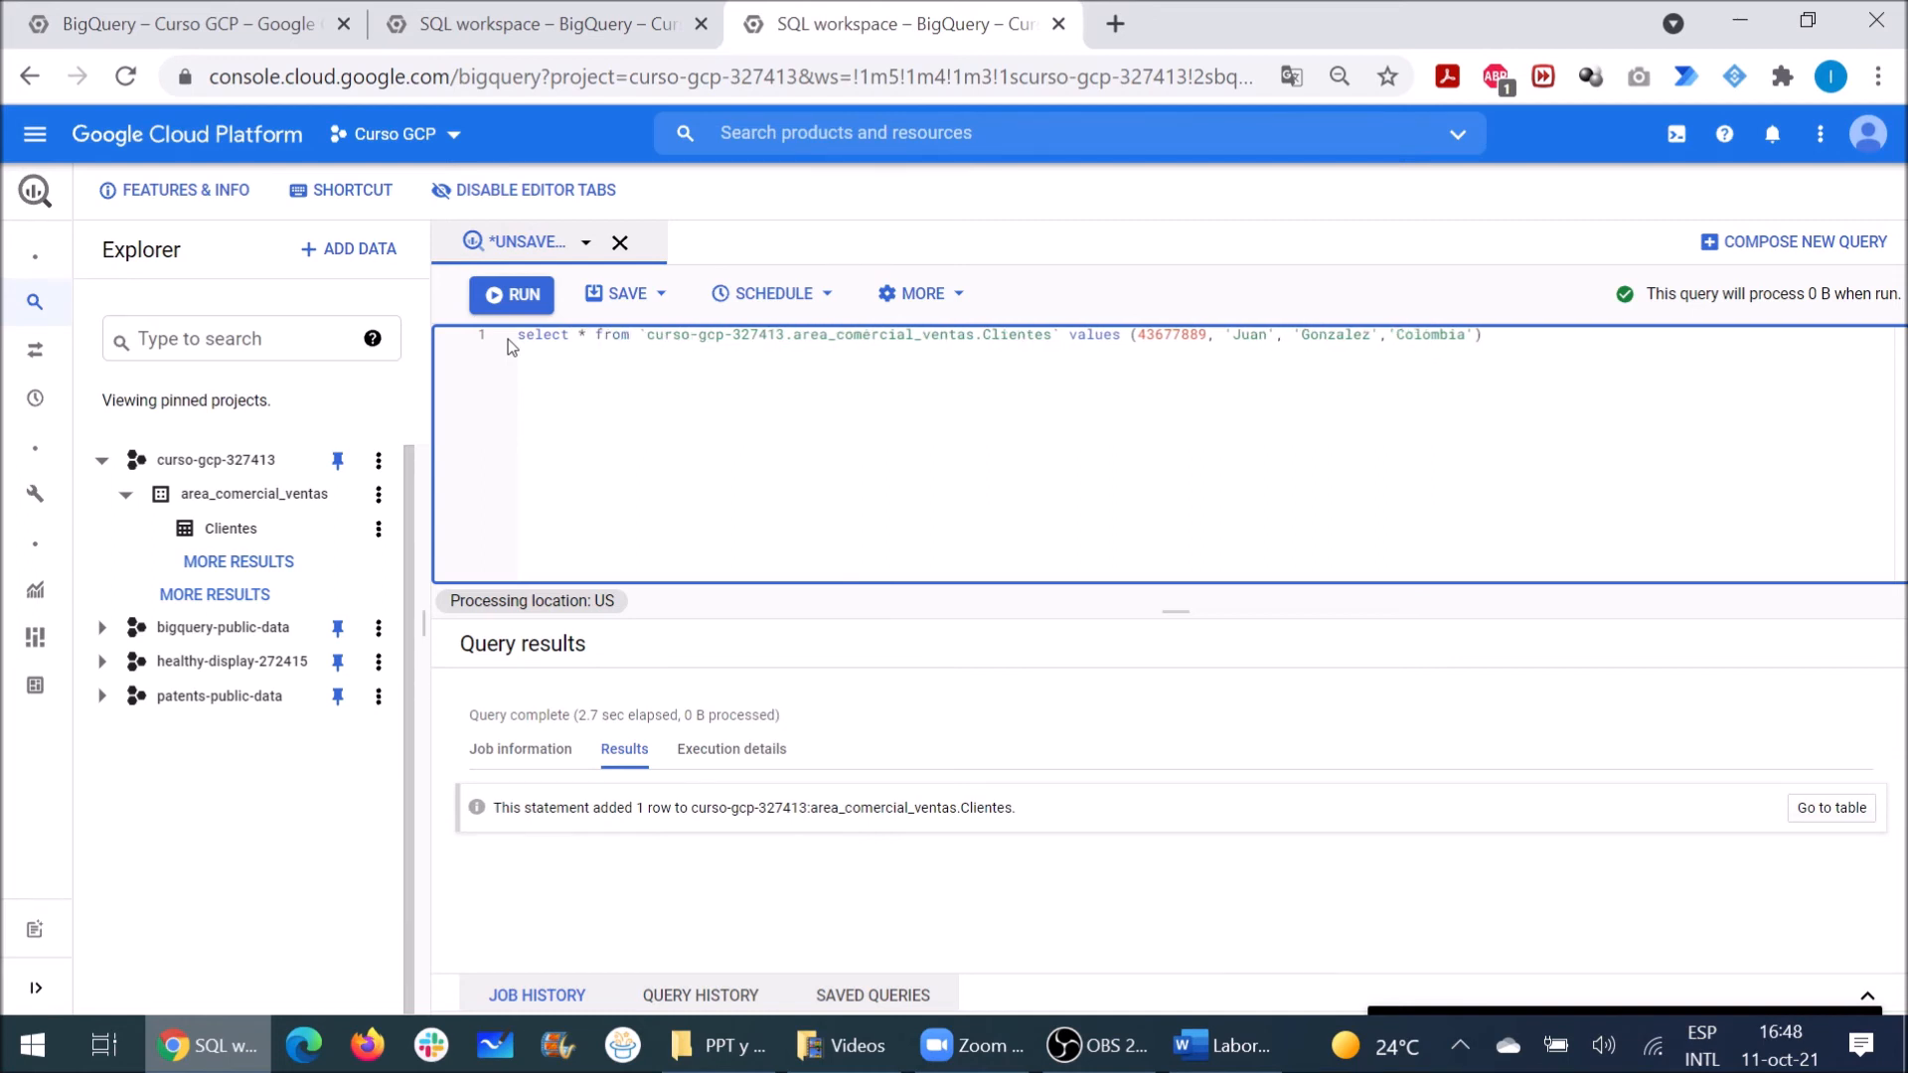
pyautogui.moveTo(1484, 335); pyautogui.dragTo(1060, 336)
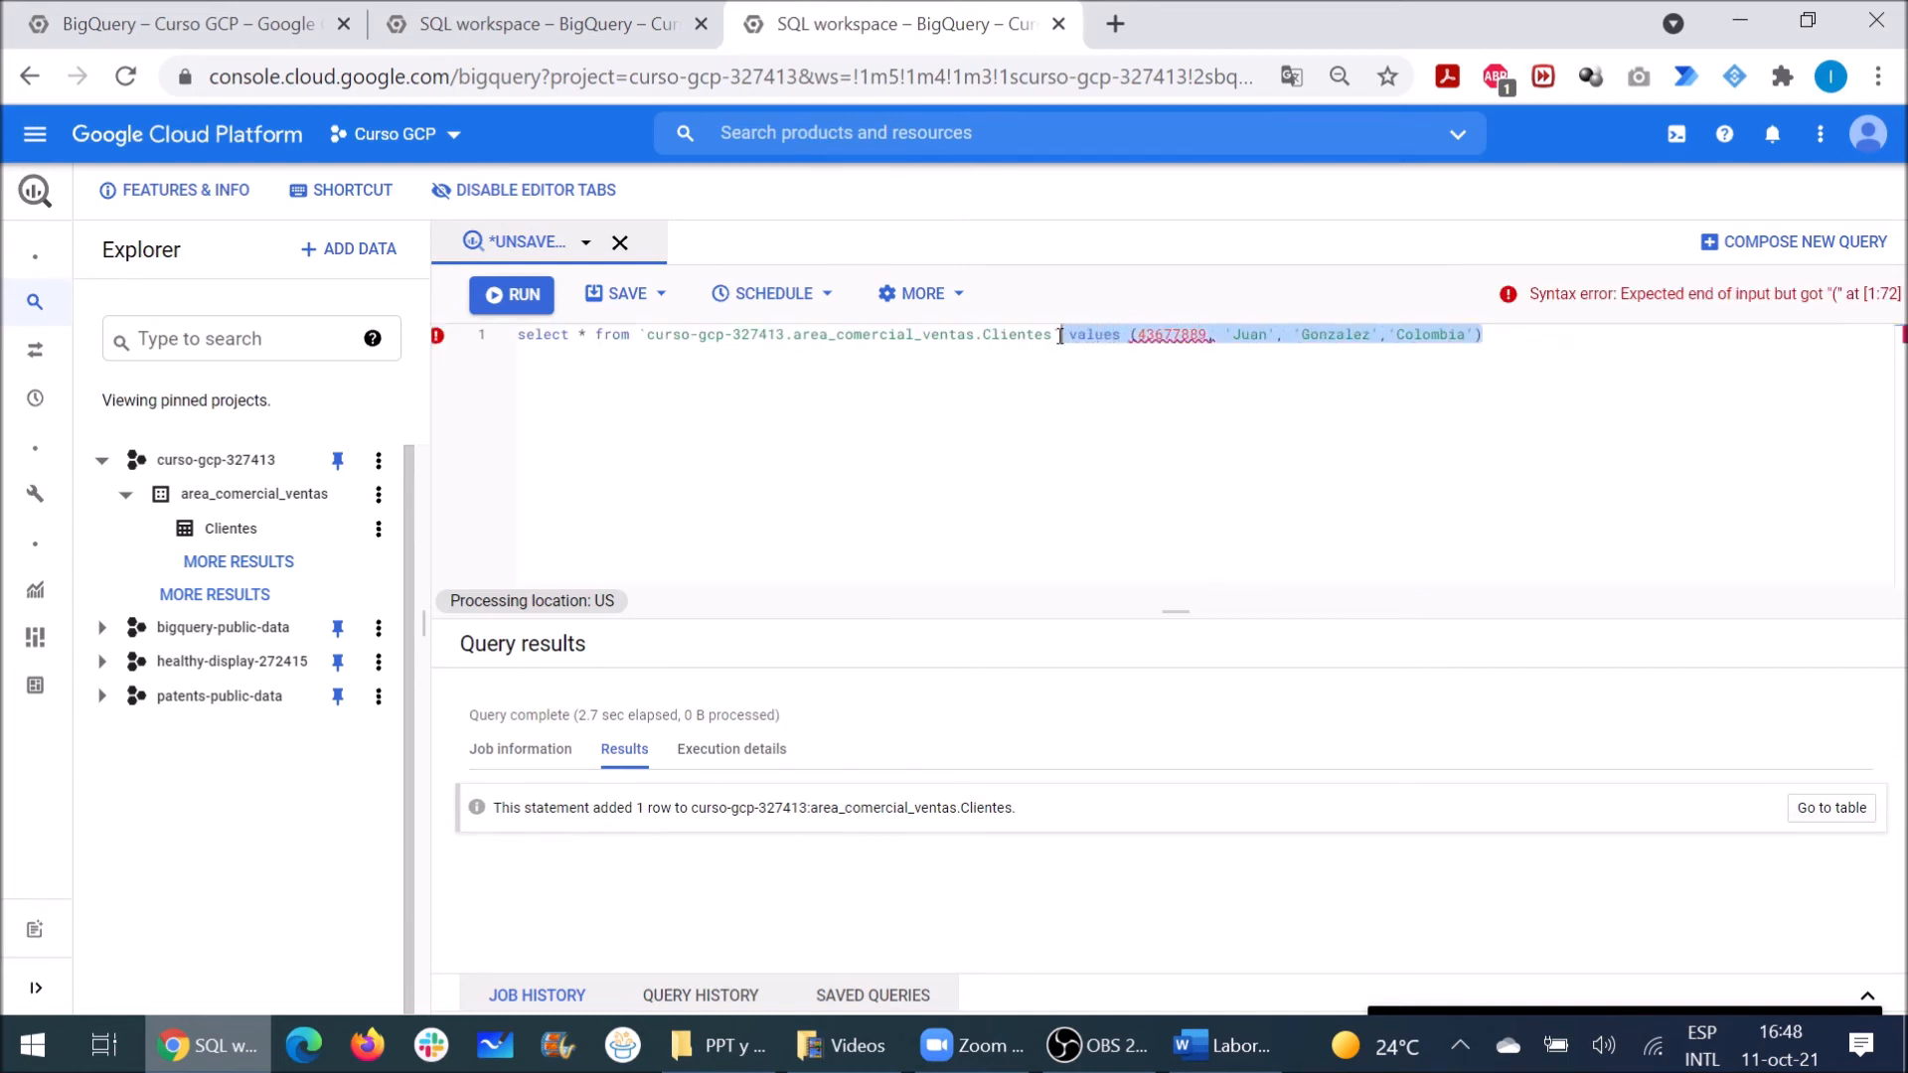
pyautogui.press('BackSpace')
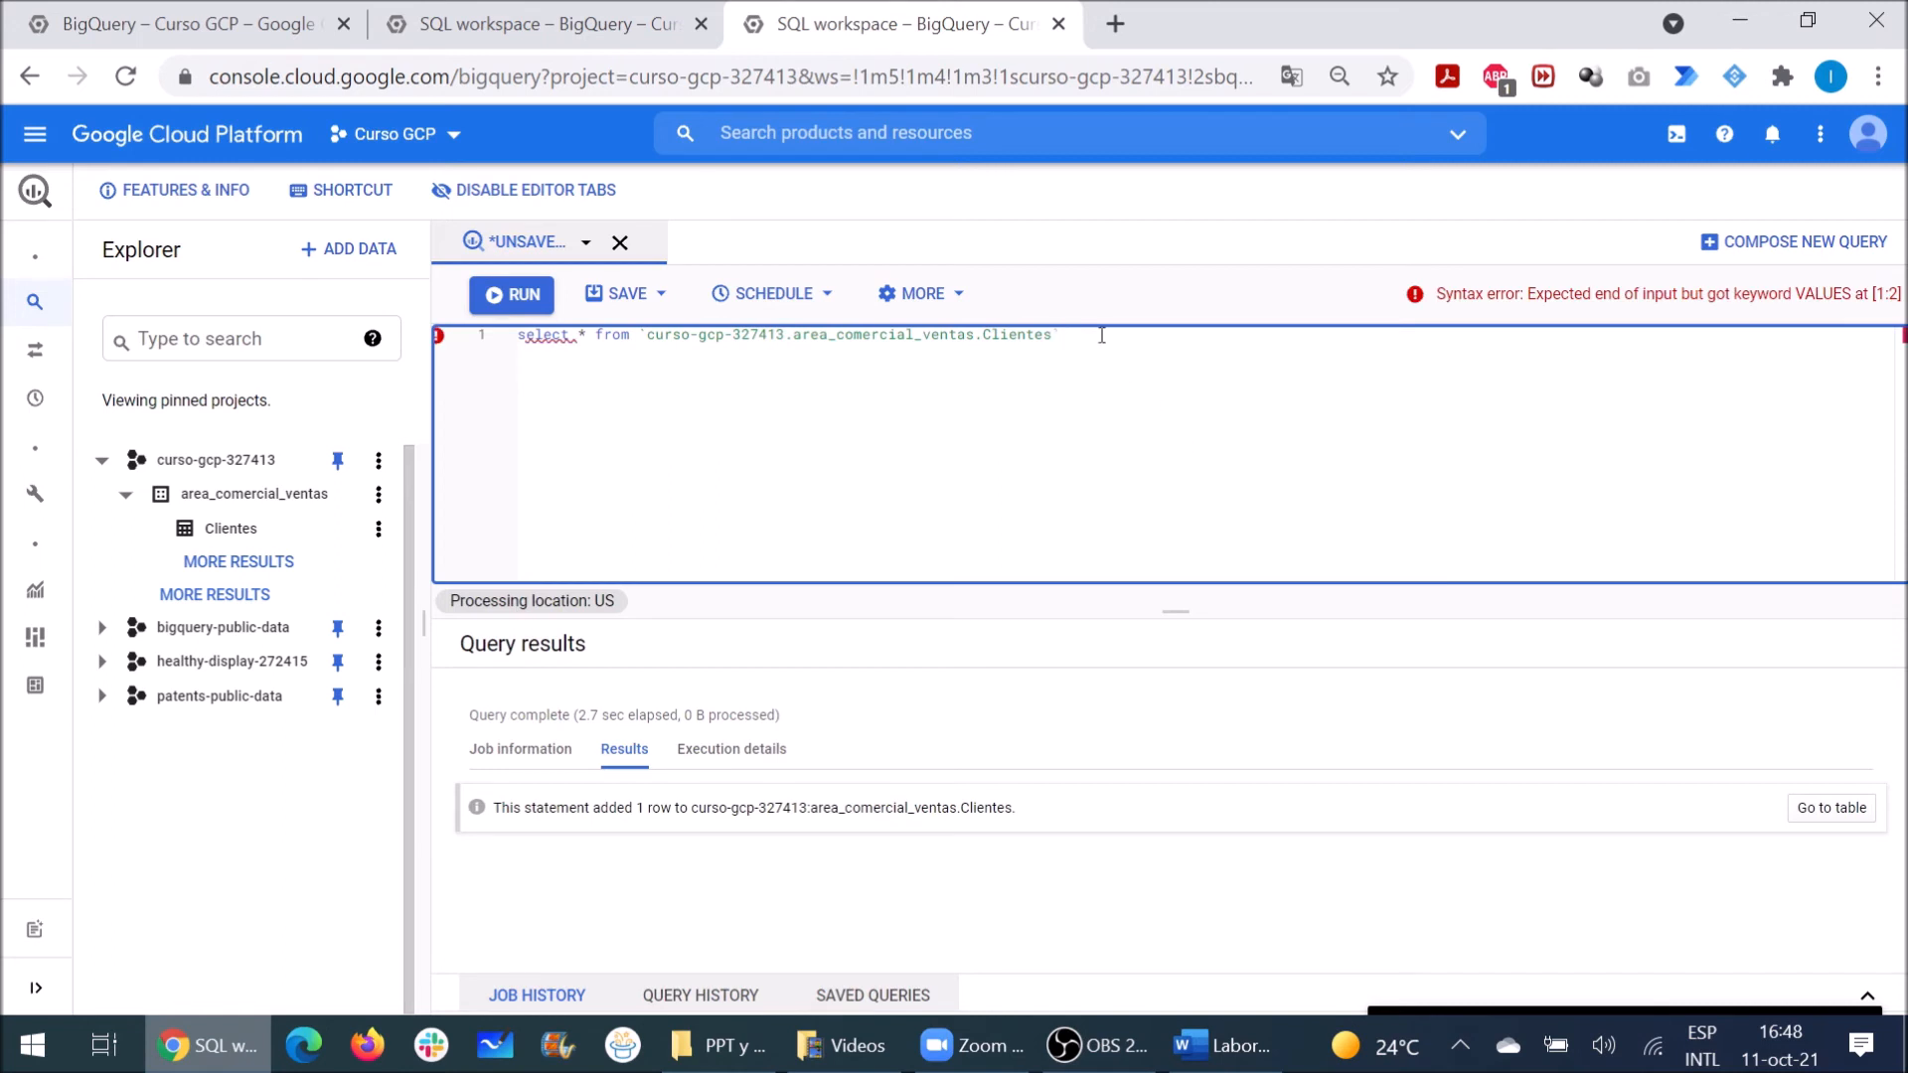
pyautogui.moveTo(1061, 335); pyautogui.dragTo(529, 320)
pyautogui.click(500, 308)
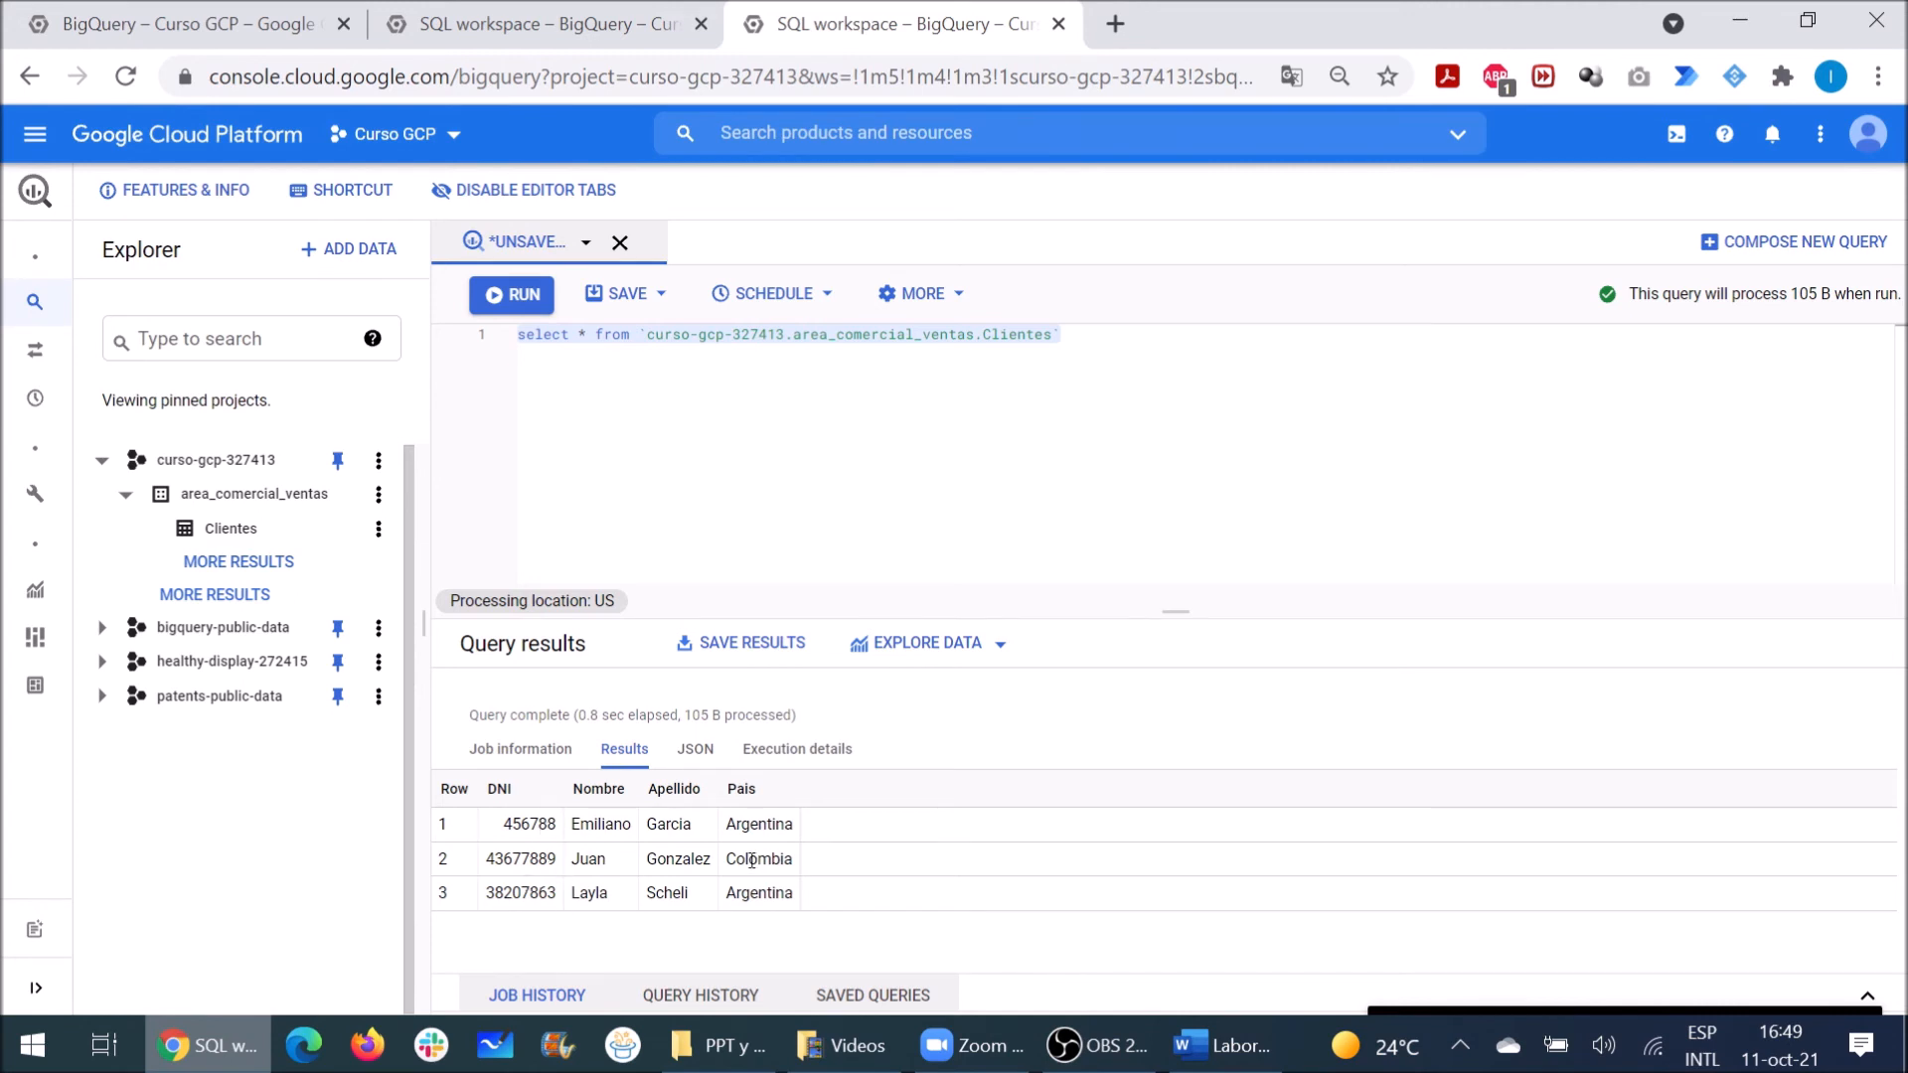
pyautogui.moveTo(632, 335); pyautogui.dragTo(516, 335)
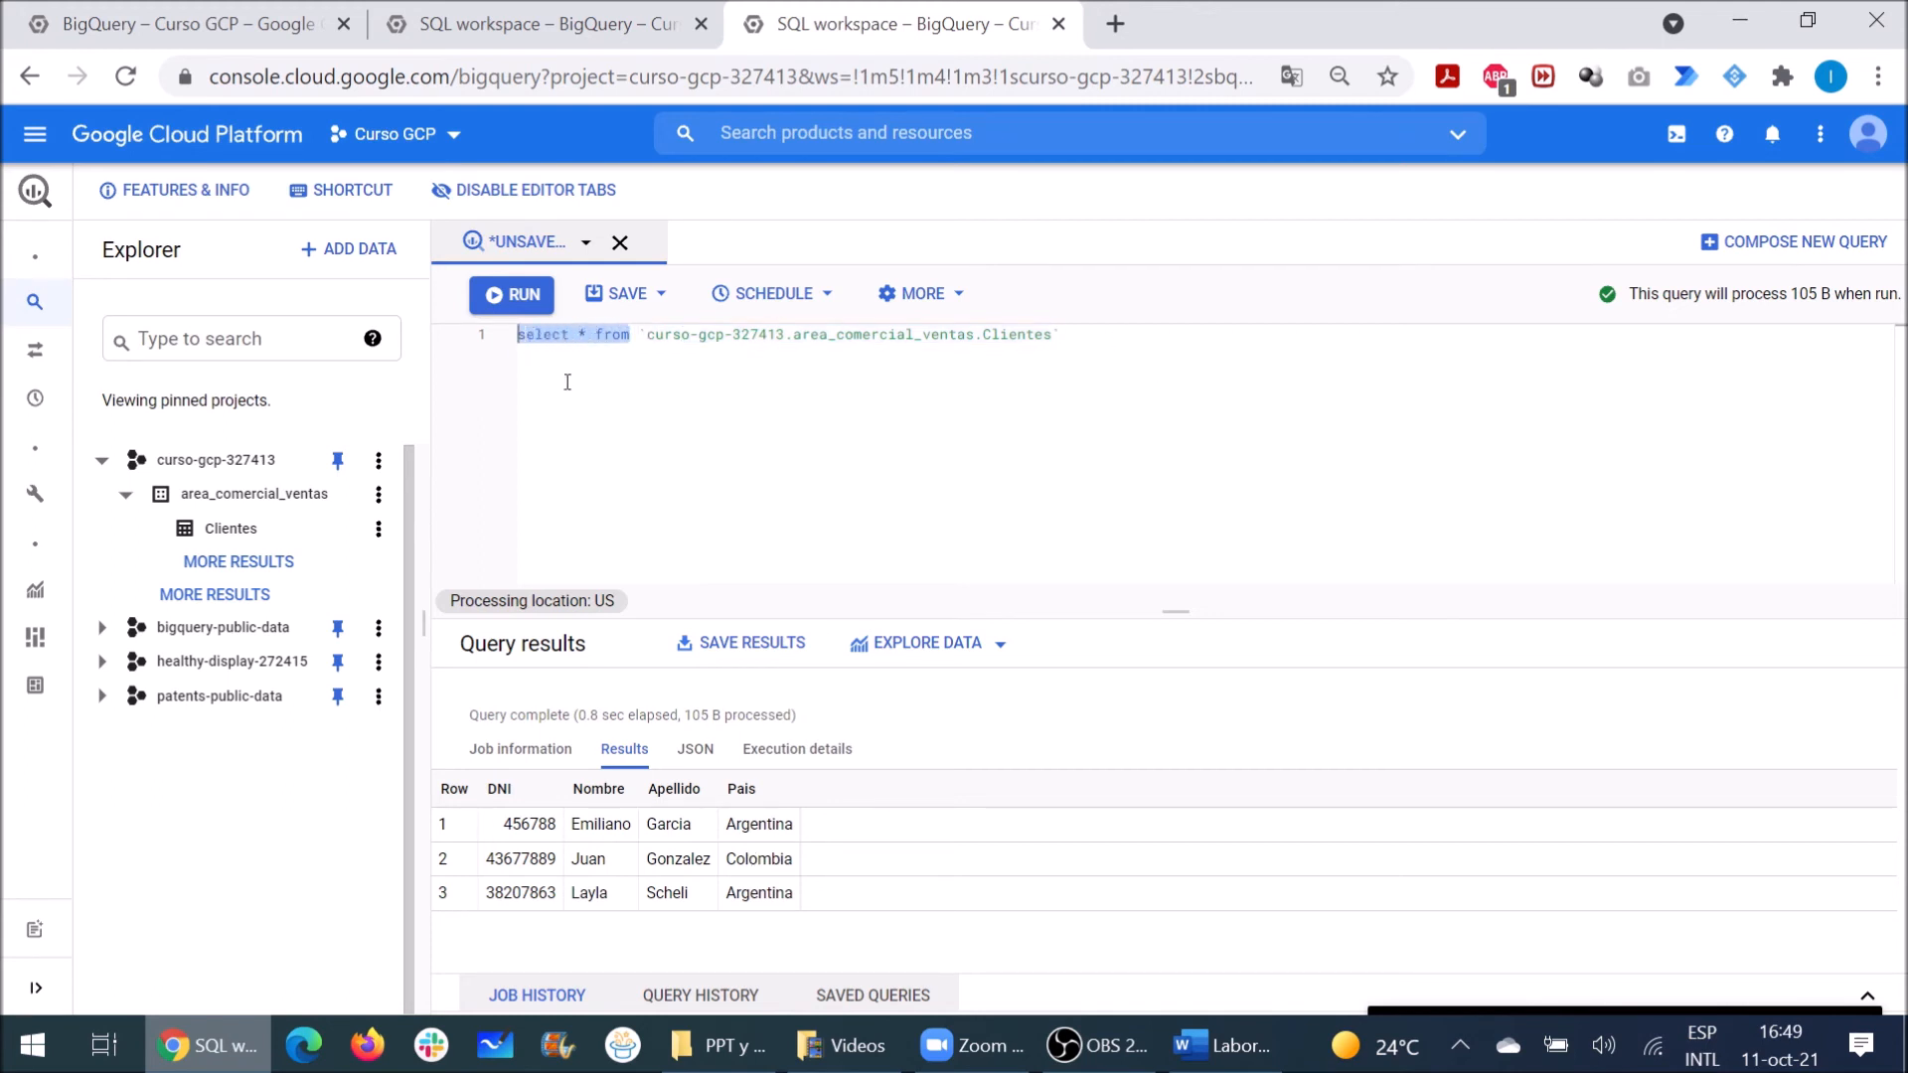
pyautogui.write('updat')
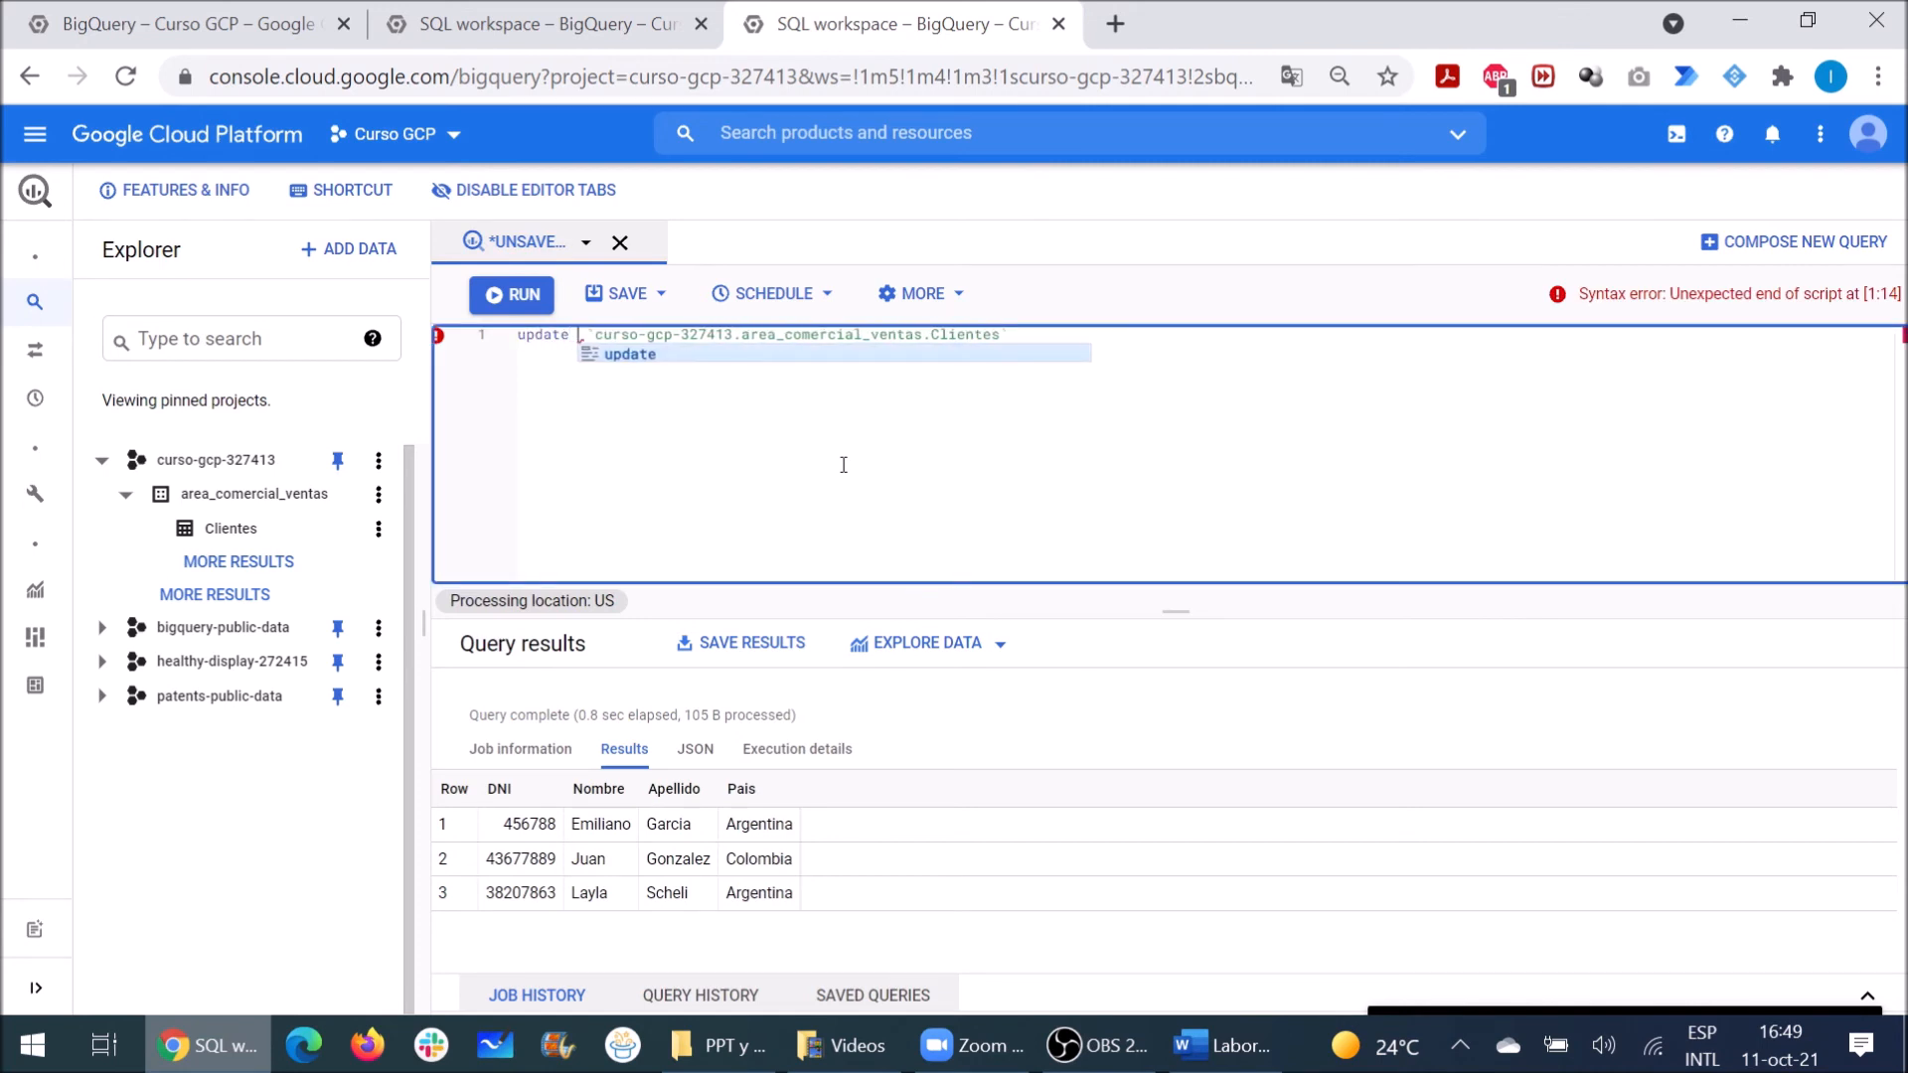
pyautogui.press('Right')
pyautogui.press('Right')
pyautogui.press('Right')
pyautogui.press('Right')
pyautogui.press('Right')
pyautogui.press('Right')
pyautogui.press('Right')
pyautogui.press('Right')
pyautogui.press('Right')
pyautogui.press('Right')
pyautogui.press('Right')
pyautogui.press('Right')
pyautogui.press('Right')
pyautogui.press('Right')
pyautogui.press('Right')
pyautogui.press('Right')
pyautogui.press('Right')
pyautogui.press('Right')
pyautogui.press('Right')
pyautogui.press('Right')
pyautogui.press('Right')
pyautogui.press('Right')
pyautogui.press('Right')
pyautogui.press('Right')
pyautogui.press('Right')
pyautogui.press('Right')
pyautogui.press('Right')
pyautogui.press('Right')
pyautogui.press('Right')
pyautogui.press('Right')
pyautogui.press('Right')
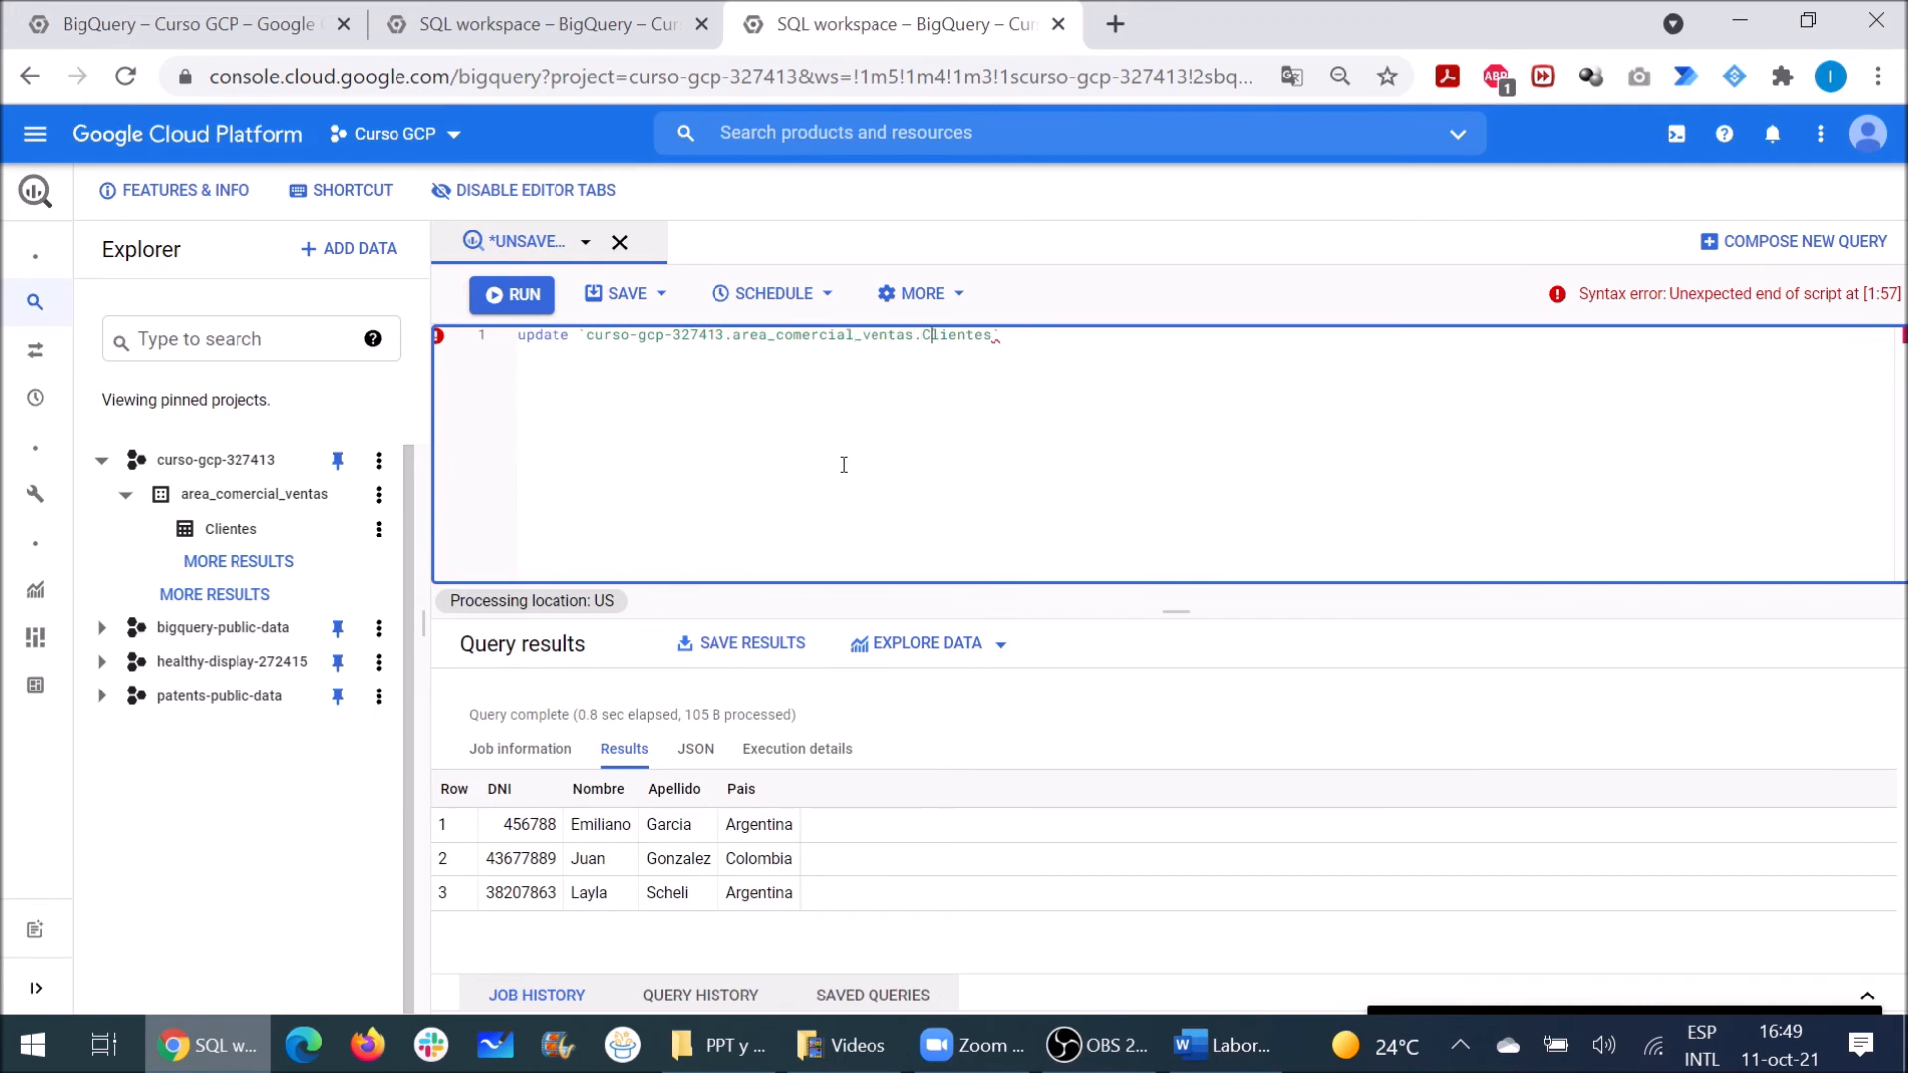
pyautogui.press('Right')
pyautogui.press('Right')
pyautogui.press('Right')
pyautogui.write('seet')
pyautogui.press('BackSpace')
pyautogui.press('BackSpace')
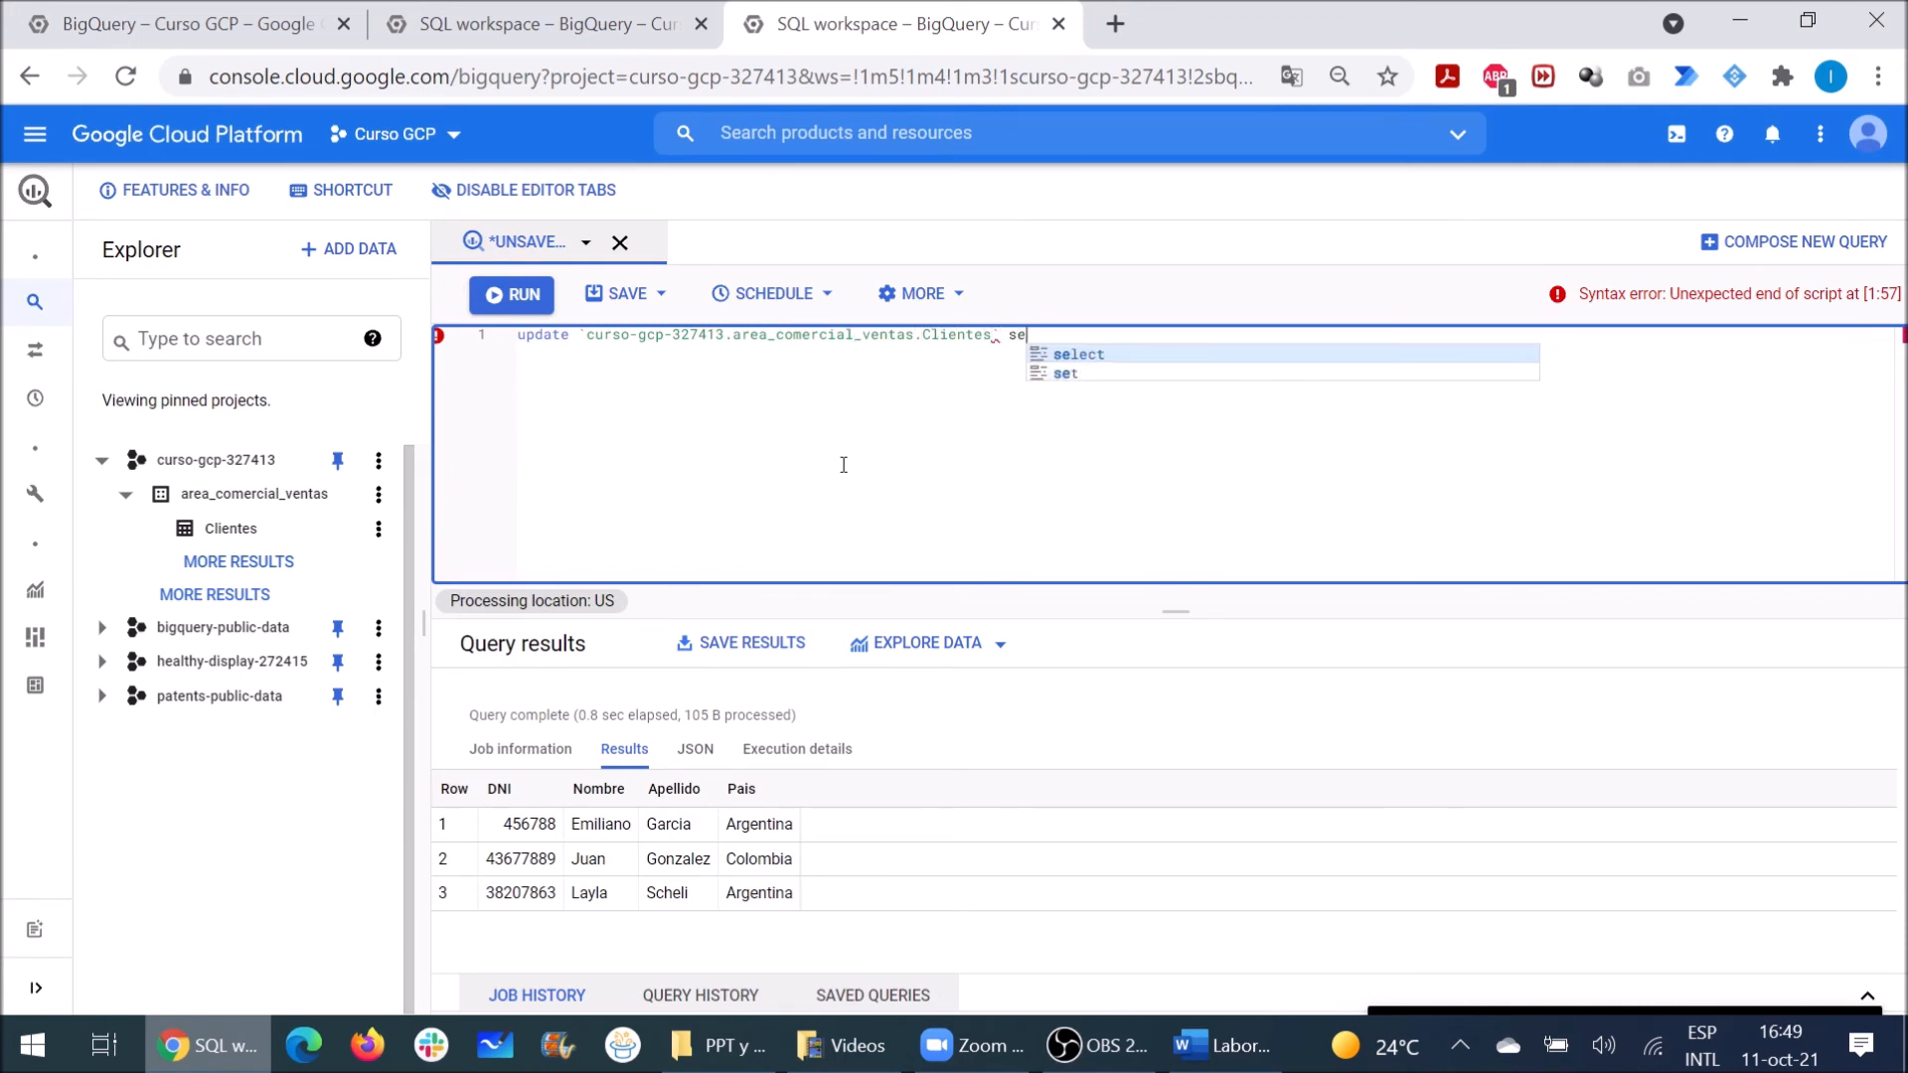
pyautogui.write('t Pai')
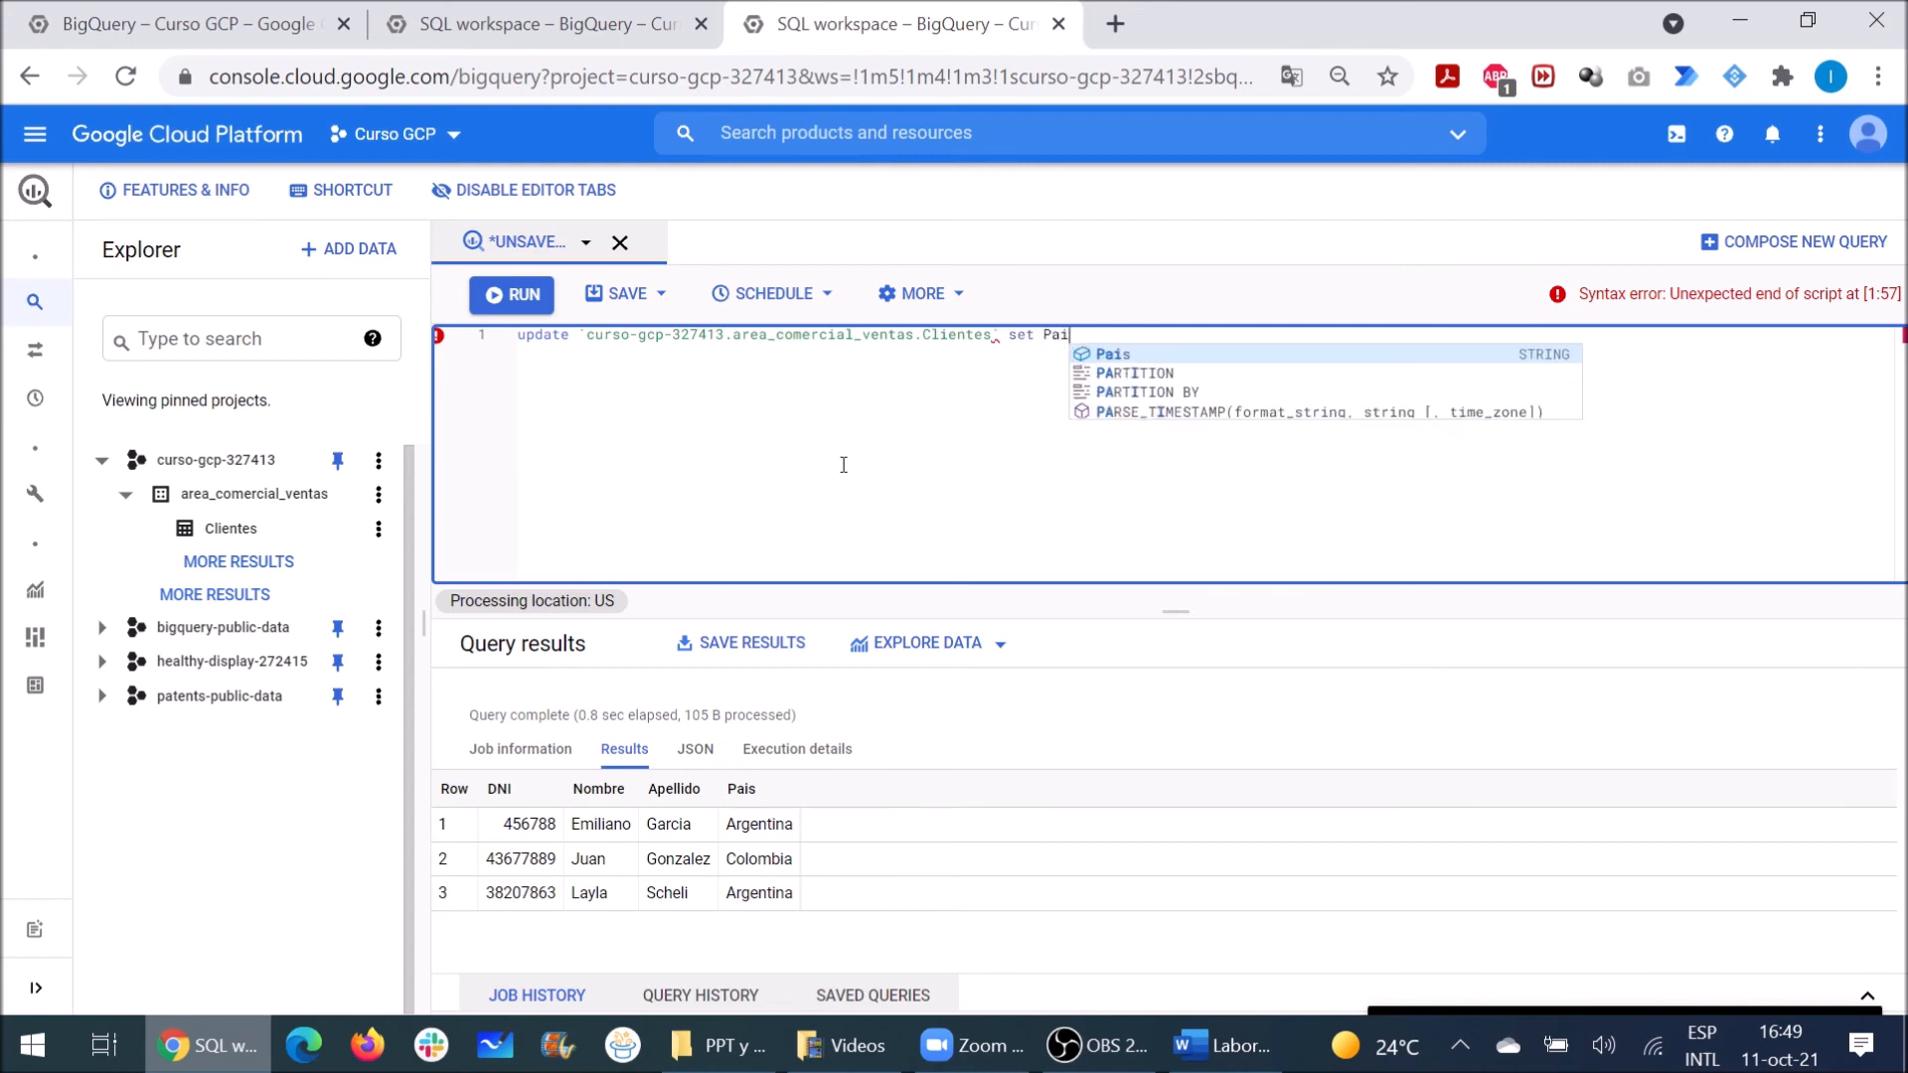
pyautogui.write('s')
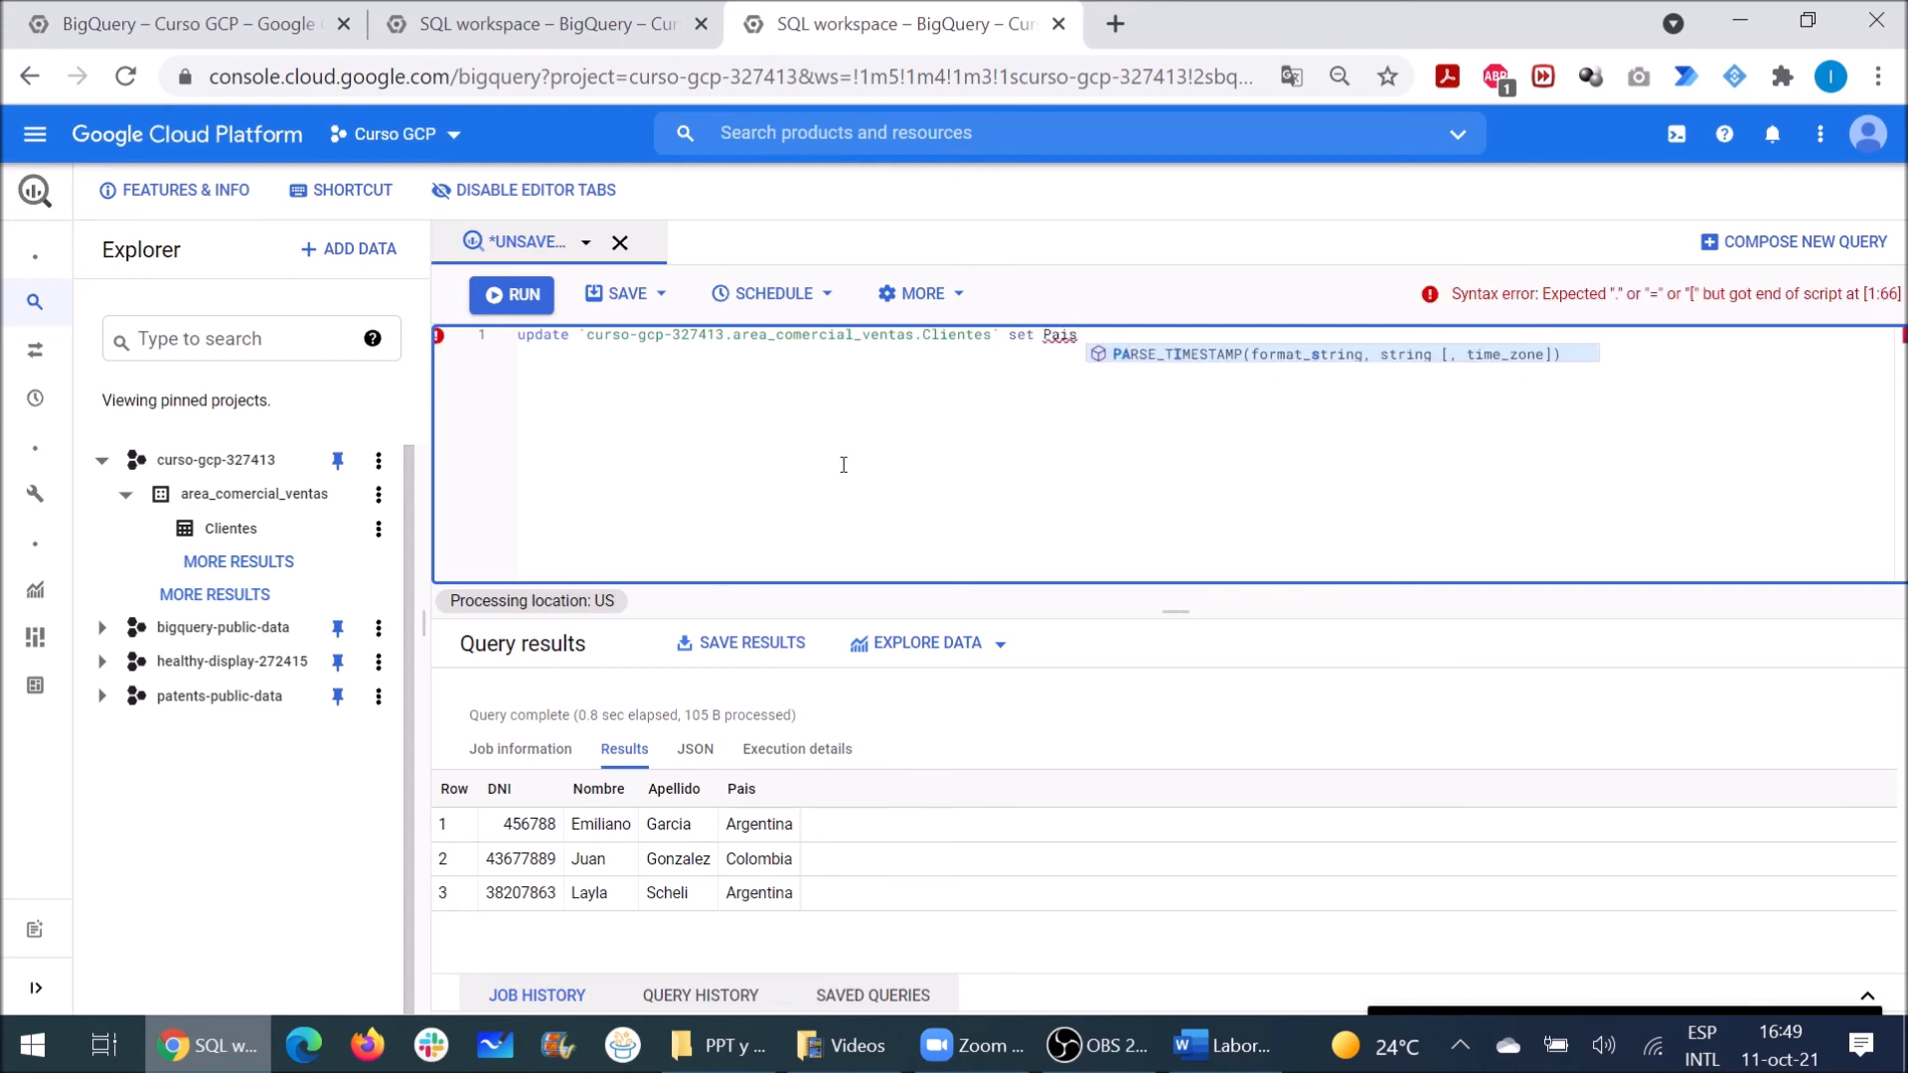
pyautogui.write(" = 'Mexico'")
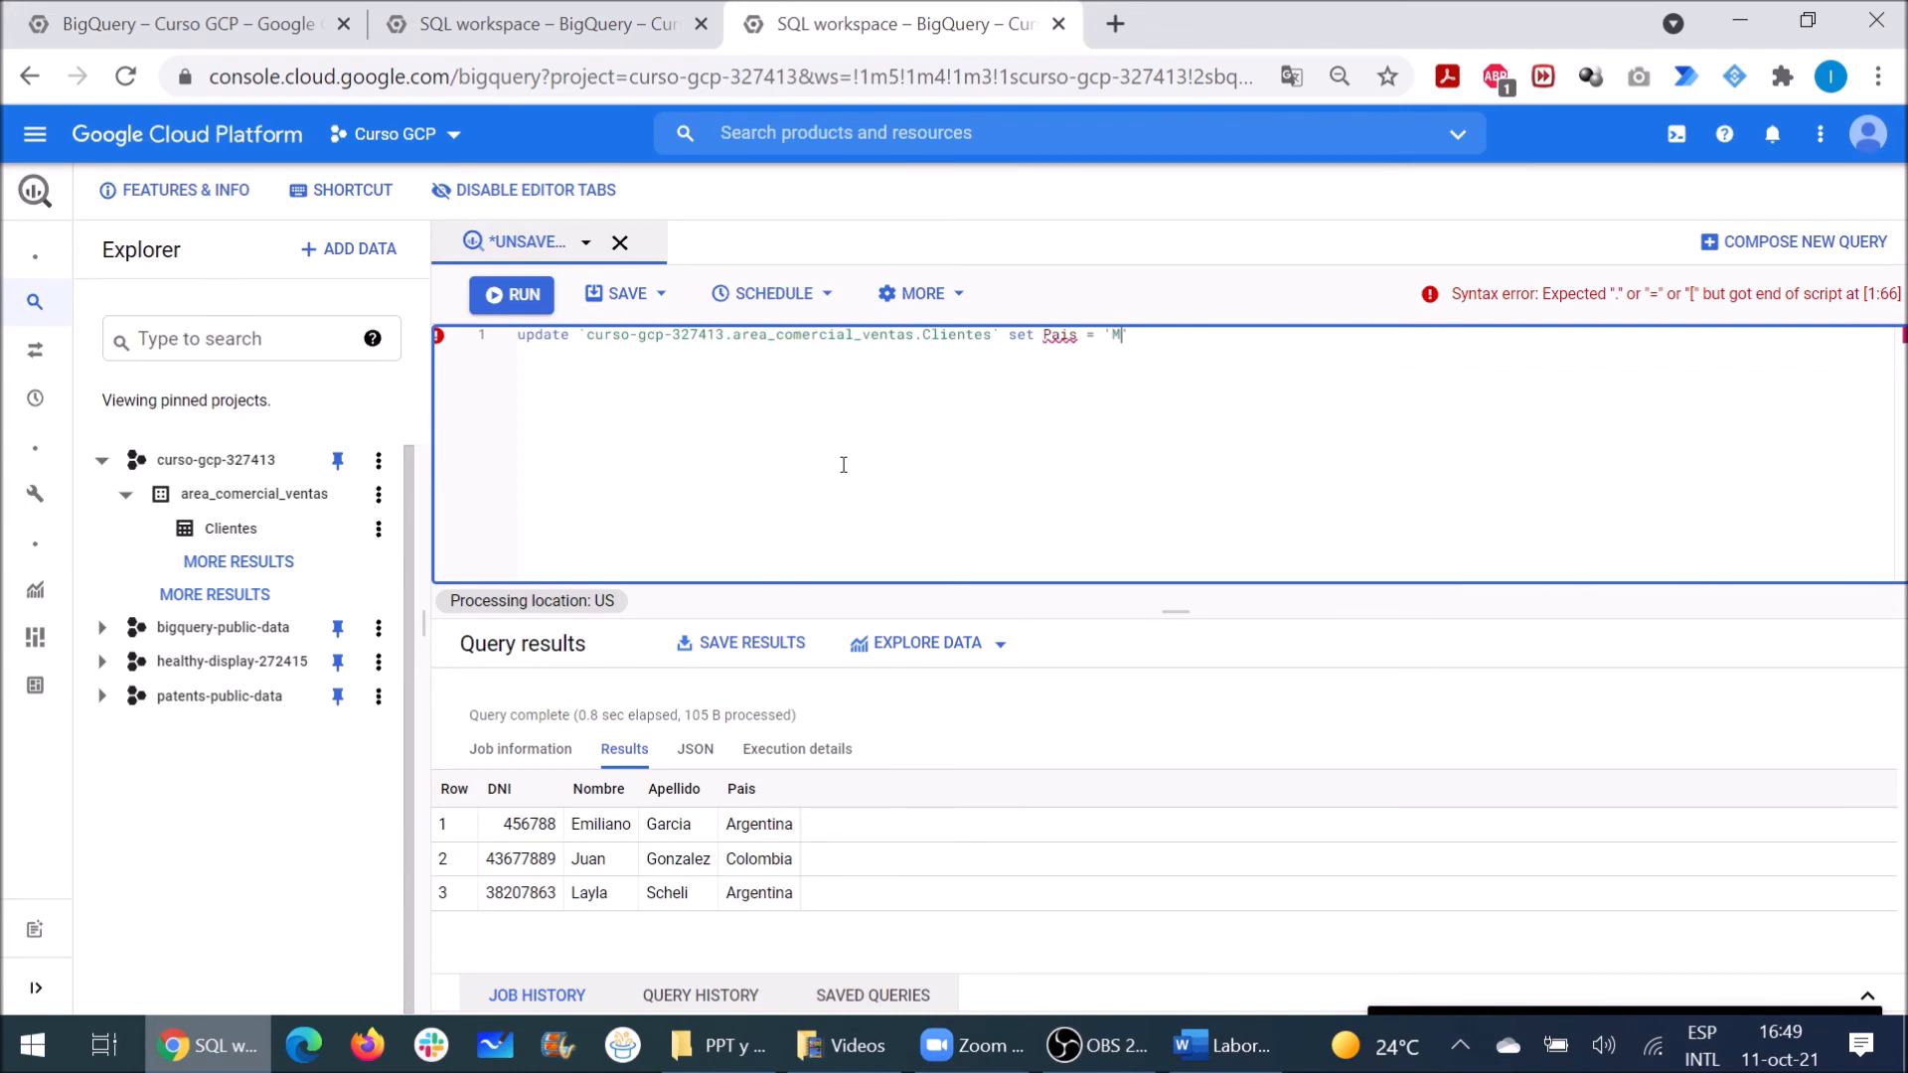
pyautogui.write(' where')
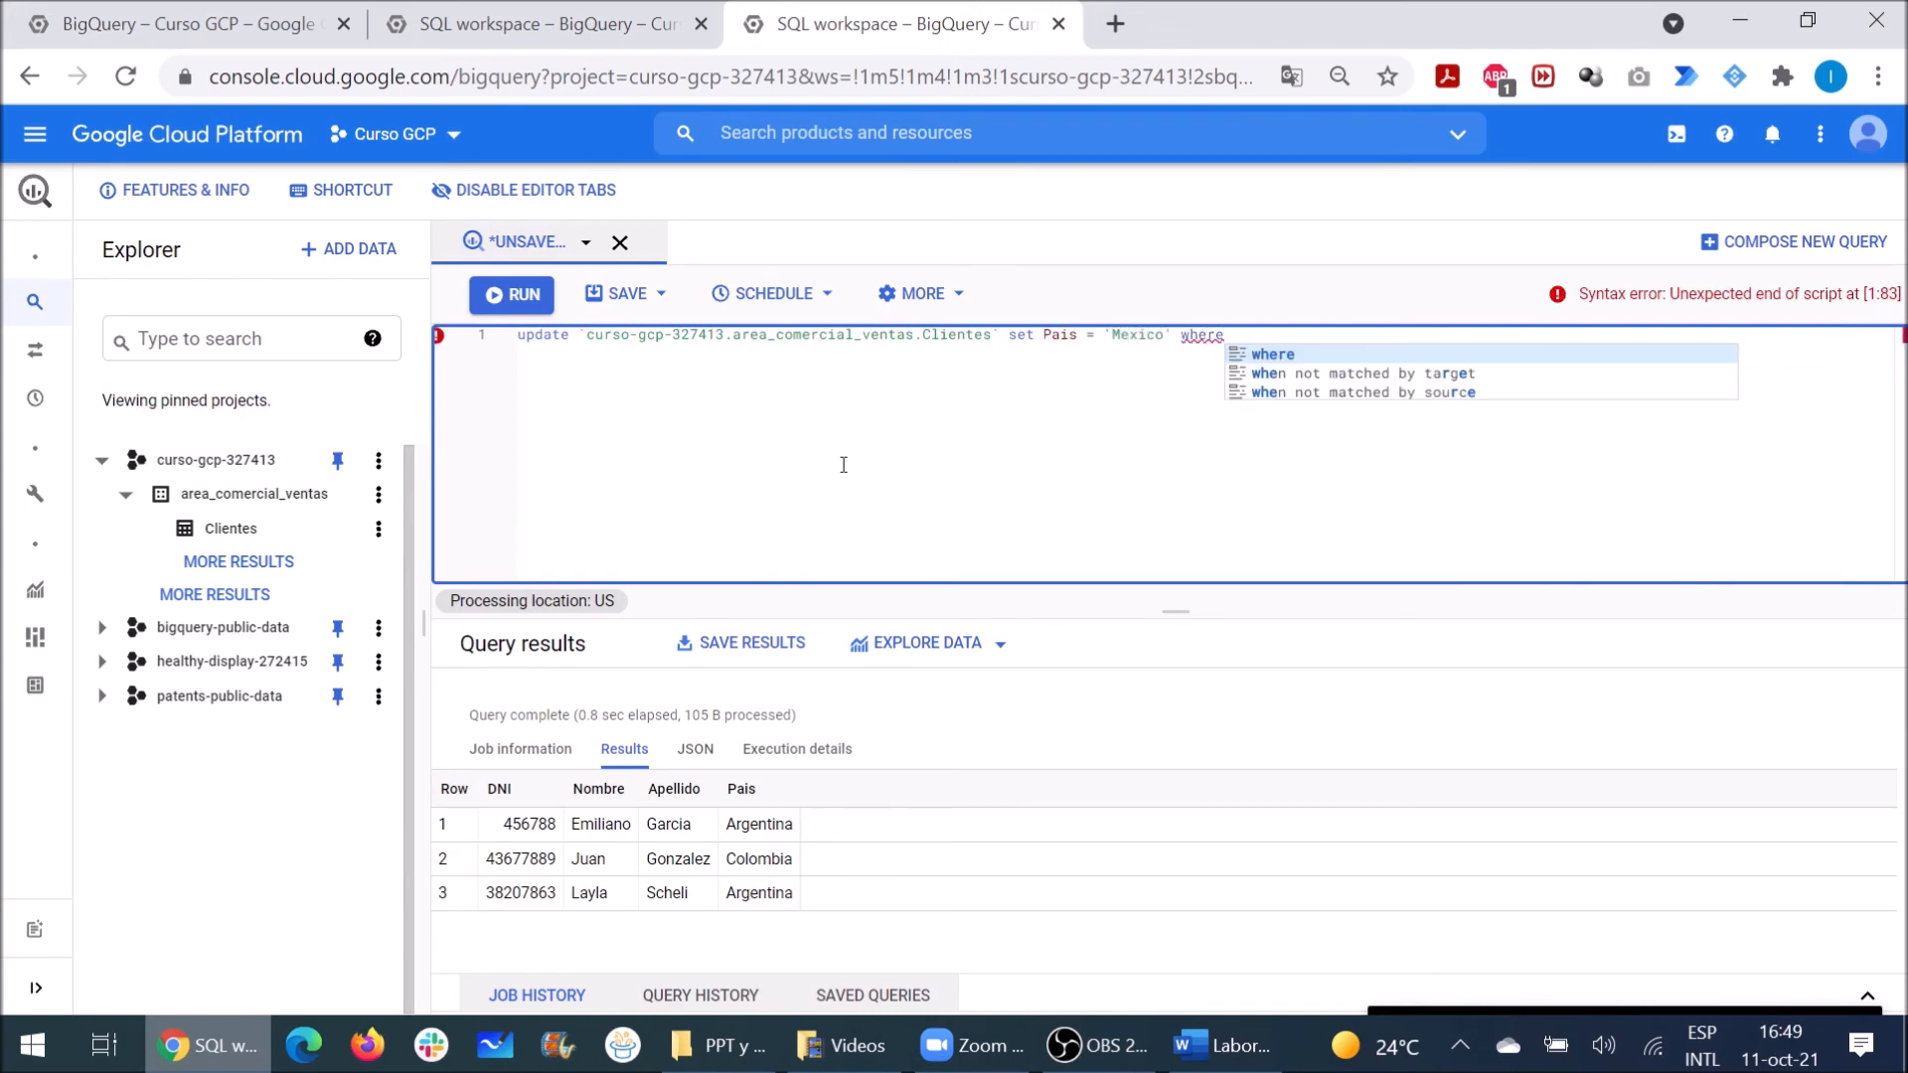
pyautogui.write(' D')
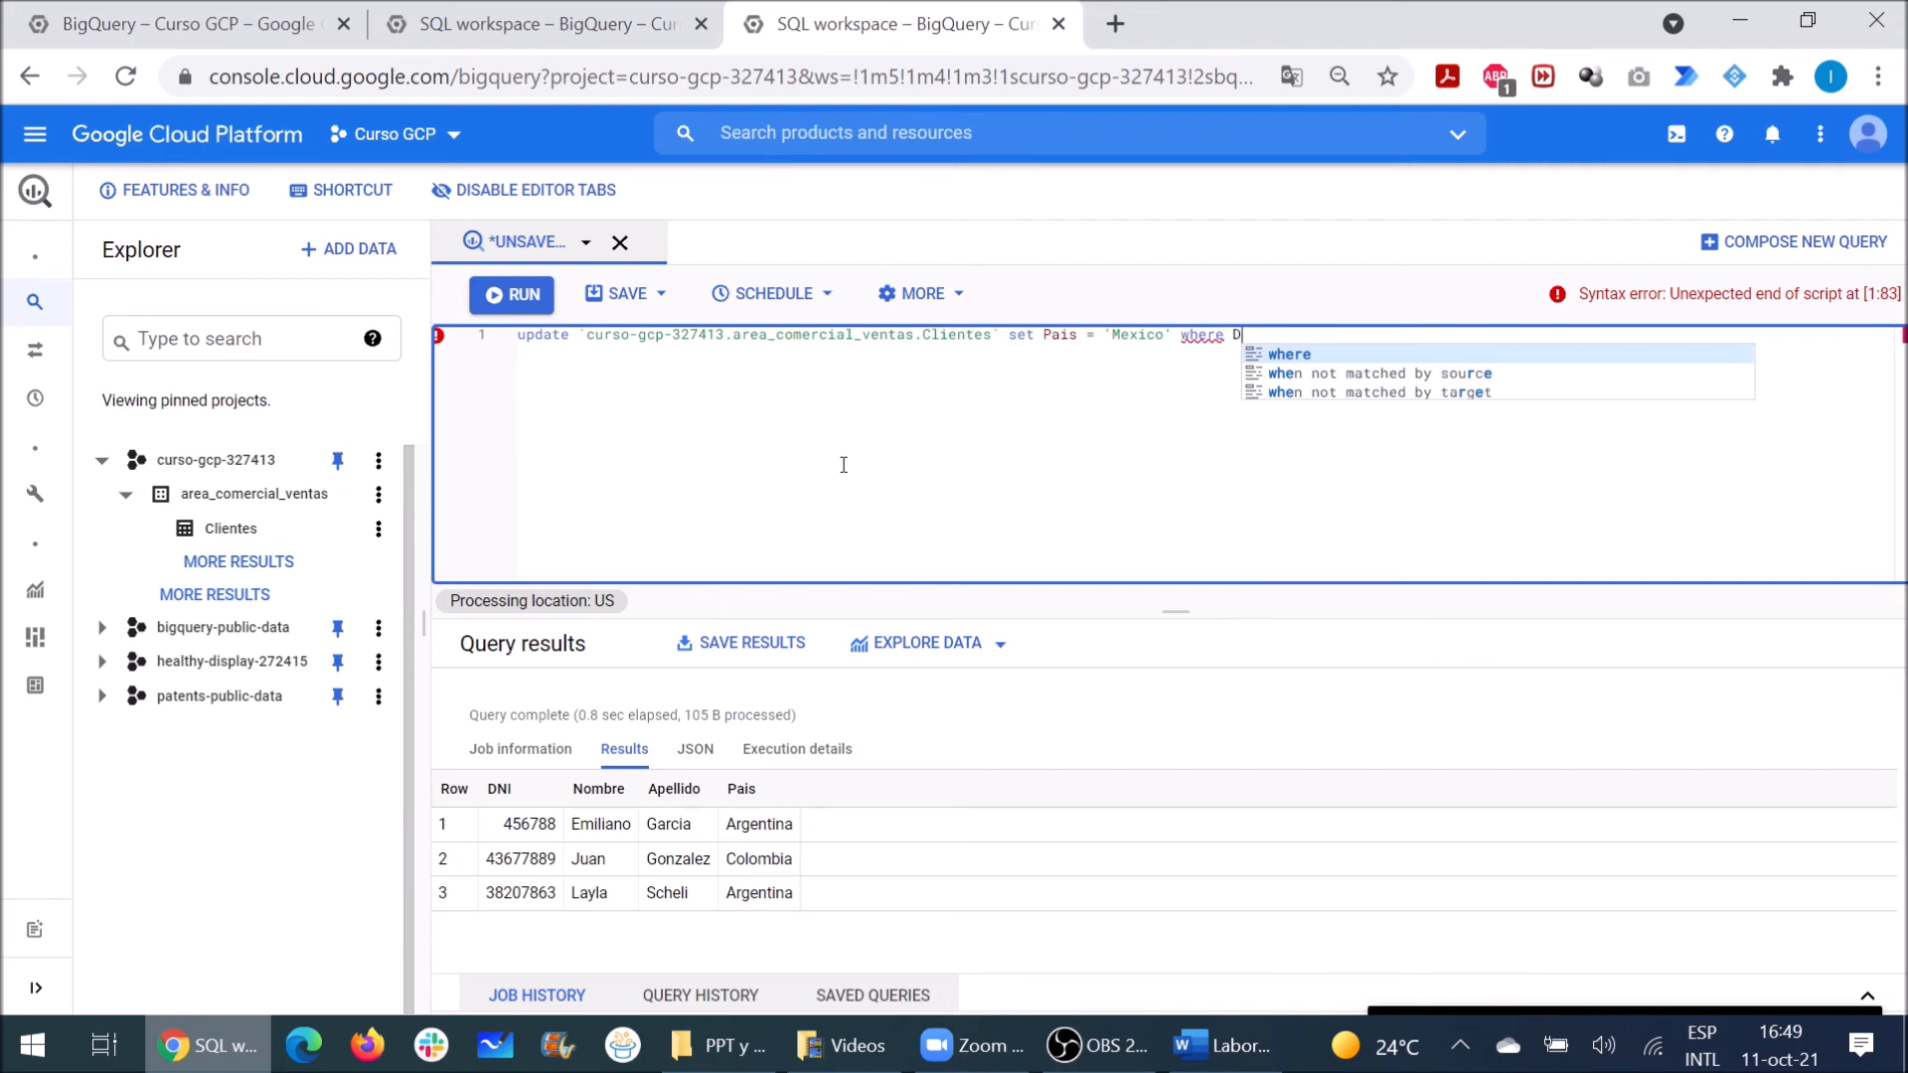
pyautogui.write('NI = ')
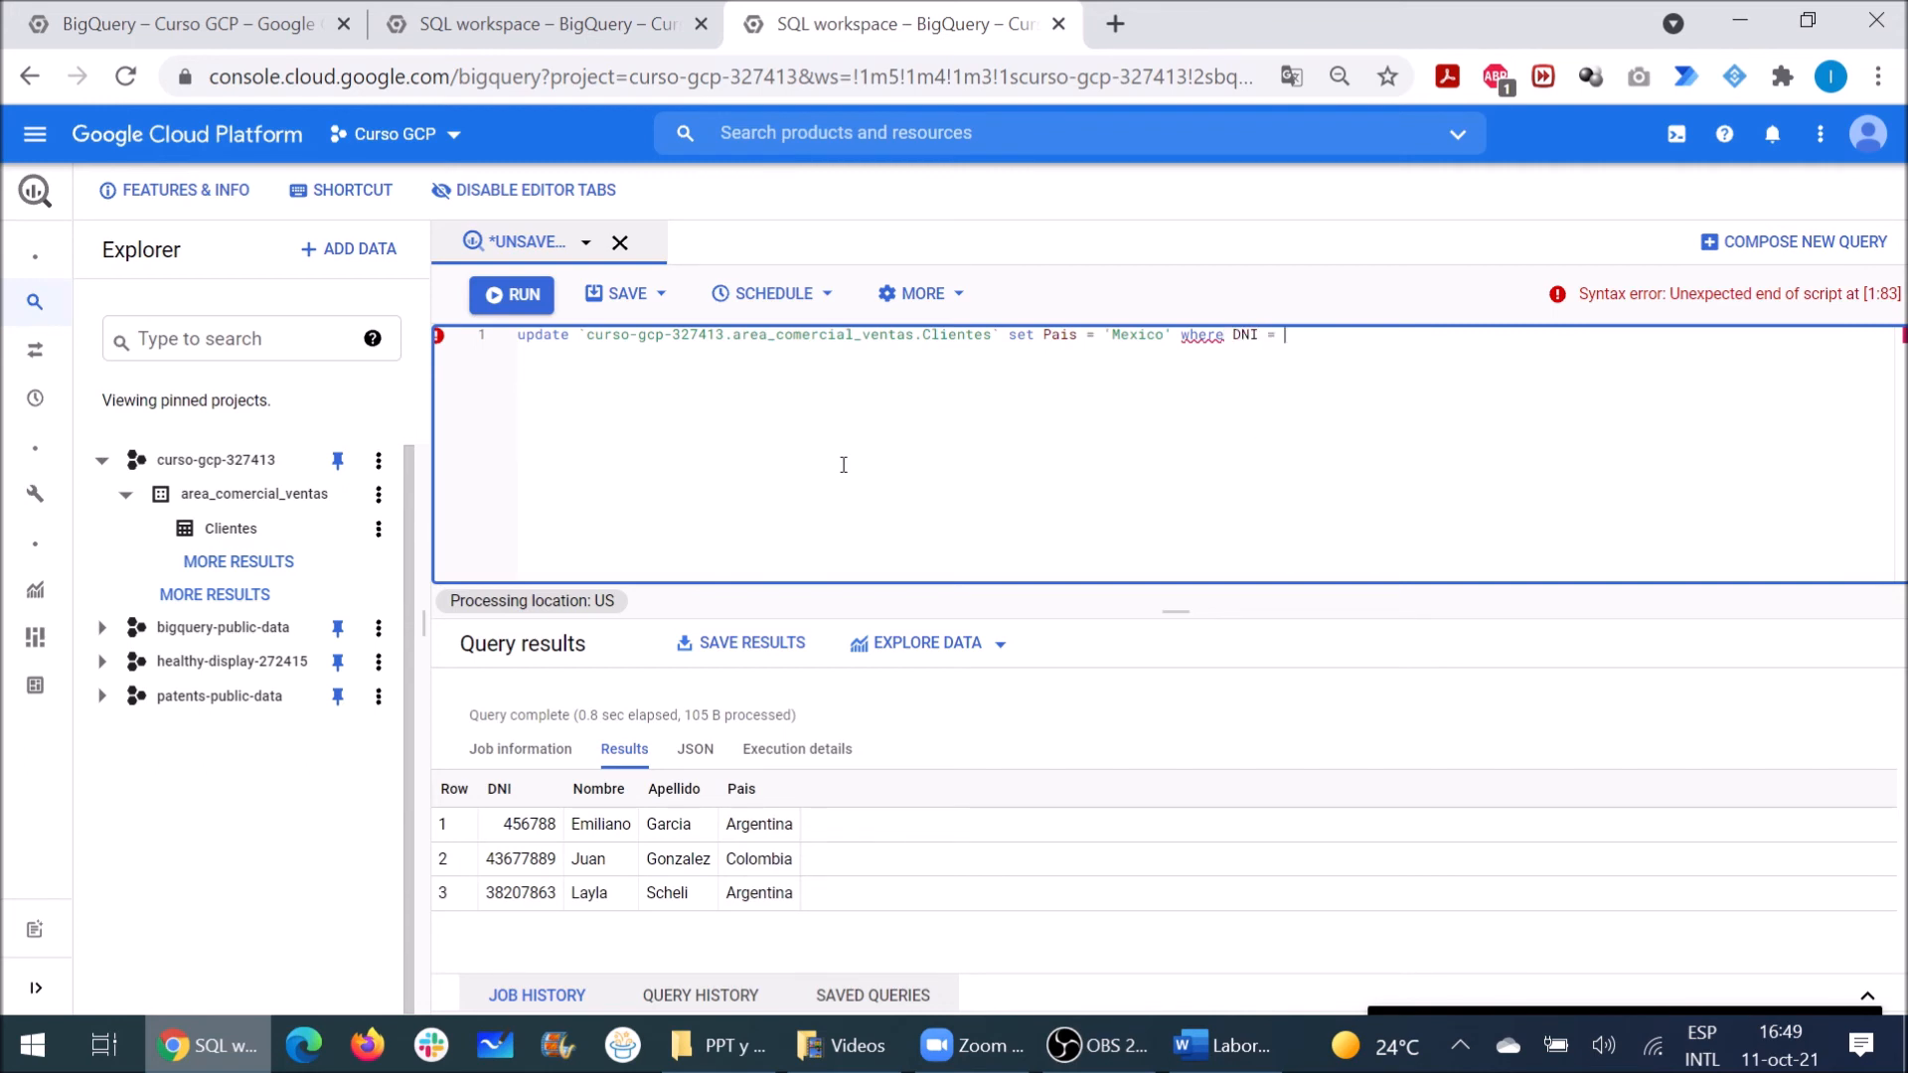
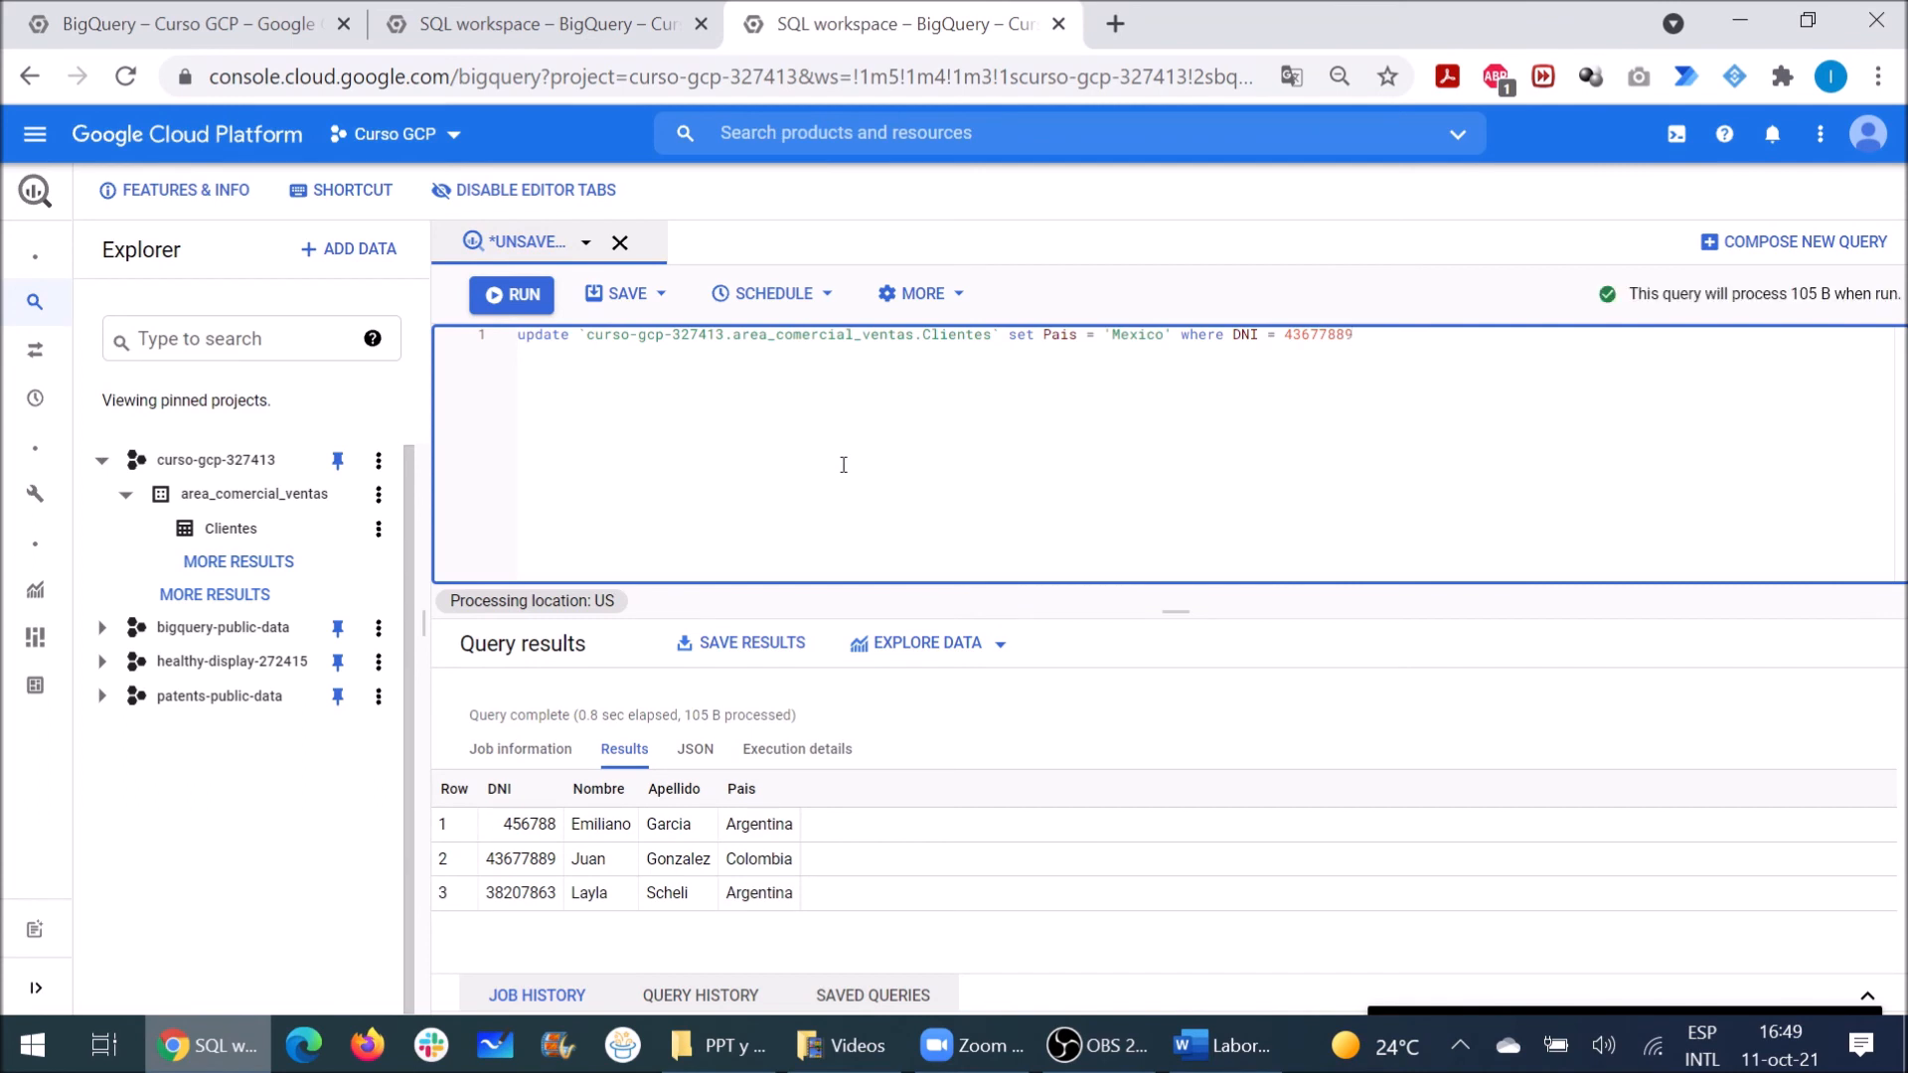
pyautogui.hotkey('ctrl', 'Return')
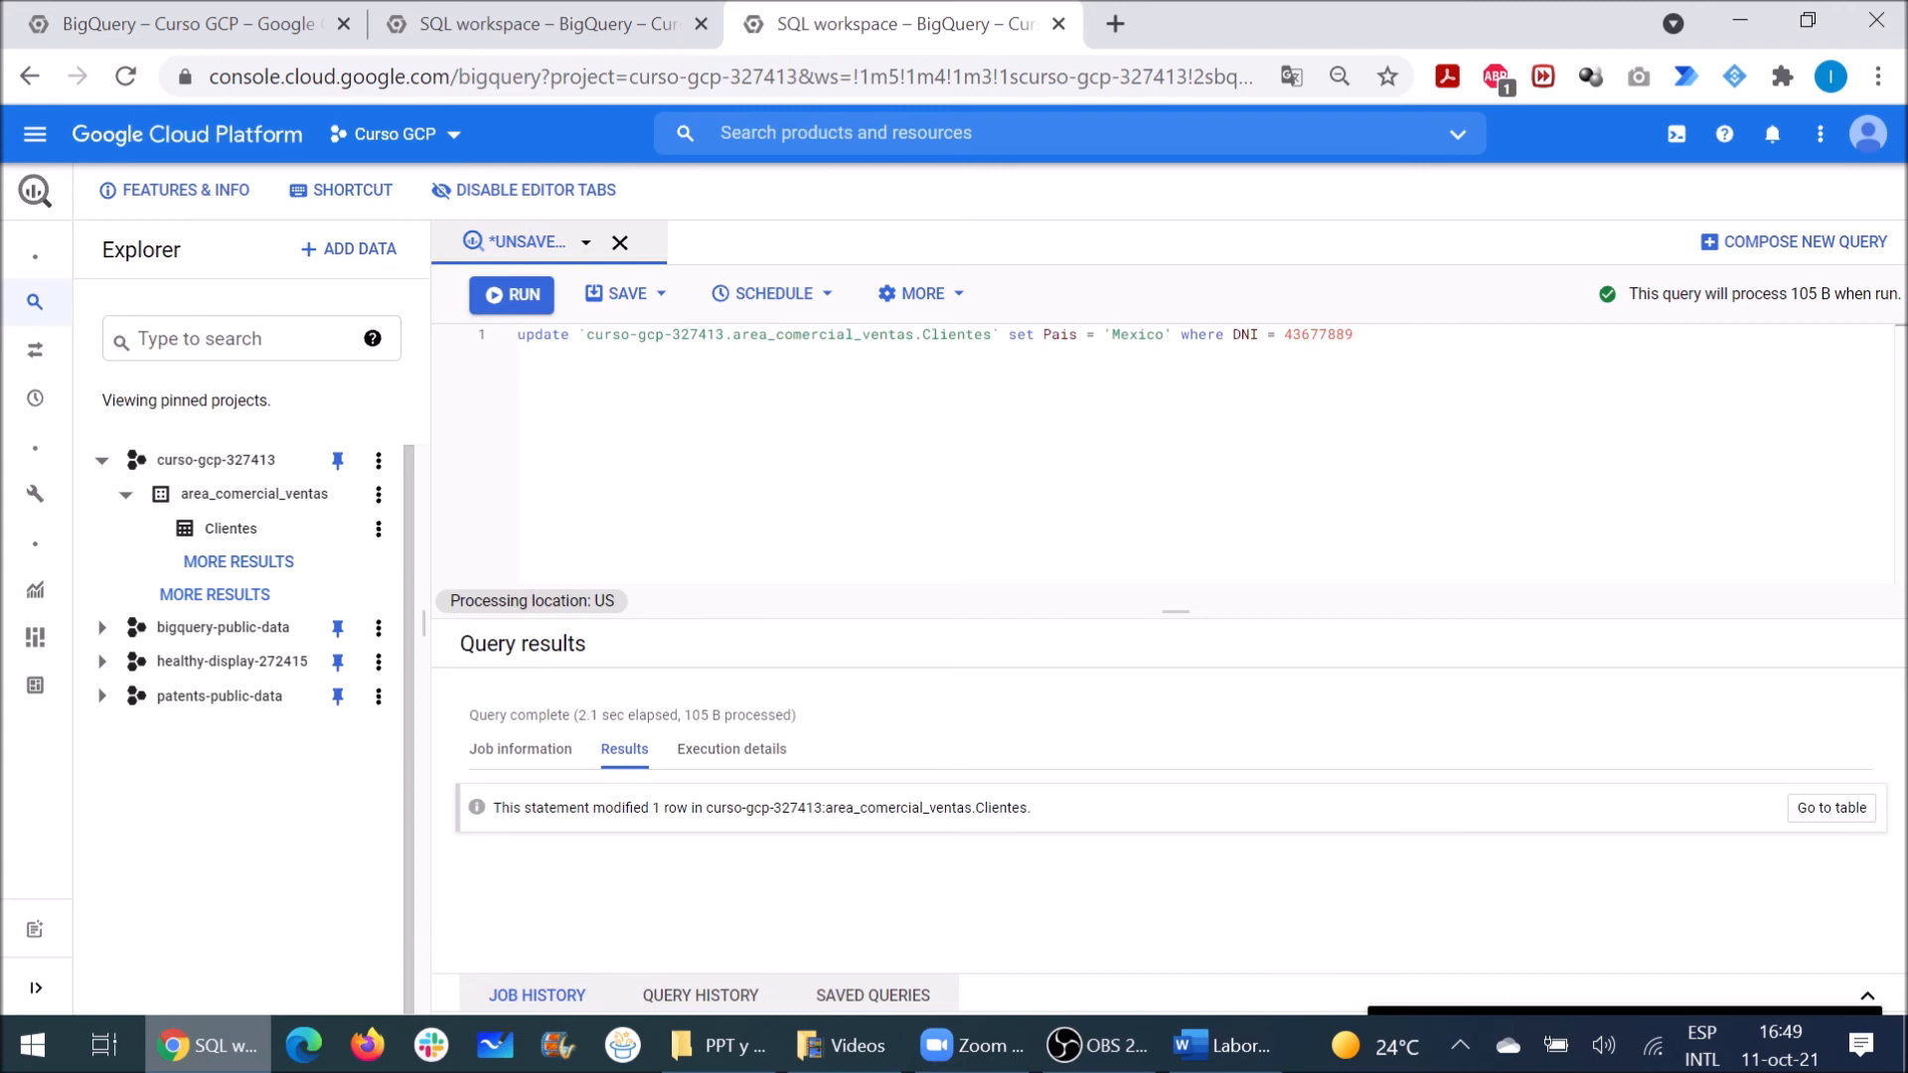
pyautogui.moveTo(1353, 334); pyautogui.dragTo(1001, 334)
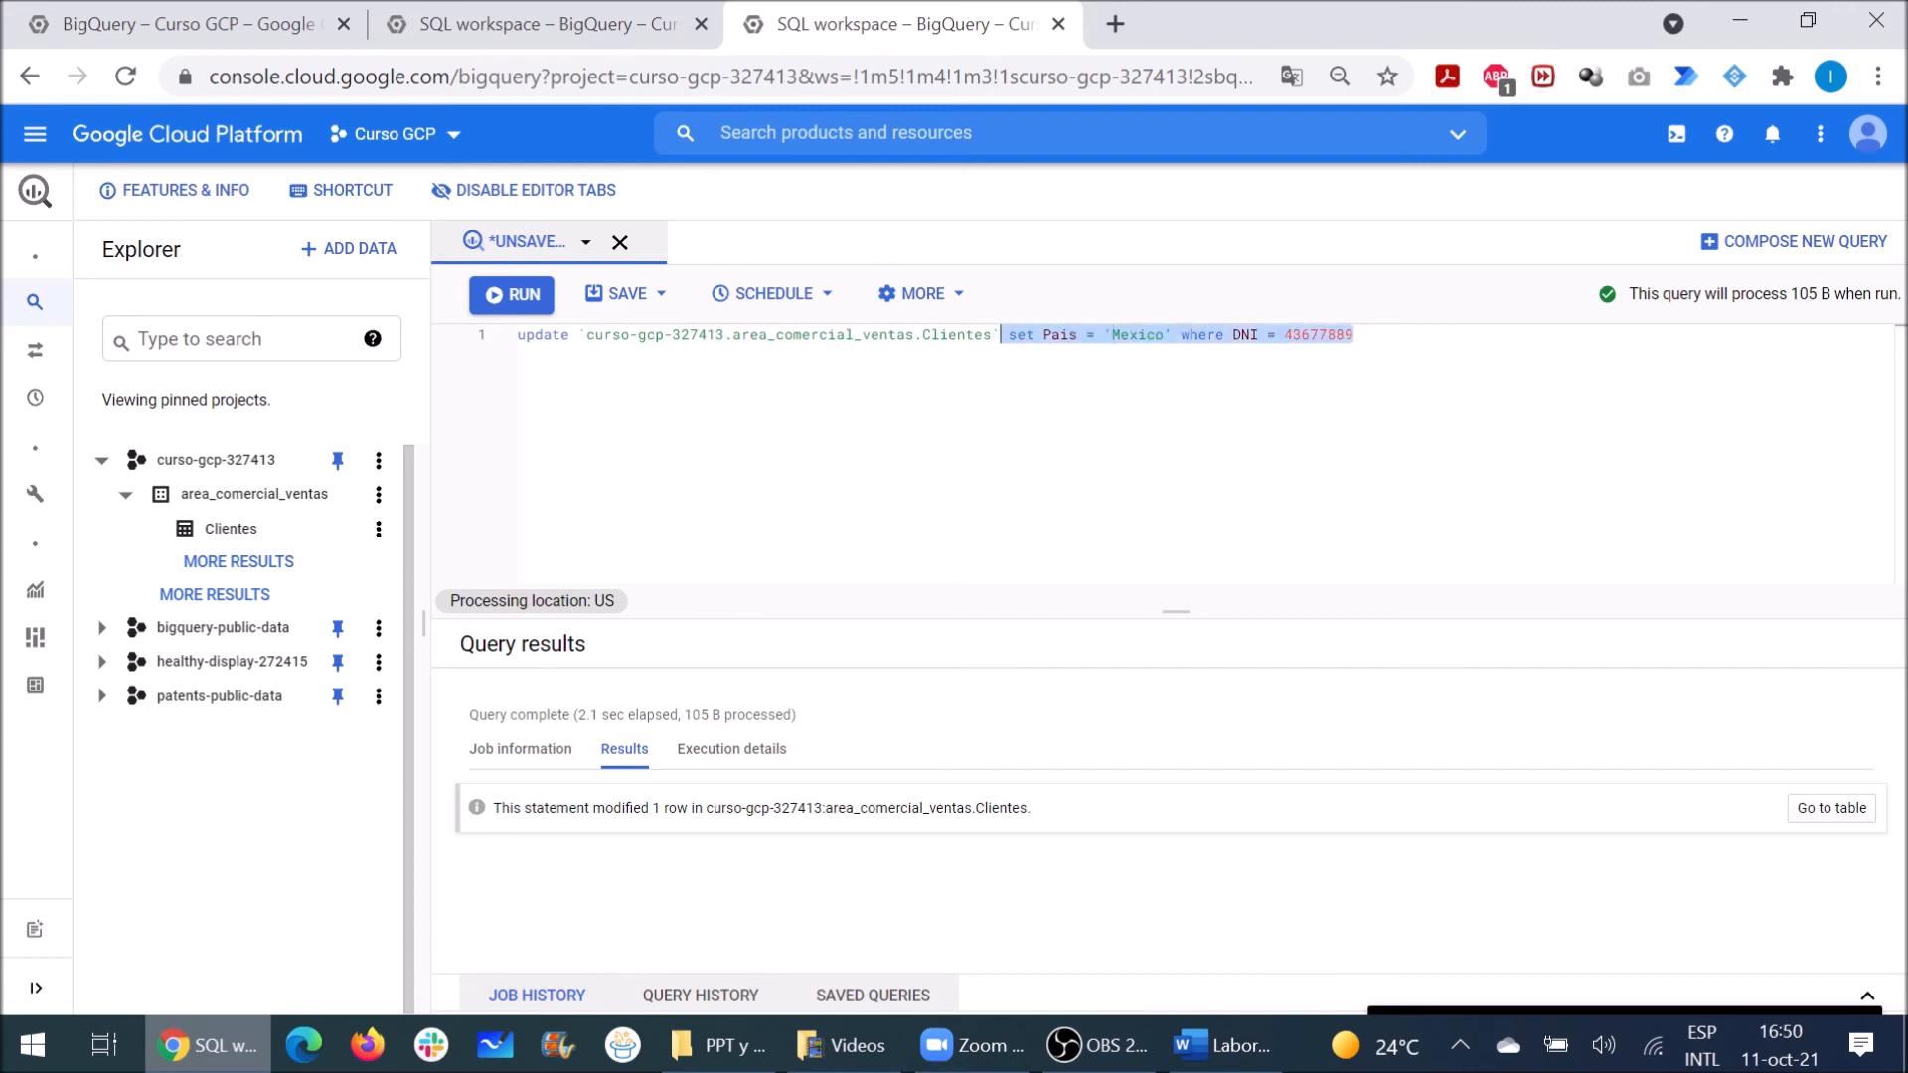
pyautogui.press('BackSpace')
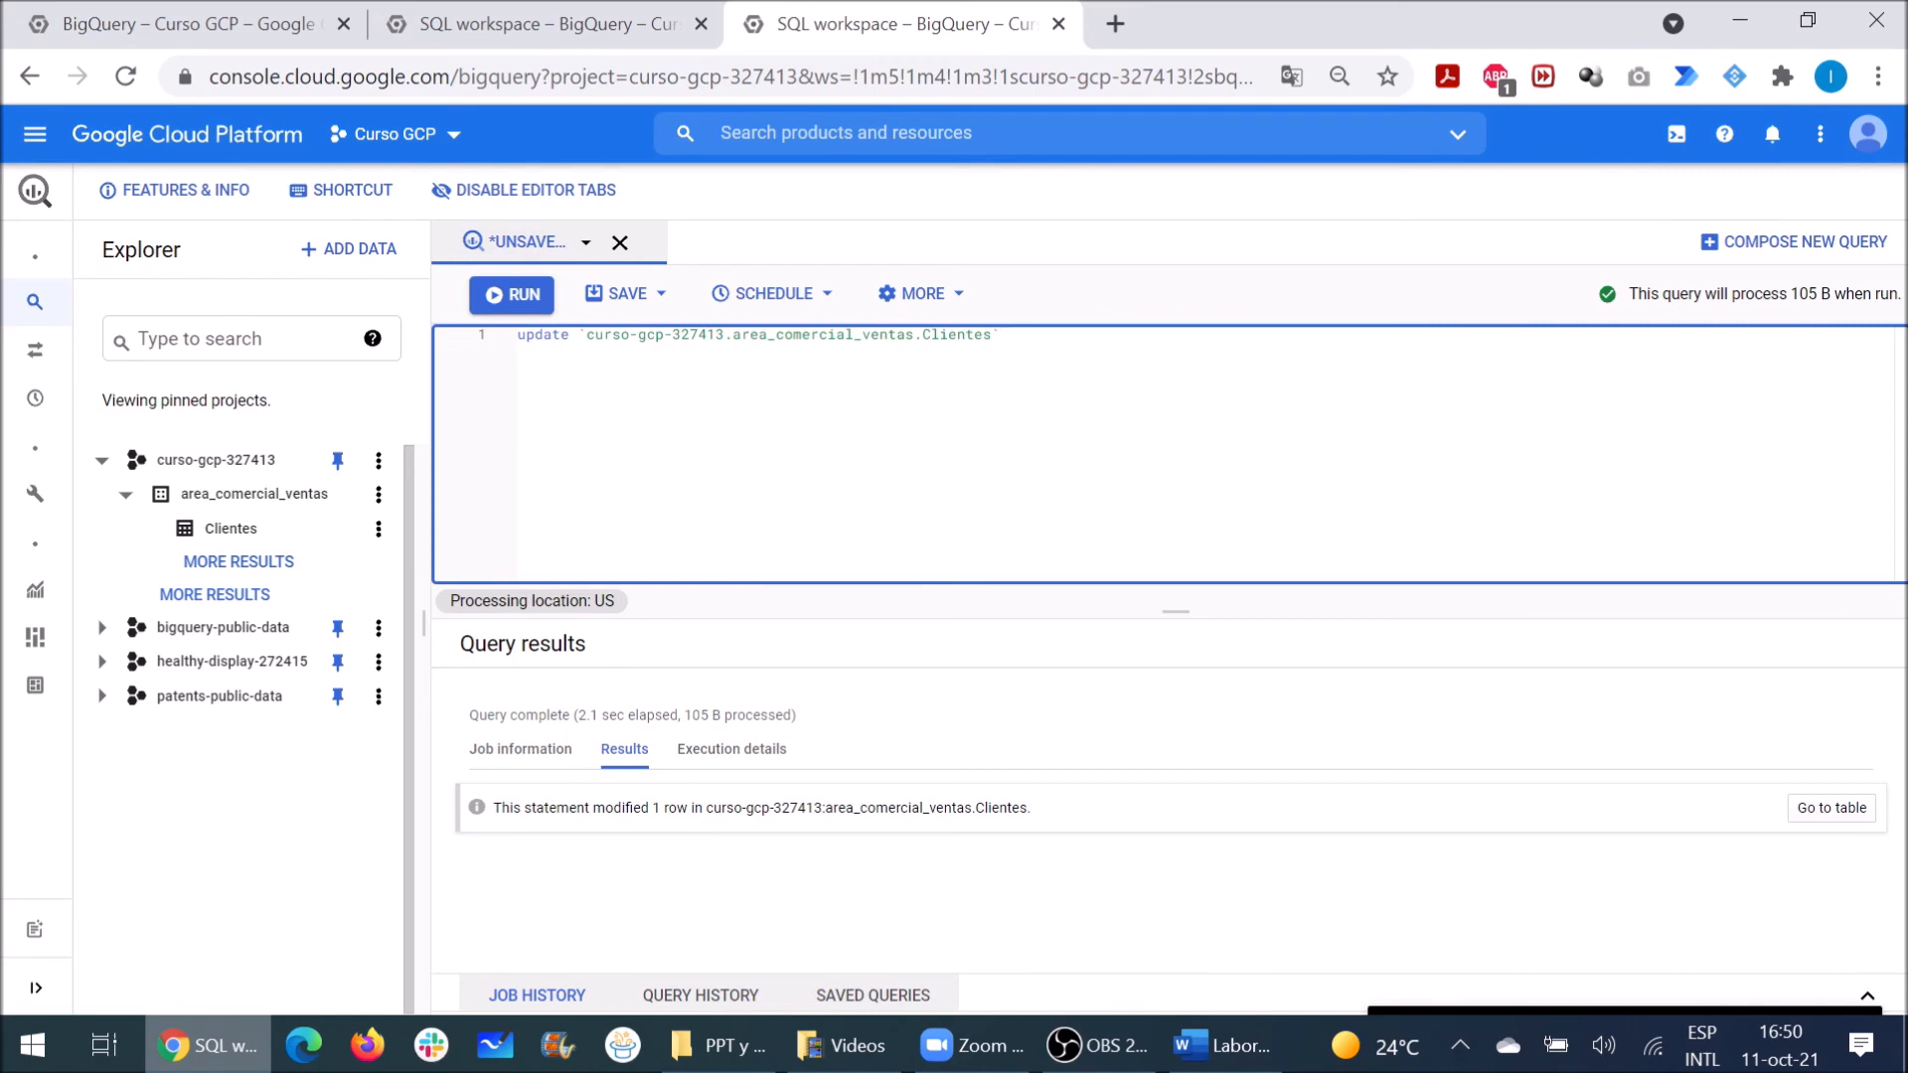
pyautogui.doubleClick(514, 336)
pyautogui.write('SELECT * FROM')
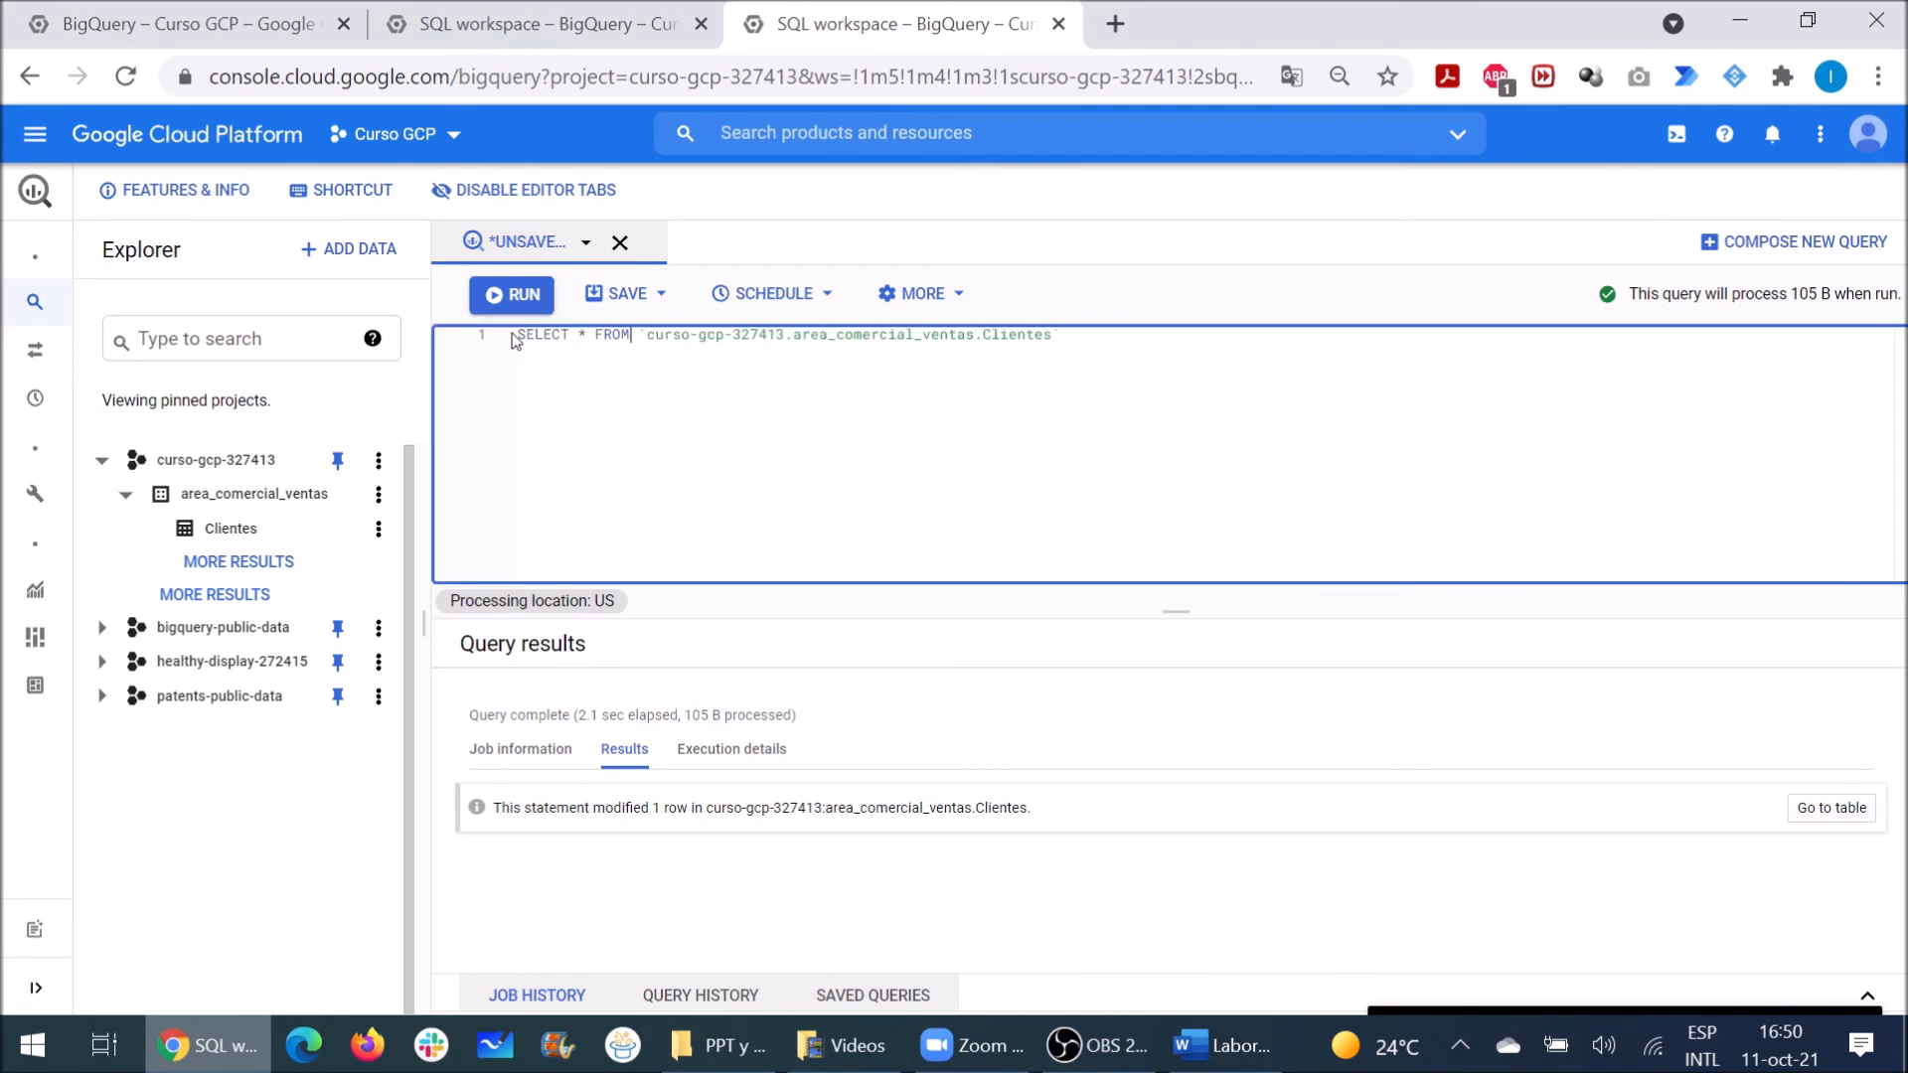
pyautogui.press('Escape')
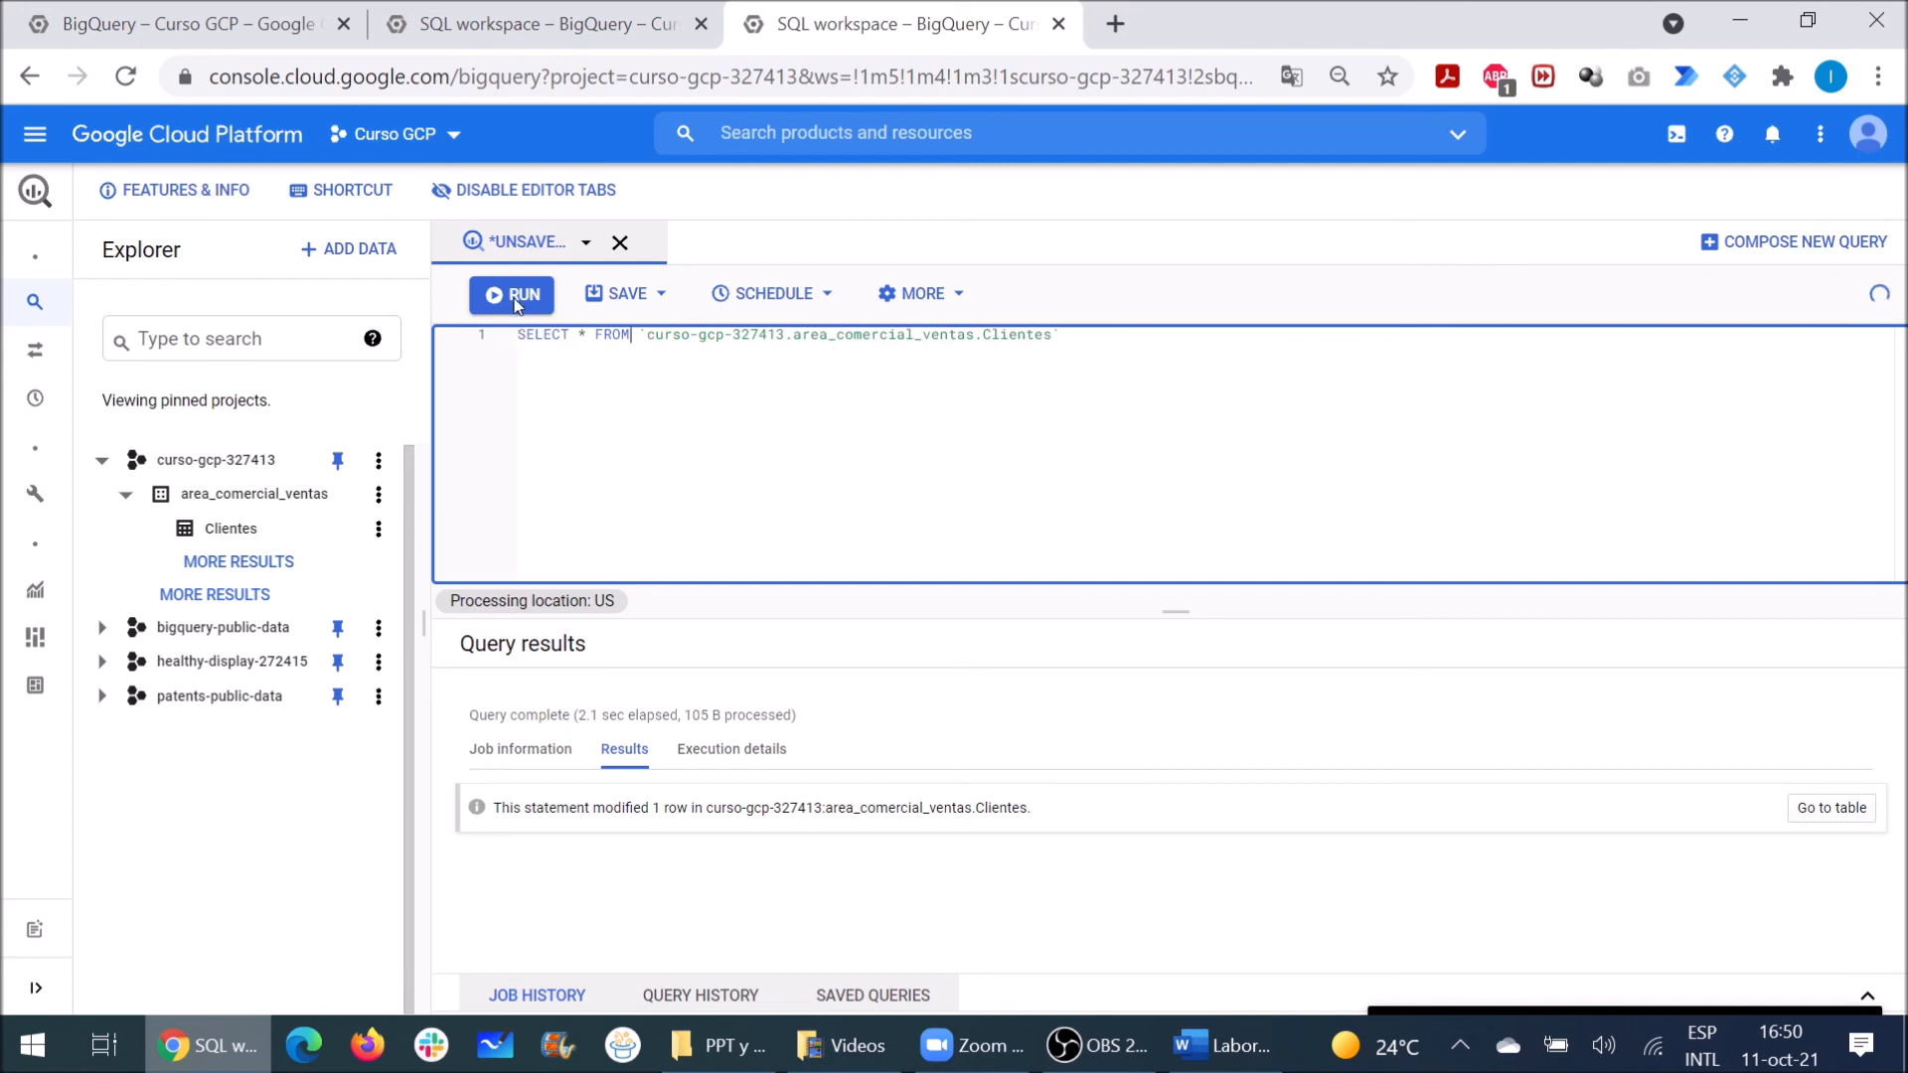
pyautogui.click(515, 296)
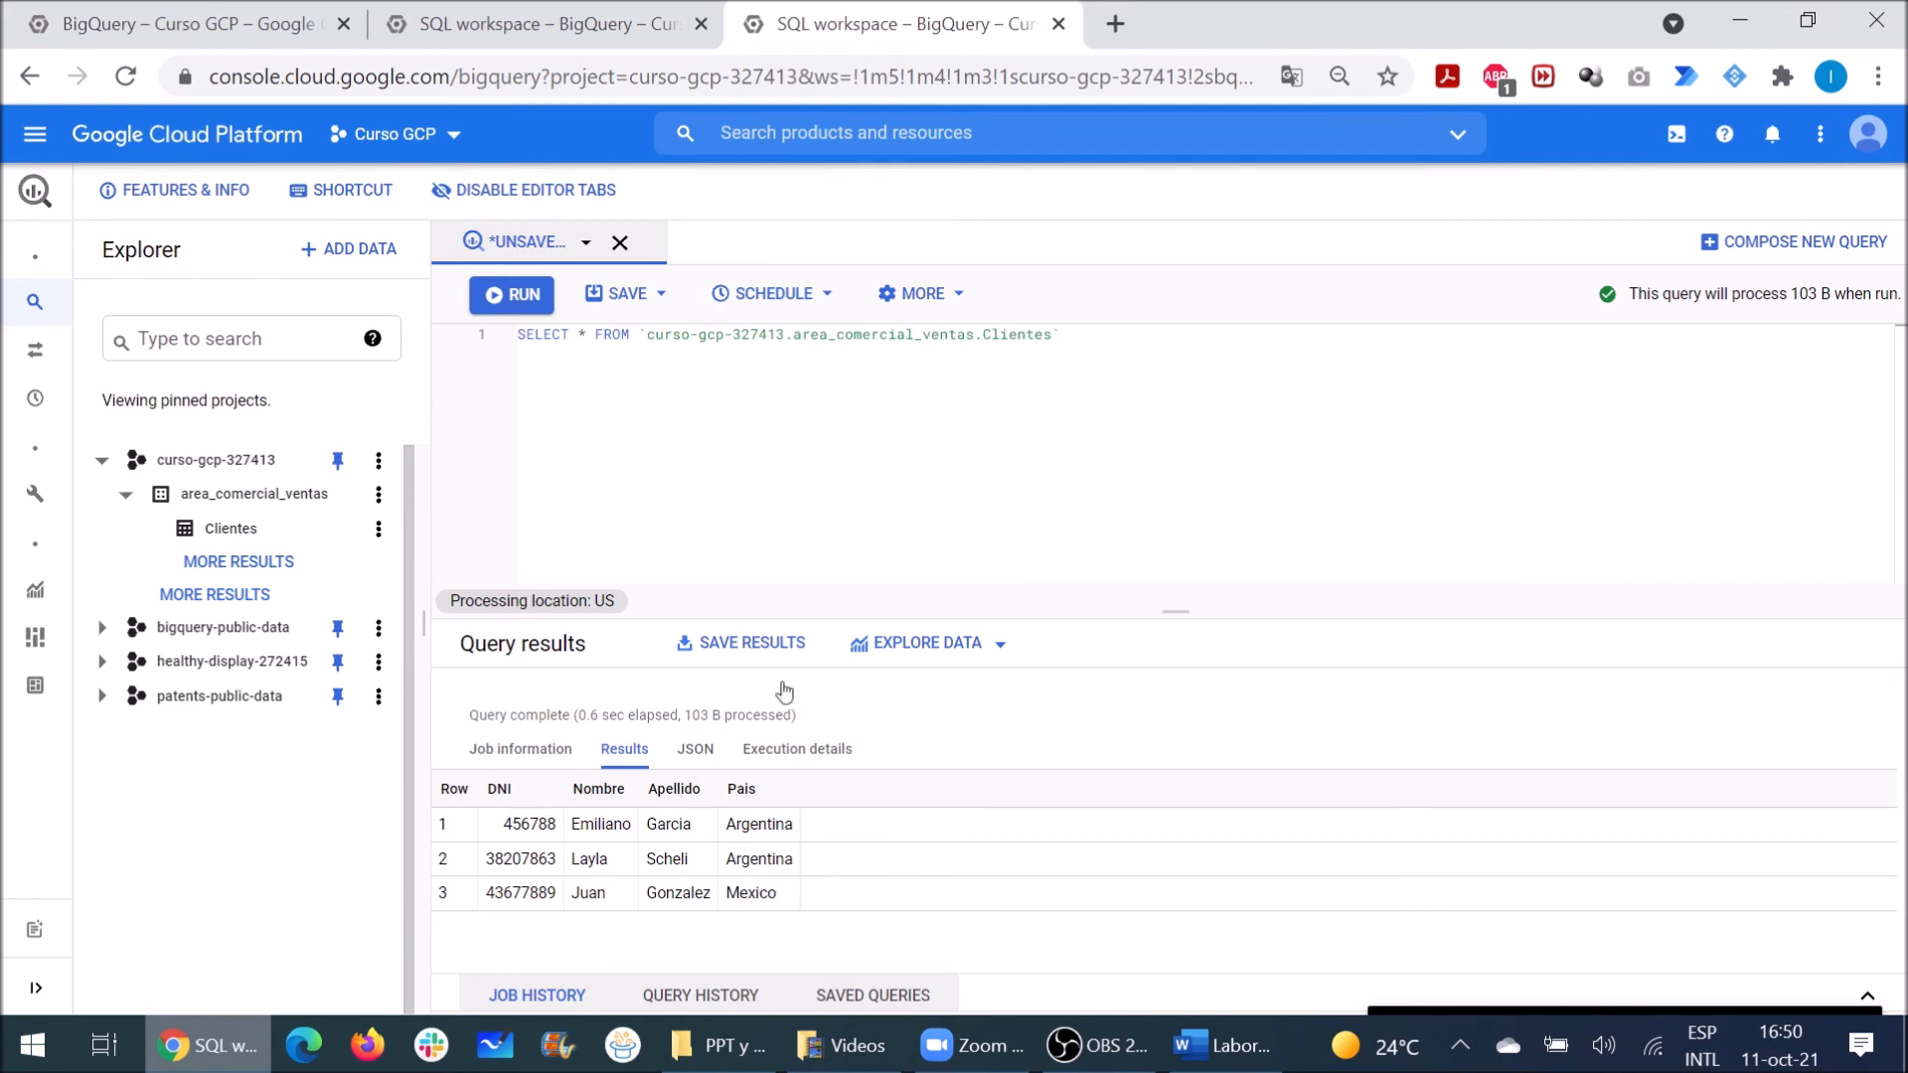
pyautogui.moveTo(1085, 336); pyautogui.dragTo(516, 334)
pyautogui.click(628, 336)
pyautogui.write('DELET EFROM')
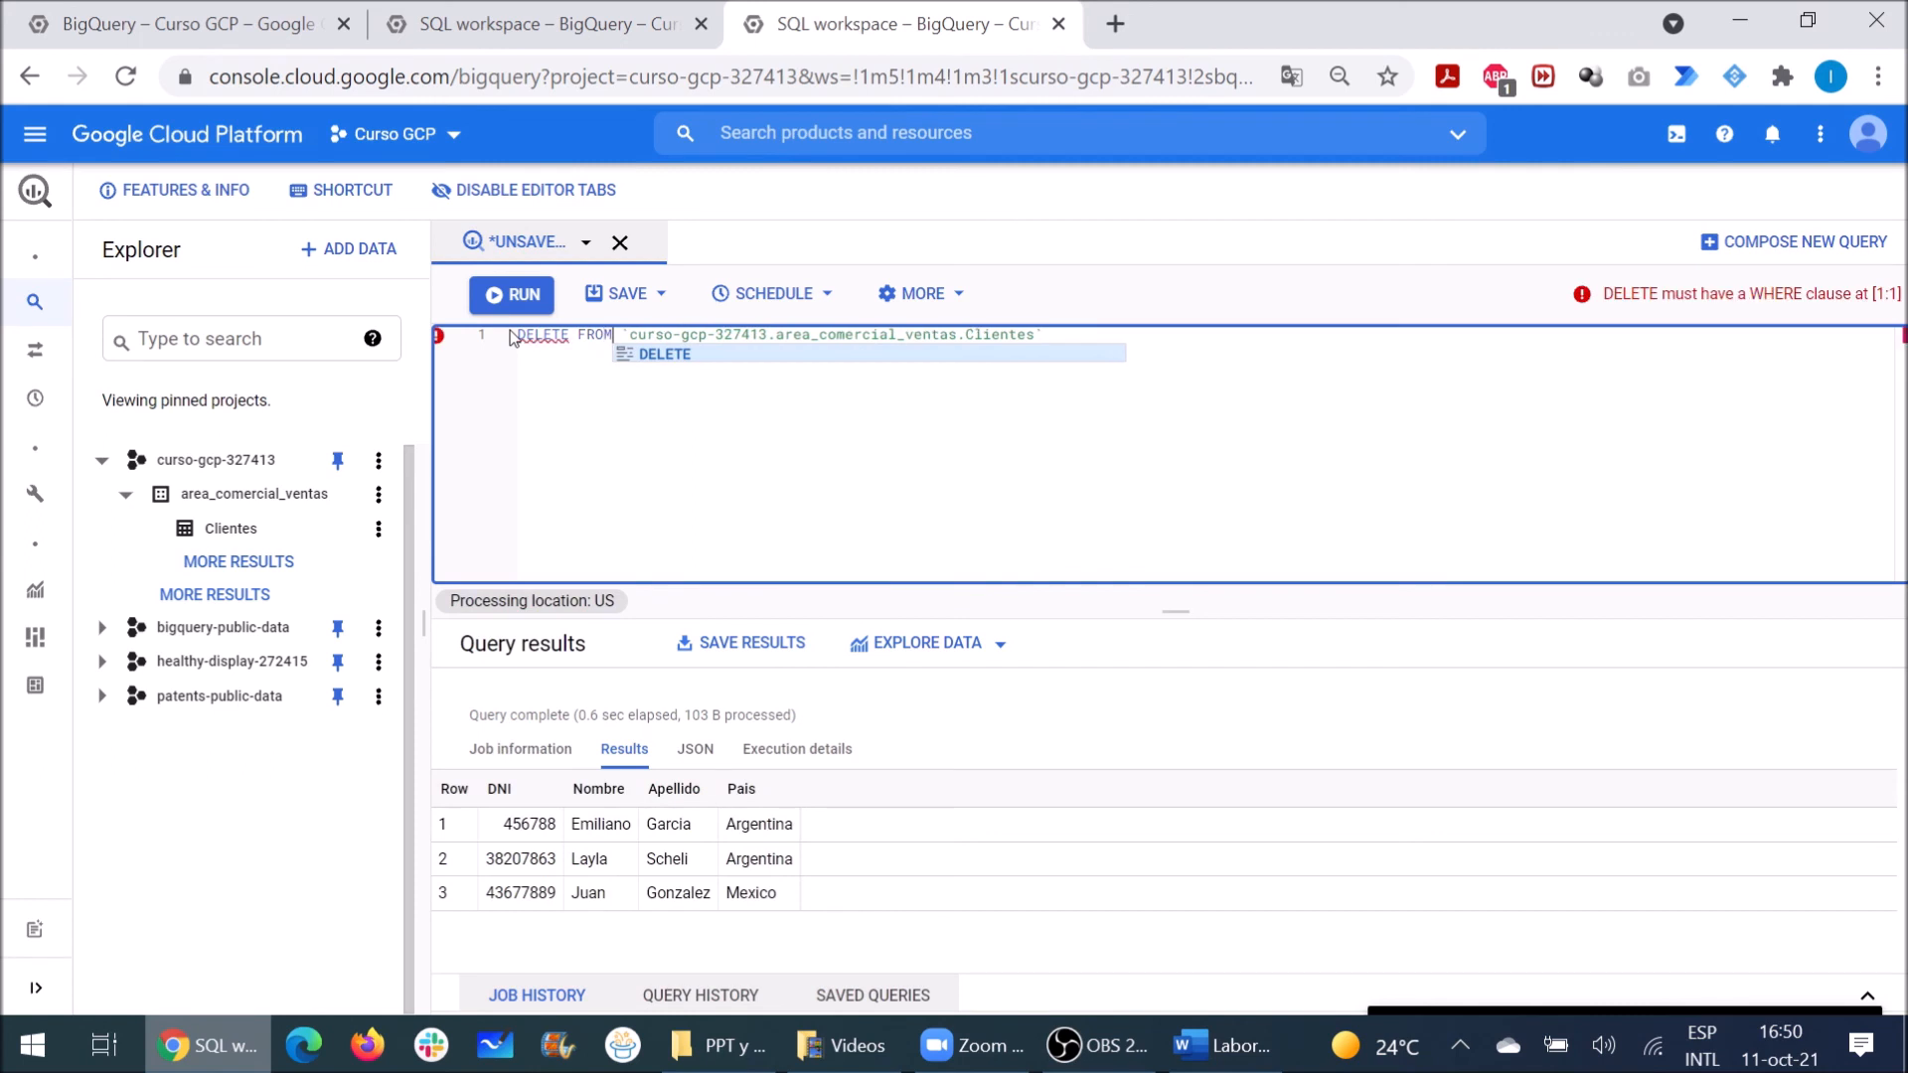
pyautogui.press('Right')
pyautogui.press('Right')
pyautogui.press('Right')
pyautogui.press('Right')
pyautogui.press('Right')
pyautogui.press('Right')
pyautogui.press('Right')
pyautogui.press('Right')
pyautogui.press('Right')
pyautogui.press('Right')
pyautogui.press('Right')
pyautogui.press('Right')
pyautogui.press('Right')
pyautogui.press('Right')
pyautogui.press('Right')
pyautogui.press('Right')
pyautogui.press('Right')
pyautogui.press('Right')
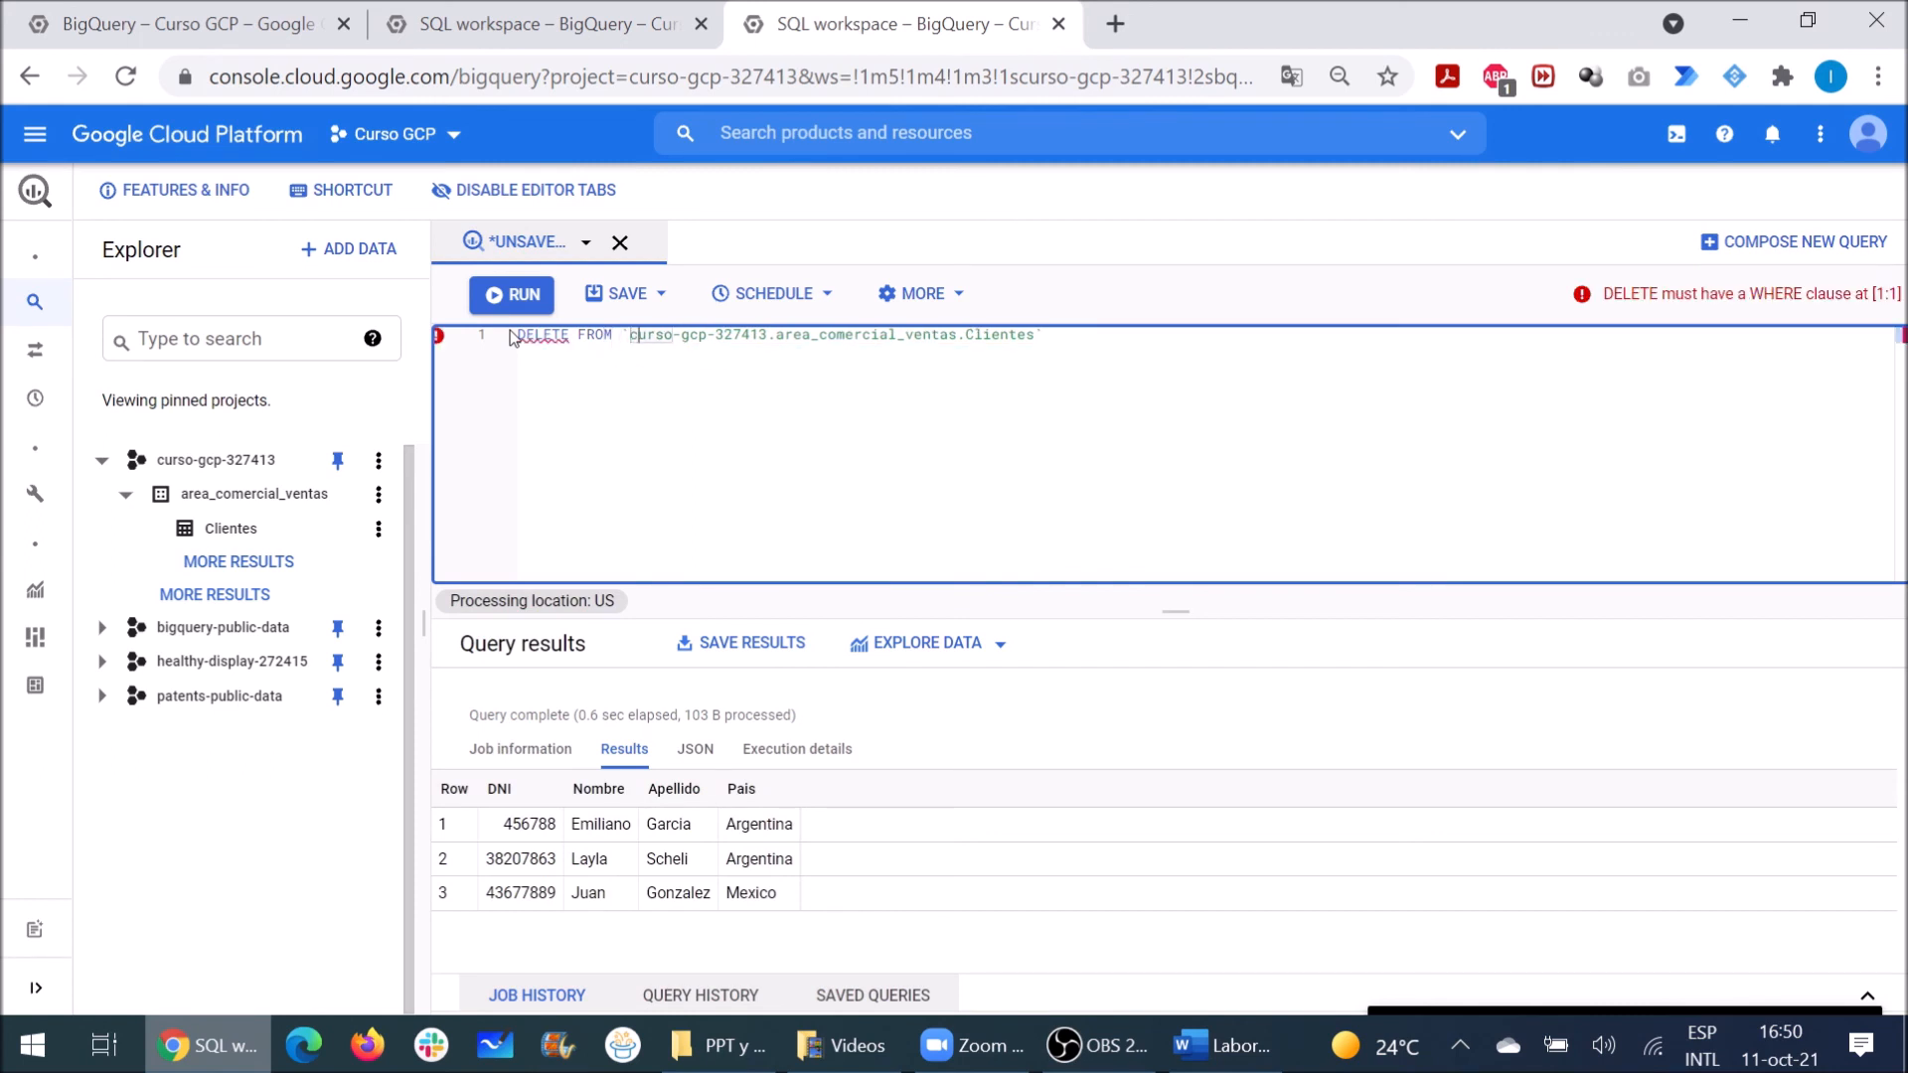
pyautogui.press('Right')
pyautogui.press('Right')
pyautogui.press('Right')
pyautogui.press('Right')
pyautogui.press('Right')
pyautogui.press('Right')
pyautogui.press('Right')
pyautogui.press('Right')
pyautogui.press('Right')
pyautogui.press('Right')
pyautogui.press('Right')
pyautogui.press('Right')
pyautogui.press('Right')
pyautogui.press('Right')
pyautogui.press('Right')
pyautogui.press('Right')
pyautogui.press('Right')
pyautogui.press('Right')
pyautogui.write('WHERE')
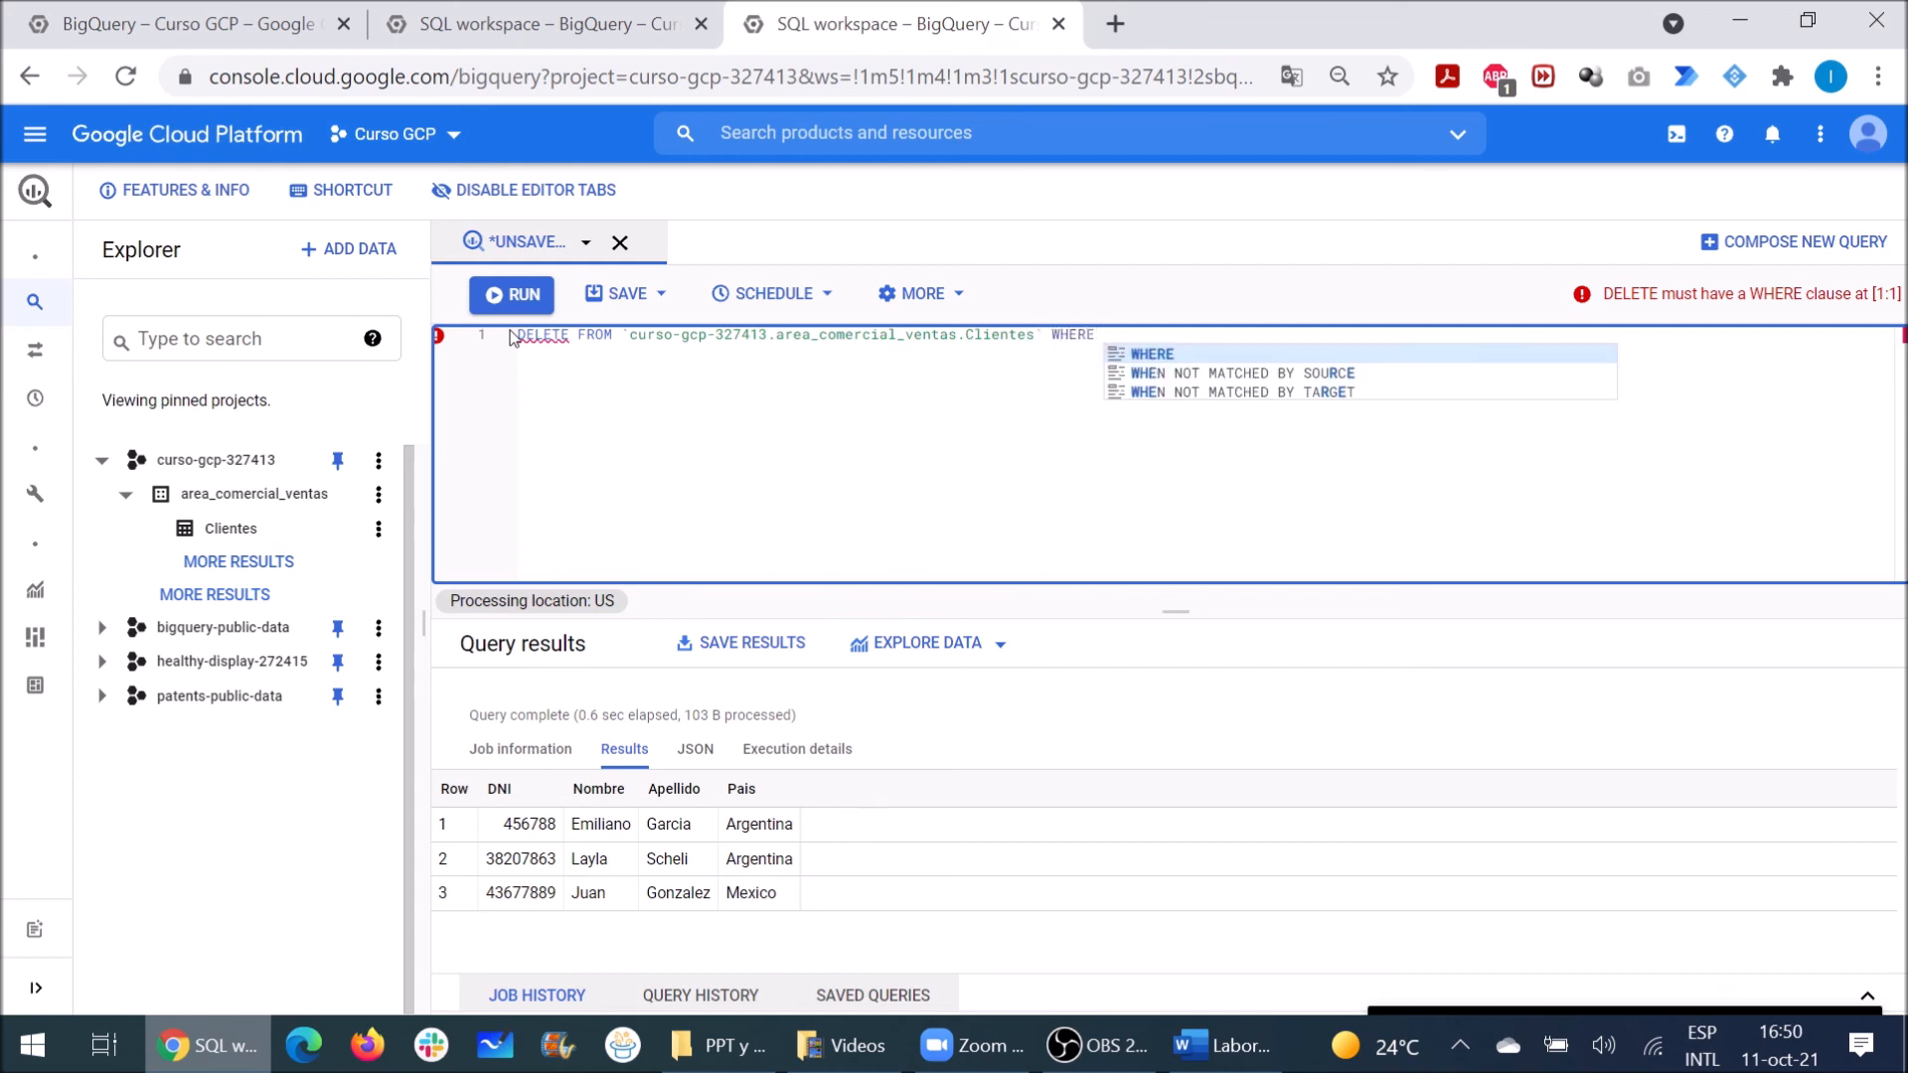
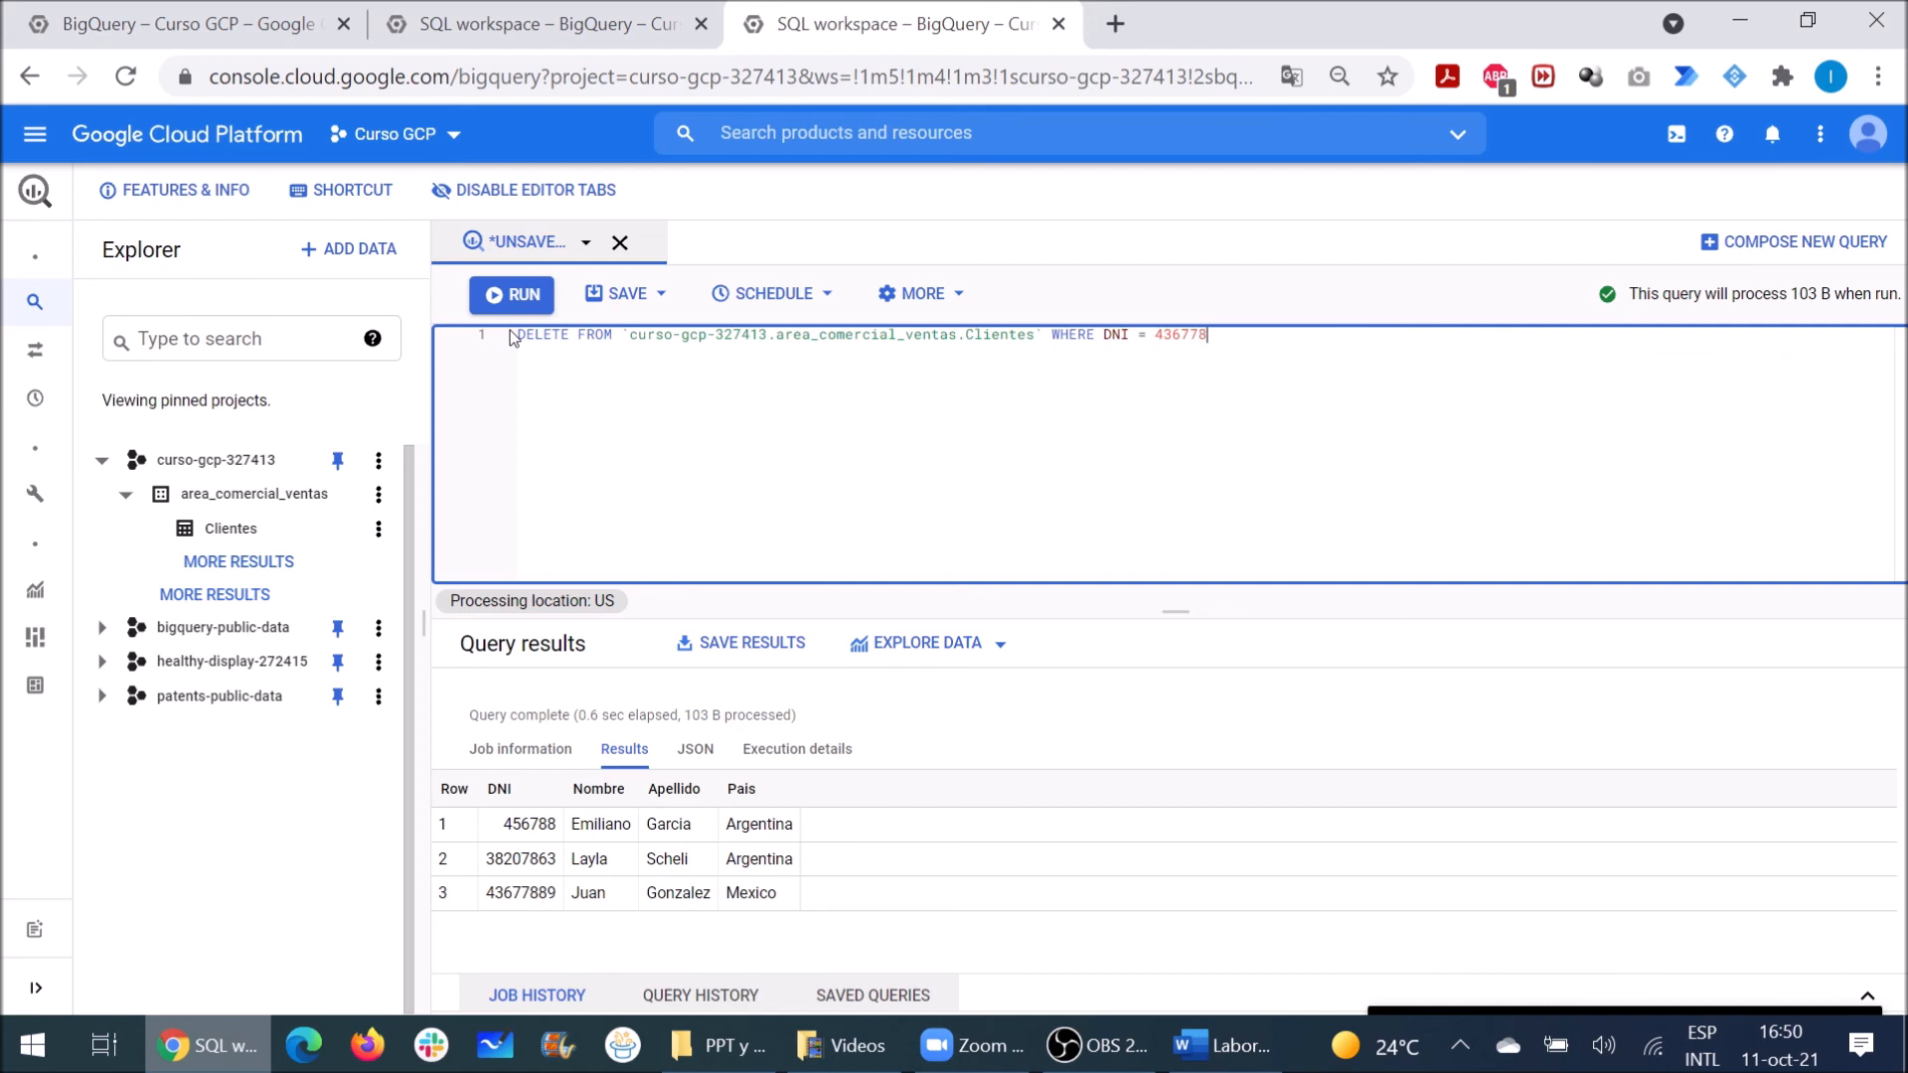
pyautogui.click(492, 298)
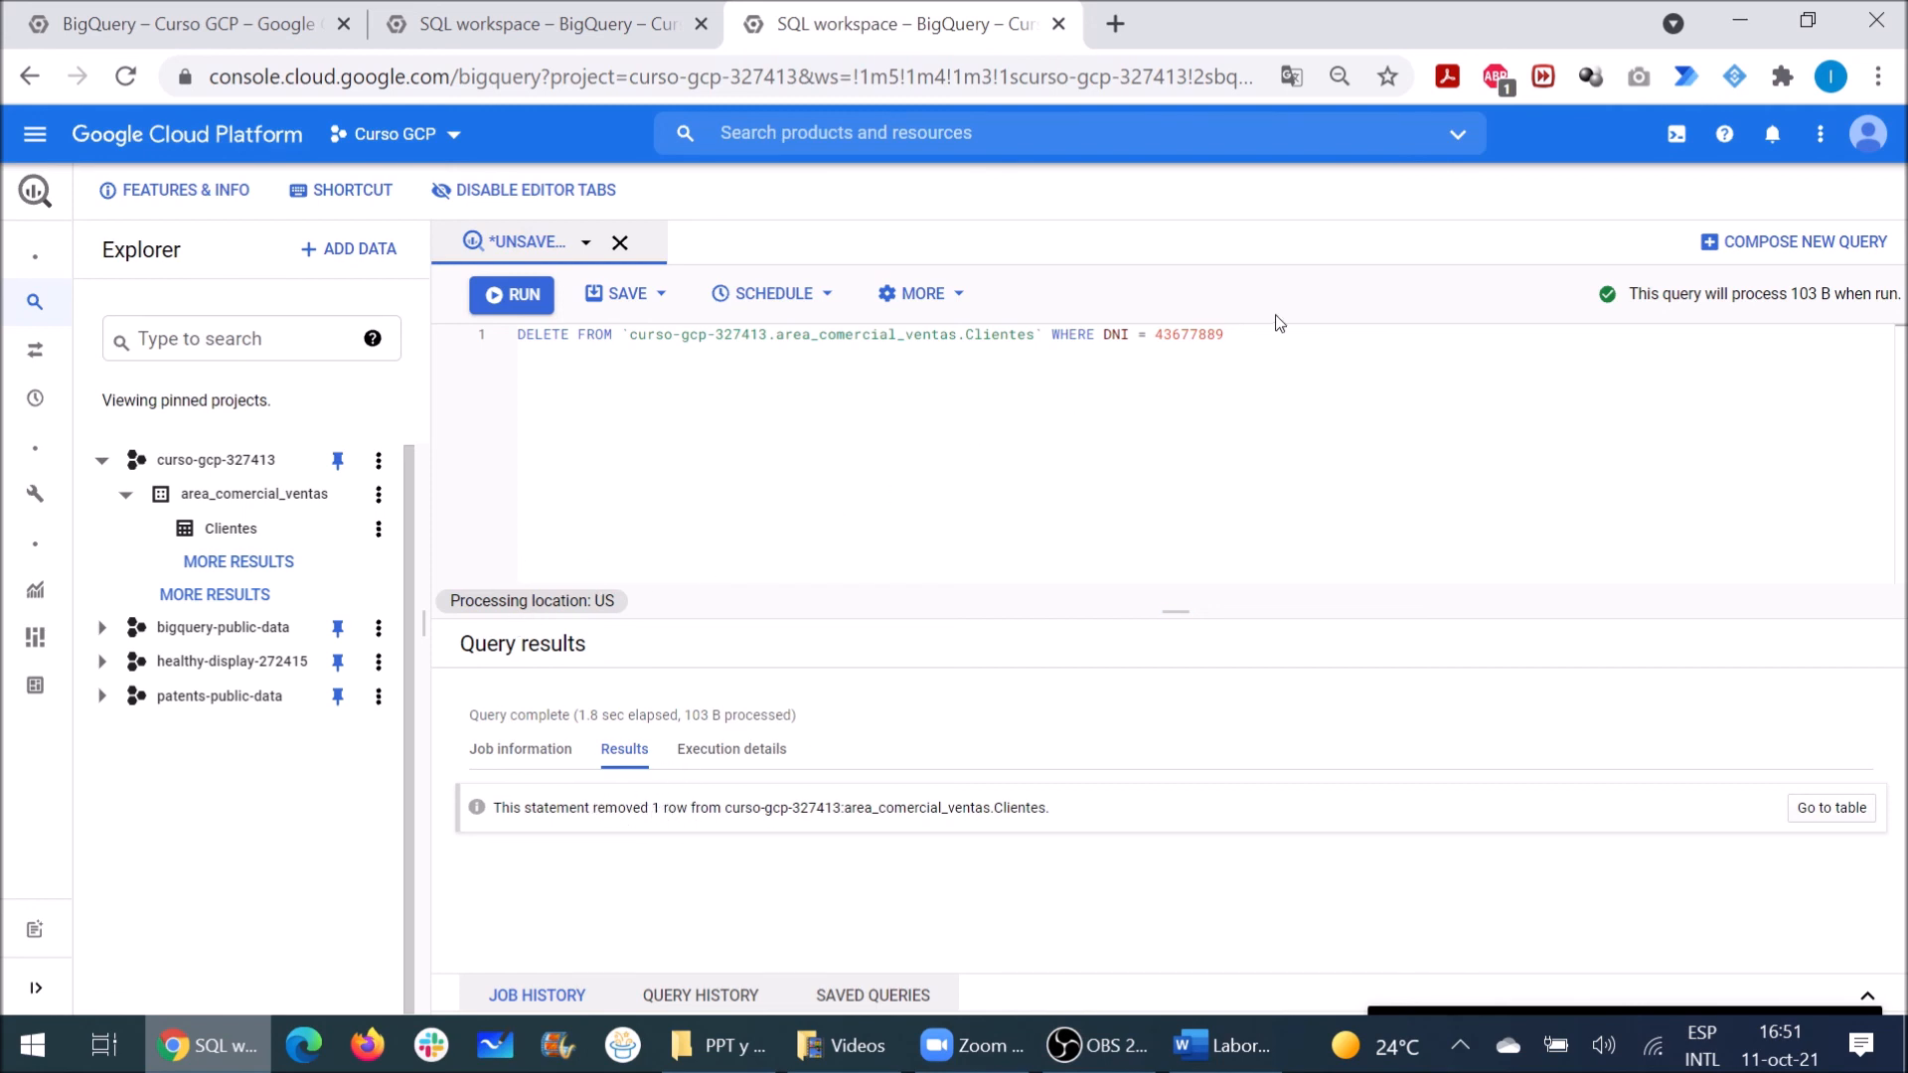
pyautogui.moveTo(1262, 346); pyautogui.dragTo(1054, 336)
# Step: Replace the DELETE with SELECT * FROM Clientes and run it to confirm the row is gone
pyautogui.press('BackSpace')
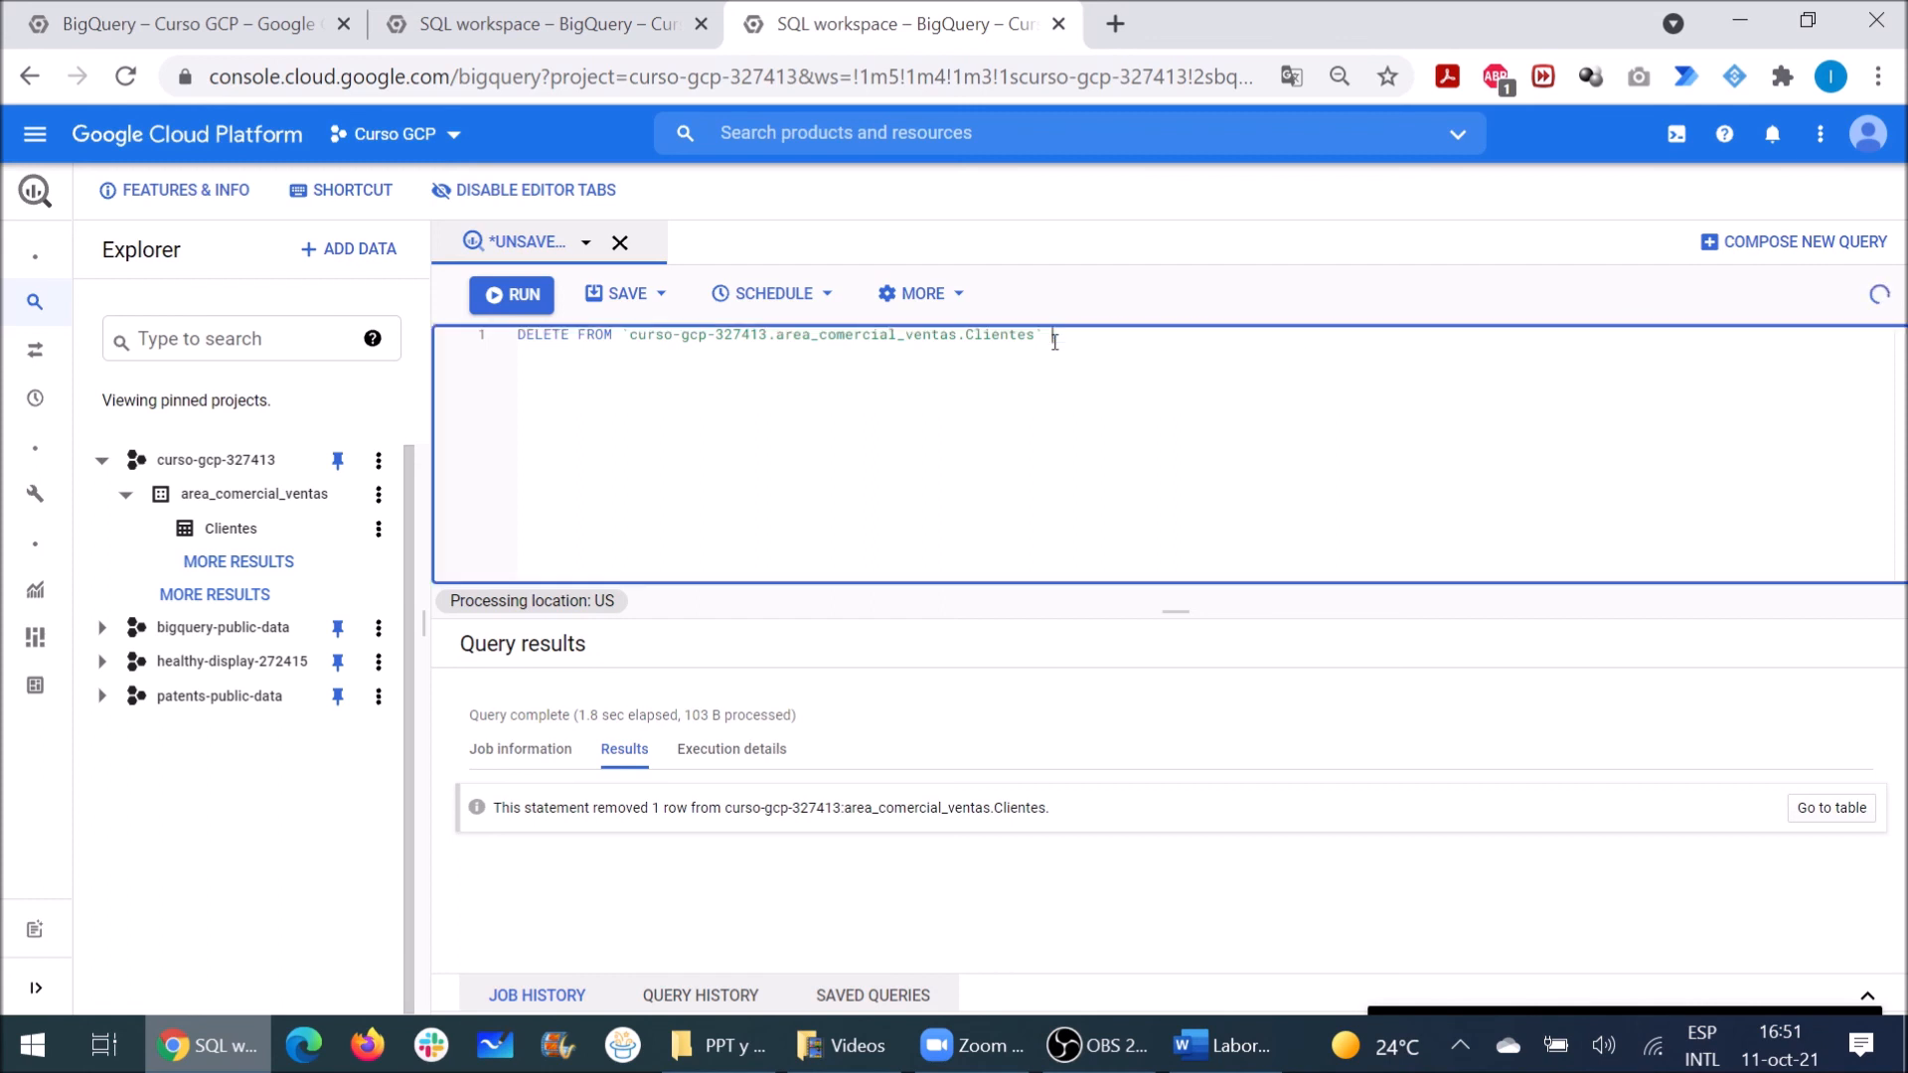
pyautogui.press('Left')
pyautogui.press('Left')
pyautogui.press('Left')
pyautogui.press('Left')
pyautogui.press('Left')
pyautogui.press('Left')
pyautogui.press('Left')
pyautogui.press('Left')
pyautogui.press('Left')
pyautogui.press('Left')
pyautogui.press('Left')
pyautogui.press('Left')
pyautogui.press('Left')
pyautogui.press('Left')
pyautogui.press('Left')
pyautogui.press('Left')
pyautogui.press('Left')
pyautogui.press('Left')
pyautogui.press('Left')
pyautogui.press('Left')
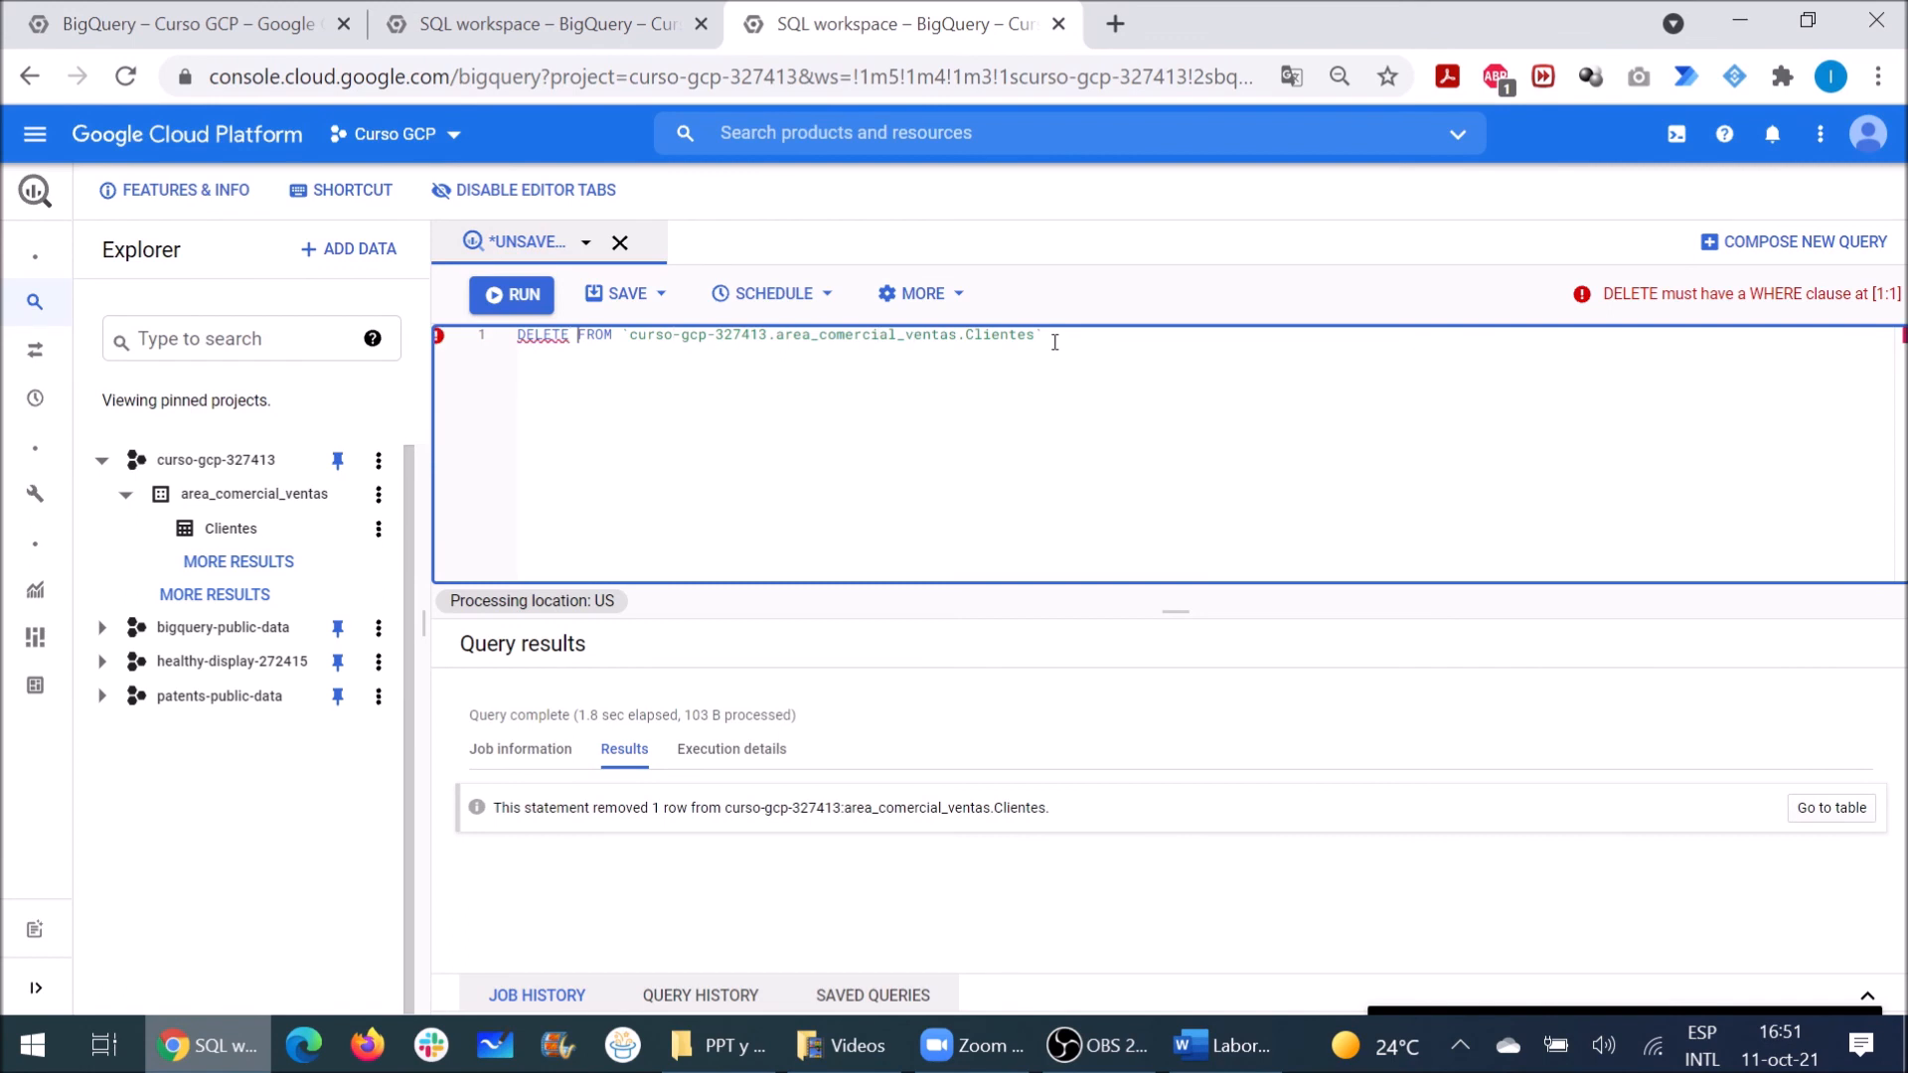
pyautogui.hotkey('shift', 'Left')
pyautogui.hotkey('shift', 'Left')
pyautogui.hotkey('shift', 'Left')
pyautogui.hotkey('shift', 'Left')
pyautogui.hotkey('shift', 'Left')
pyautogui.hotkey('shift', 'Left')
pyautogui.hotkey('shift', 'Left')
pyautogui.hotkey('shift', 'Left')
pyautogui.hotkey('shift', 'Left')
pyautogui.hotkey('shift', 'Left')
pyautogui.hotkey('shift', 'Left')
pyautogui.press('BackSpace')
pyautogui.write('SELECT')
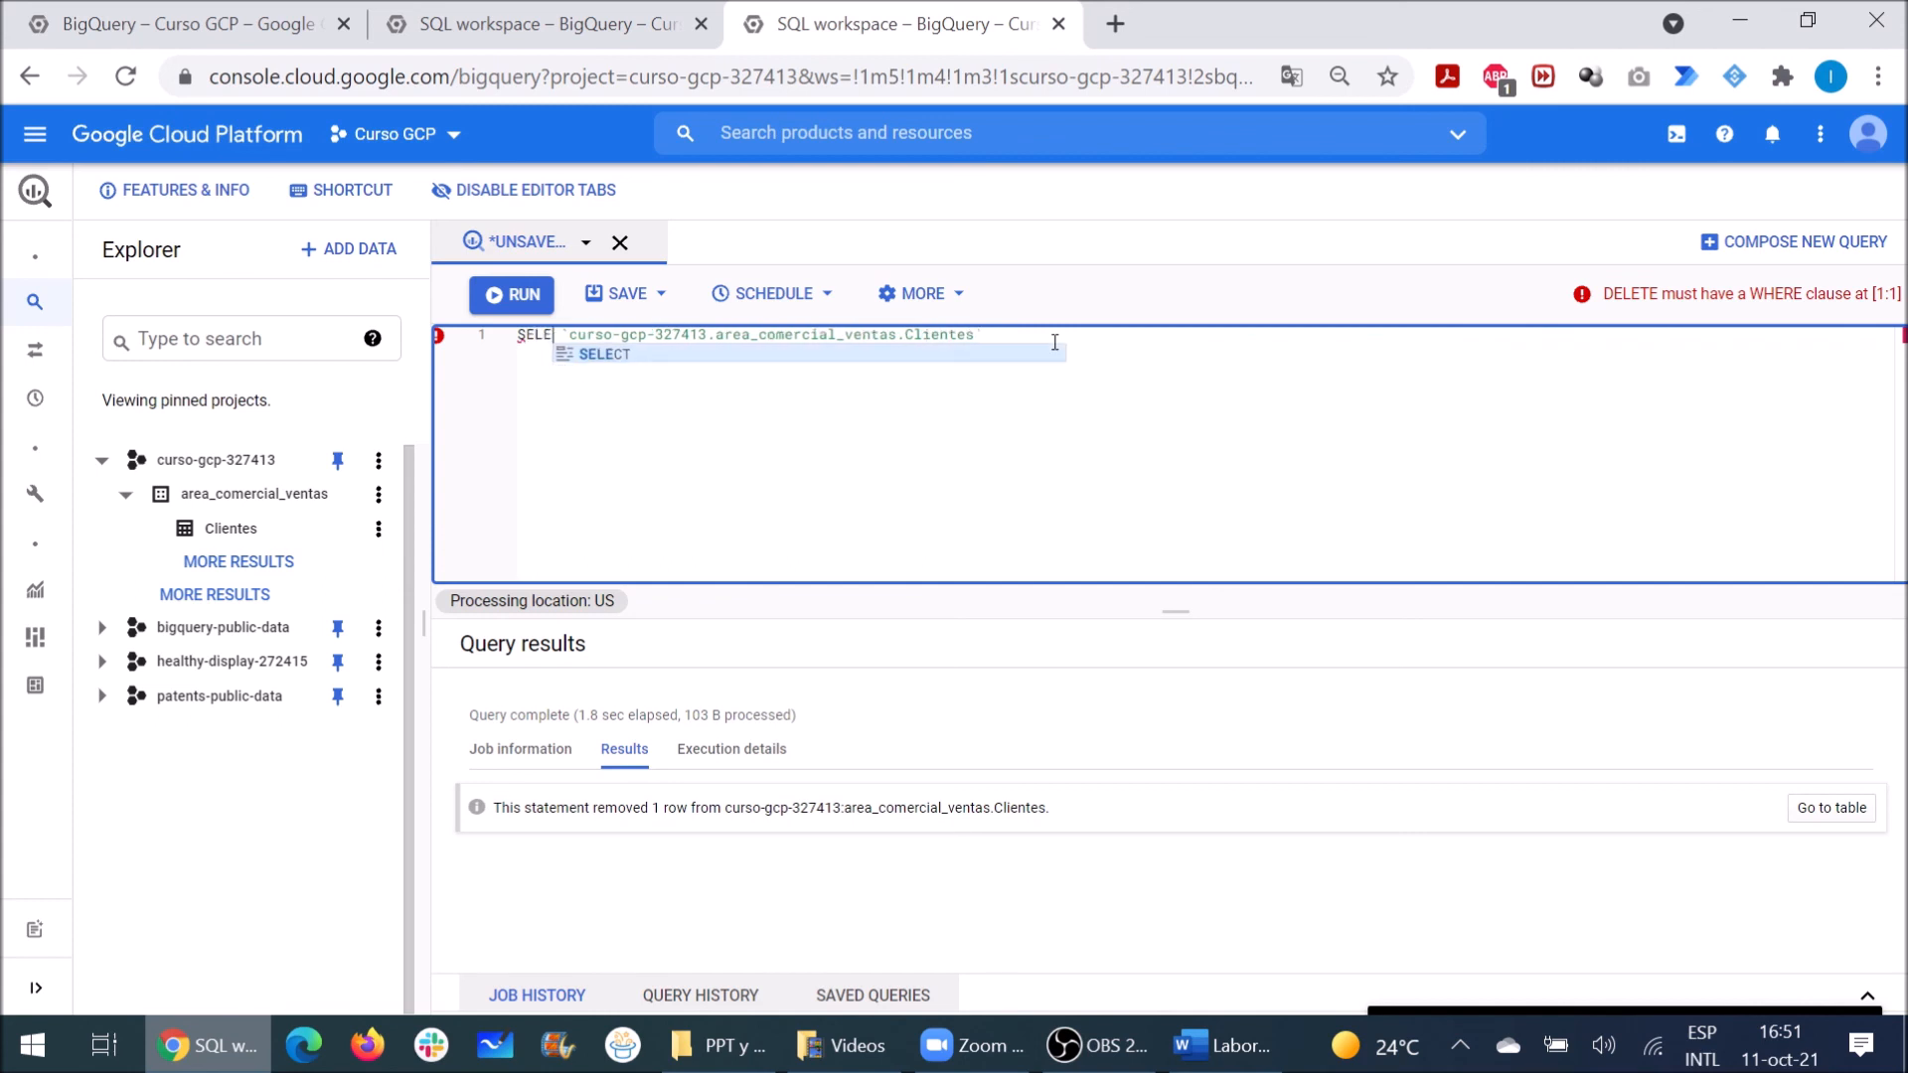
pyautogui.write(' * FROM')
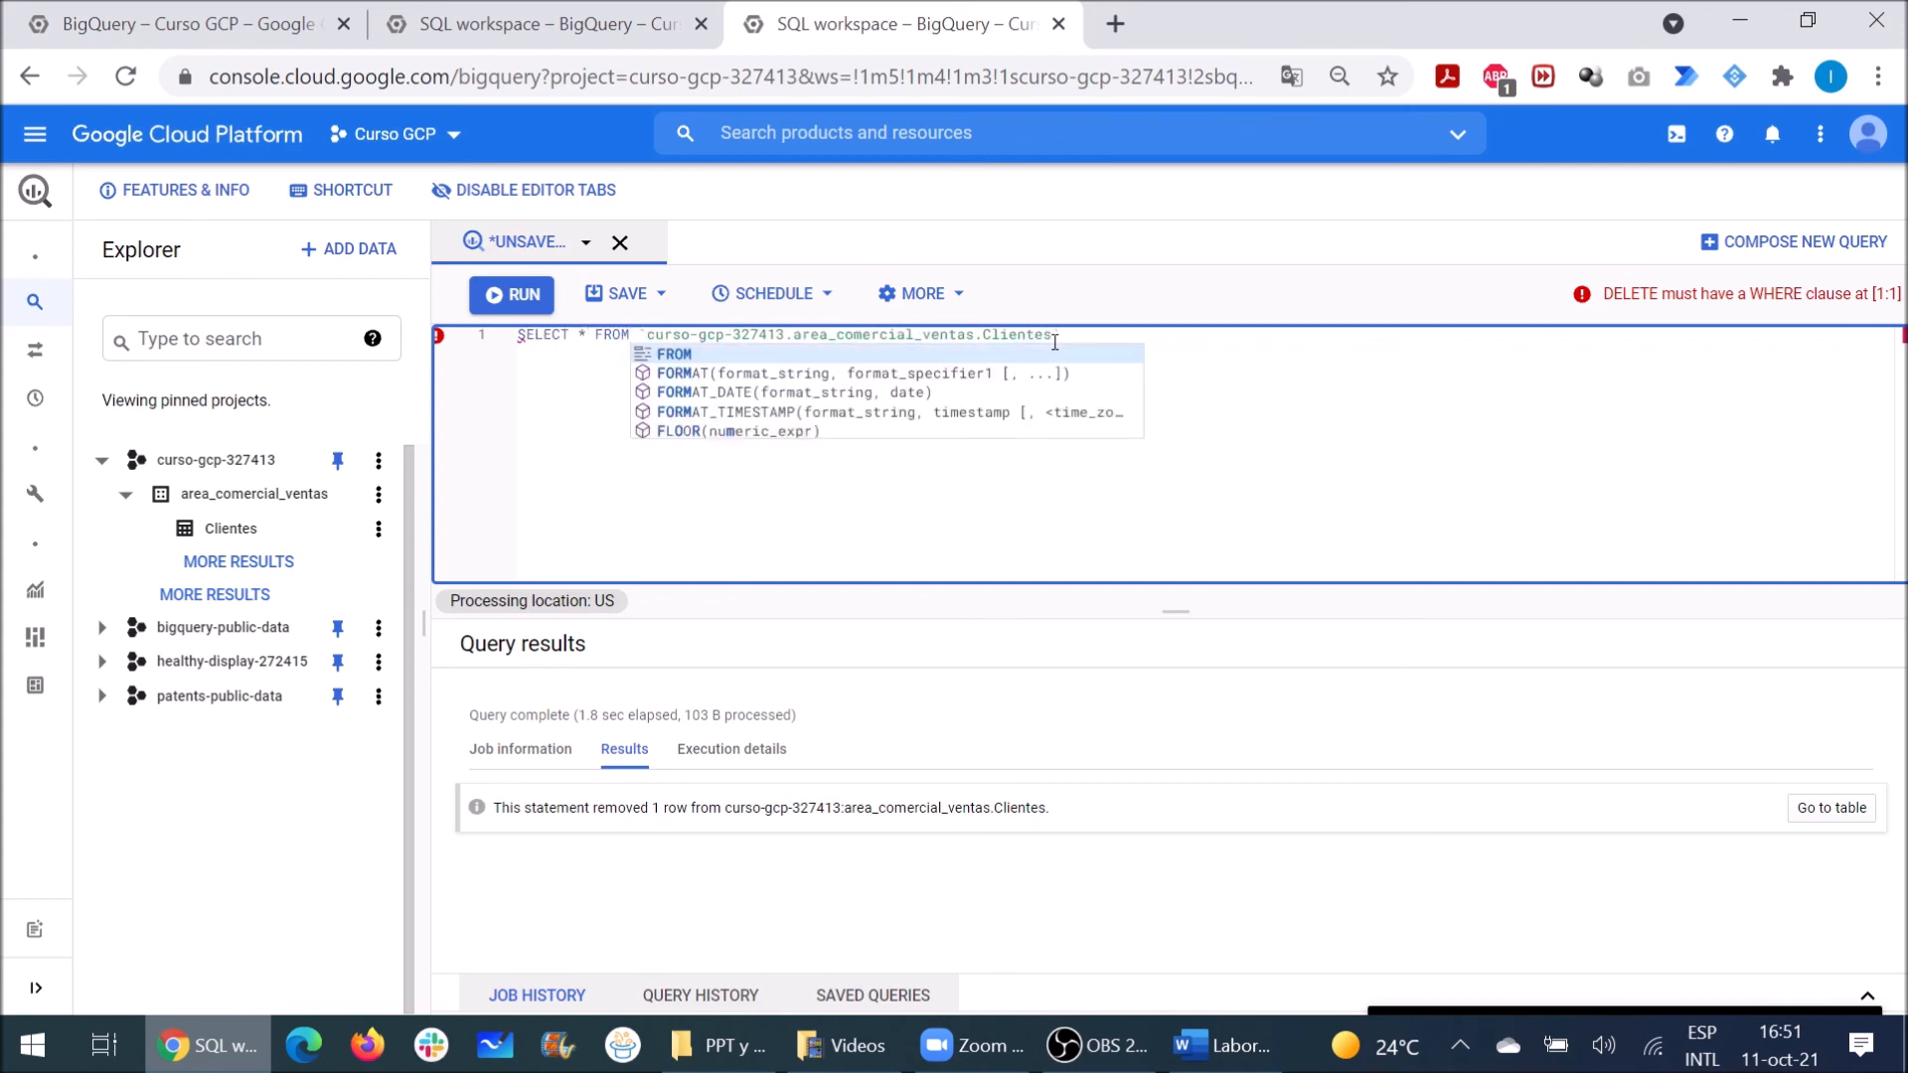
pyautogui.click(1056, 338)
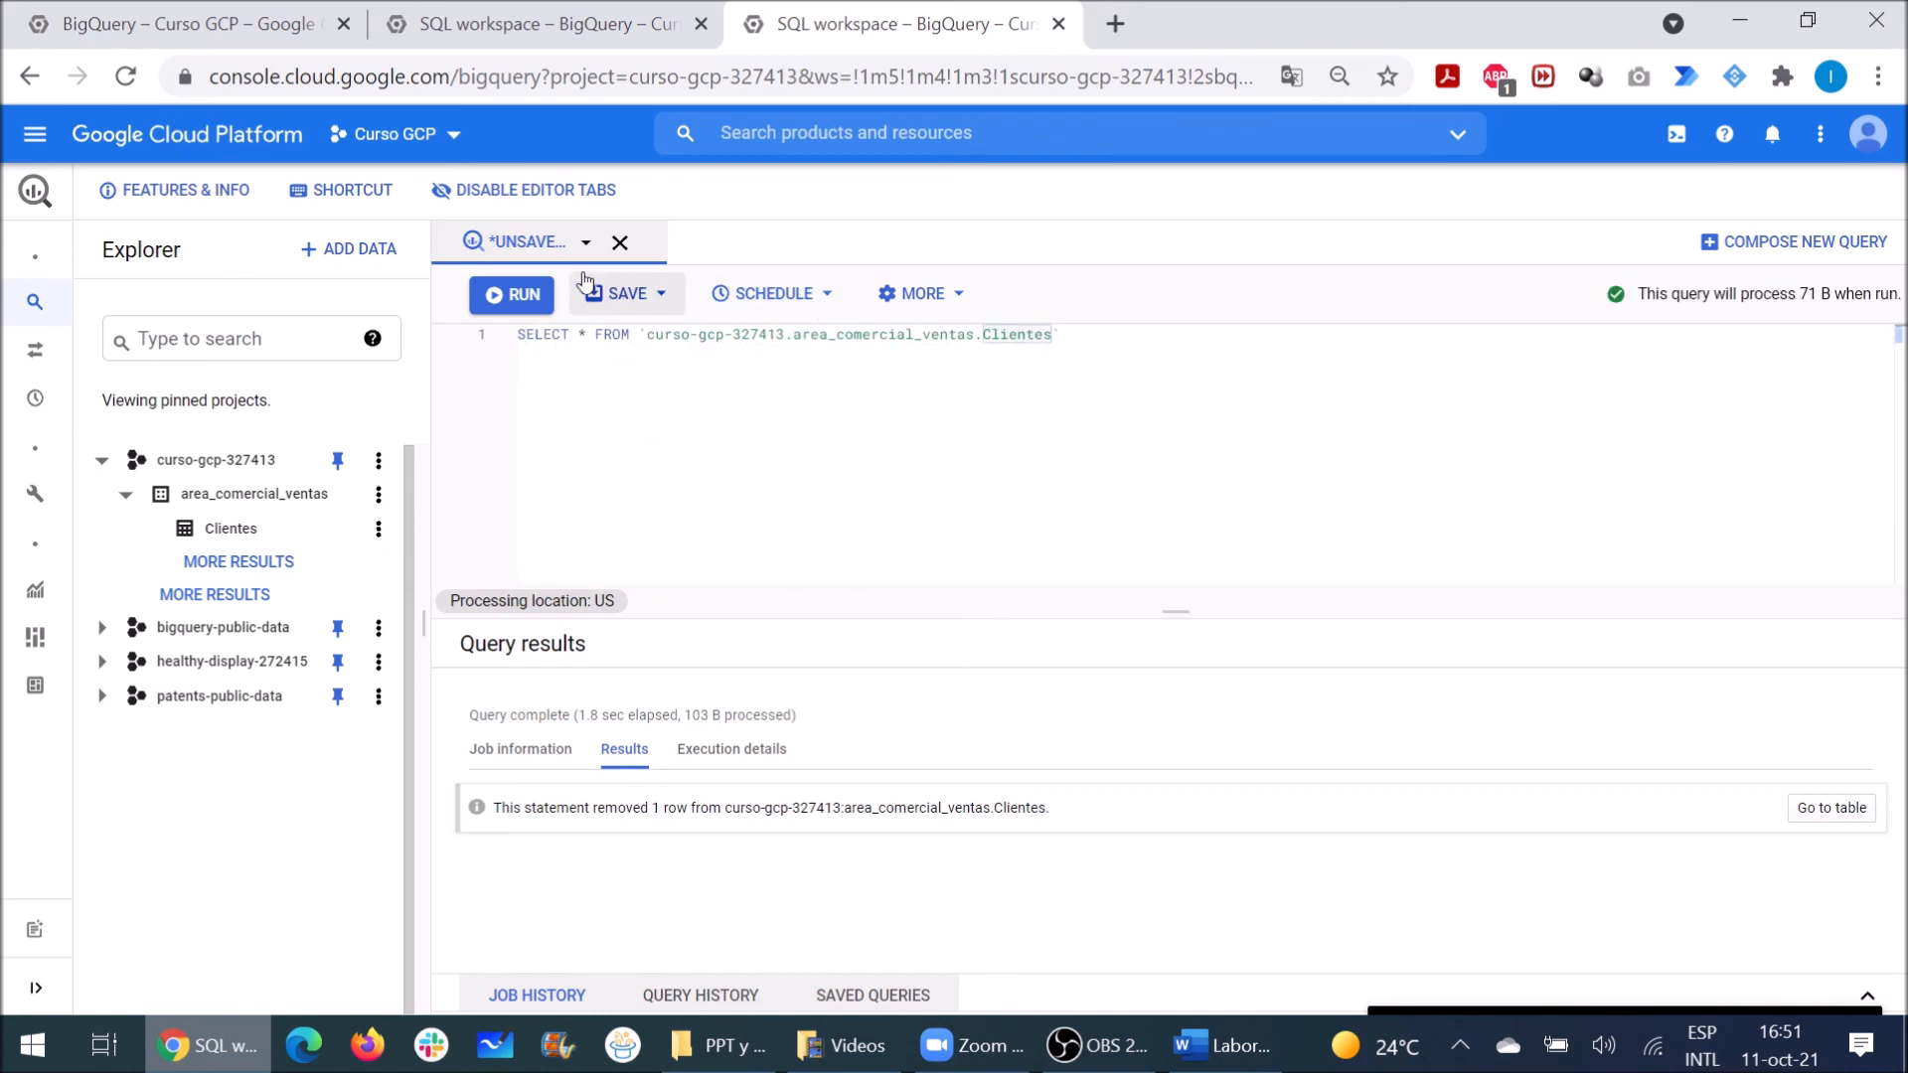
pyautogui.click(1083, 338)
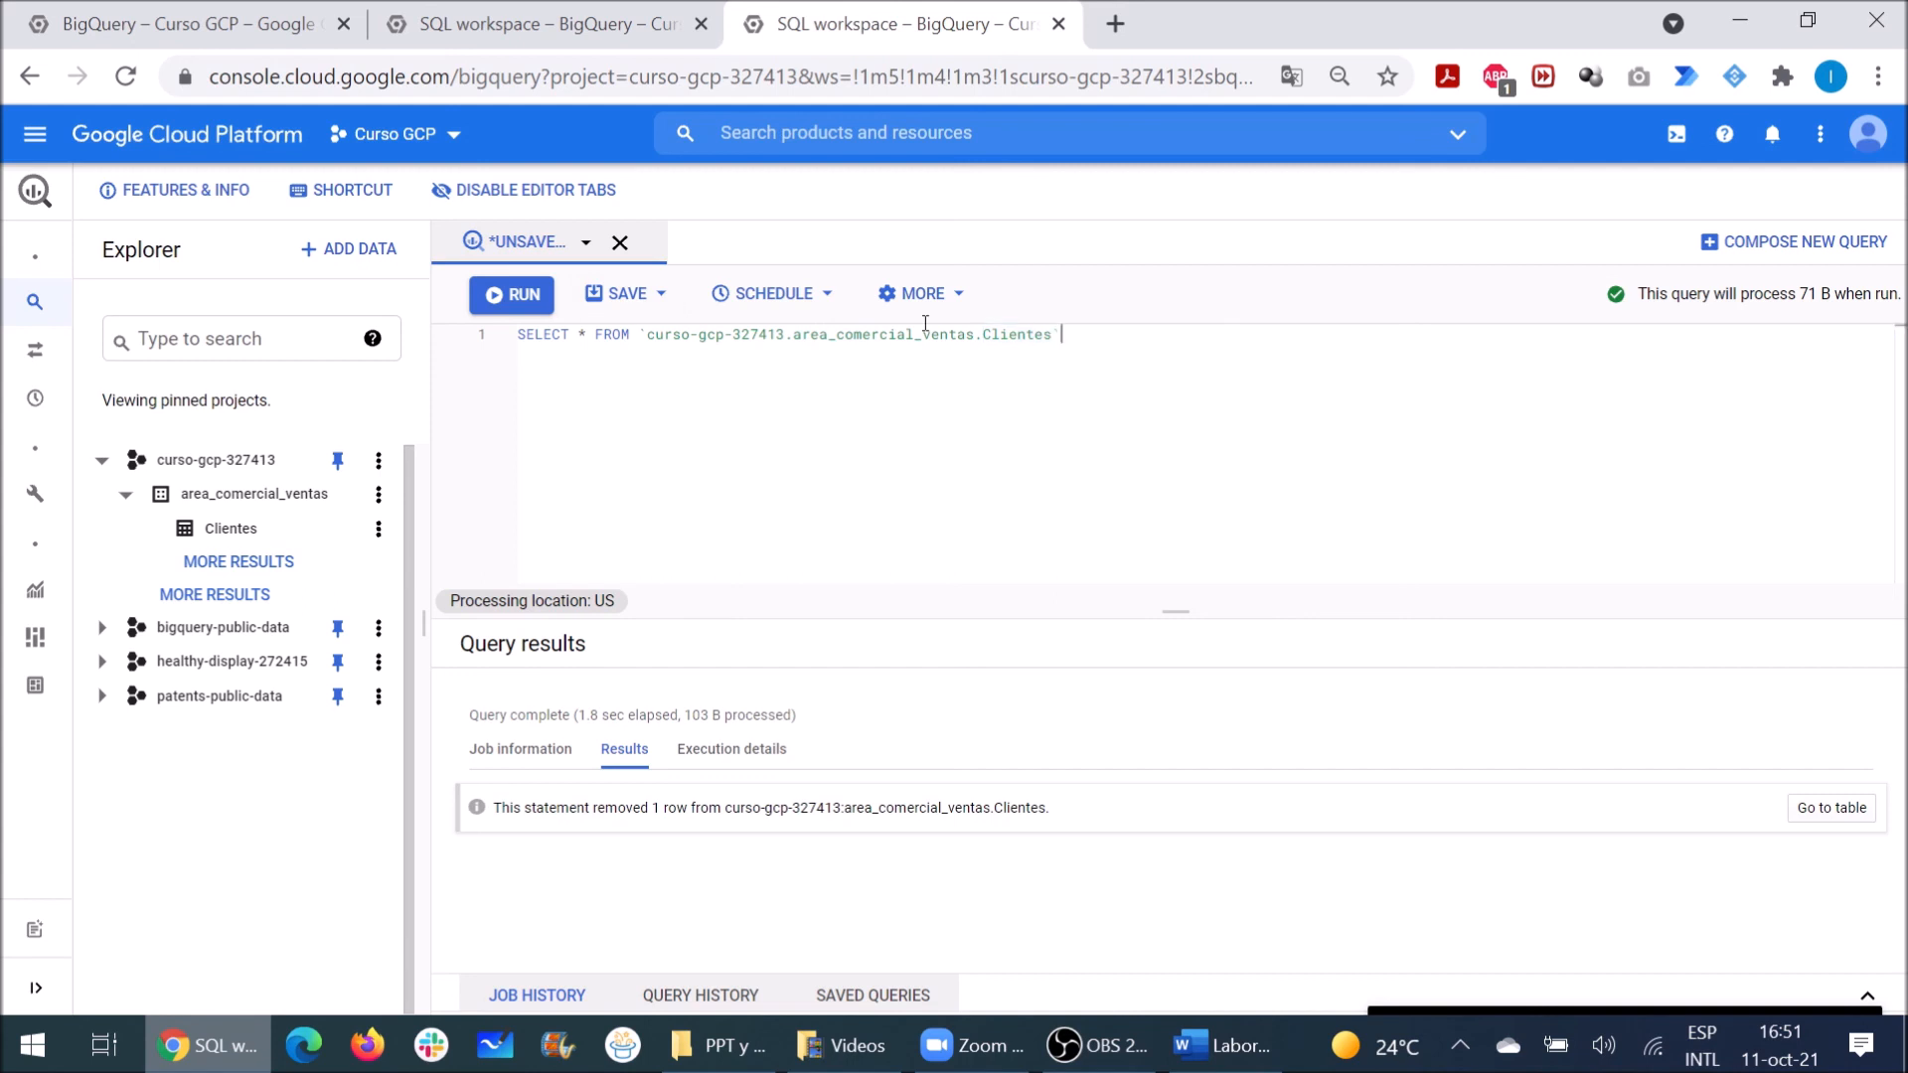
pyautogui.click(519, 296)
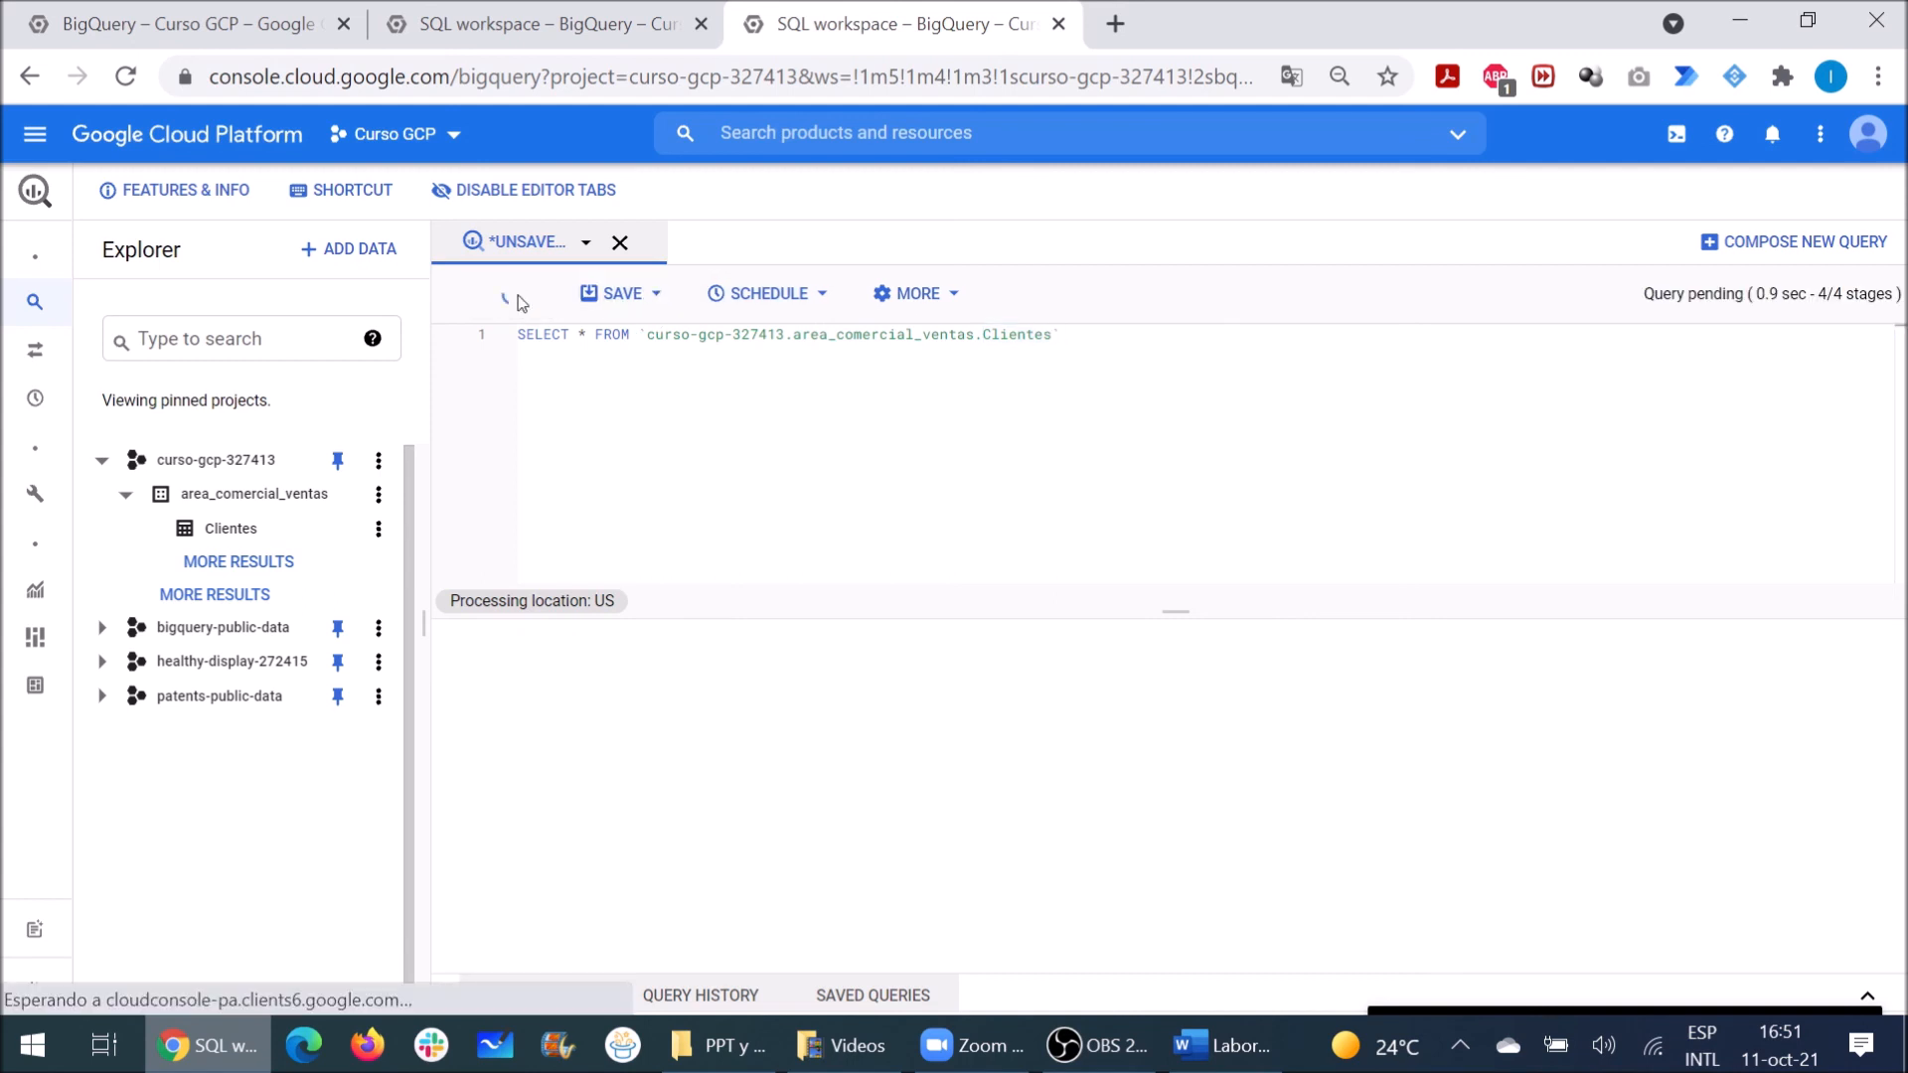